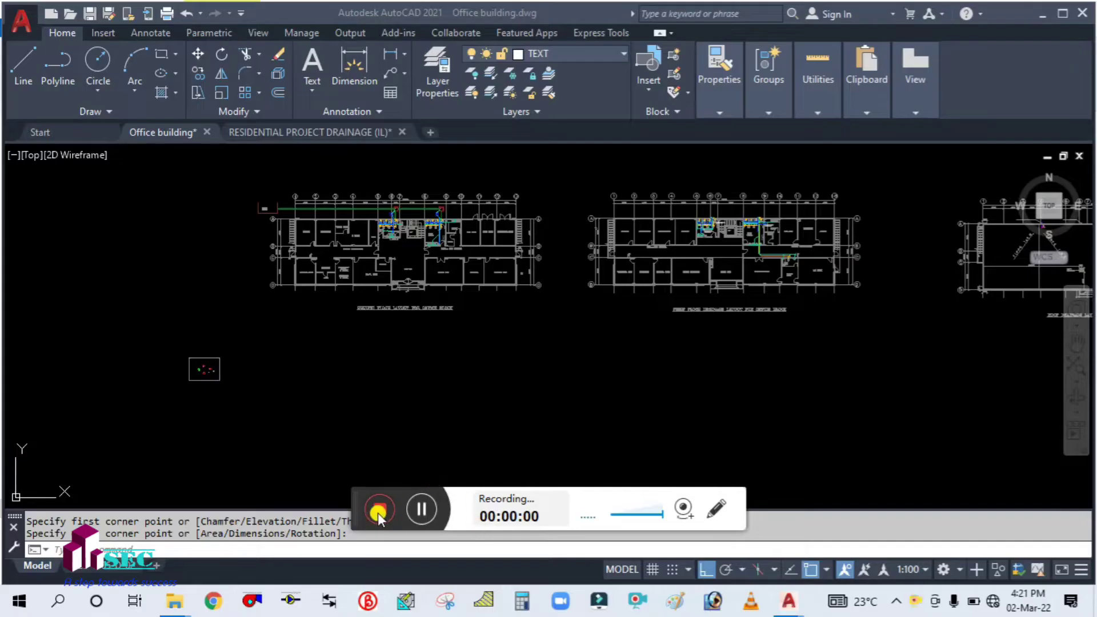
mouse_move(354, 497)
left_mouse_down()
mouse_move(810, 579)
mouse_move(927, 588)
mouse_move(988, 569)
mouse_move(1000, 581)
left_mouse_up()
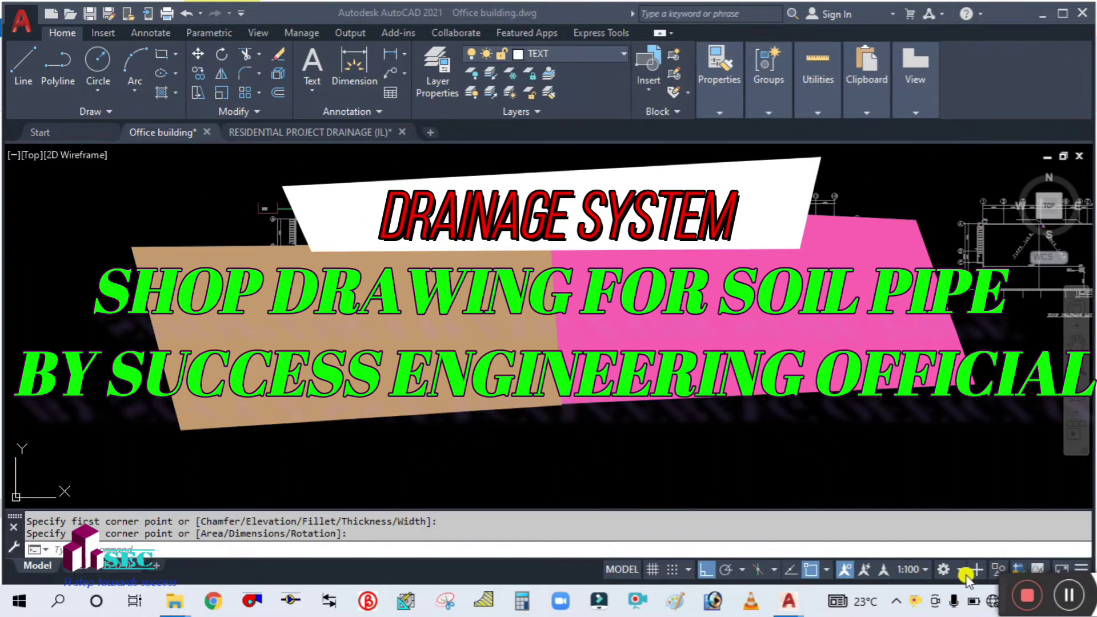
left_click(399, 394)
Step: Move the small box of pipe fitting symbols slightly further away from the ground floor layout
scroll(365, 376, "down", 2)
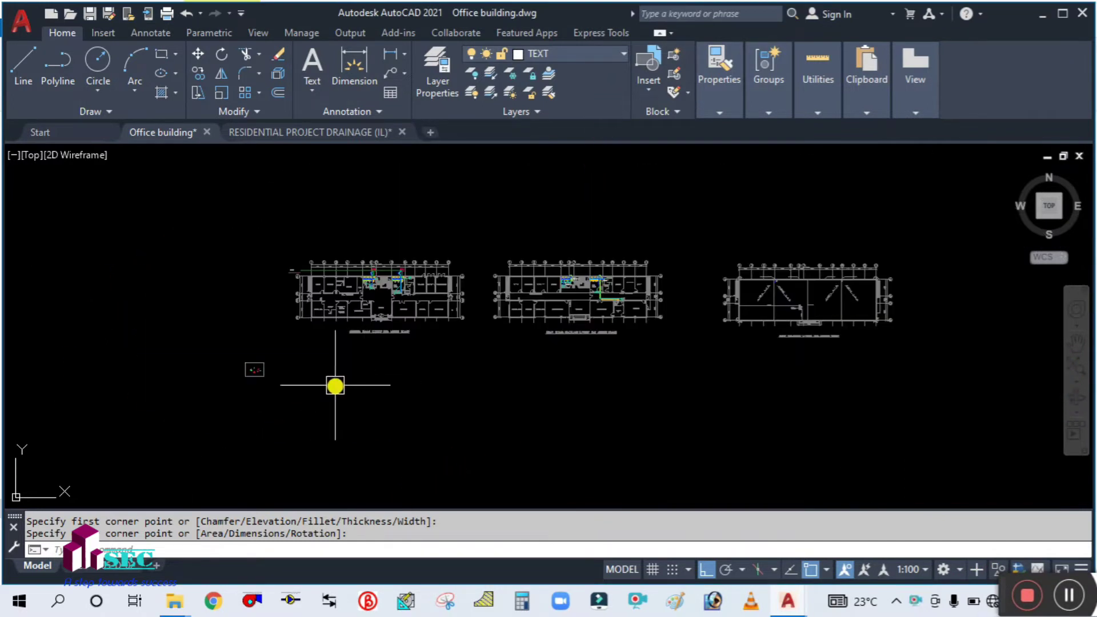
type("m")
key("Return")
left_click(270, 406)
left_click(224, 359)
key("Return")
left_click(270, 446)
left_click(247, 446)
key("Escape")
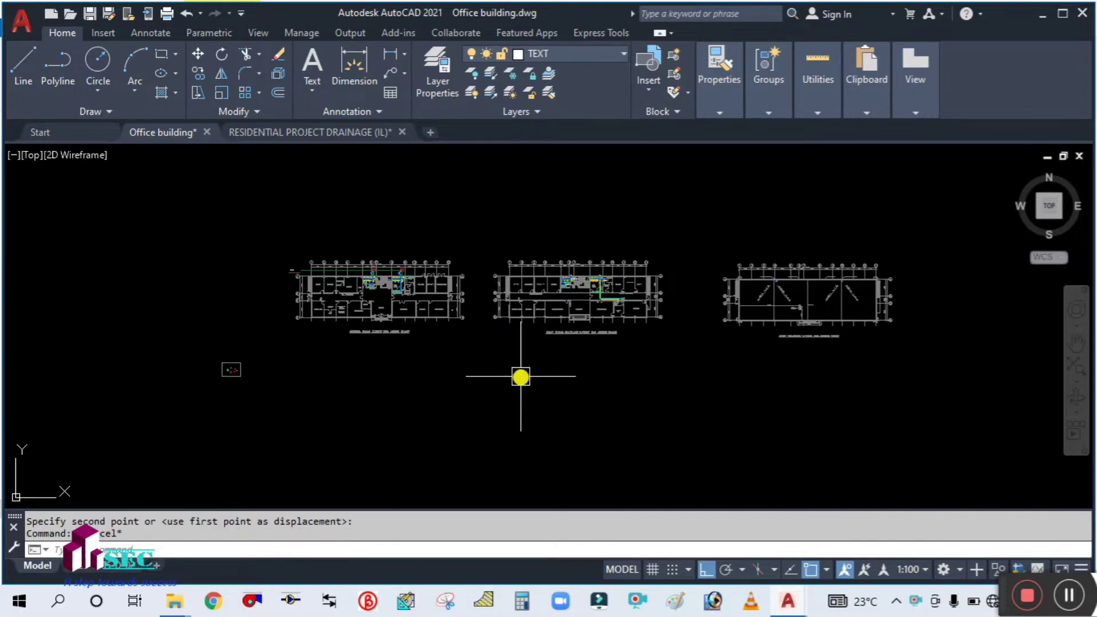
Step: Copy the ground floor, first floor and roof drainage layouts together to the empty space below the originals
scroll(466, 268, "up", 3)
scroll(250, 312, "up", 2)
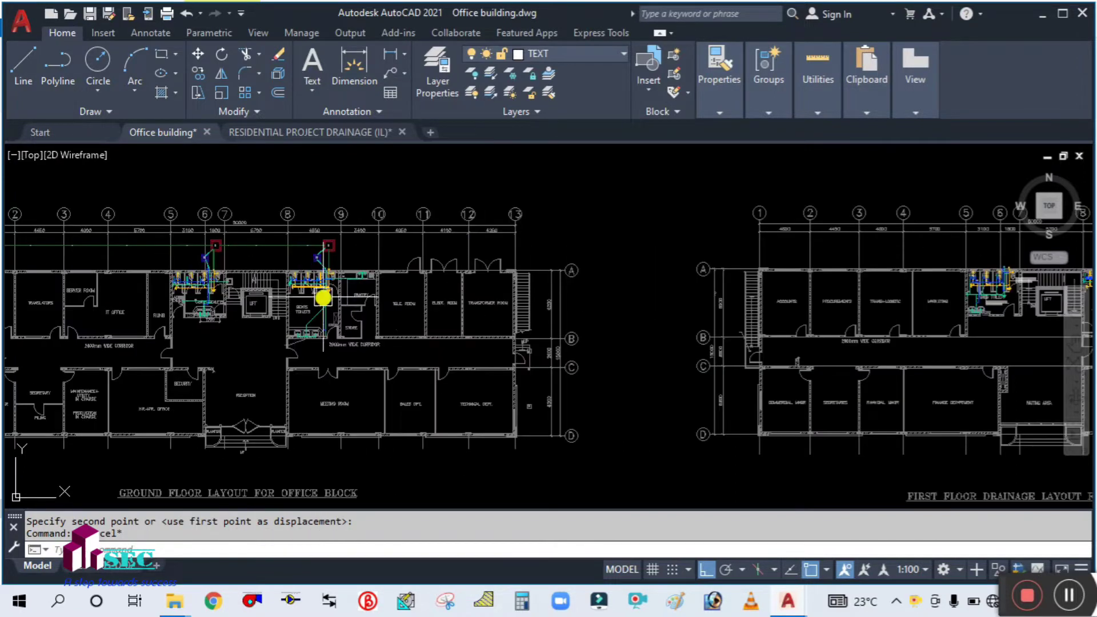
scroll(318, 294, "down", 4)
type("CO")
key("Return")
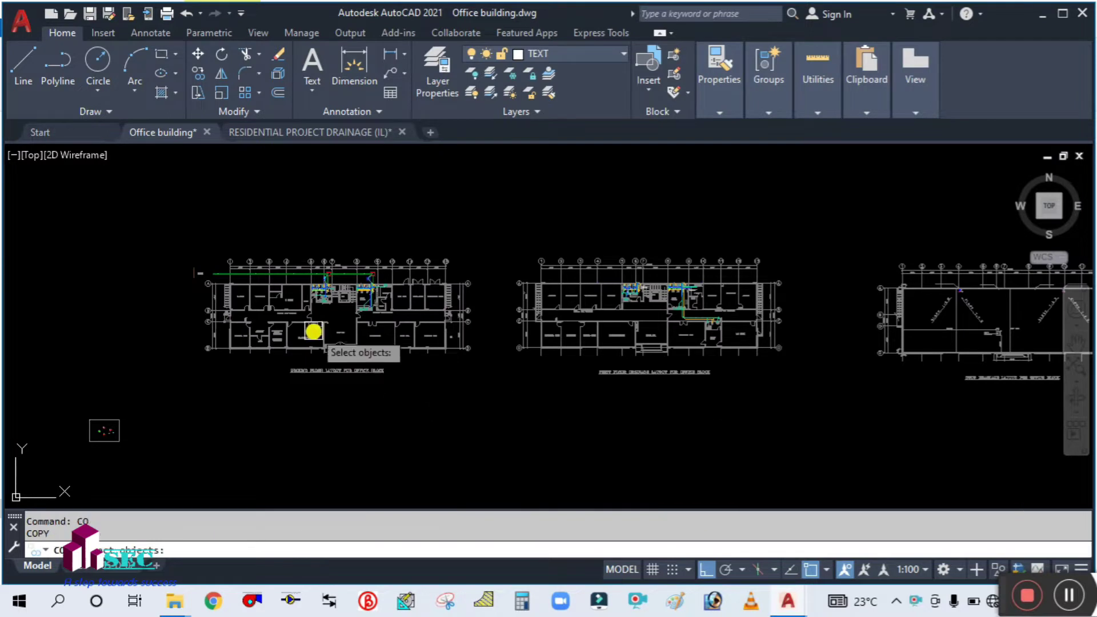
scroll(313, 332, "down", 2)
left_click(201, 244)
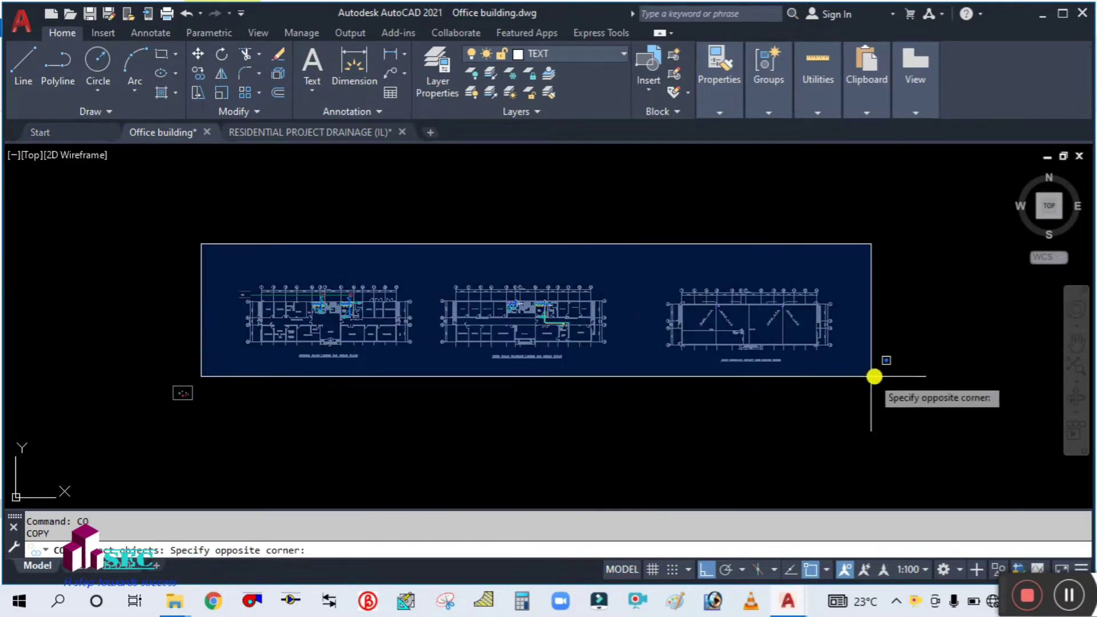
left_click(896, 370)
scroll(869, 257, "down", 2)
key("Return")
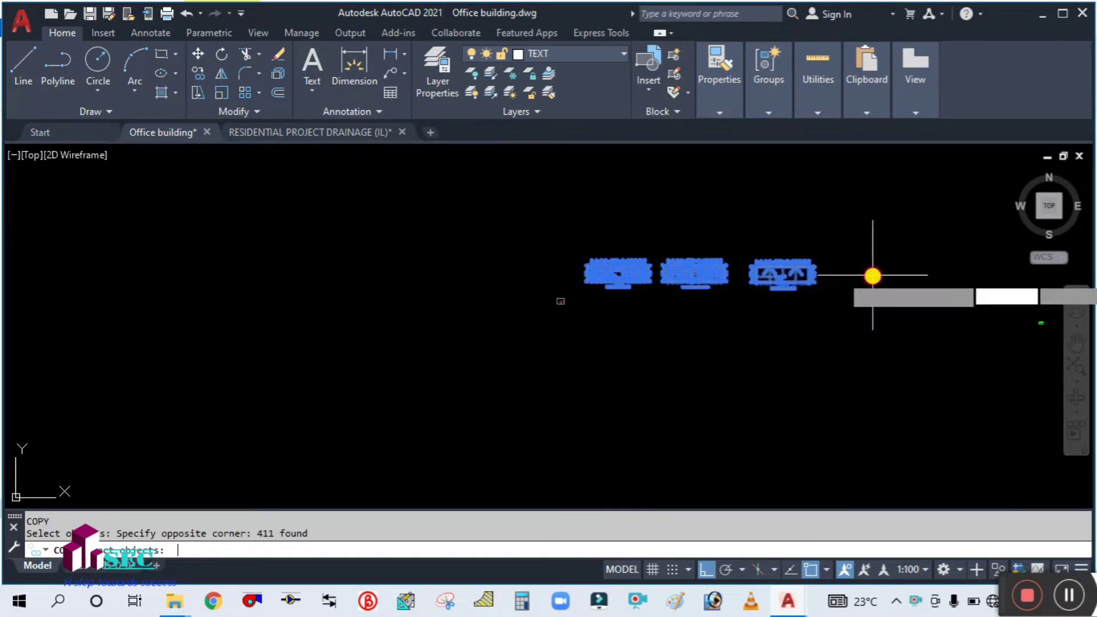
left_click(871, 276)
left_click(866, 334)
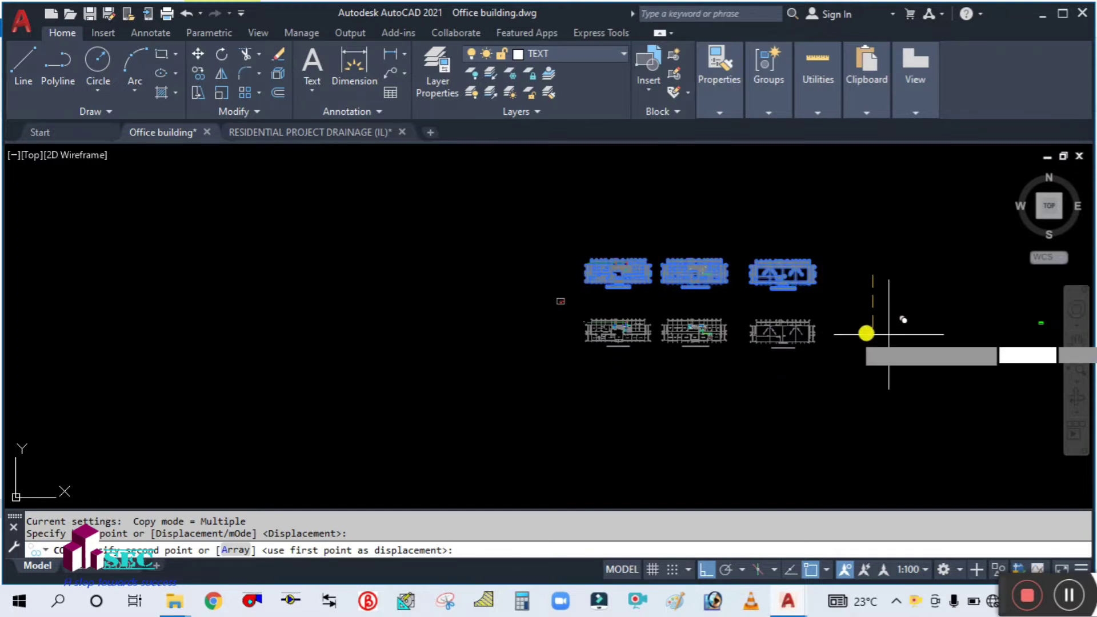
scroll(763, 303, "up", 3)
key("Escape")
Step: Examine the original and copied floor layouts and their toilet drainage pipework
scroll(394, 337, "up", 3)
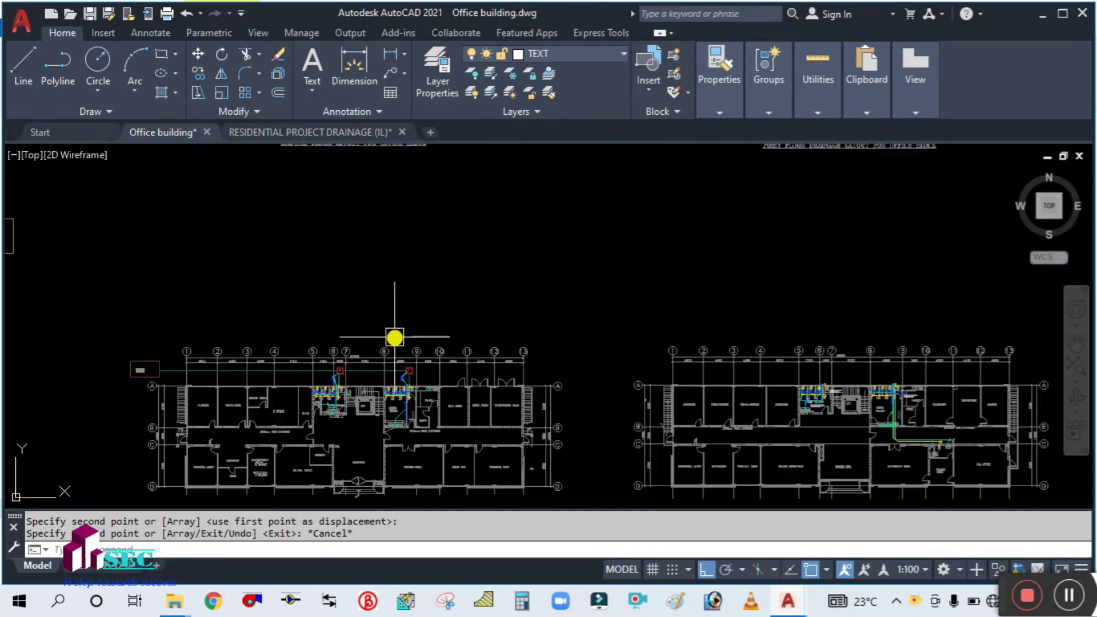
scroll(388, 414, "up", 2)
scroll(428, 375, "down", 5)
middle_click_drag(455, 318, 445, 358)
scroll(531, 284, "up", 4)
scroll(615, 247, "down", 2)
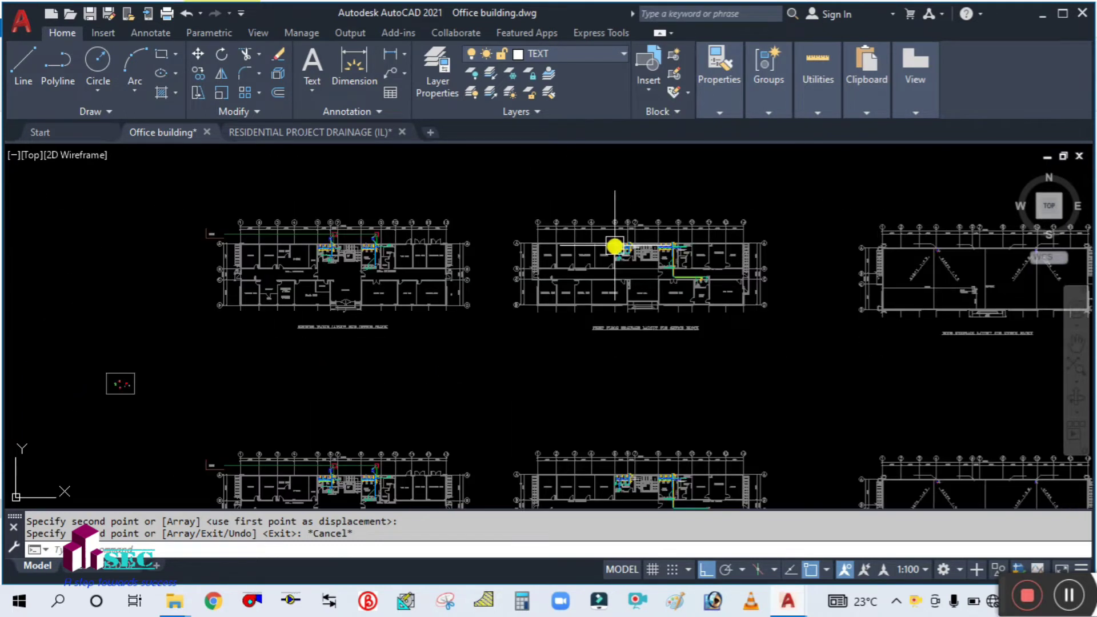
scroll(533, 239, "up", 4)
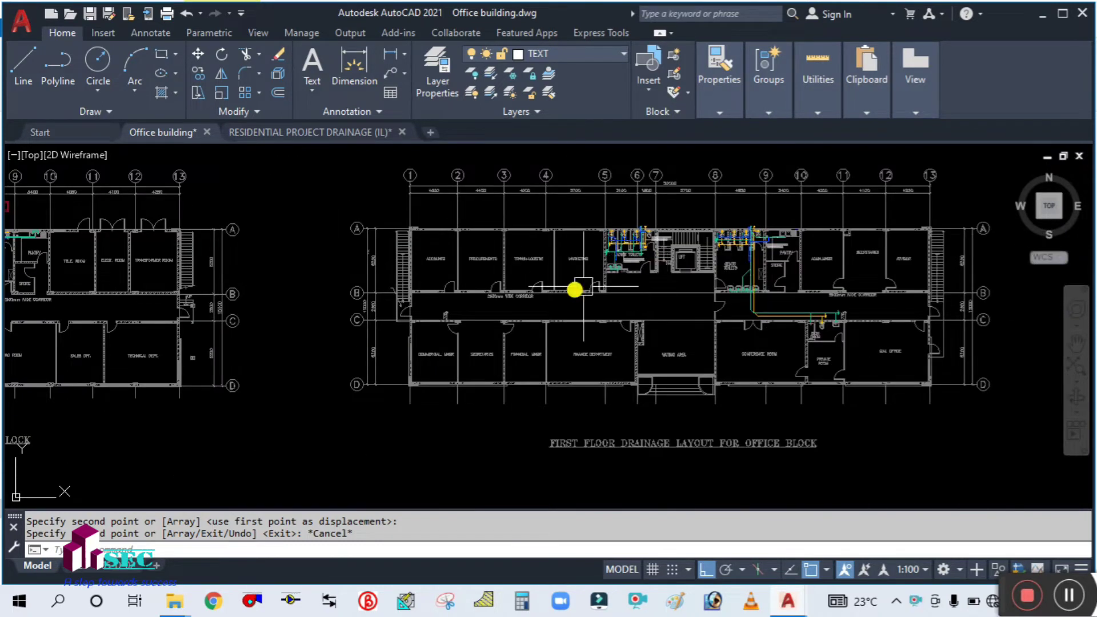
scroll(575, 290, "up", 1)
scroll(587, 257, "down", 3)
middle_click_drag(508, 387, 546, 306)
scroll(546, 307, "down", 2)
middle_click_drag(347, 347, 430, 366)
scroll(301, 291, "up", 4)
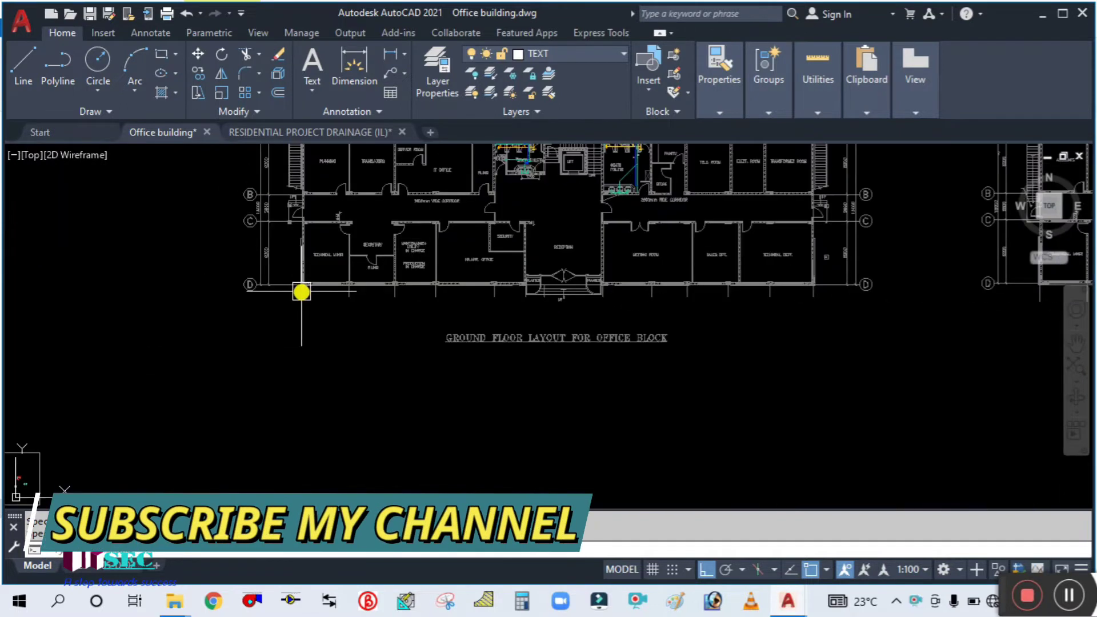
Step: Lock the ARCHITECT layer used by the architectural background of the floor plans
left_click(306, 302)
key("Escape")
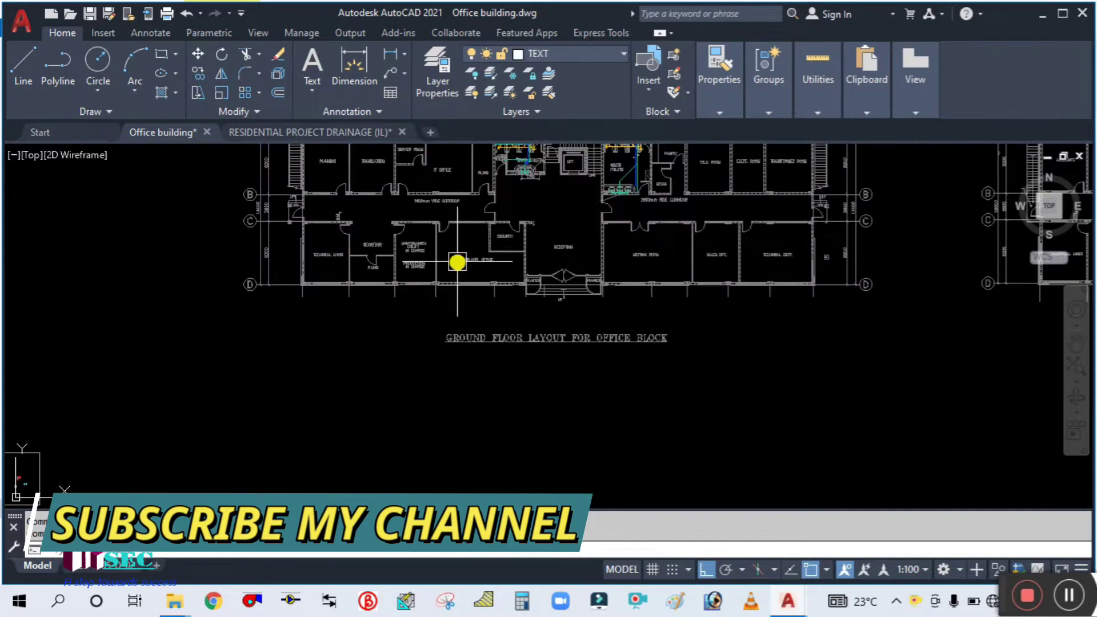
left_click(341, 289)
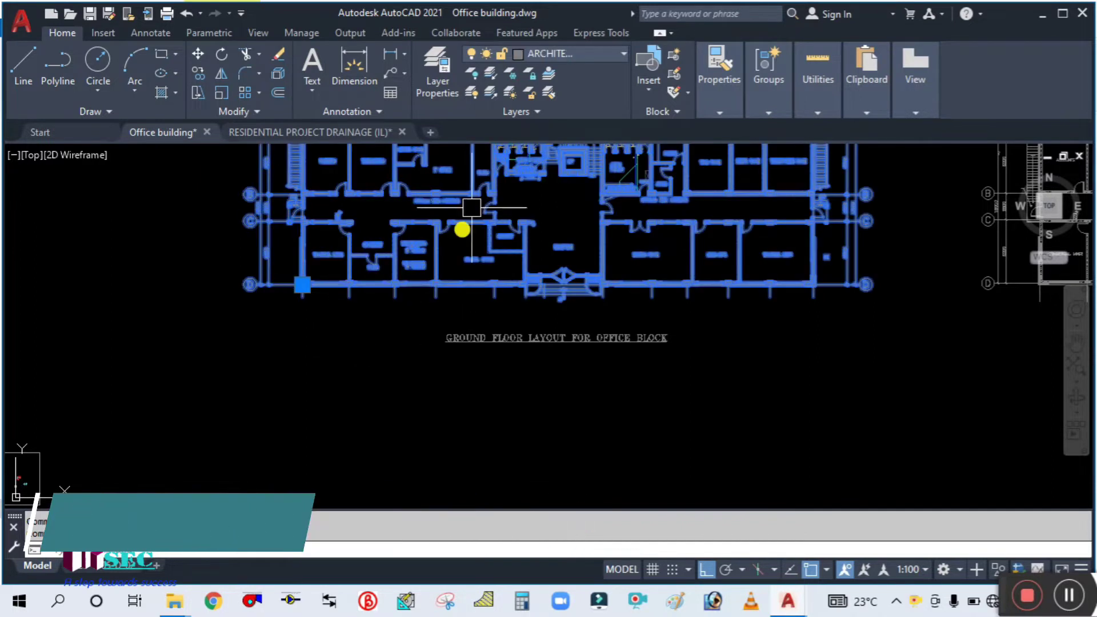
left_click(532, 57)
left_click(506, 74)
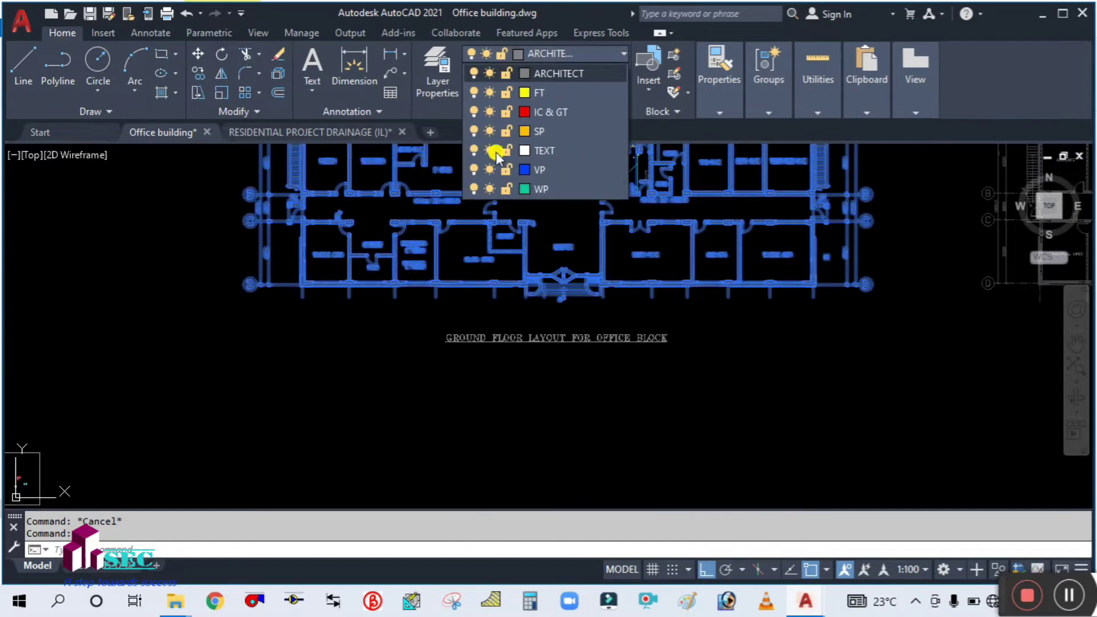
scroll(446, 297, "down", 4)
scroll(446, 297, "up", 5)
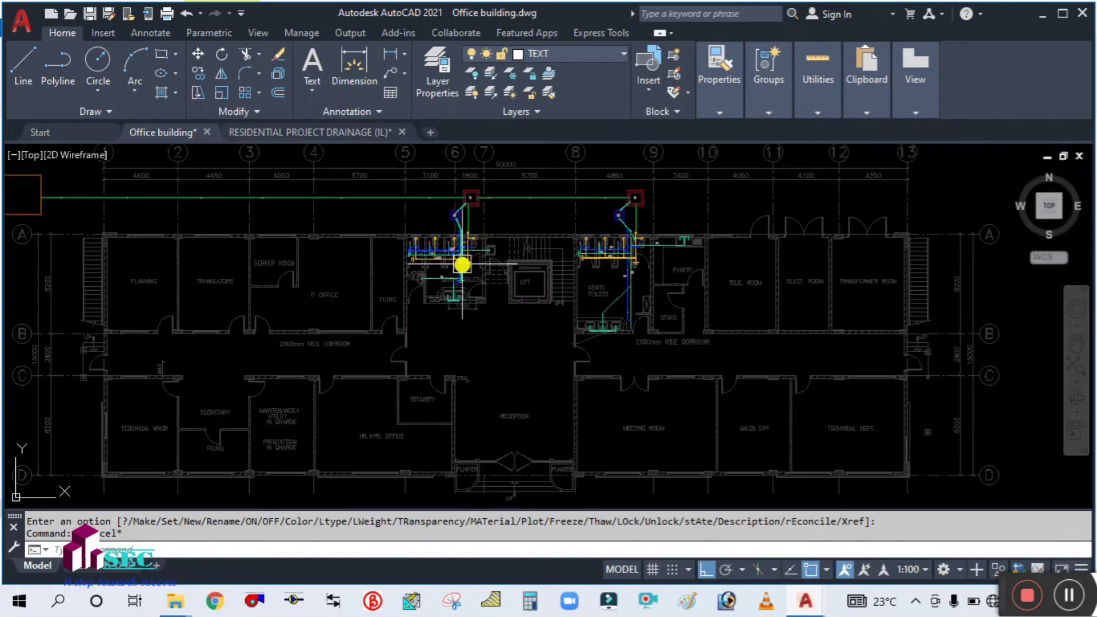
Step: Move the box of pipe fitting symbols next to the copied ground floor layout
scroll(392, 215, "down", 3)
middle_click_drag(486, 395, 473, 274)
scroll(472, 274, "down", 2)
scroll(457, 425, "up", 5)
scroll(445, 375, "down", 8)
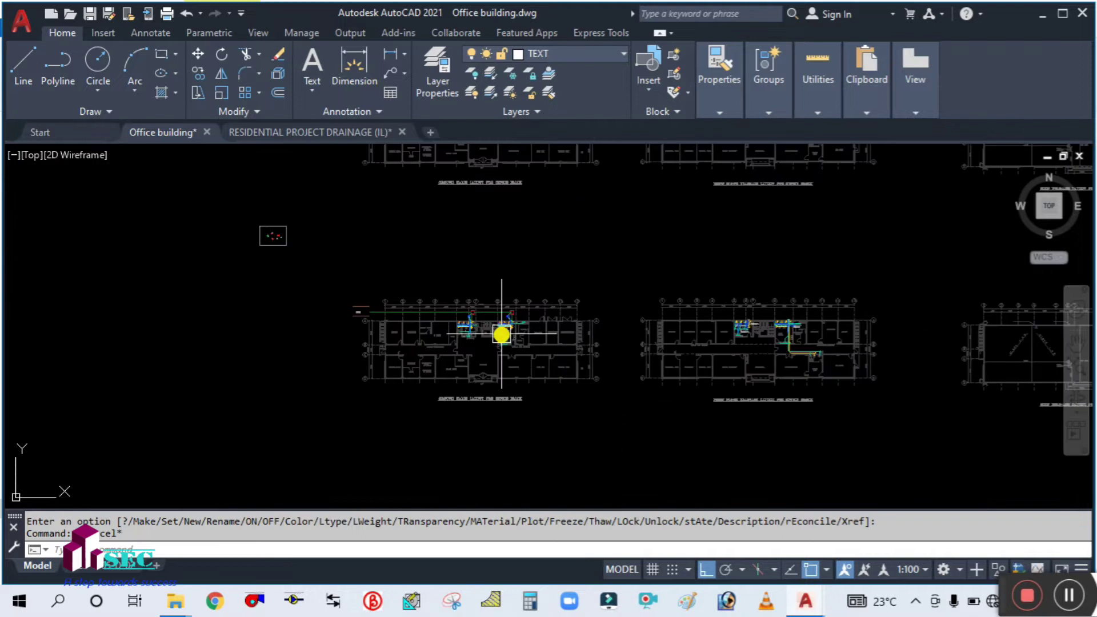
scroll(391, 313, "up", 2)
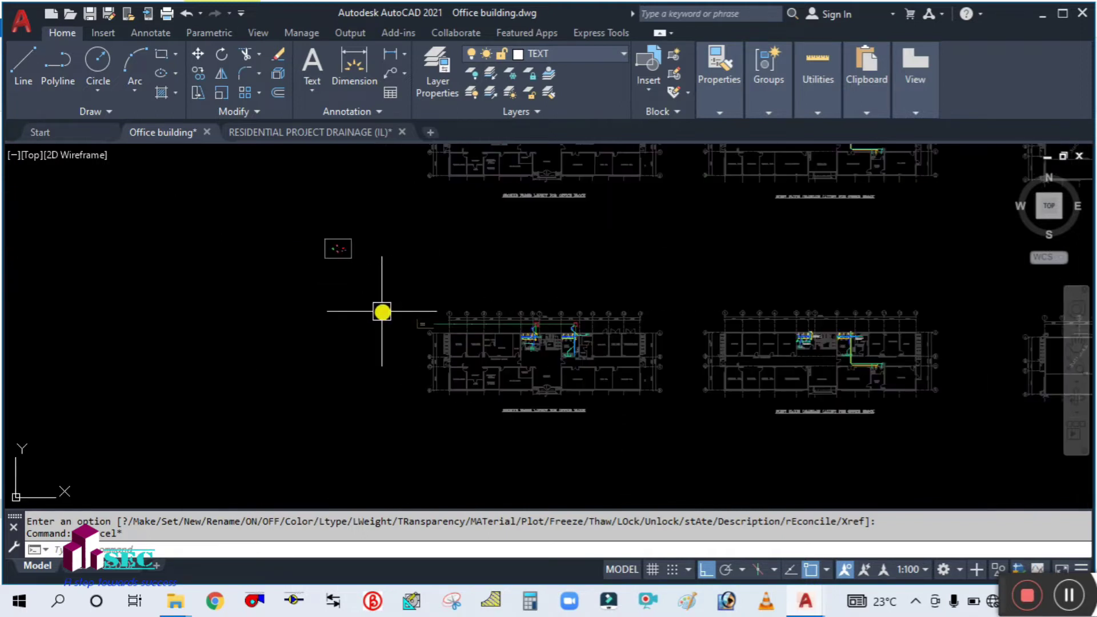
type("m")
key("Return")
left_click(303, 235)
left_click(366, 268)
key("Return")
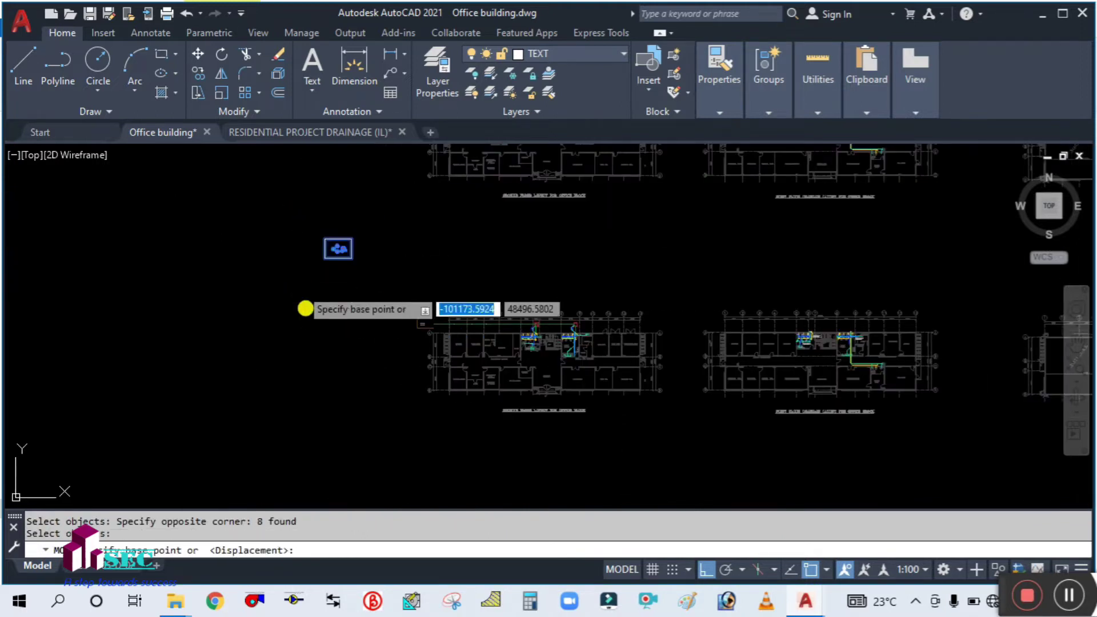
left_click(305, 309)
scroll(331, 362, "up", 4)
scroll(311, 339, "up", 8)
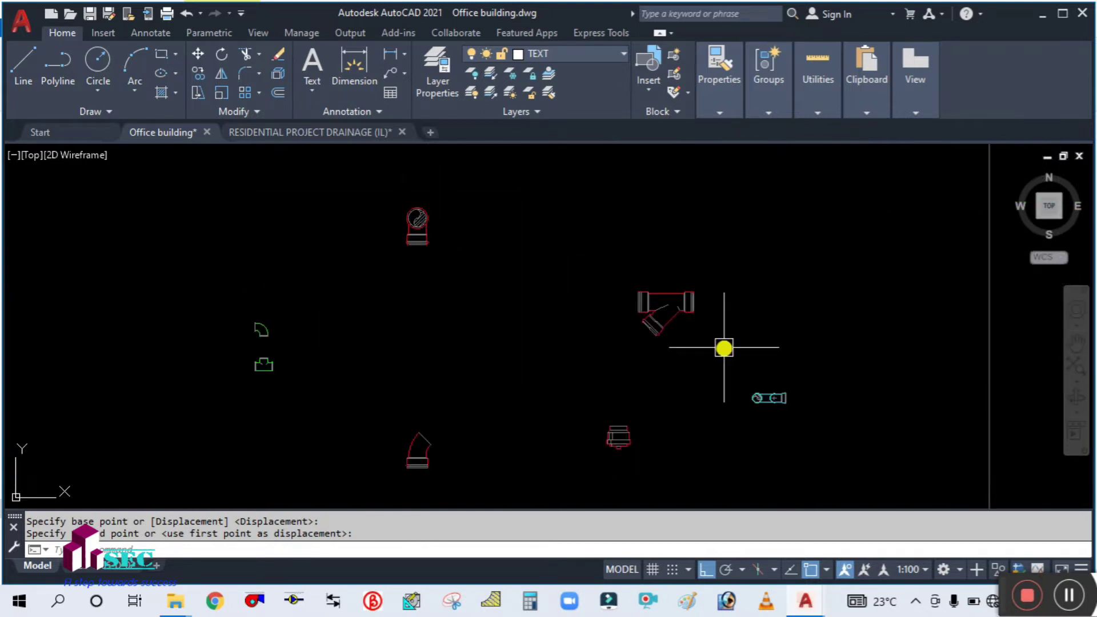
Step: Make SP the current layer by using the Ø110 soil pipe in the copied ground floor toilets
scroll(587, 336, "down", 6)
middle_click_drag(551, 365, 355, 313)
scroll(354, 313, "down", 4)
middle_click_drag(427, 334, 284, 327)
scroll(689, 268, "up", 4)
scroll(469, 308, "up", 4)
scroll(459, 299, "up", 2)
scroll(468, 305, "up", 2)
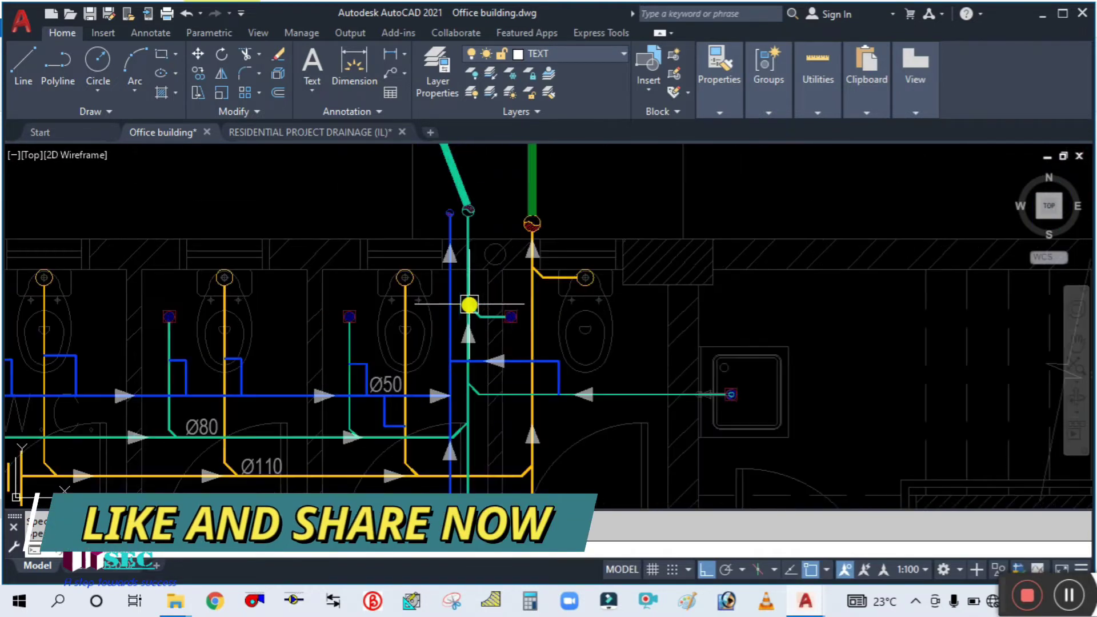
middle_click_drag(530, 438, 632, 363)
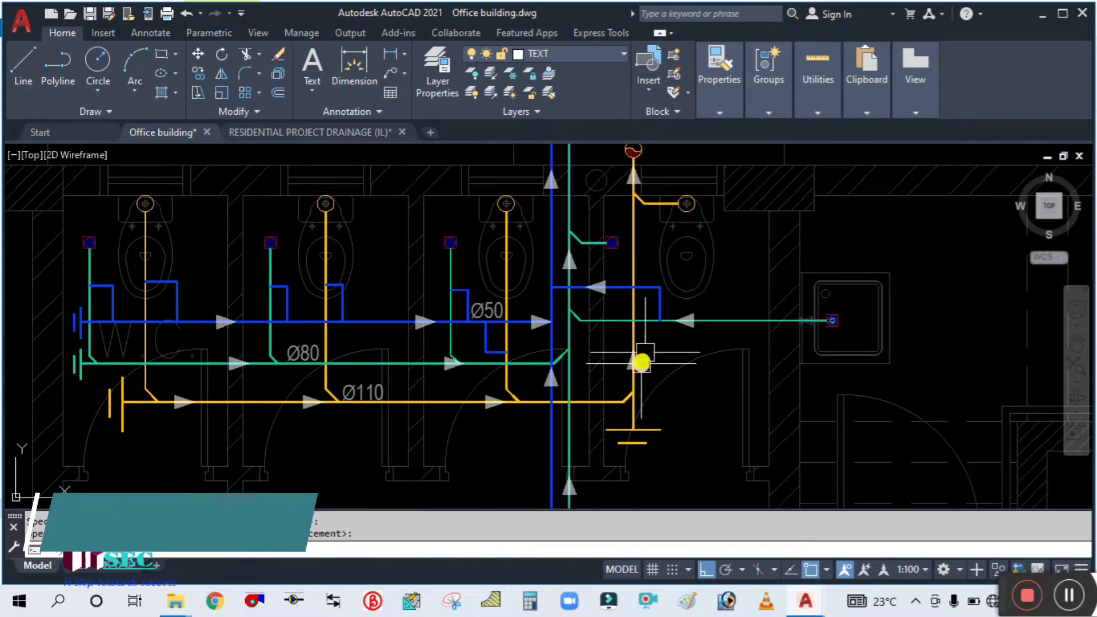
left_click(442, 408)
left_click(442, 406)
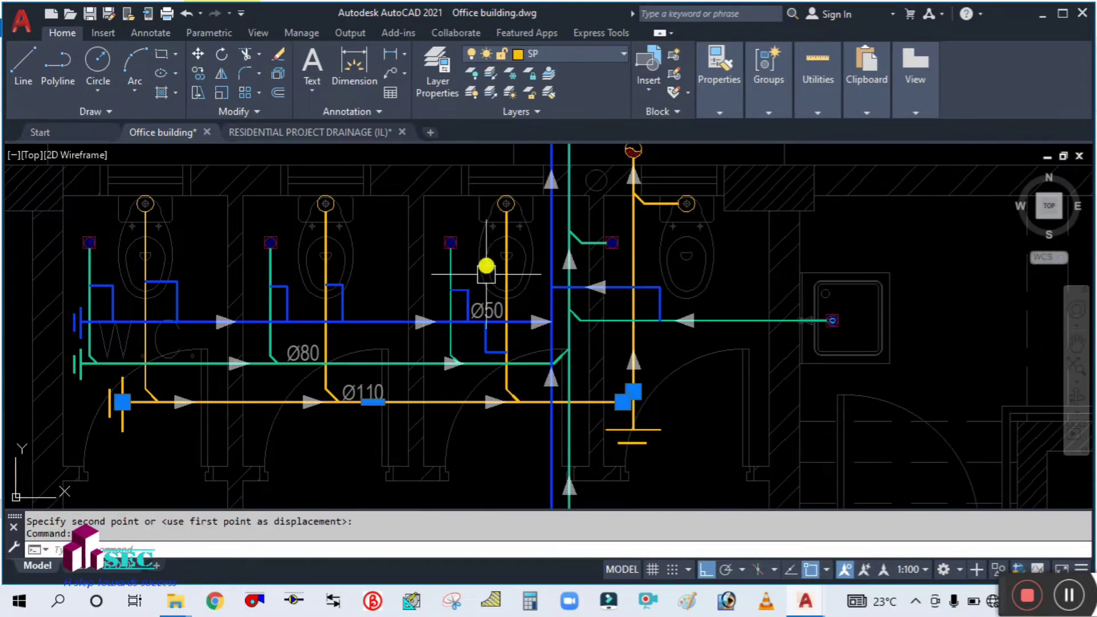
left_click(549, 73)
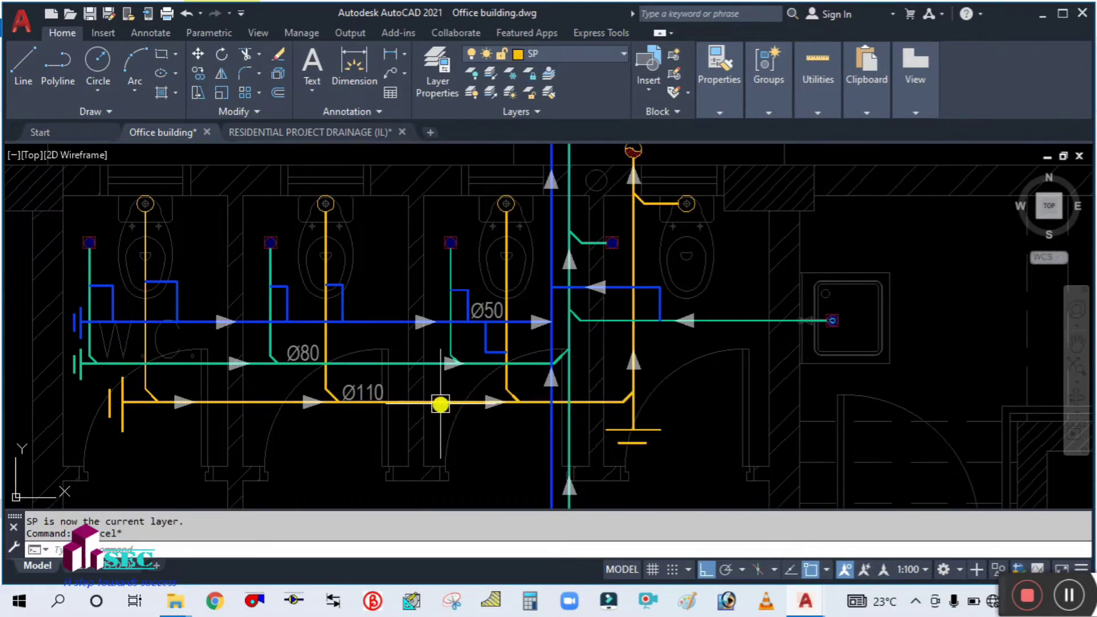
Step: Set the linetype of the toilet block's soil pipe mains, WC branches and end-cap lines to ByLayer
left_click(729, 108)
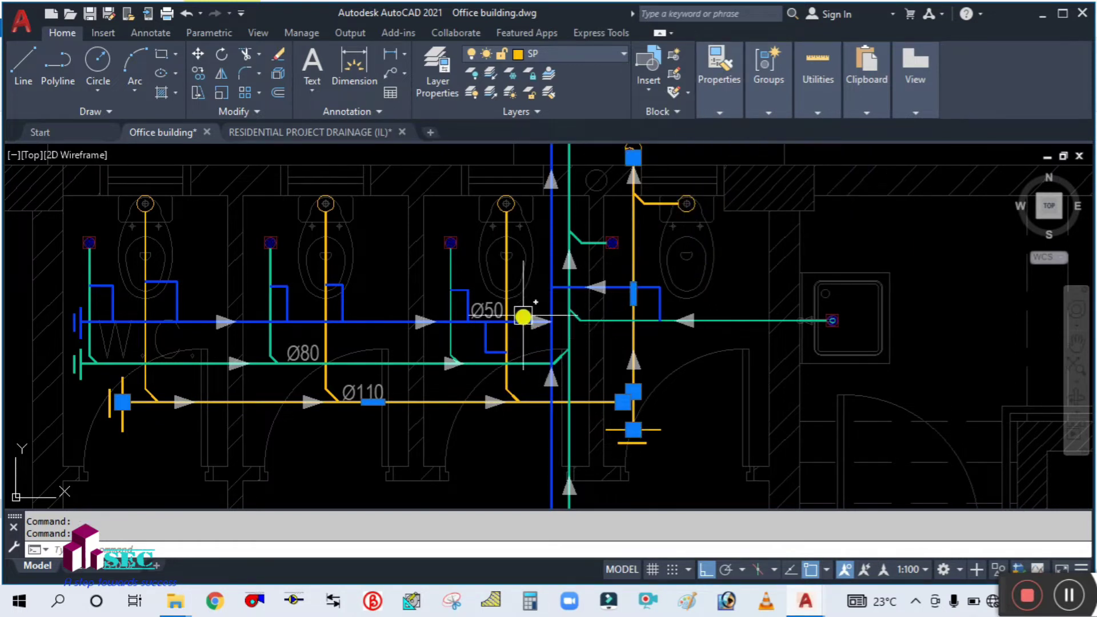
scroll(533, 336, "up", 2)
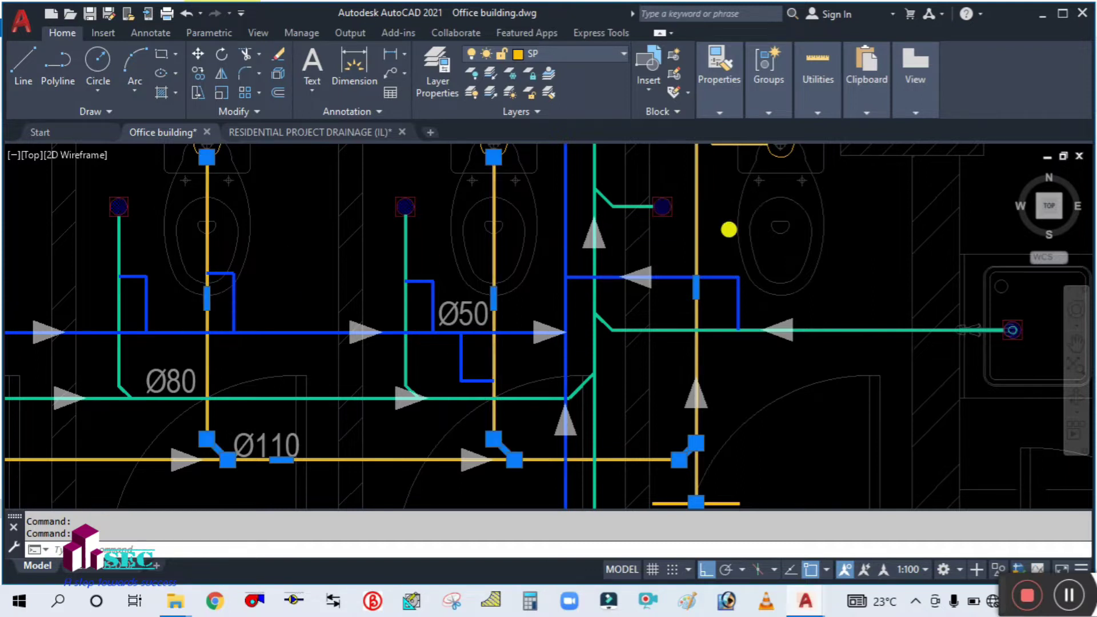
scroll(742, 367, "down", 3)
scroll(730, 396, "up", 4)
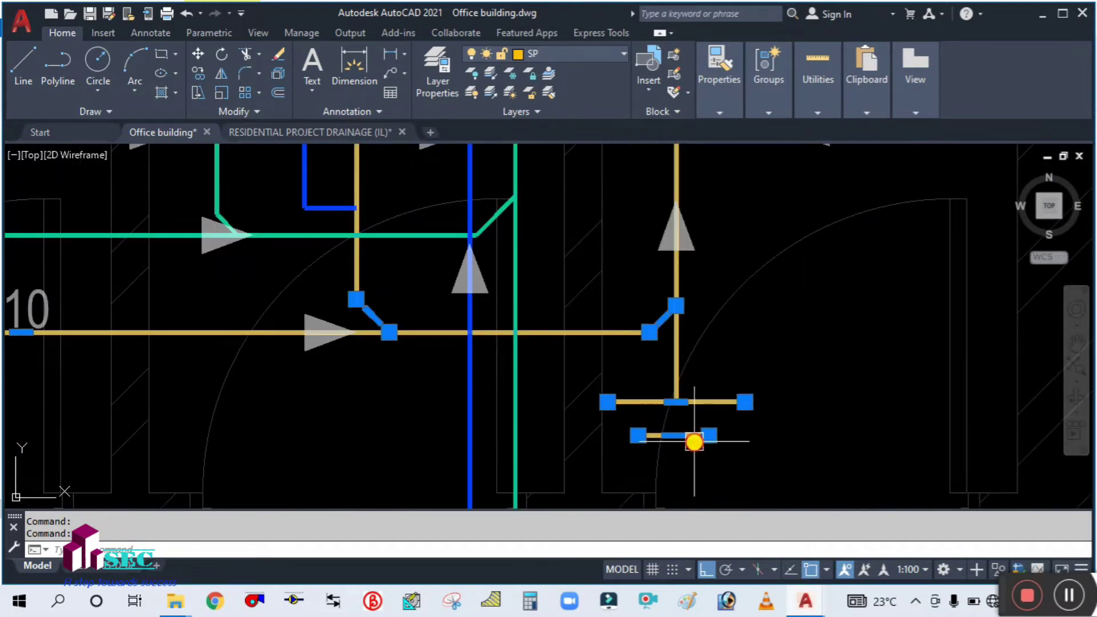
scroll(693, 441, "down", 3)
scroll(698, 314, "up", 4)
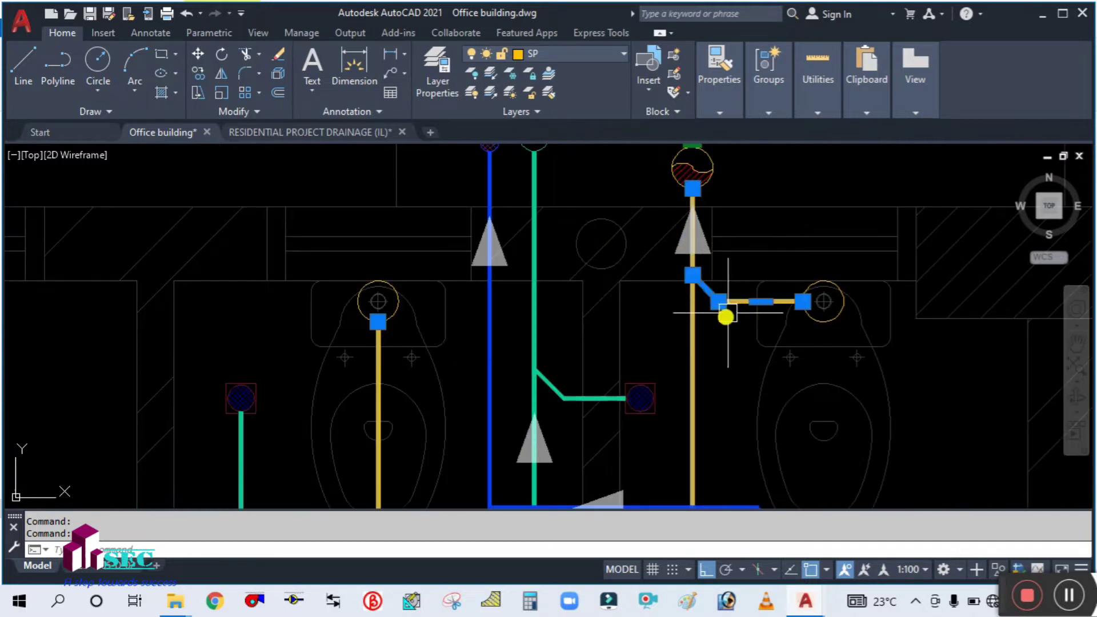
scroll(751, 300, "down", 5)
scroll(594, 295, "up", 5)
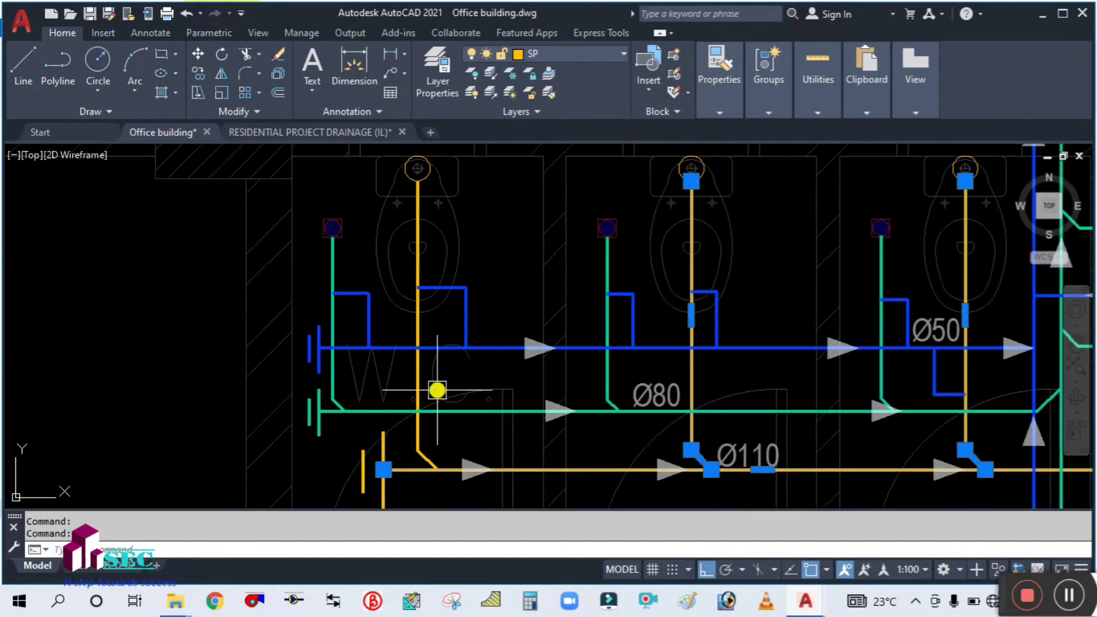
scroll(494, 229, "down", 4)
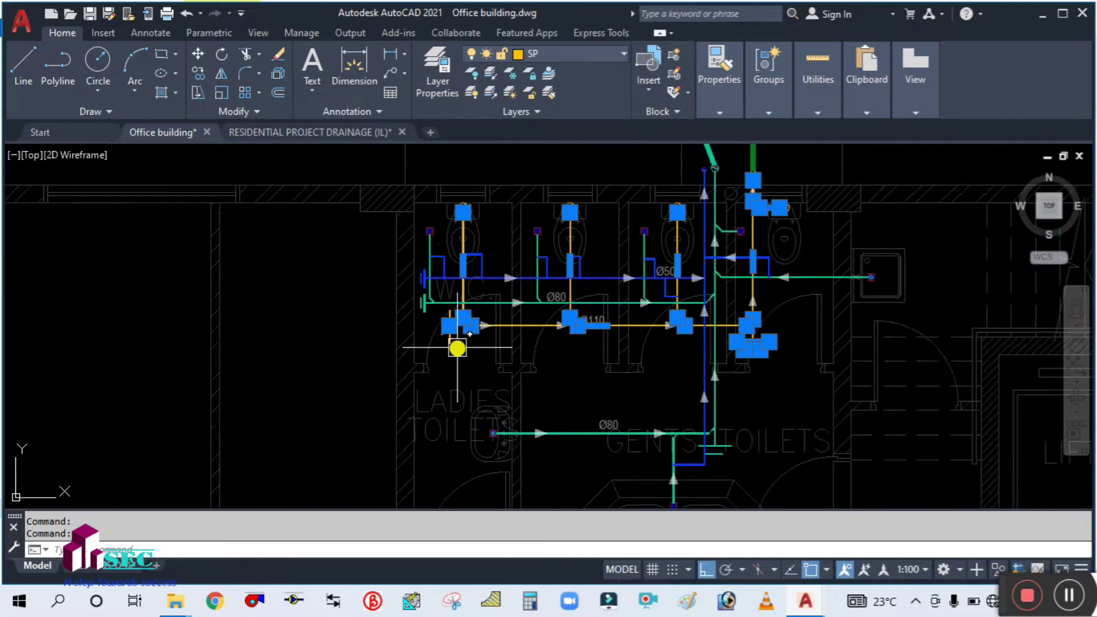
scroll(436, 323, "up", 5)
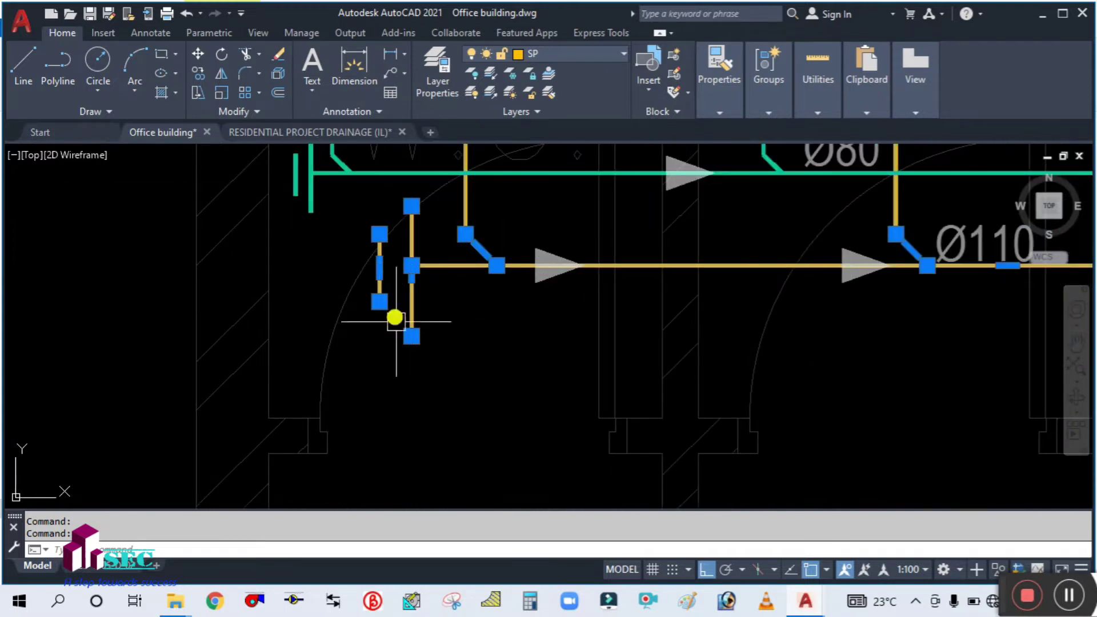
left_click(720, 113)
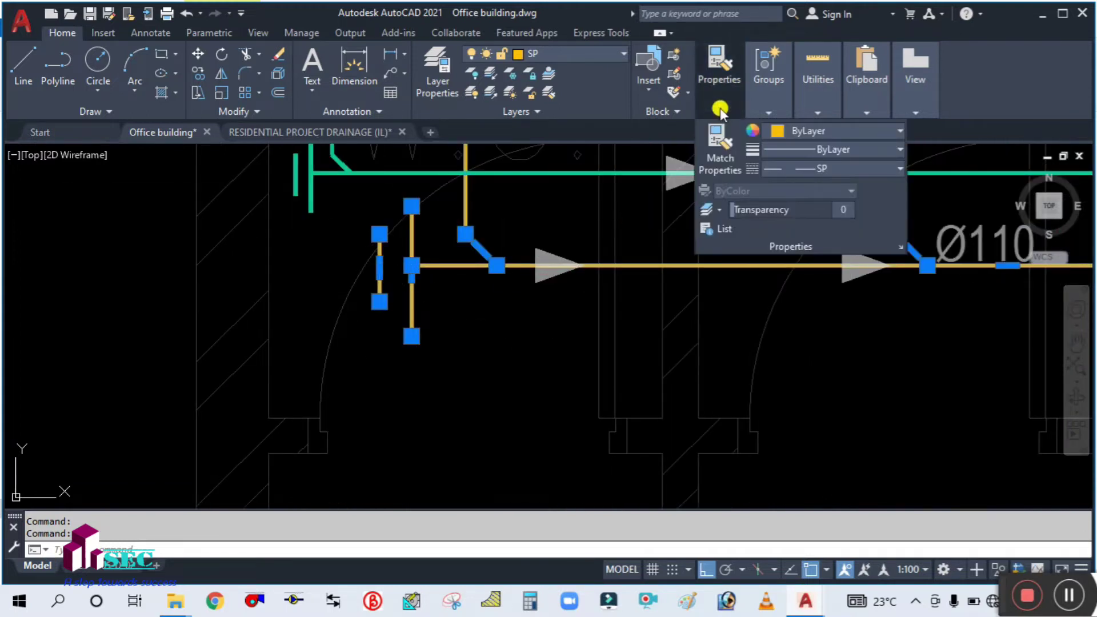
left_click(800, 168)
scroll(814, 280, "up", 2)
scroll(814, 269, "up", 5)
left_click(820, 189)
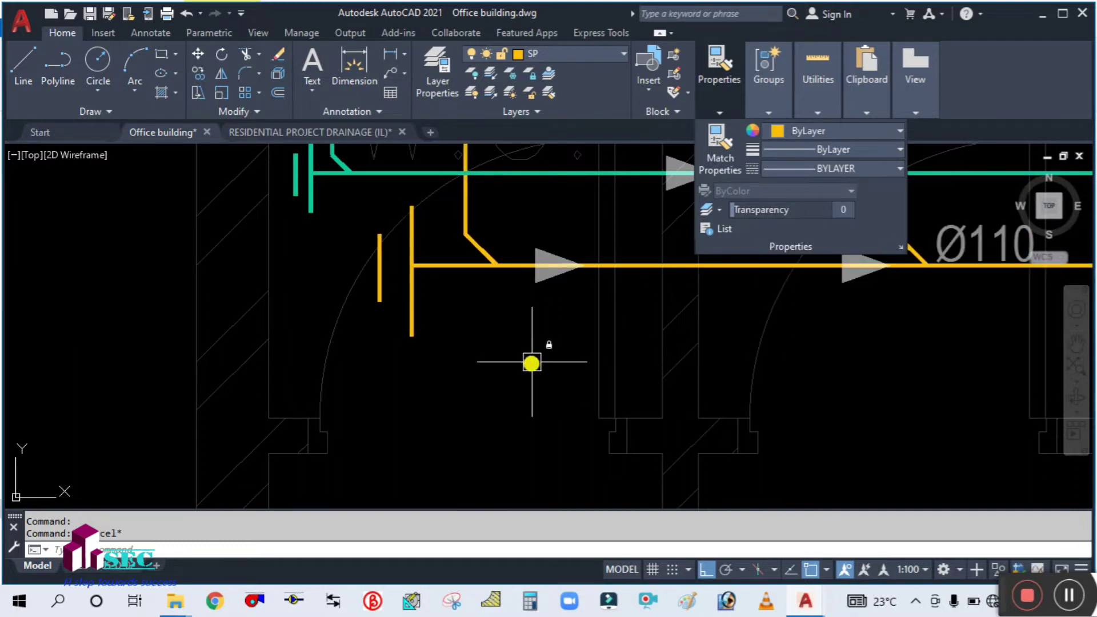
key("Escape")
scroll(497, 379, "down", 5)
scroll(614, 375, "up", 2)
middle_click_drag(615, 374, 532, 380)
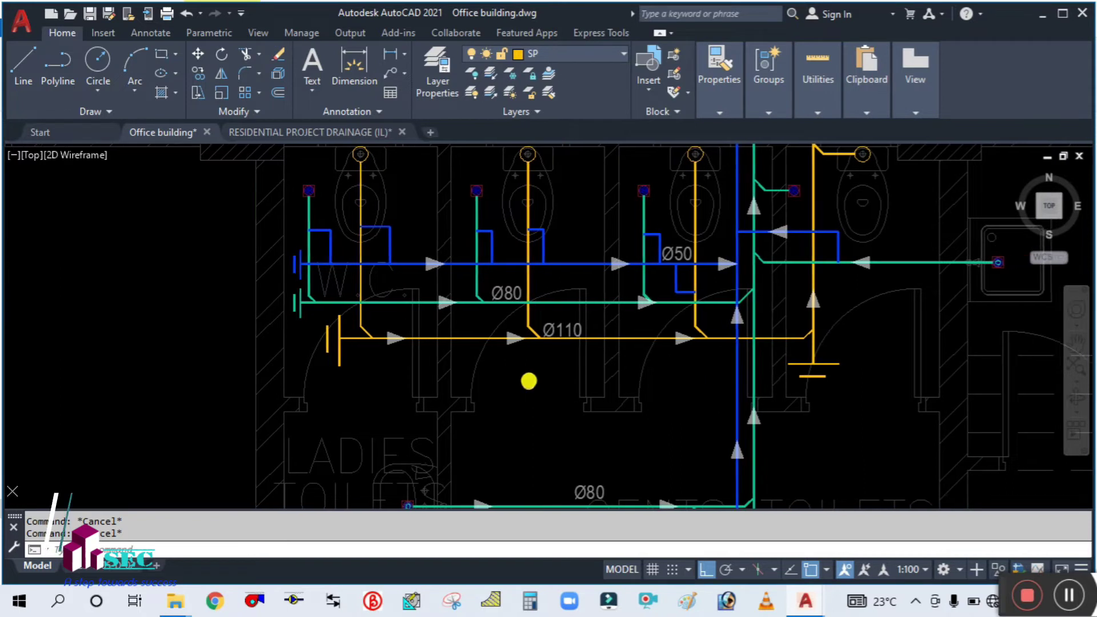
scroll(497, 342, "up", 4)
left_click(427, 333)
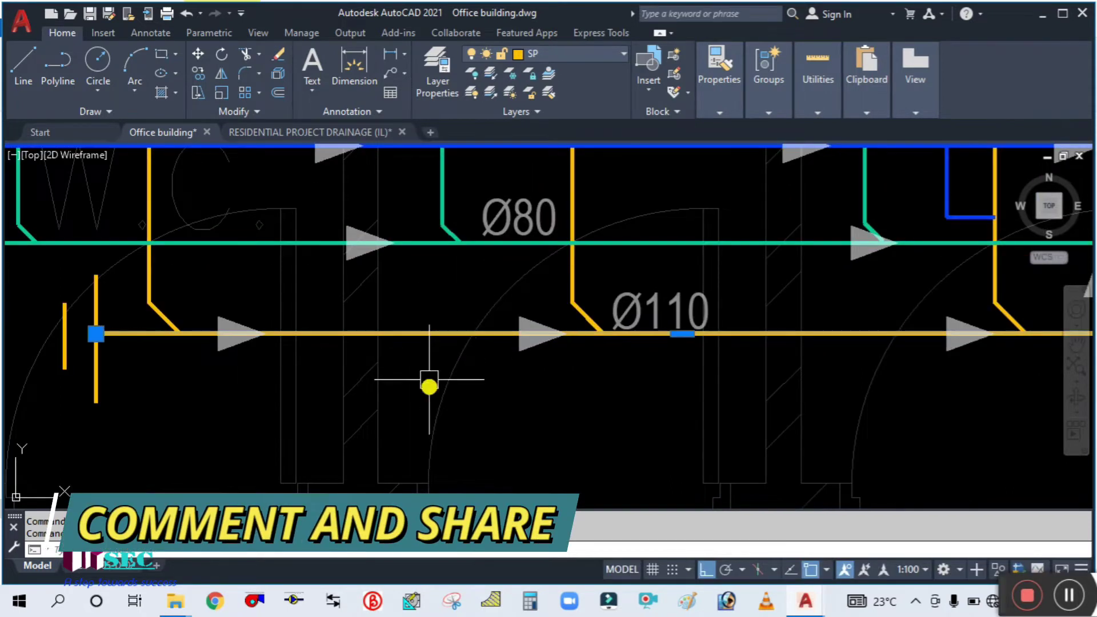
scroll(431, 403, "down", 2)
key("Escape")
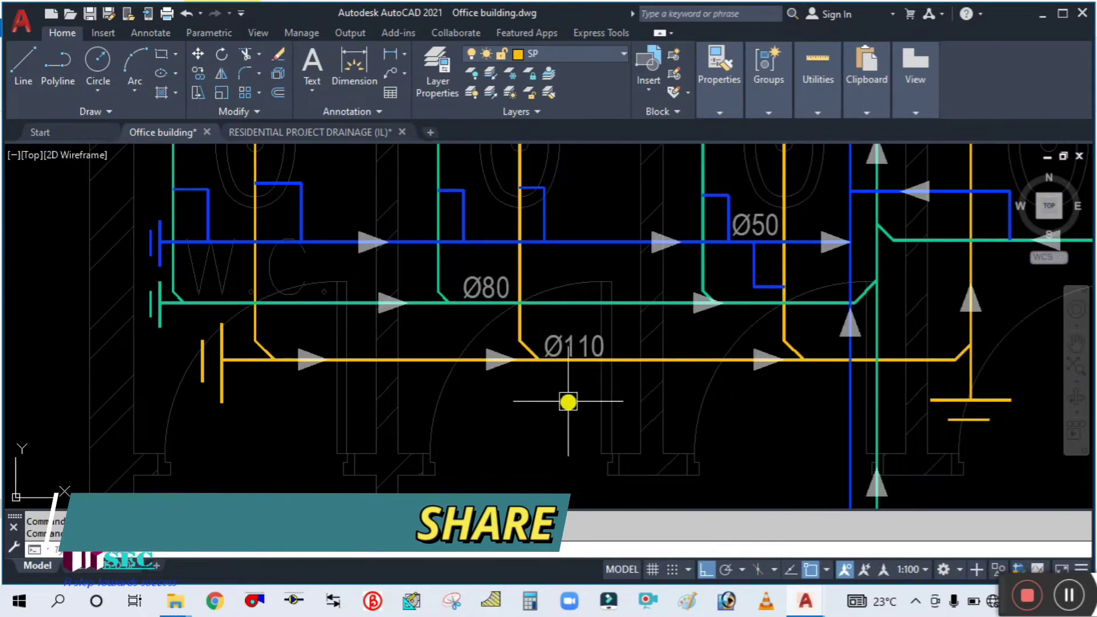
middle_click_drag(565, 400, 440, 431)
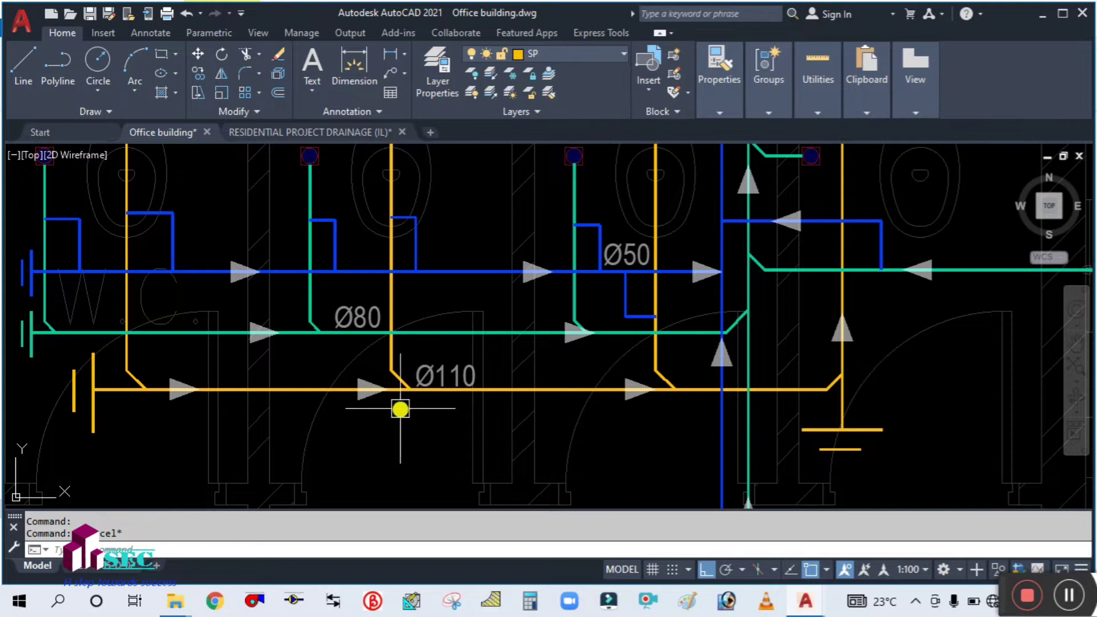
scroll(351, 414, "up", 2)
left_click(261, 375)
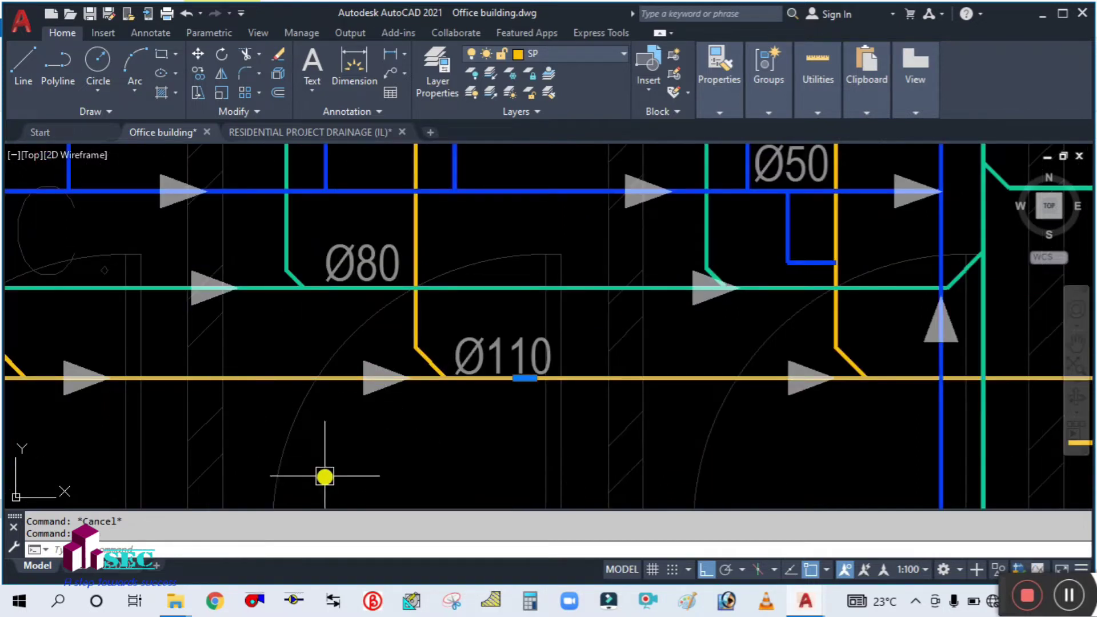
type("l")
key("Return")
key("Escape")
Step: Explode the horizontal Ø110 soil main and the two leftmost WC branches into plain lines
left_click(257, 379)
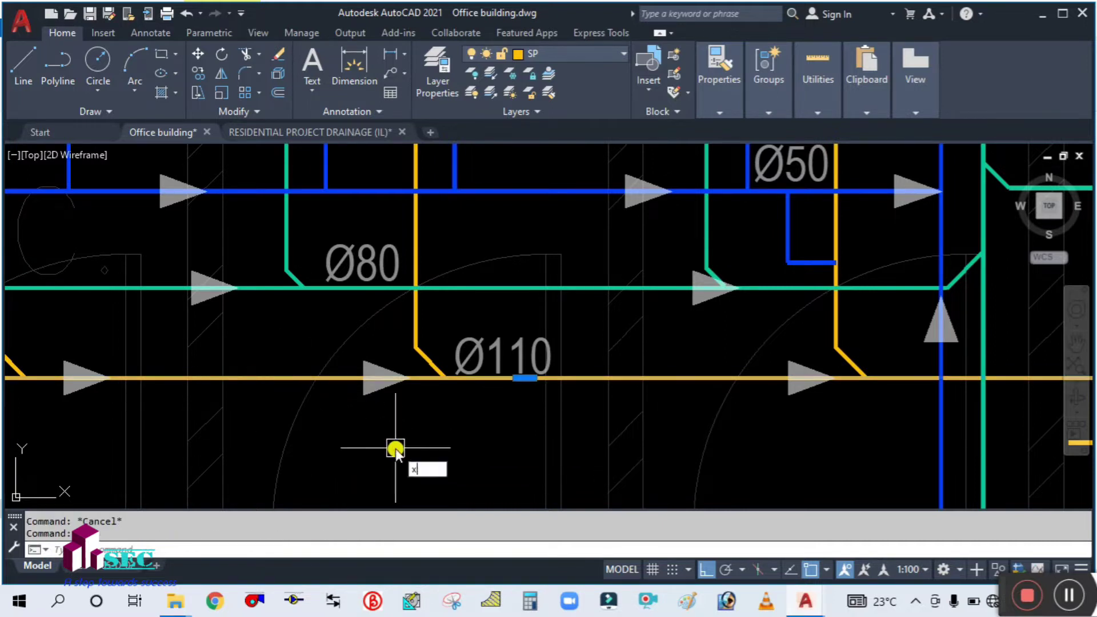
type("x")
key("Return")
scroll(399, 433, "down", 2)
scroll(147, 383, "up", 4)
scroll(297, 337, "down", 2)
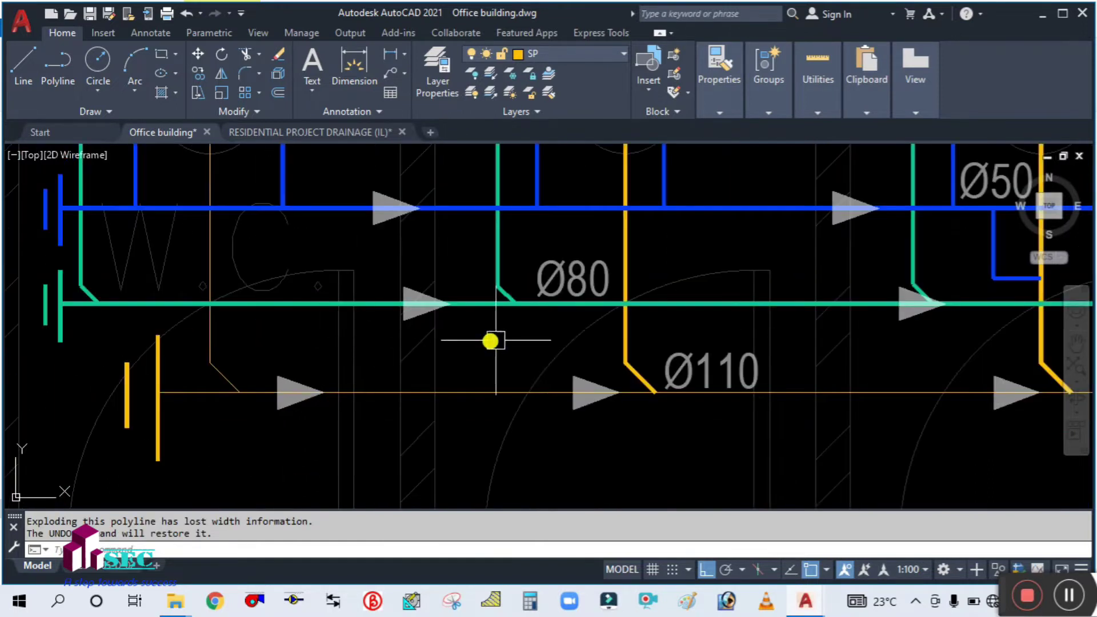
type("x")
key("Return")
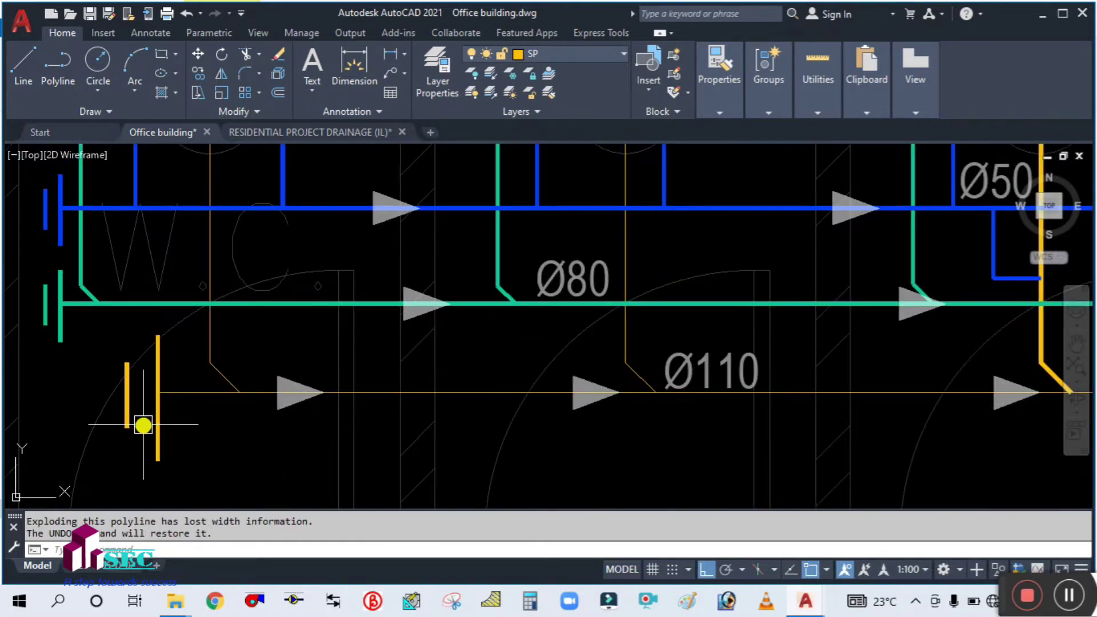
Step: Explode the end-cap lines of the horizontal soil main and the third WC branch from the left
left_click(158, 427)
type("x")
key("Return")
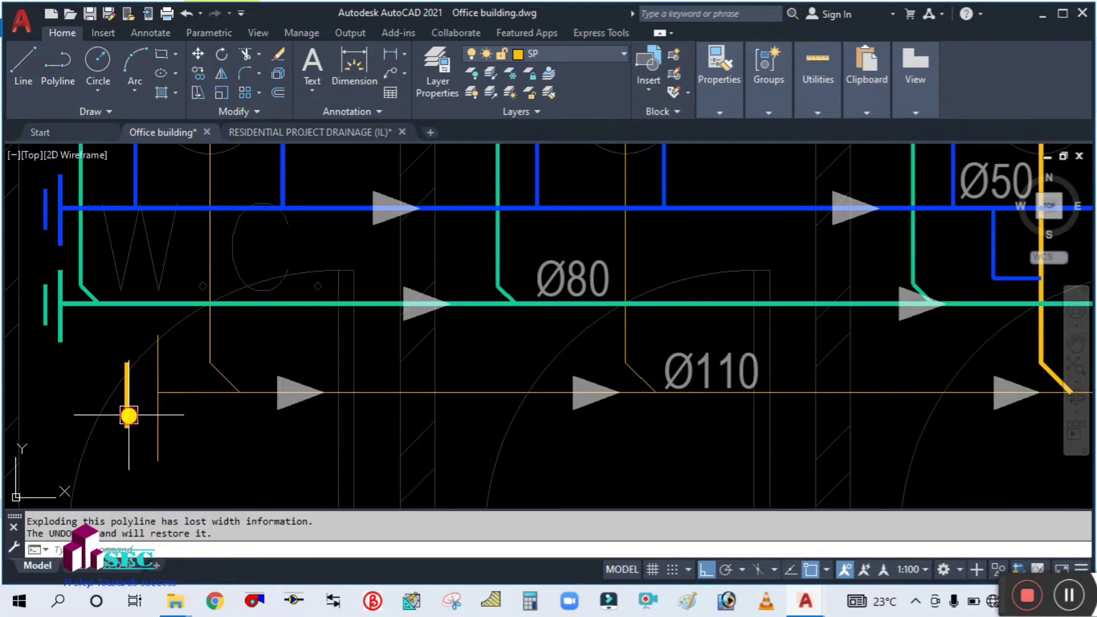
scroll(143, 445, "down", 4)
scroll(528, 411, "up", 4)
left_click(456, 411)
type("x")
key("Return")
scroll(599, 457, "down", 3)
scroll(637, 450, "up", 4)
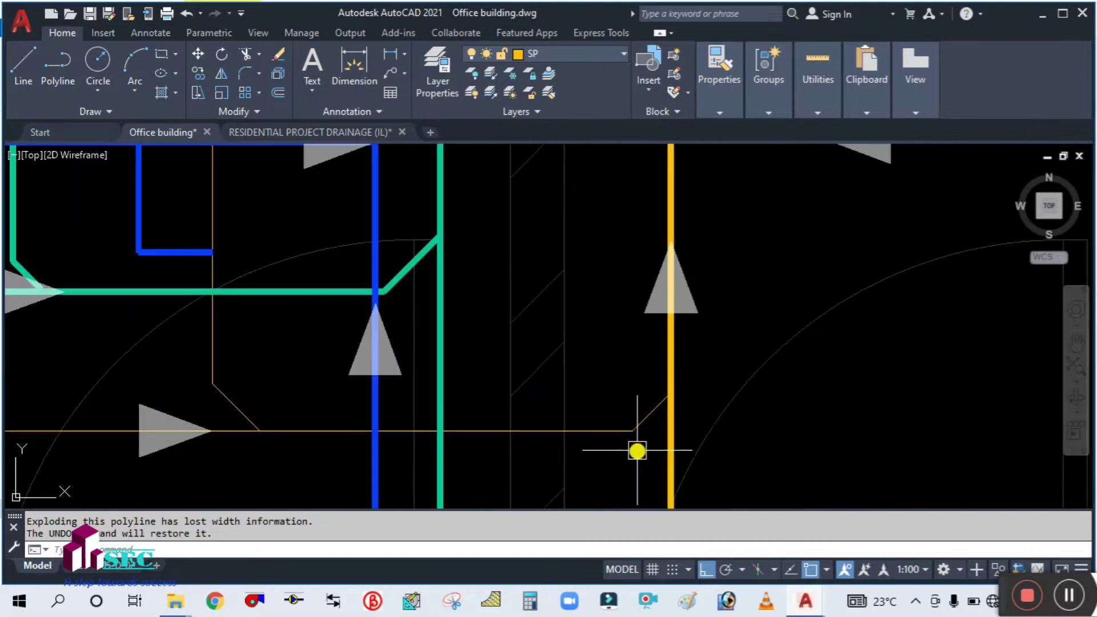
Step: Explode the vertical soil main and the end-cap lines at its lower end
left_click(669, 419)
type("x")
key("Return")
scroll(646, 418, "down", 3)
scroll(644, 441, "up", 4)
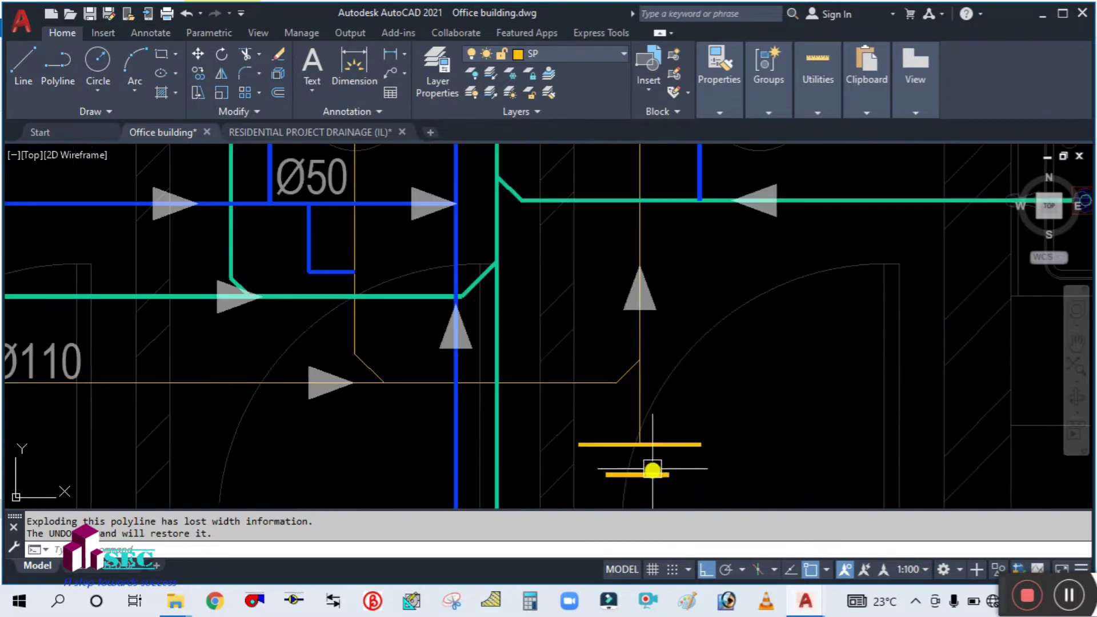
type("x")
key("Return")
scroll(620, 471, "down", 4)
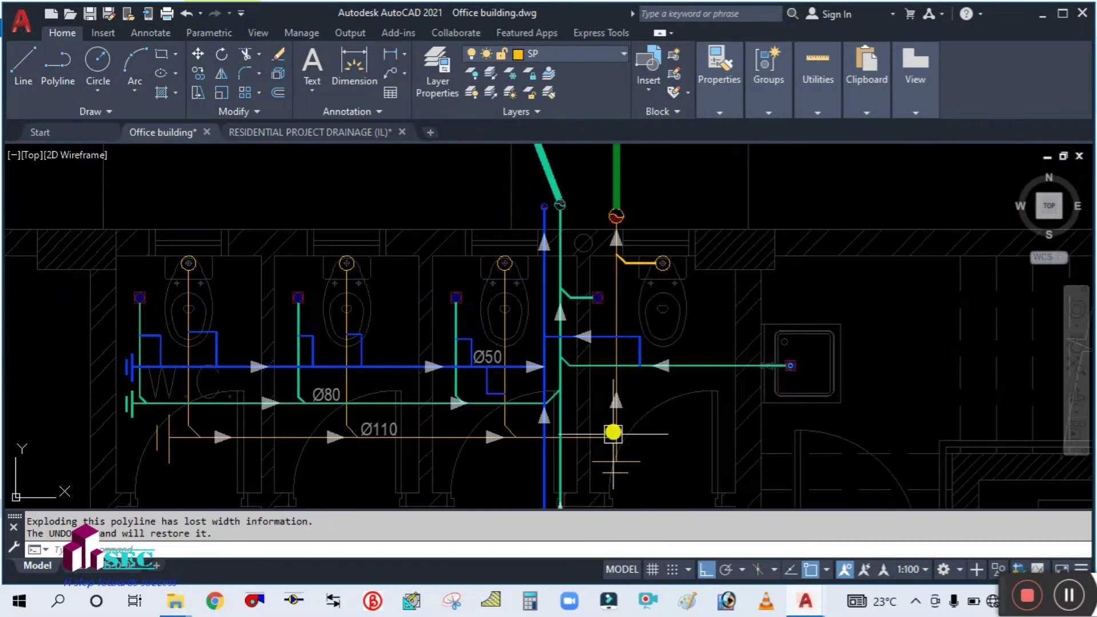
Step: Explode the soil branch connecting the rightmost WC to the vertical main
scroll(636, 267, "up", 5)
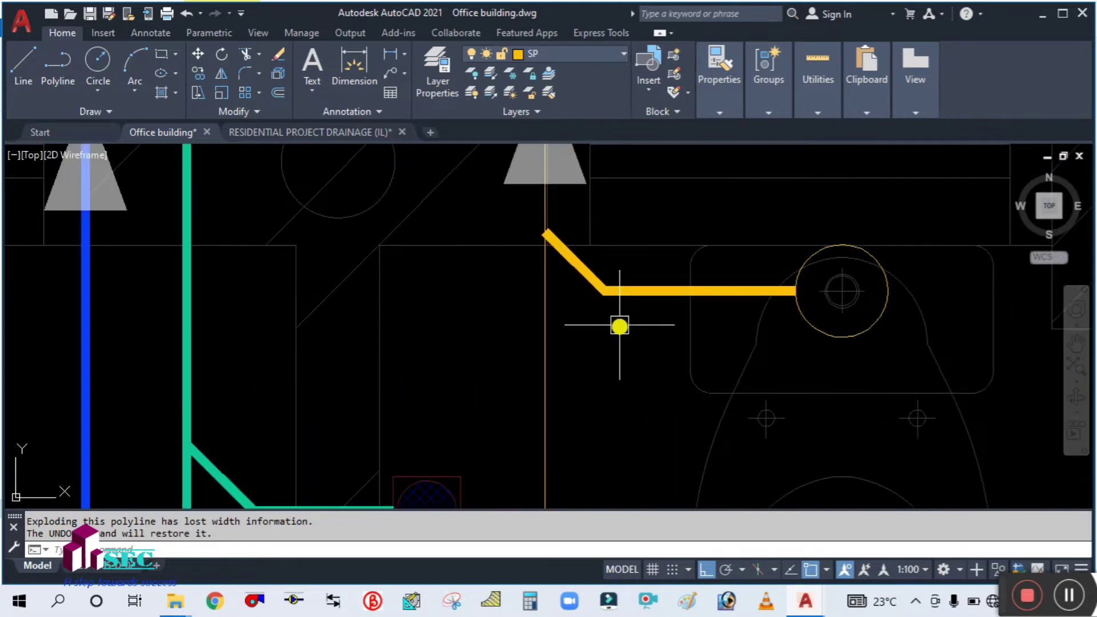
left_click(610, 291)
scroll(623, 310, "down", 5)
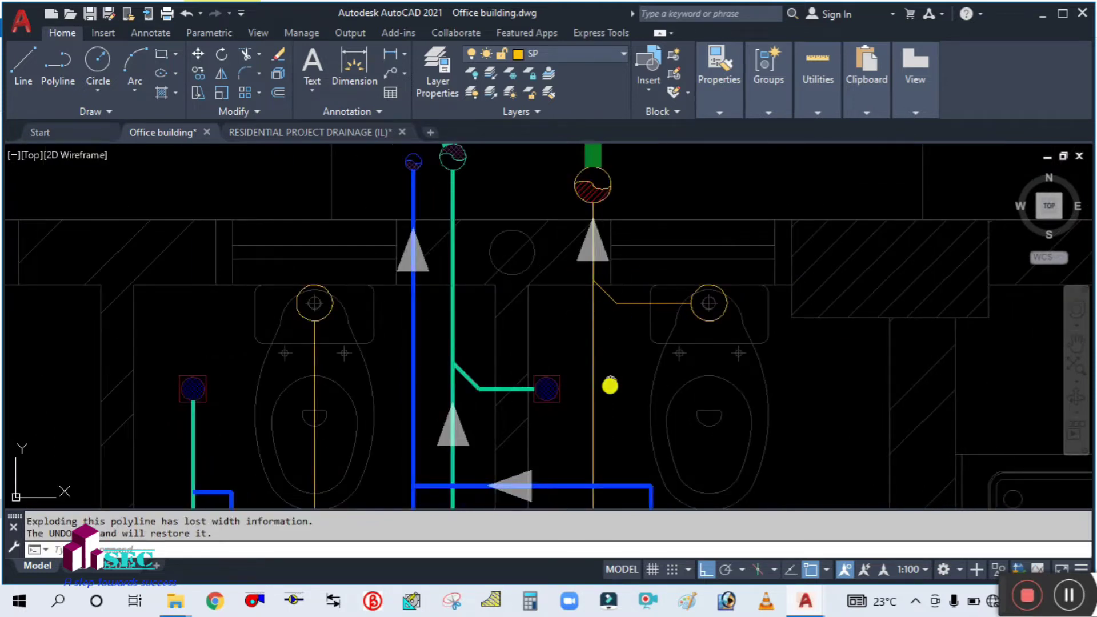
scroll(610, 386, "down", 6)
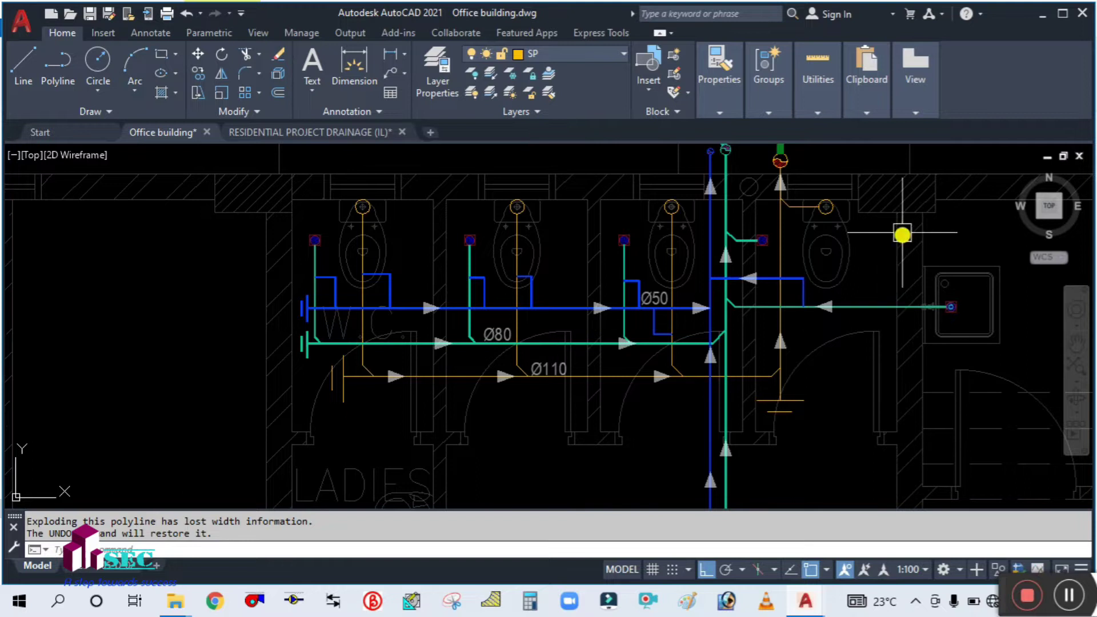
Step: Offset the vertical soil main by 110/2 to both sides to show the pipe's outer walls
scroll(811, 205, "up", 3)
middle_click_drag(788, 269, 716, 326)
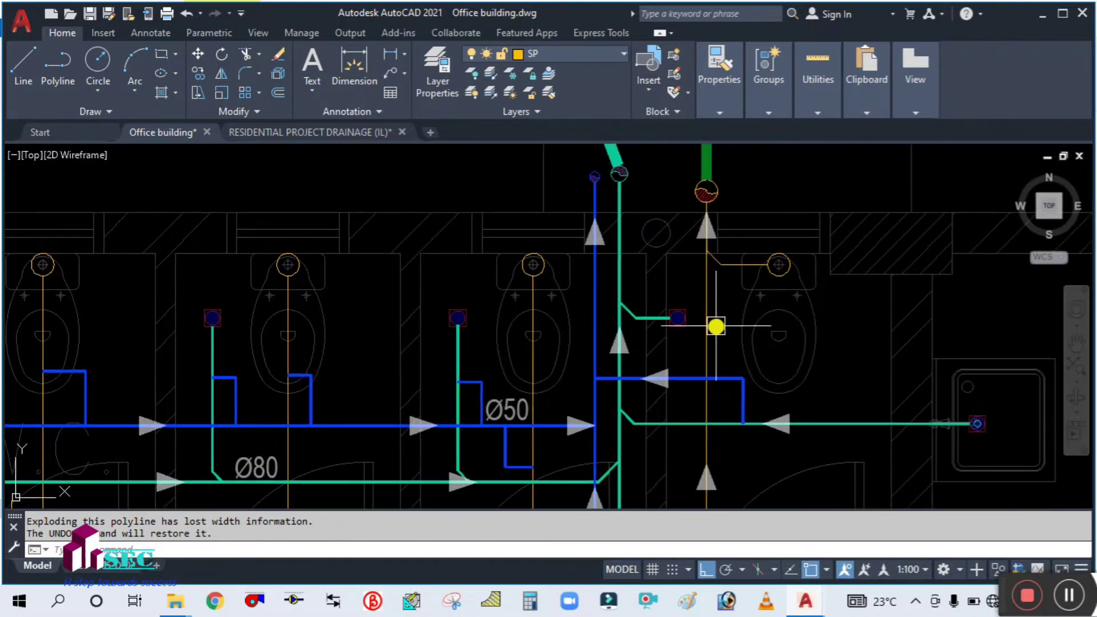
scroll(734, 298, "up", 2)
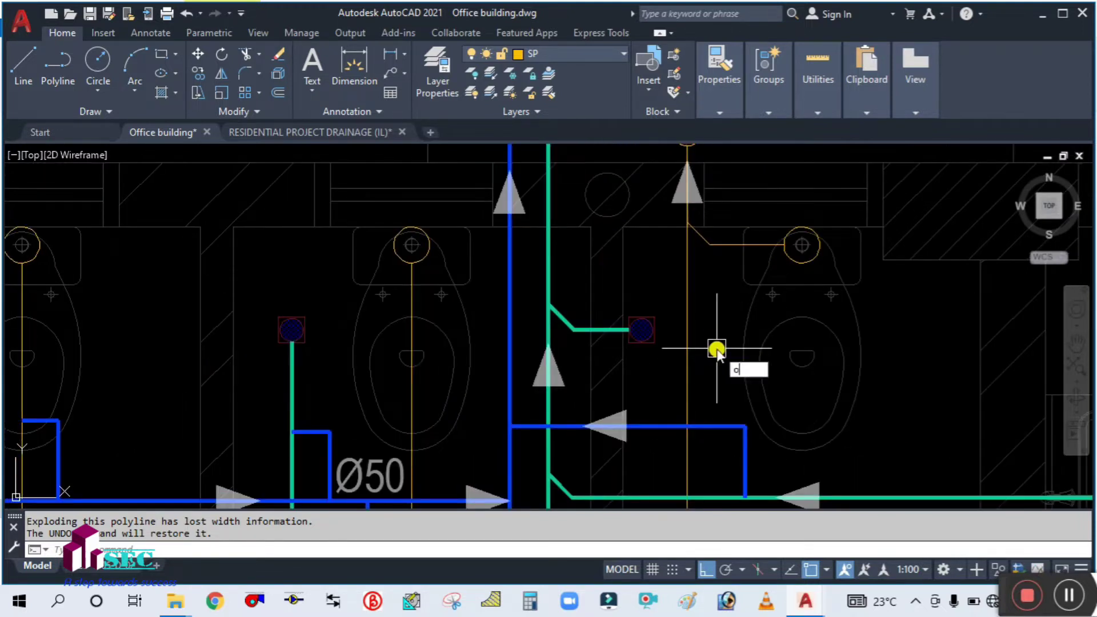
key("Return")
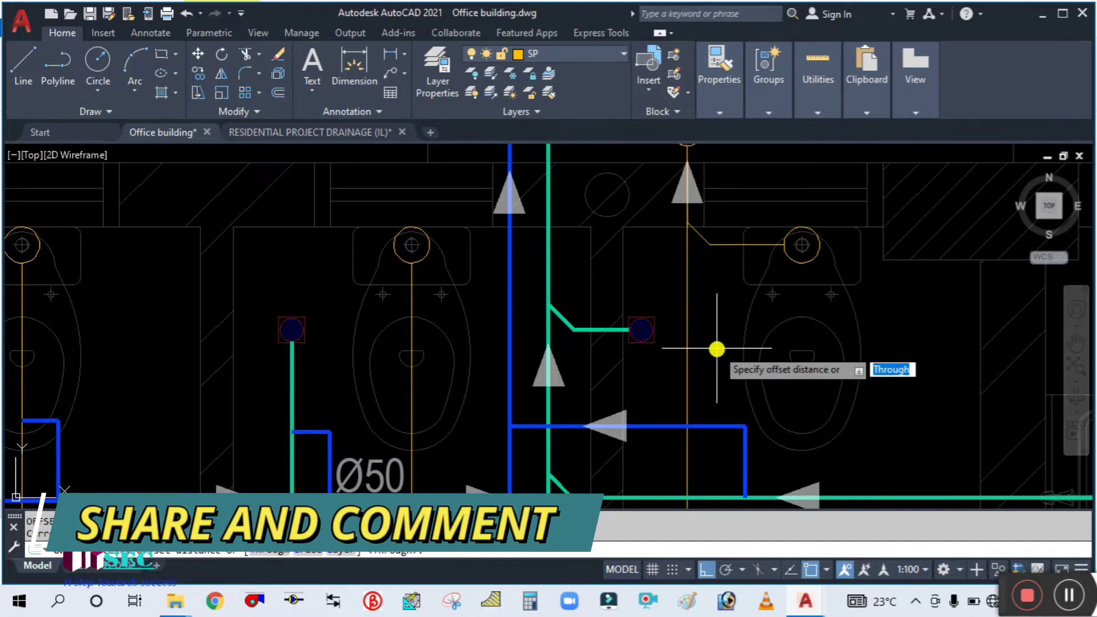
type("110")
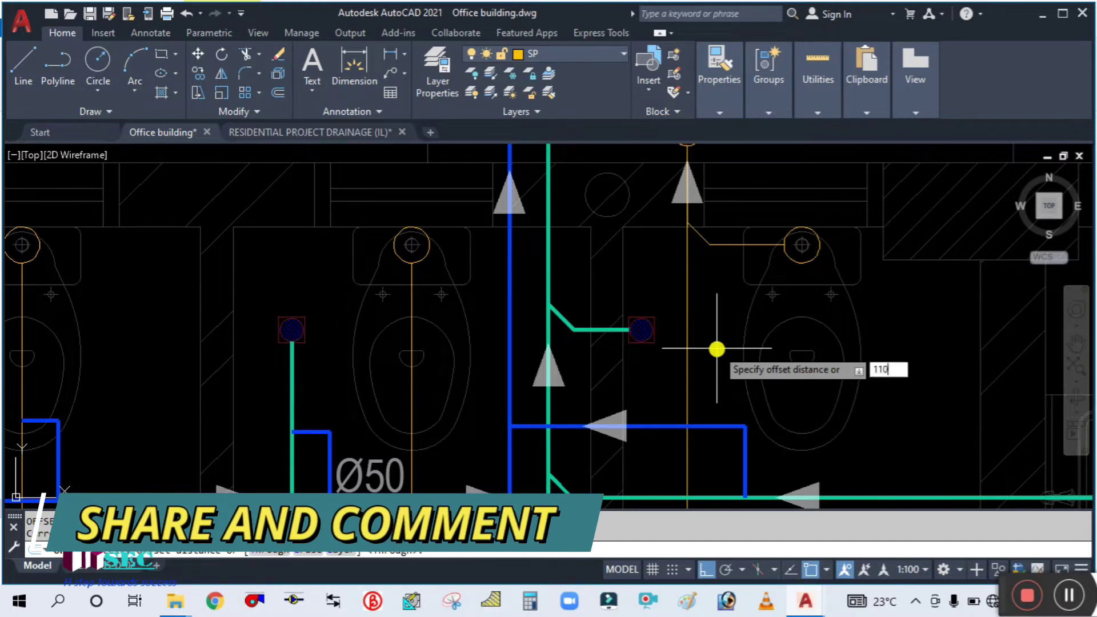
type("/2")
key("Return")
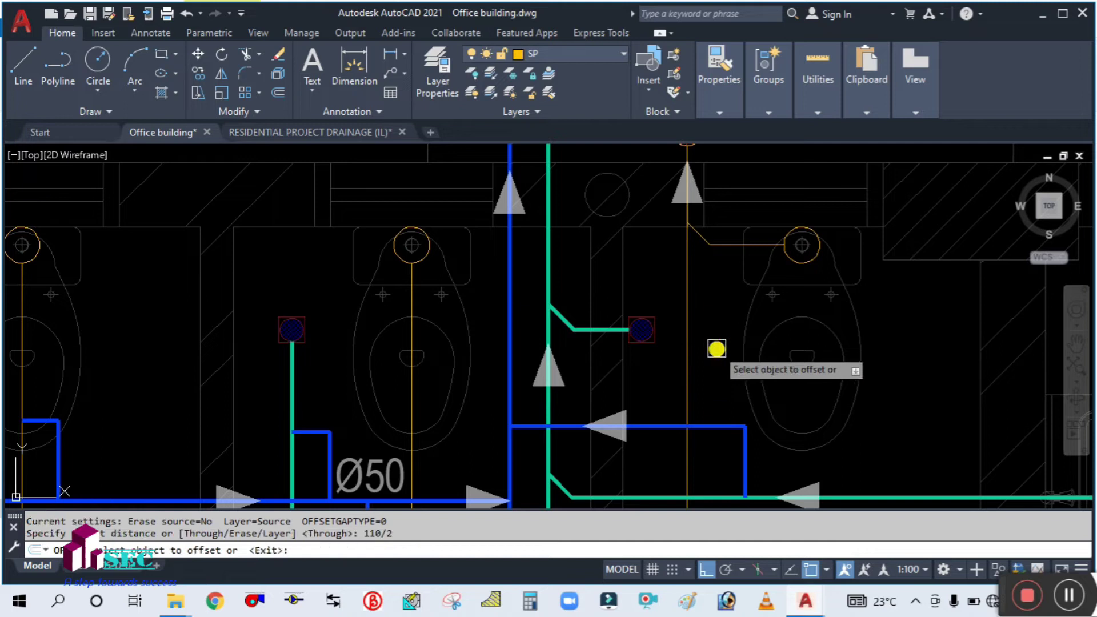
scroll(681, 257, "up", 4)
left_click(682, 275)
left_click(759, 312)
left_click(687, 303)
left_click(617, 311)
scroll(585, 272, "down", 6)
middle_click_drag(647, 392, 674, 237)
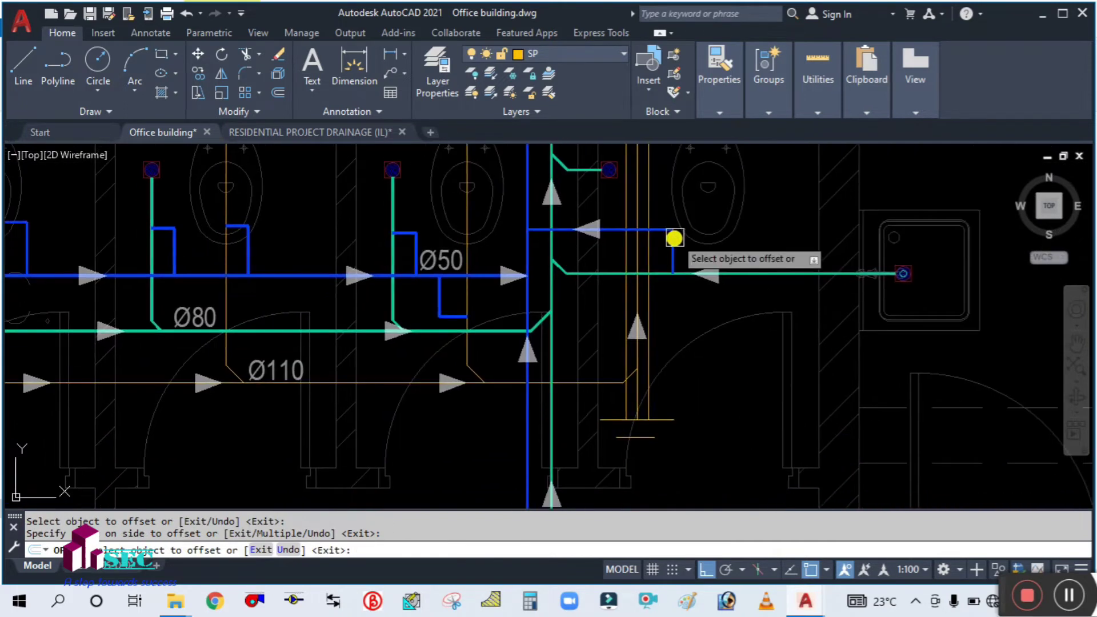
Step: Offset the horizontal soil main and its diagonal connection to the vertical main to both sides by the same distance
scroll(593, 369, "up", 5)
left_click(679, 340)
left_click(687, 349)
left_click(685, 369)
left_click(691, 408)
scroll(707, 306, "up", 4)
left_click(714, 308)
left_click(582, 243)
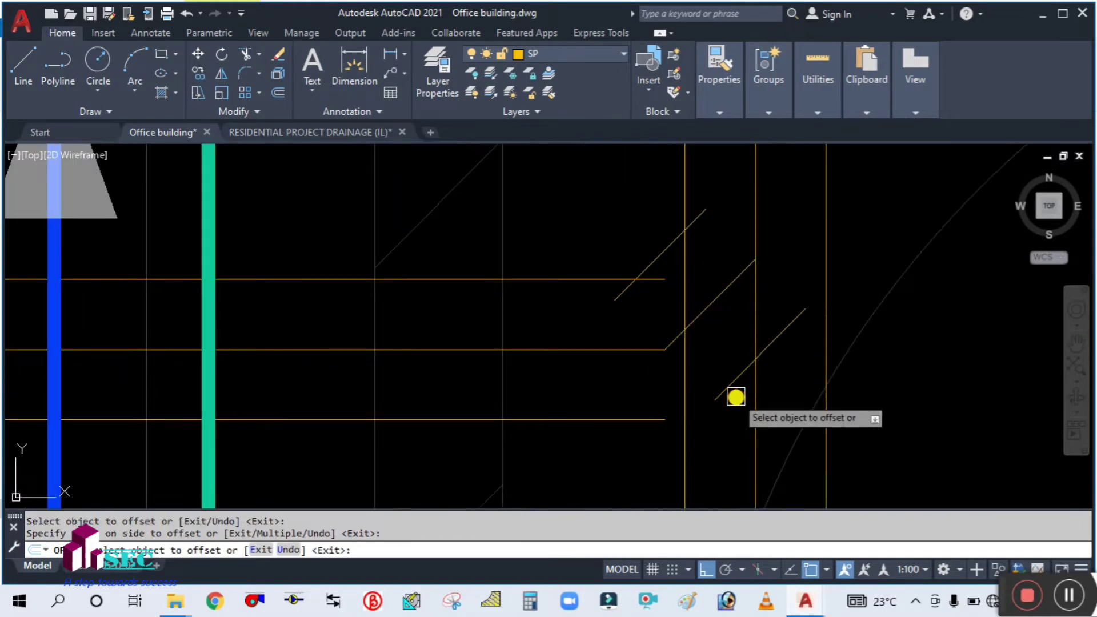
Step: Offset the vertical and diagonal lines of the third WC branch from the left to both sides by half the pipe diameter
scroll(720, 391, "down", 4)
middle_click_drag(333, 463, 446, 423)
scroll(421, 277, "up", 4)
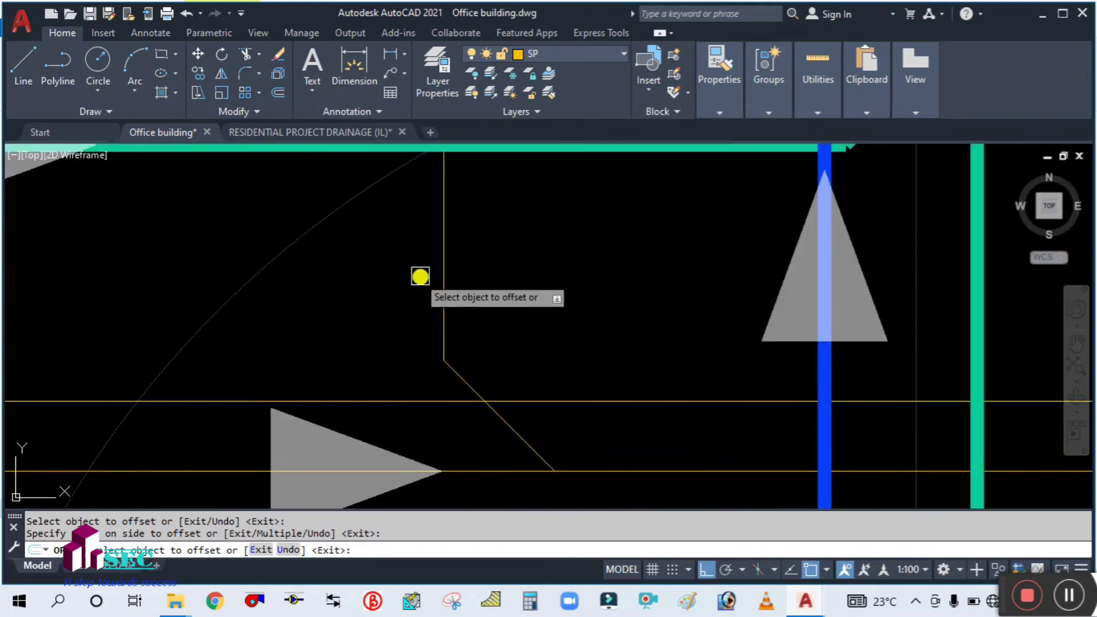
left_click(445, 284)
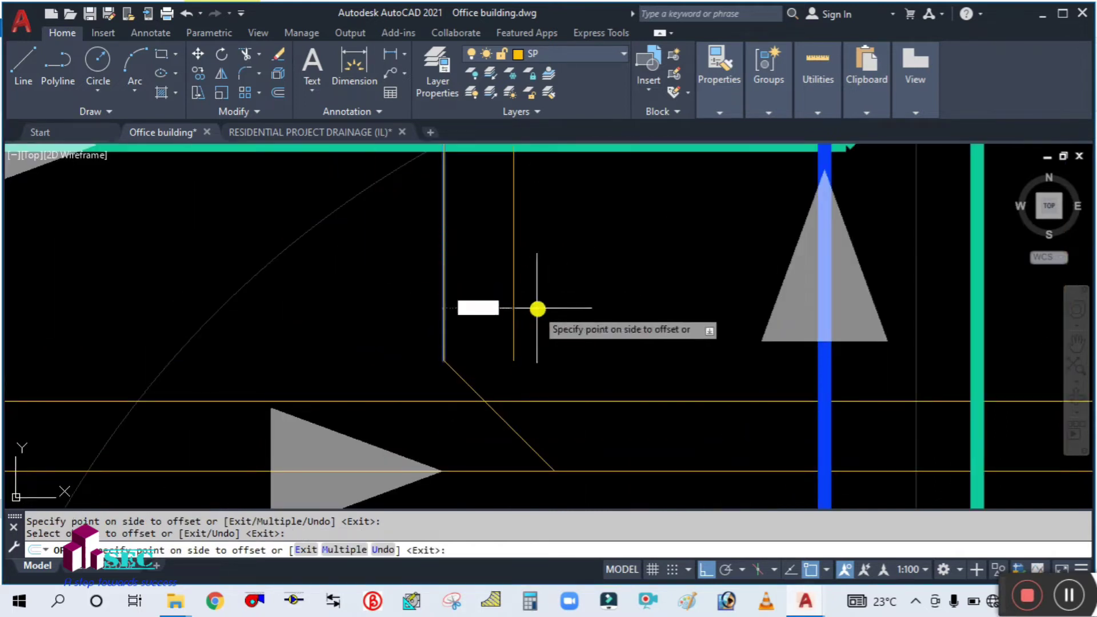
left_click(537, 309)
left_click(445, 297)
left_click(320, 297)
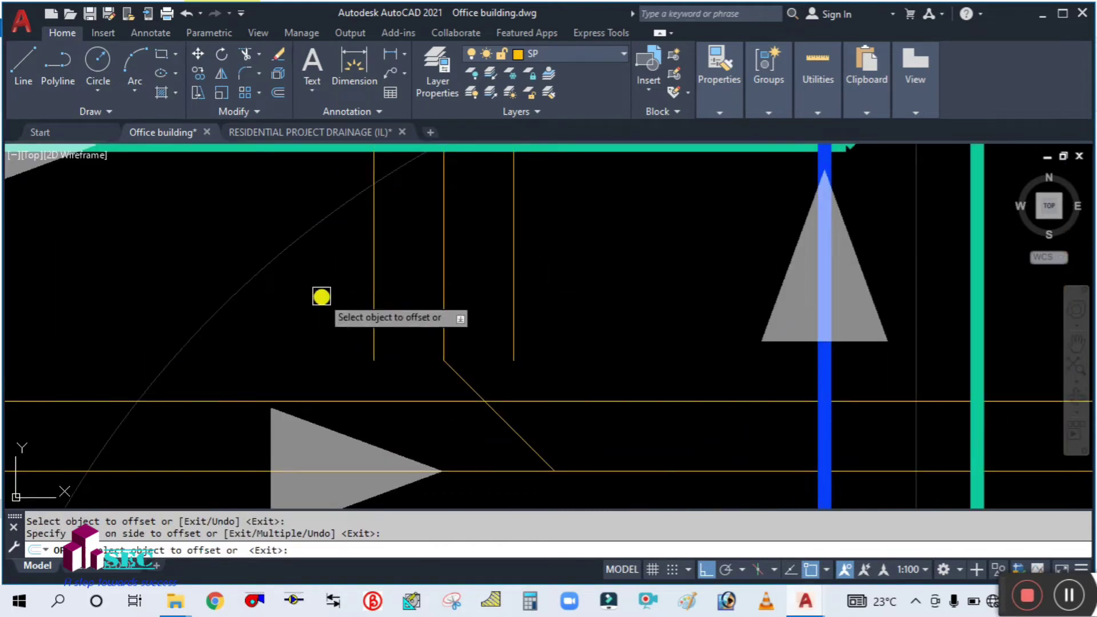
left_click(471, 386)
left_click(291, 429)
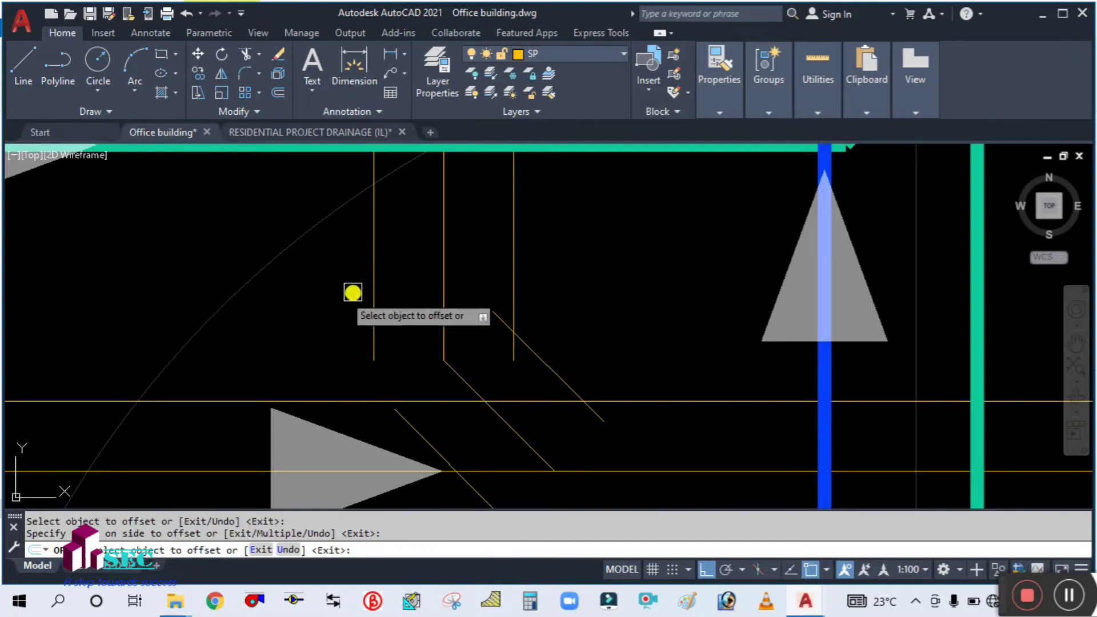
Step: Offset the second WC branch from the left and its diagonal to both sides by half the pipe diameter
scroll(434, 314, "down", 5)
scroll(343, 303, "up", 3)
middle_click_drag(353, 308, 440, 362)
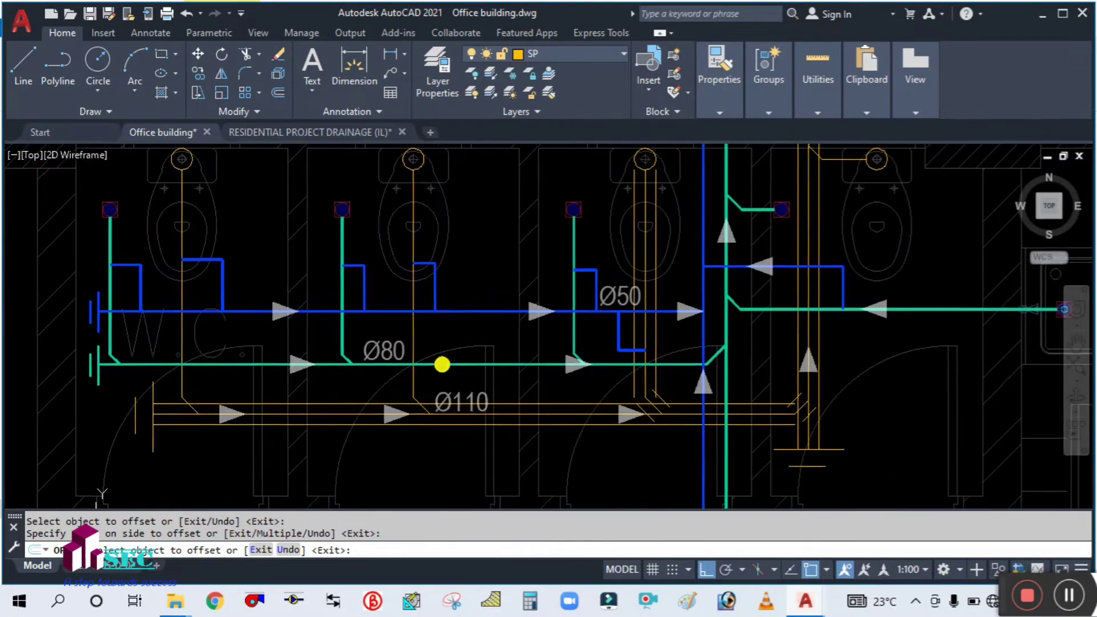
scroll(403, 326, "up", 2)
left_click(413, 328)
left_click(343, 320)
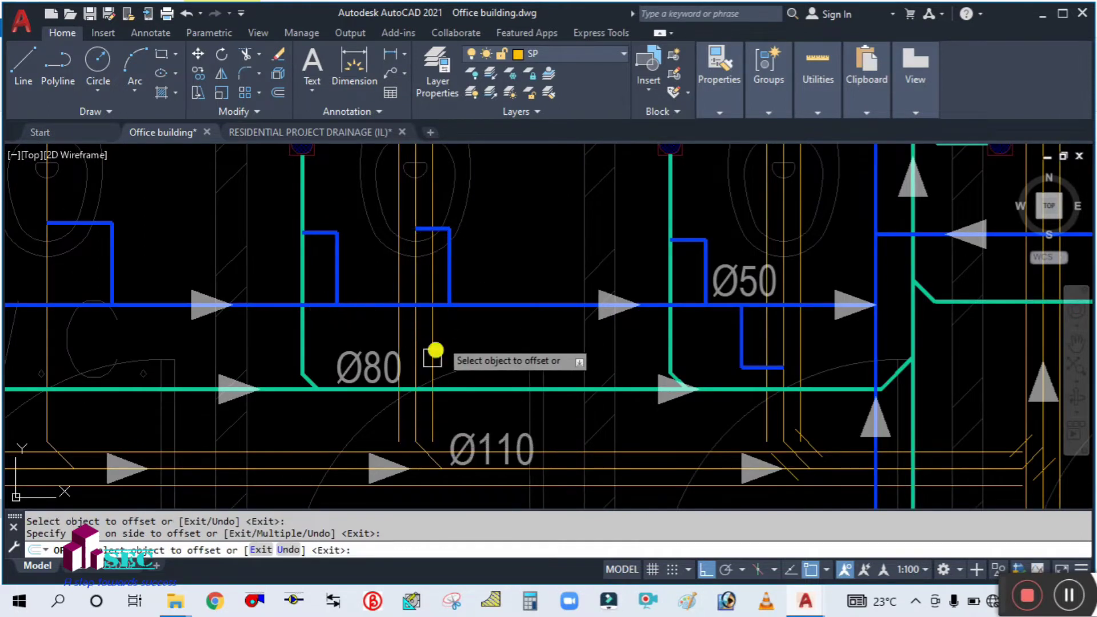
scroll(462, 304, "up", 4)
left_click(449, 351)
left_click(607, 287)
scroll(487, 323, "down", 8)
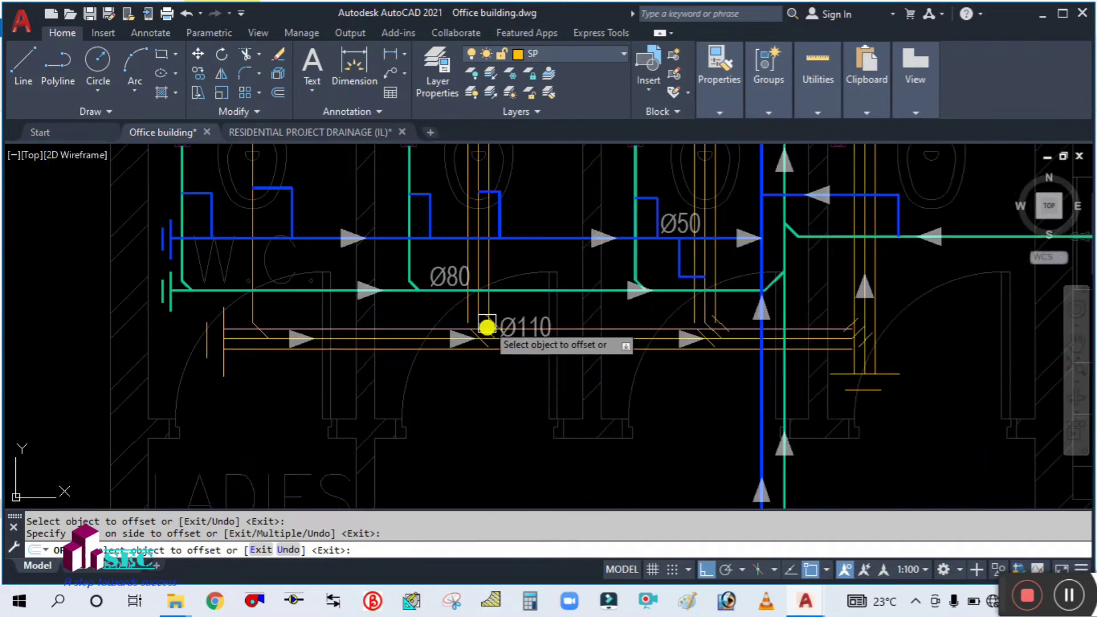
Step: Offset the leftmost WC branch and its diagonal to both sides by half the pipe diameter
scroll(269, 329, "up", 3)
left_click(272, 327)
left_click(331, 336)
left_click(264, 325)
left_click(222, 326)
scroll(271, 364, "up", 2)
left_click(277, 366)
left_click(446, 323)
left_click(304, 394)
left_click(246, 403)
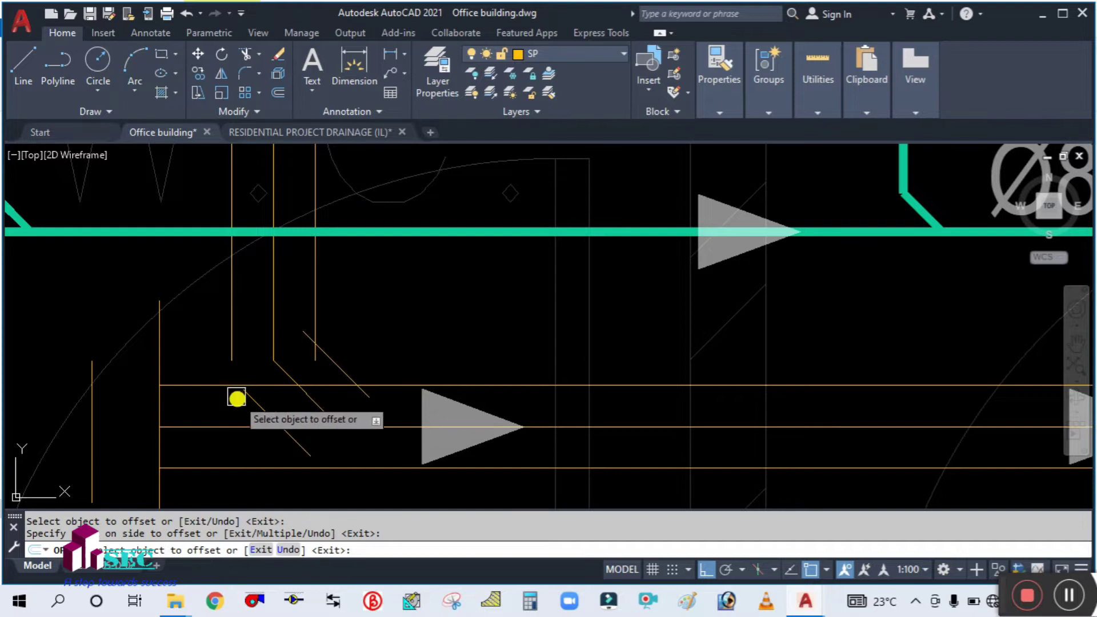
scroll(270, 397, "down", 5)
key("Escape")
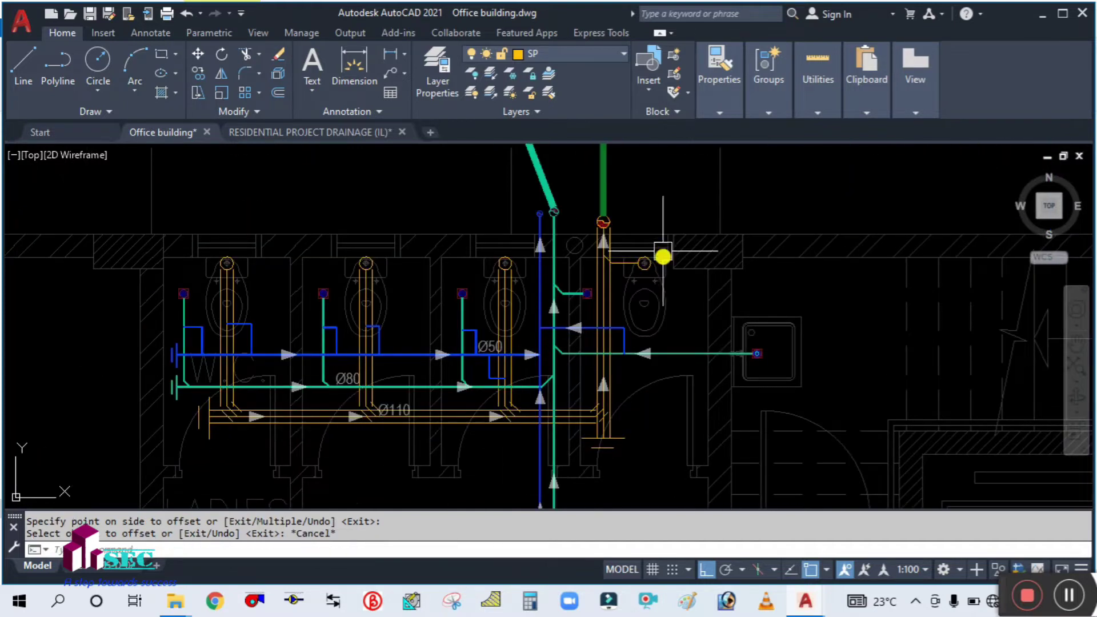
Step: Offset the horizontal and diagonal lines of the rightmost WC branch to both sides using the same distance
scroll(663, 256, "up", 4)
key("Return")
key("Return")
left_click(480, 325)
left_click(479, 276)
left_click(482, 323)
left_click(480, 351)
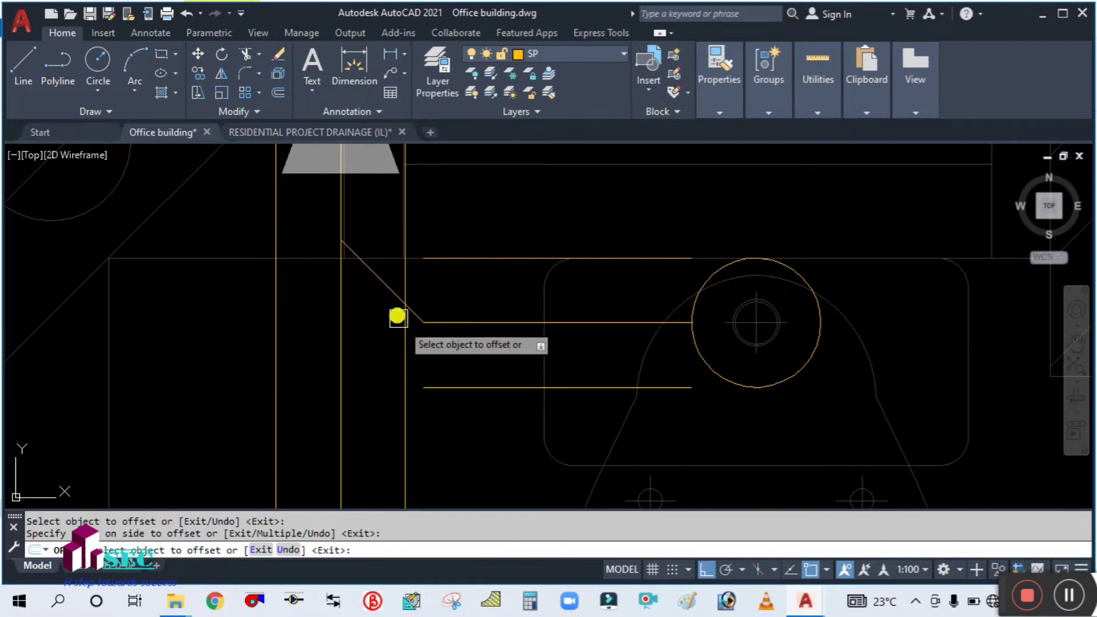
left_click(392, 290)
left_click(448, 284)
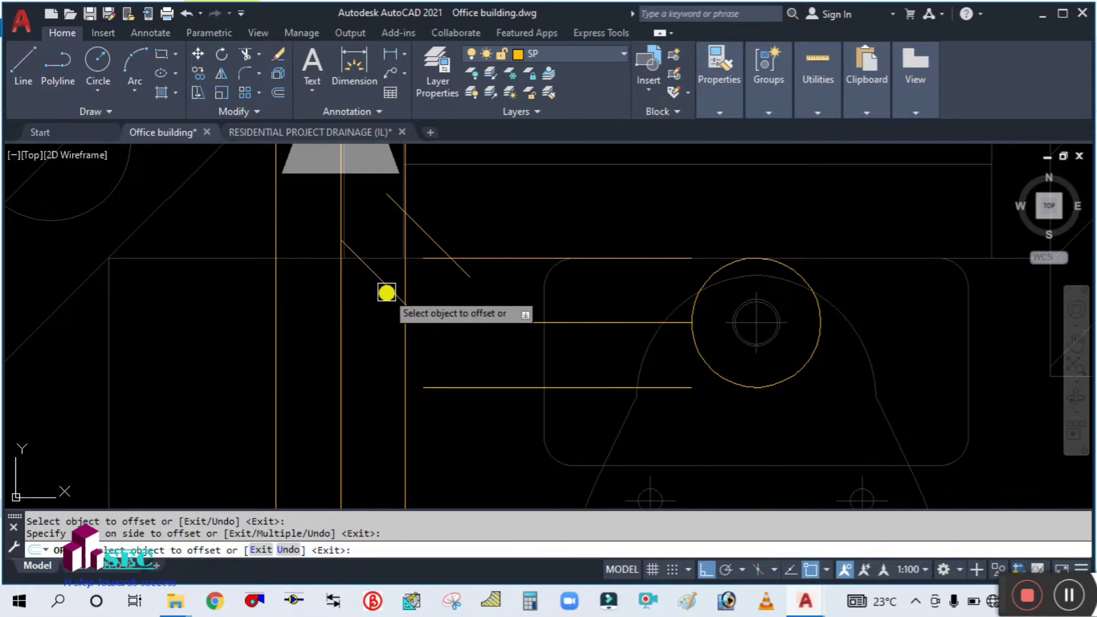
left_click(386, 293)
key("Escape")
scroll(425, 313, "down", 5)
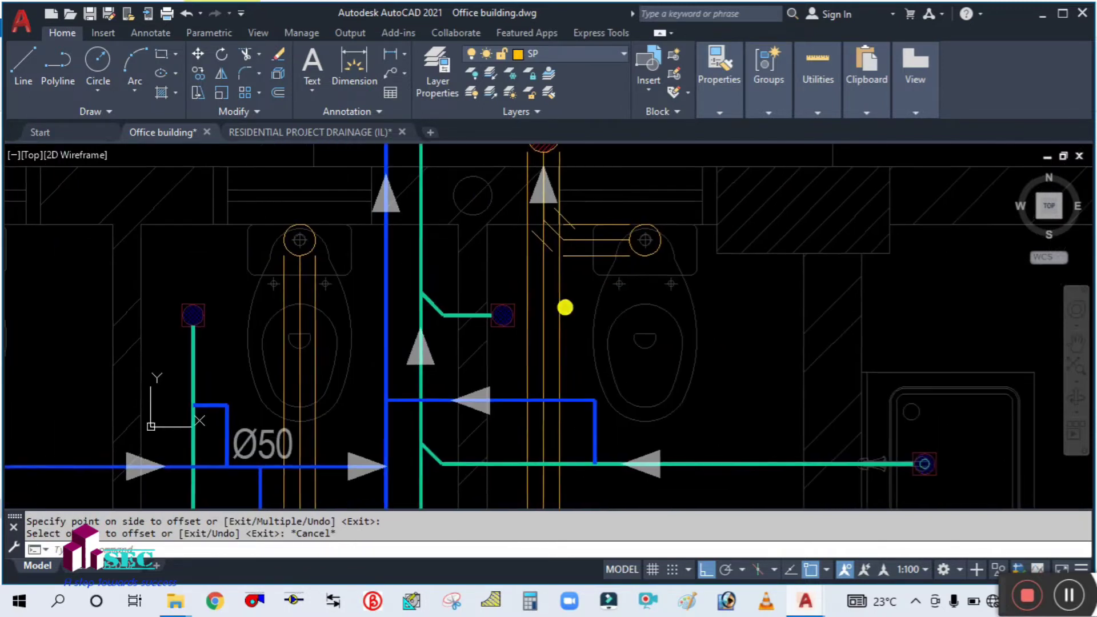
scroll(565, 307, "down", 4)
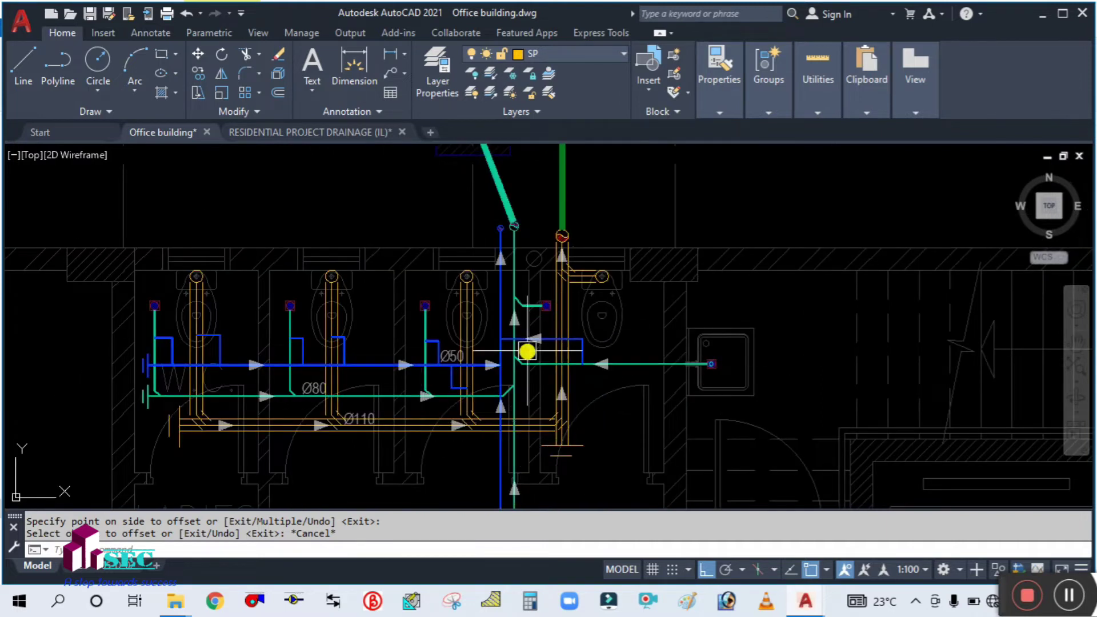
Step: Extend the right outline of the rightmost vertical soil pipe up to the riser circle
scroll(556, 213, "up", 2)
scroll(546, 272, "up", 2)
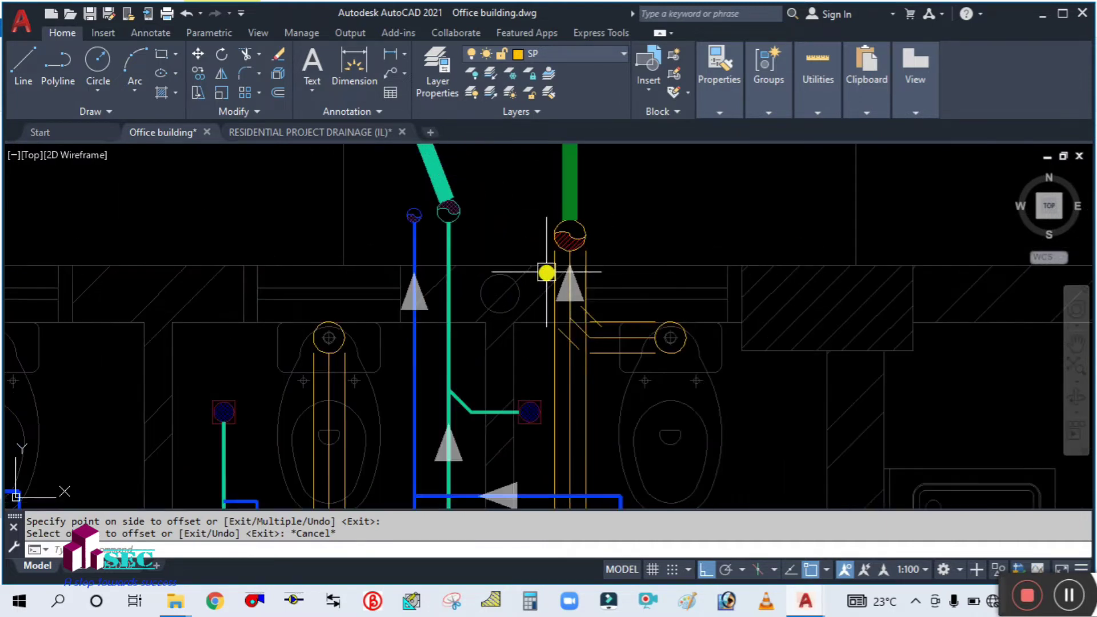
mouse_move(596, 389)
middle_mouse_down()
mouse_move(624, 291)
mouse_move(617, 323)
middle_mouse_up()
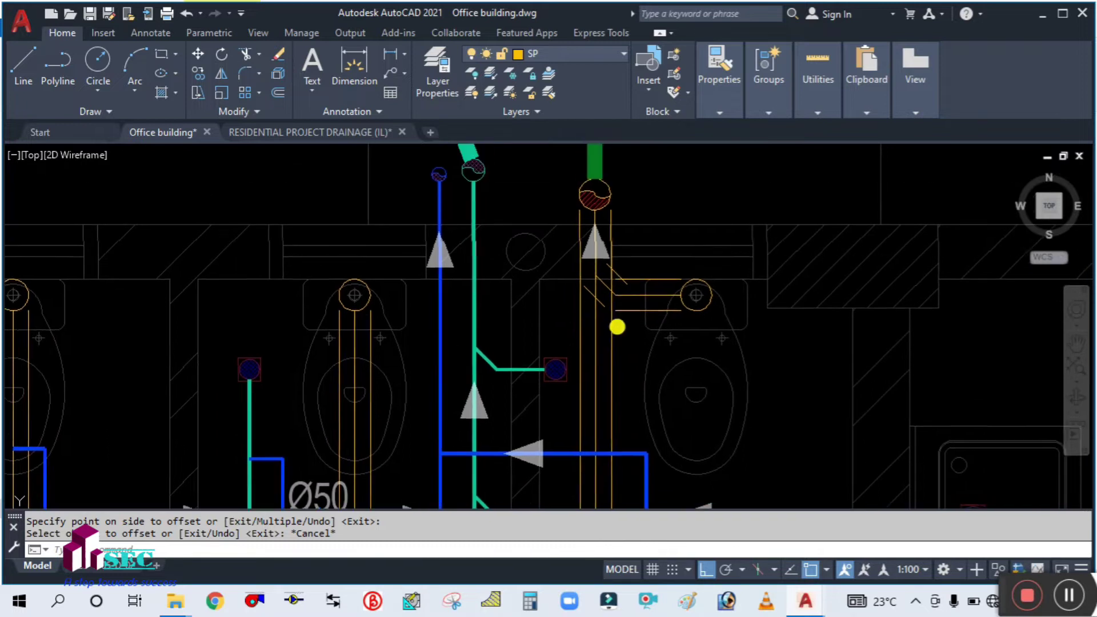
middle_click_drag(613, 380, 628, 322)
scroll(628, 319, "down", 4)
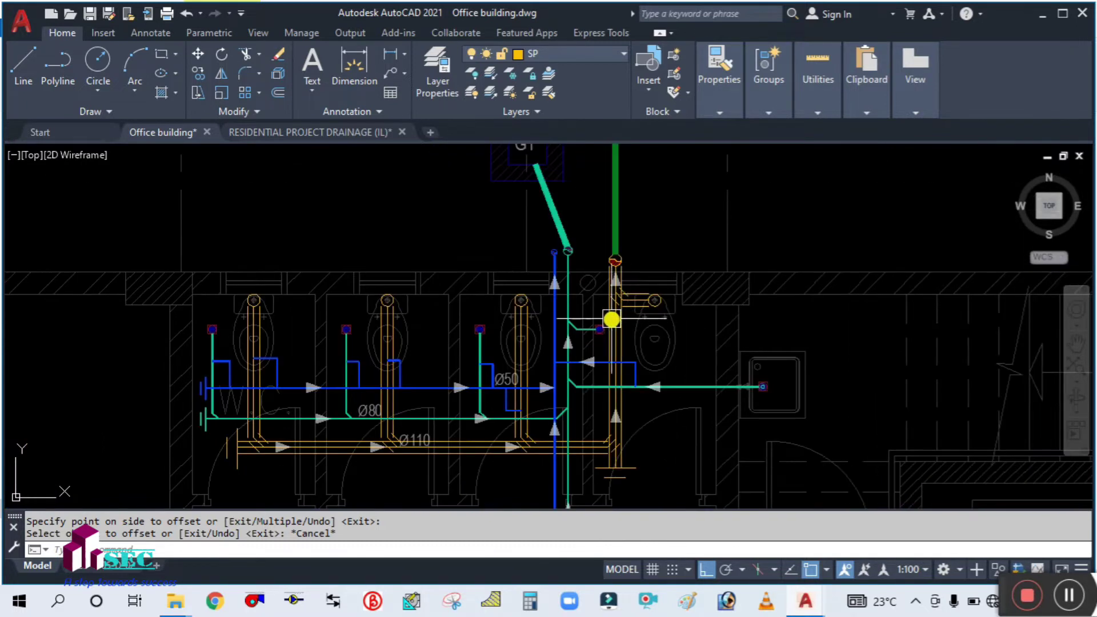
scroll(626, 263, "up", 6)
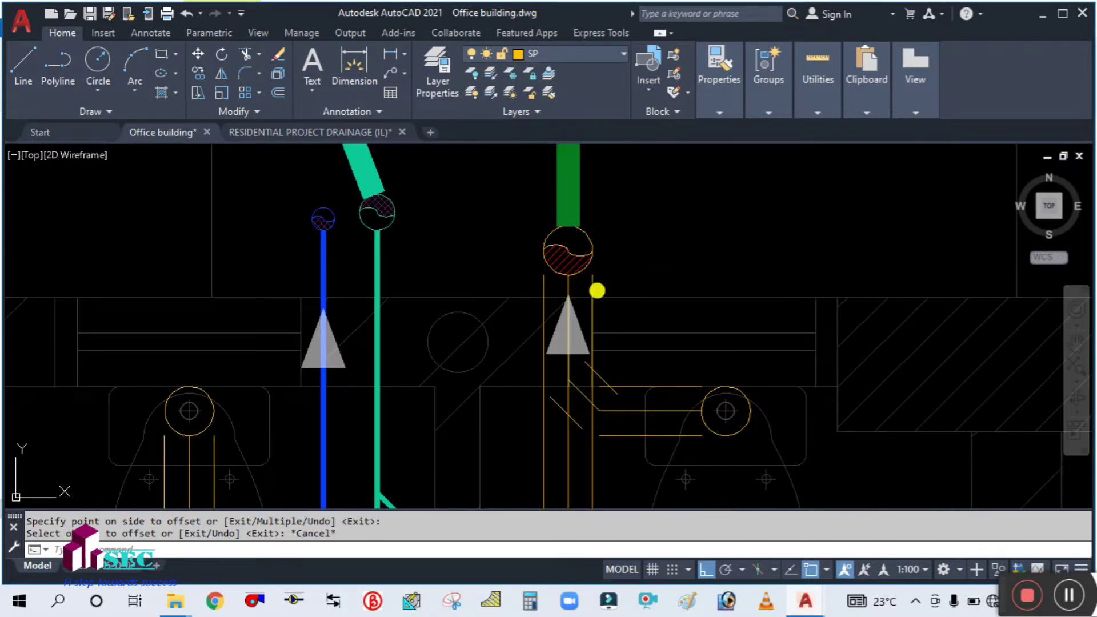
type("ex")
key("Return")
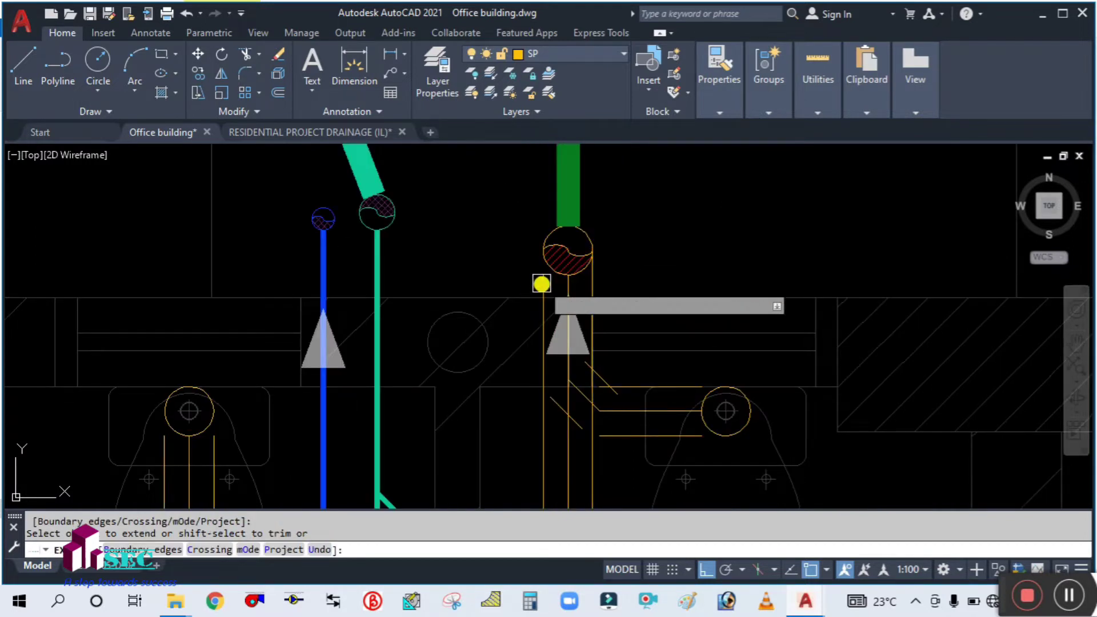
Step: Try to extend the left outline of the rightmost vertical soil pipe to the riser circle
scroll(541, 279, "up", 6)
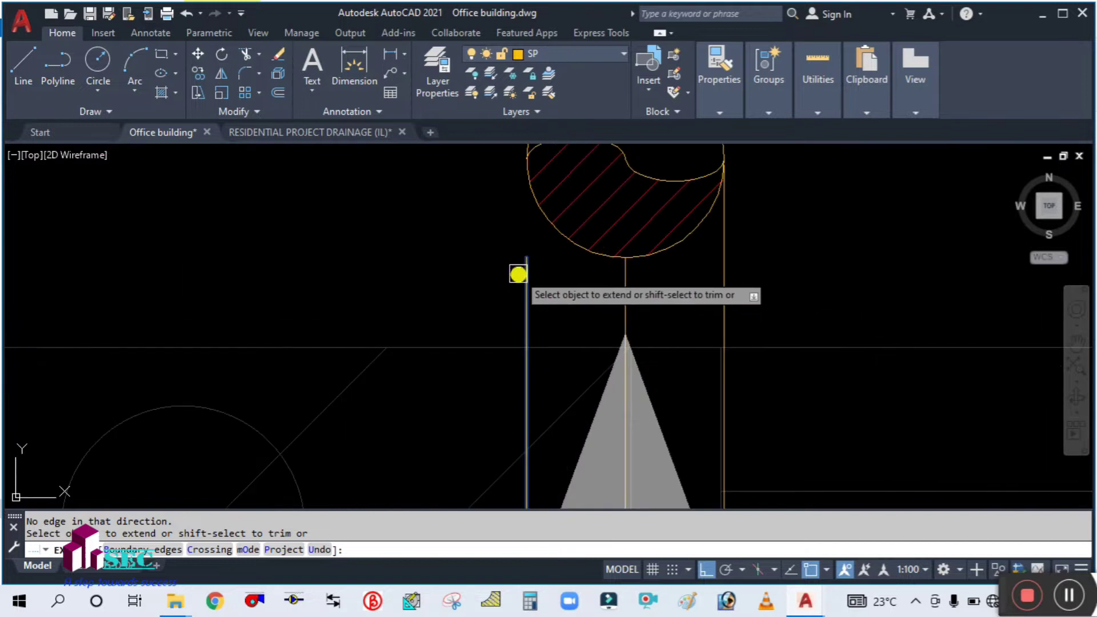
scroll(523, 262, "down", 4)
key("Escape")
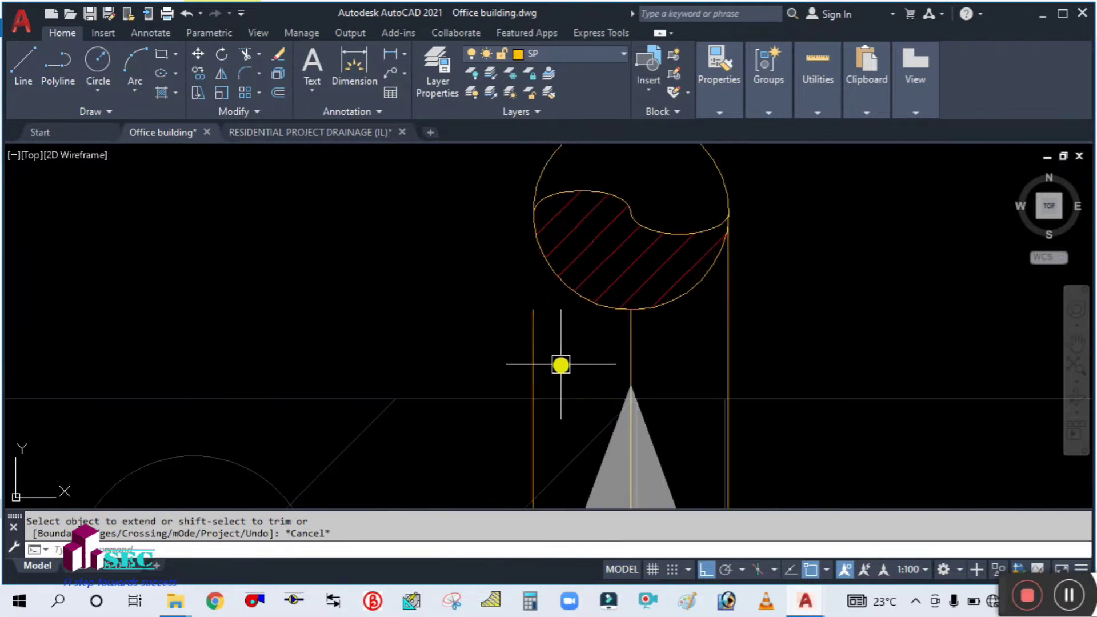
key("space")
key("Escape")
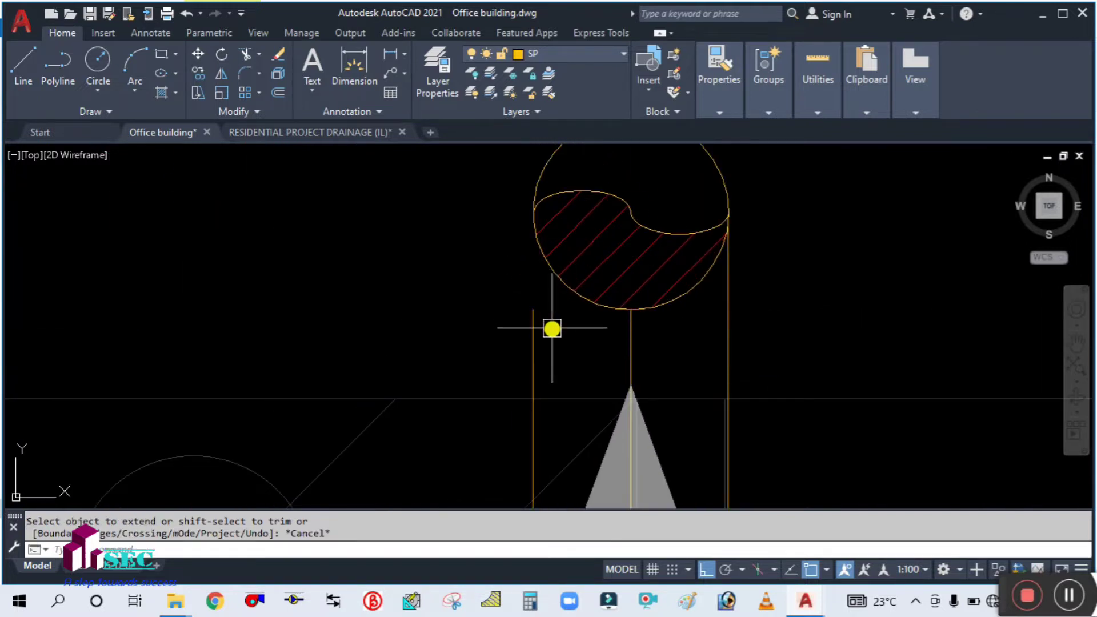
type("ex")
key("space")
left_click(531, 312)
key("Escape")
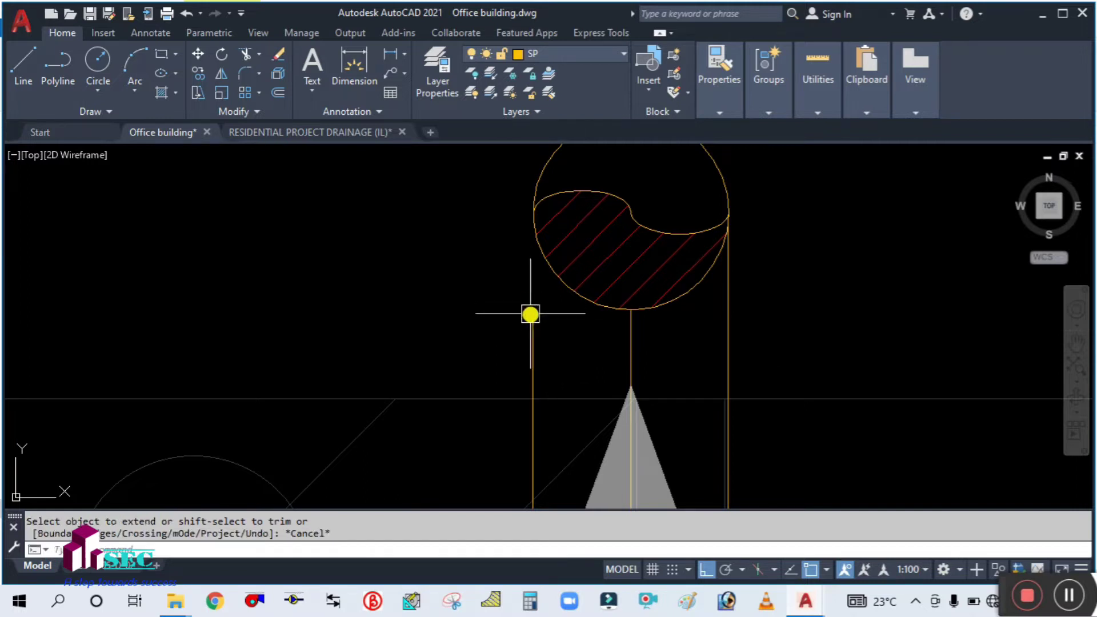
Step: Stretch the upper end of the vertical soil pipe's left outline straight up to the side of the riser circle
left_click(543, 326)
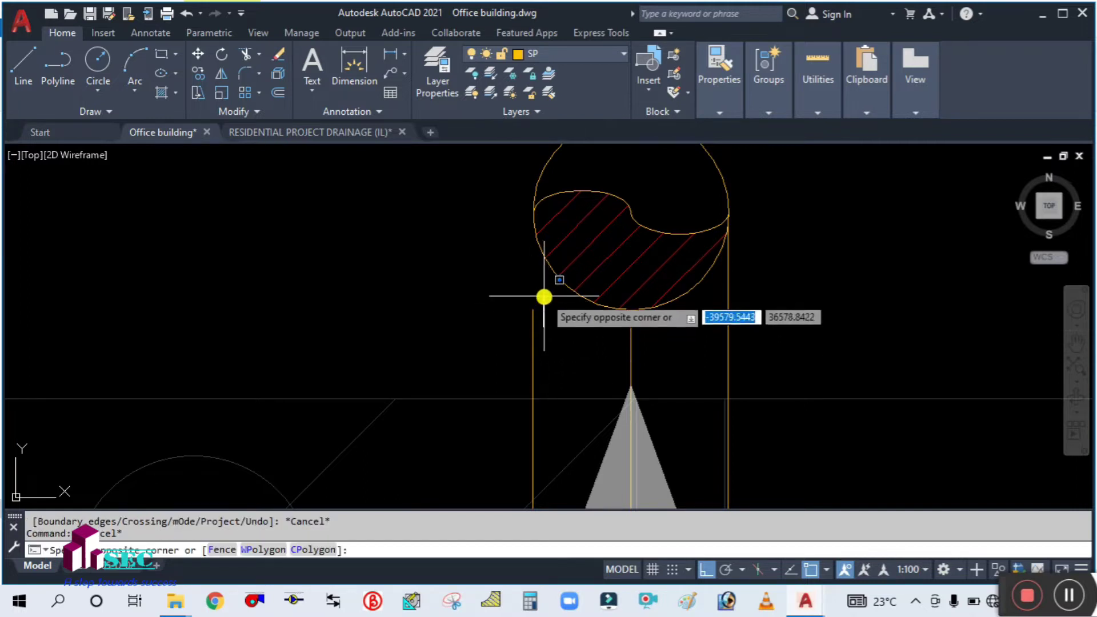
left_click(533, 309)
scroll(517, 200, "up", 5)
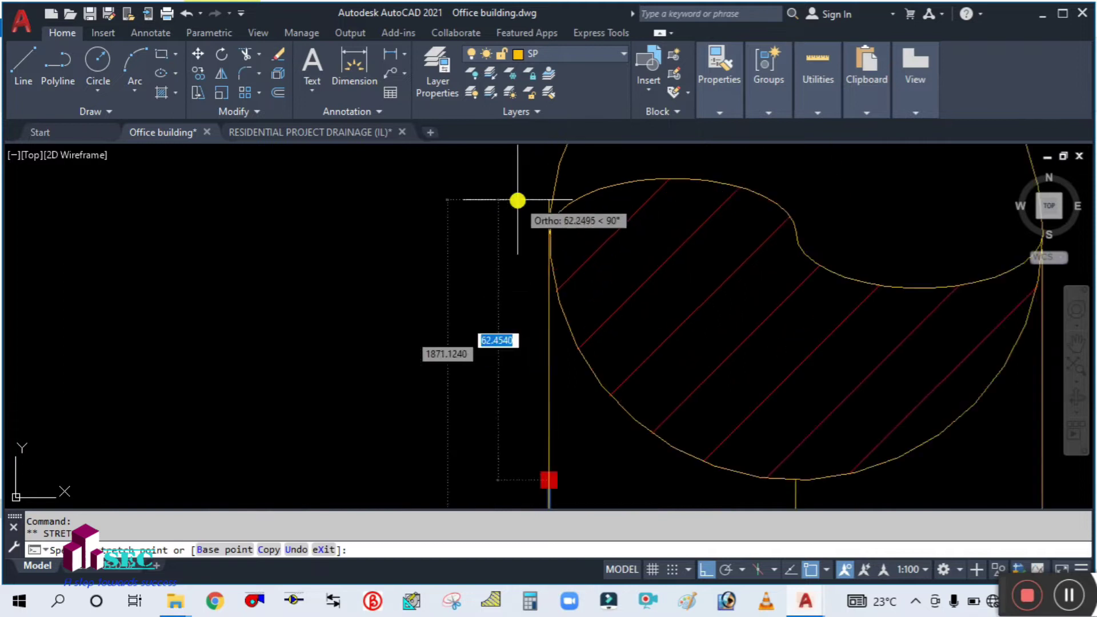
key("Escape")
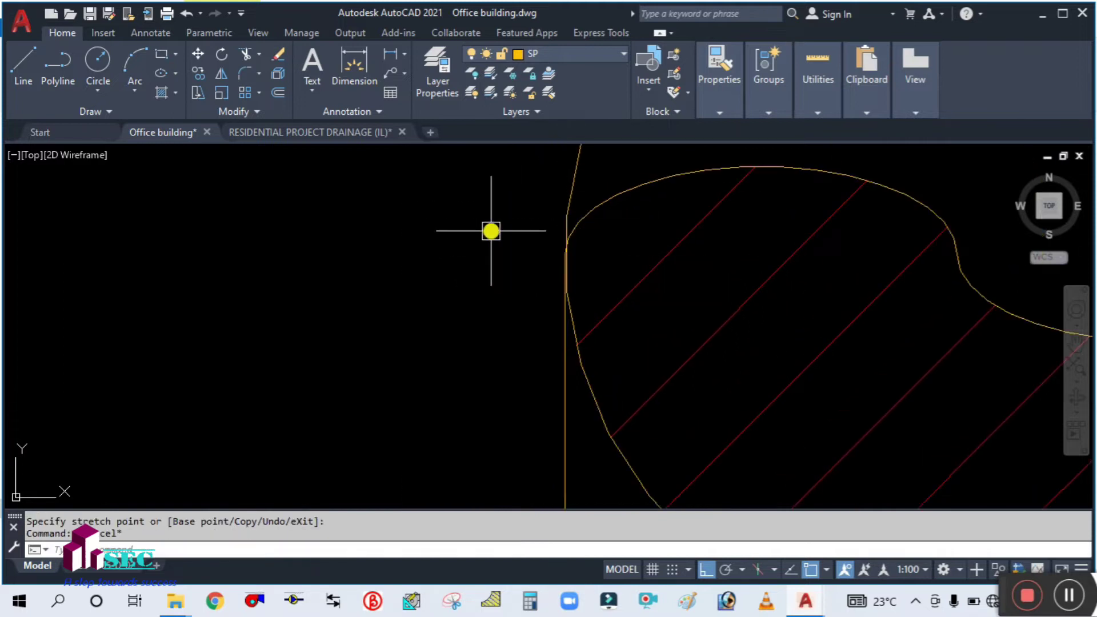
scroll(560, 246, "down", 5)
scroll(623, 230, "down", 5)
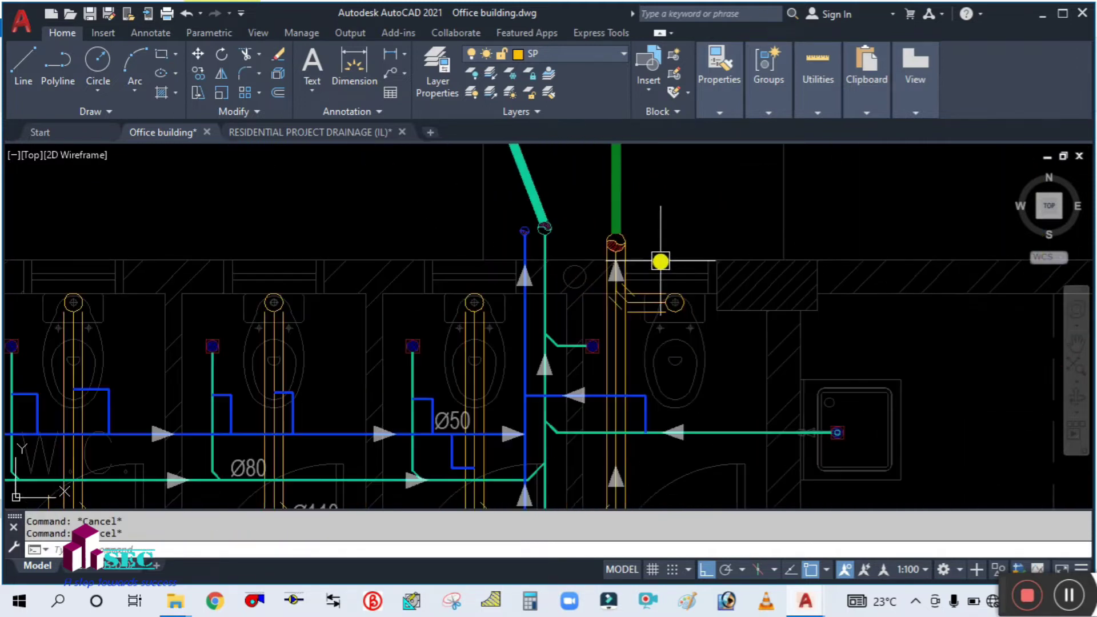
Step: Set the colour of the rightmost vertical soil pipe's centreline to grey index colour 8
scroll(639, 264, "down", 3)
middle_click_drag(338, 356, 649, 309)
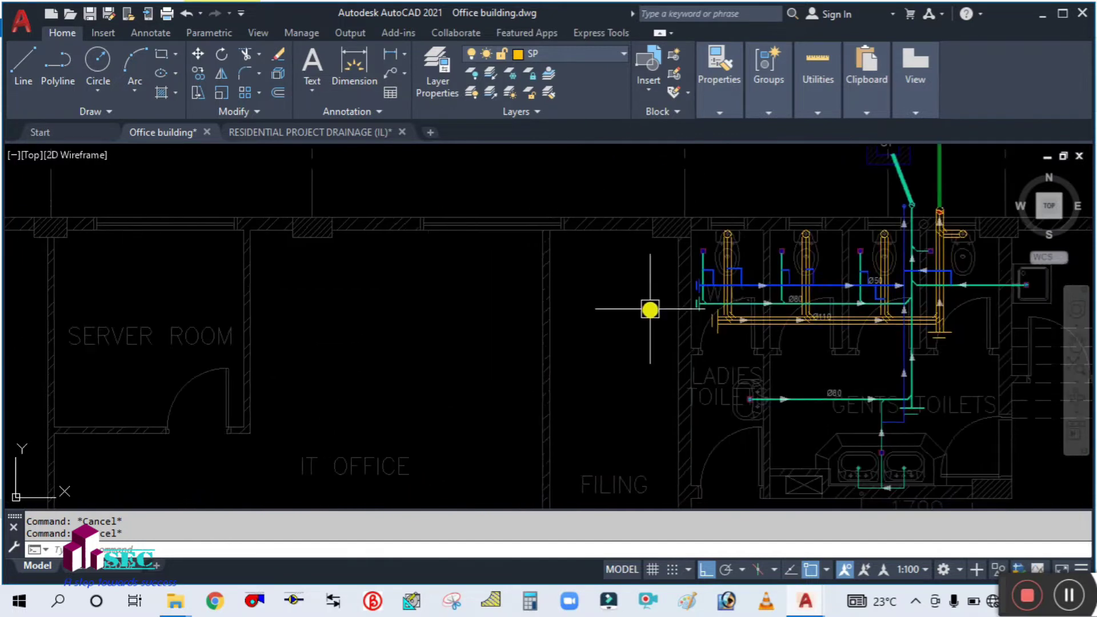
scroll(649, 308, "down", 4)
scroll(794, 283, "up", 6)
scroll(628, 319, "up", 2)
scroll(697, 289, "down", 5)
scroll(697, 313, "up", 5)
scroll(698, 313, "up", 5)
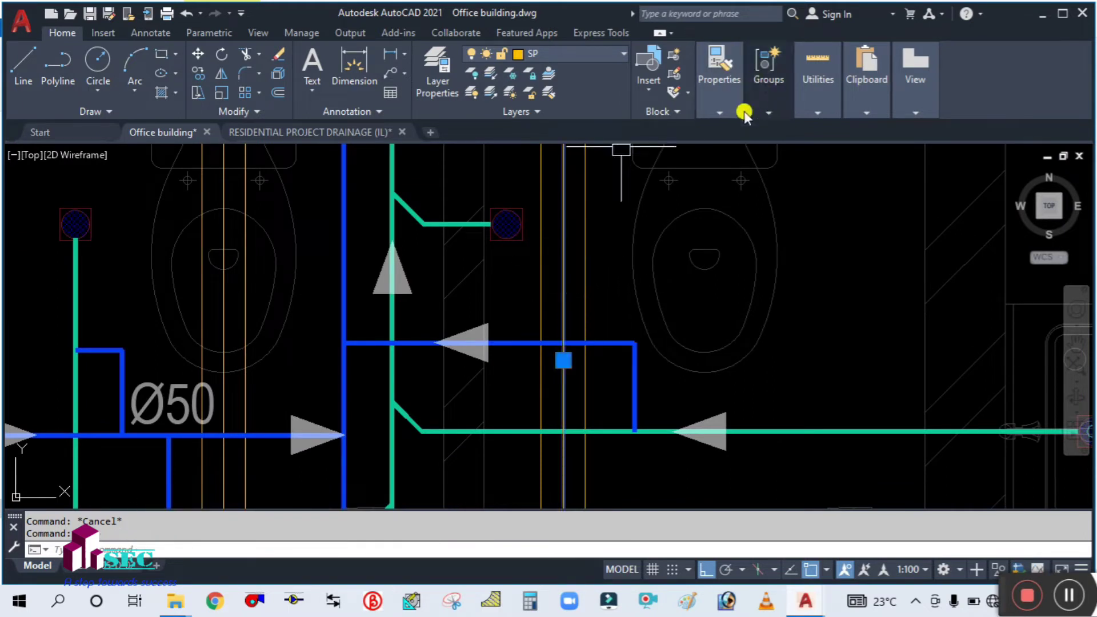
mouse_move(718, 102)
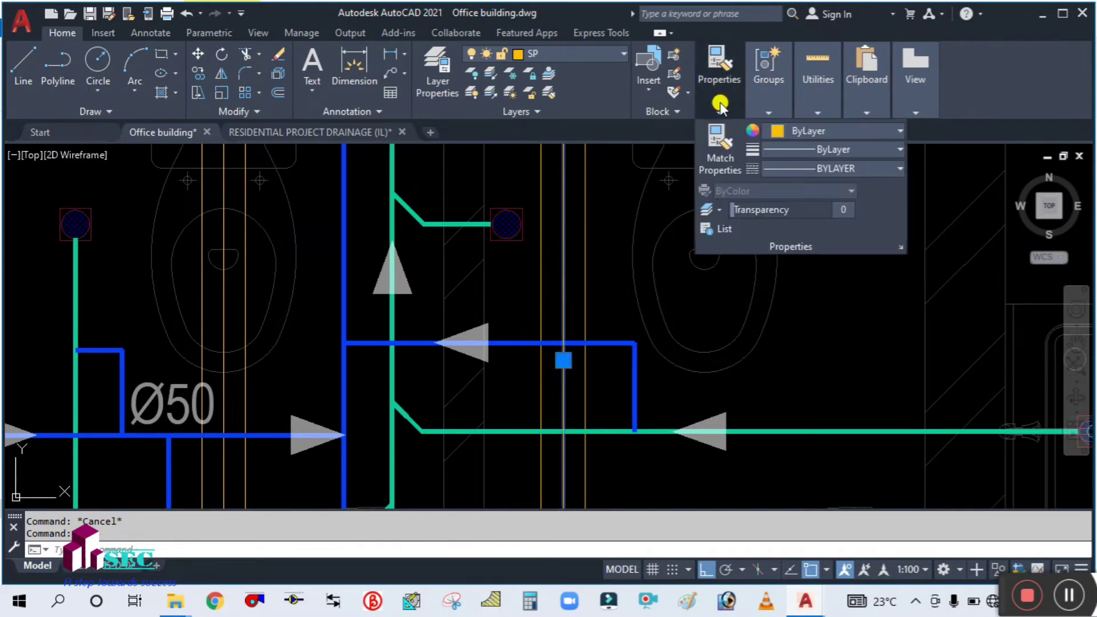
left_click(779, 133)
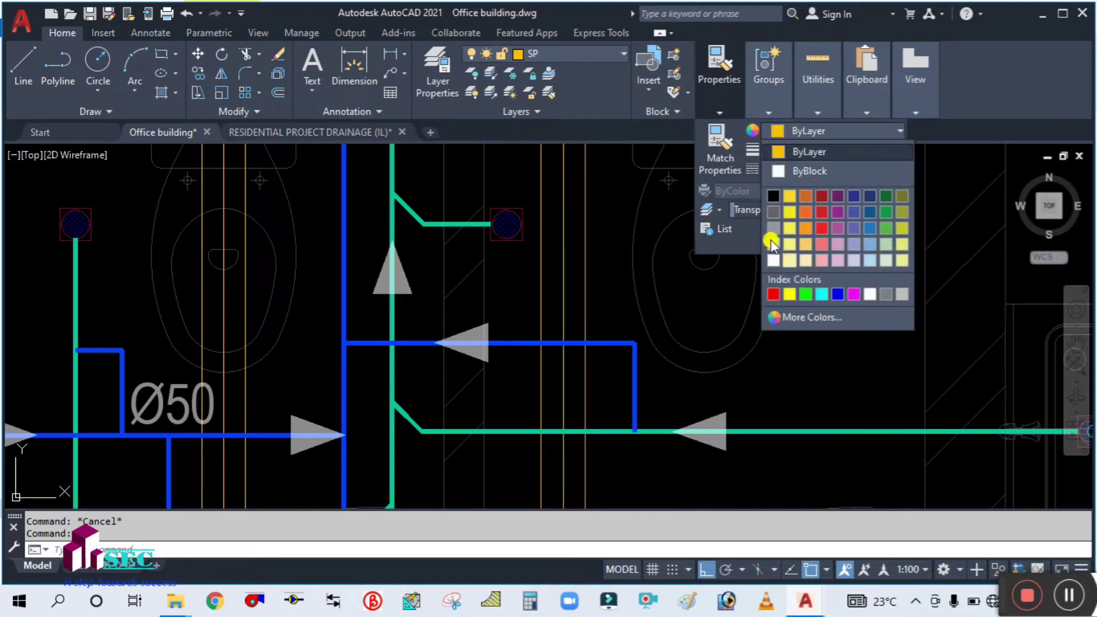
left_click(882, 295)
scroll(583, 303, "down", 3)
scroll(575, 291, "up", 3)
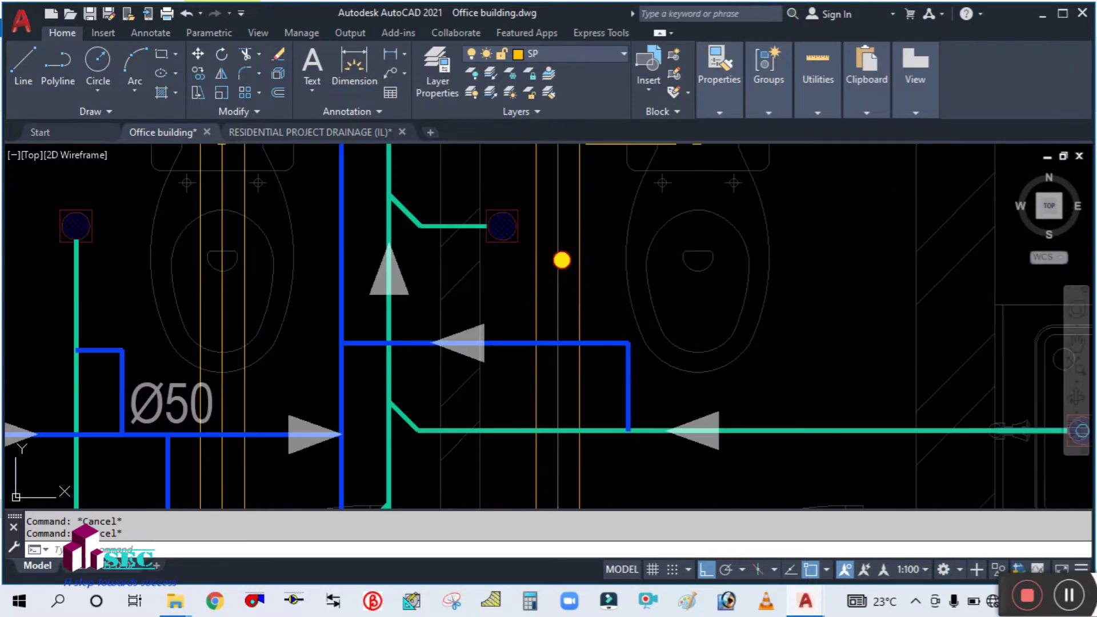
Step: Give the rightmost vertical soil pipe's centreline a dashed linetype
left_click(562, 260)
mouse_move(735, 109)
mouse_move(768, 86)
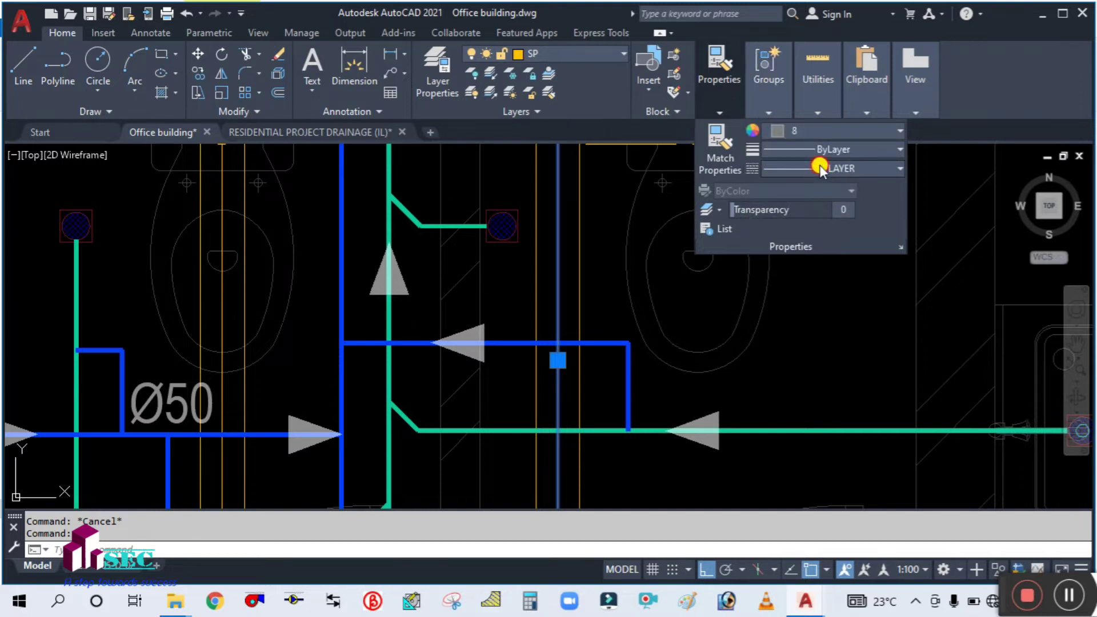
left_click(819, 168)
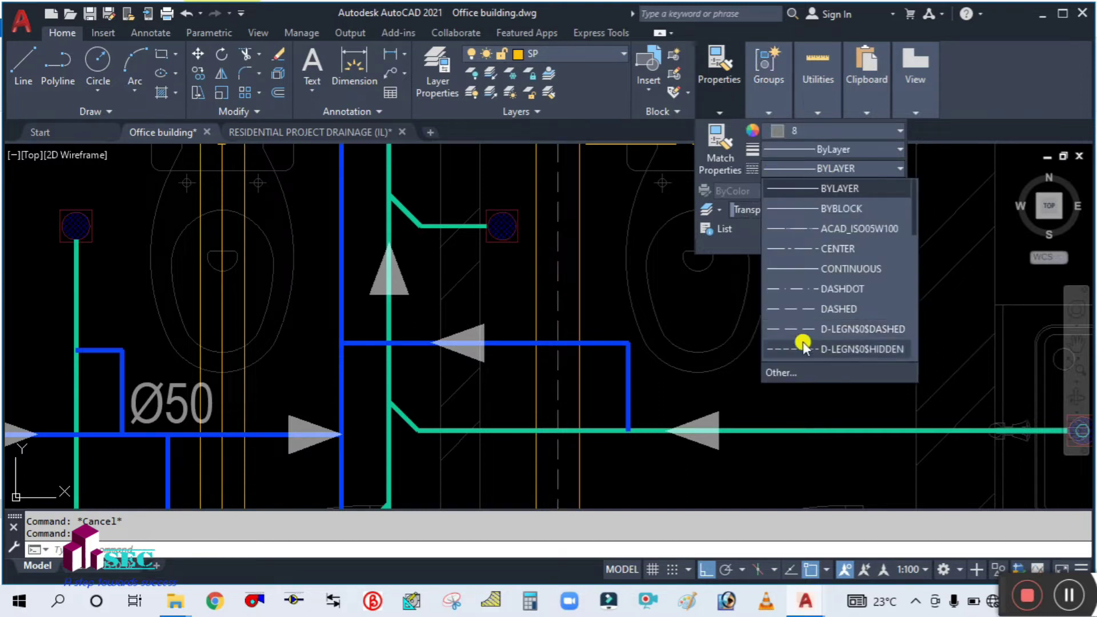
scroll(799, 308, "down", 1)
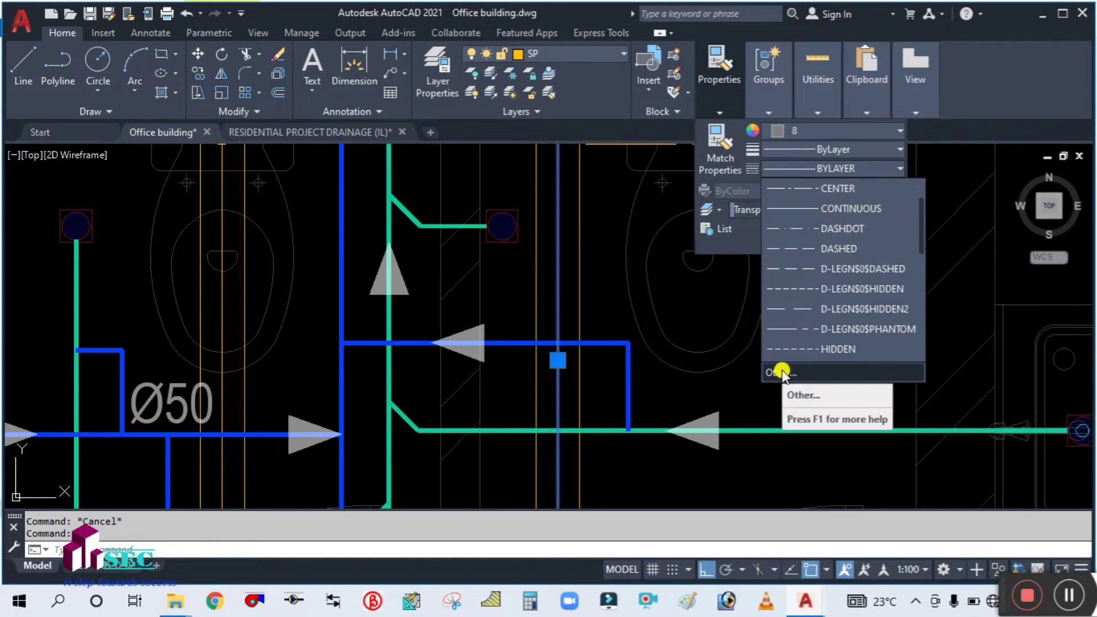
key("Escape")
key("Escape")
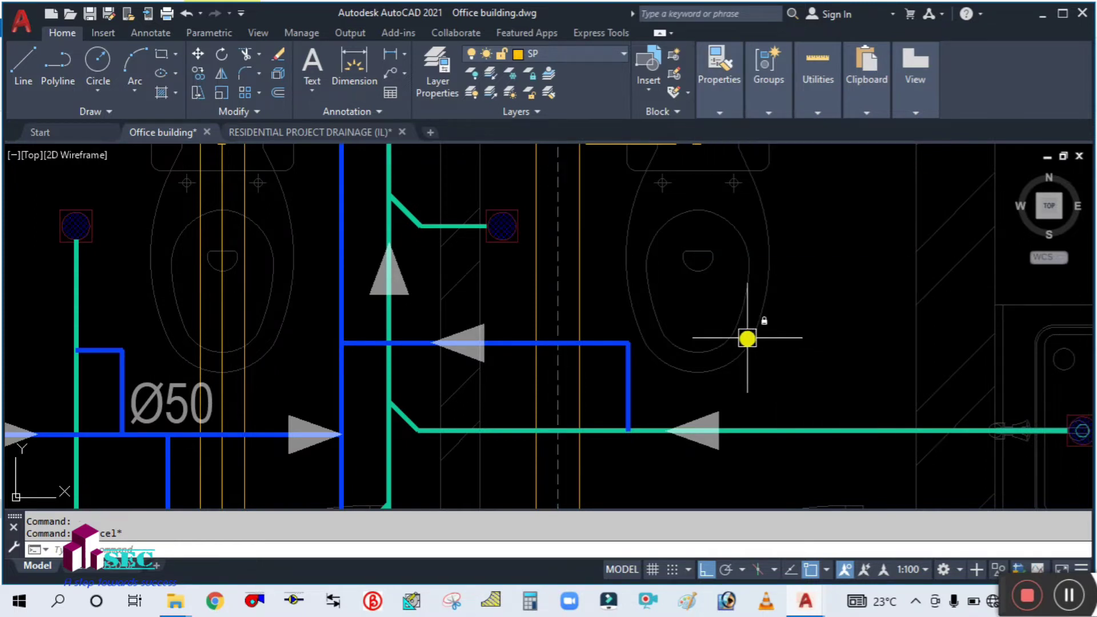
Step: Match the dashed centreline's properties onto the centrelines of the horizontal Ø110 main and the third WC branch from the left
scroll(746, 337, "down", 3)
middle_click_drag(729, 431, 761, 363)
type("ma")
key("Return")
scroll(674, 375, "up", 2)
scroll(708, 346, "up", 2)
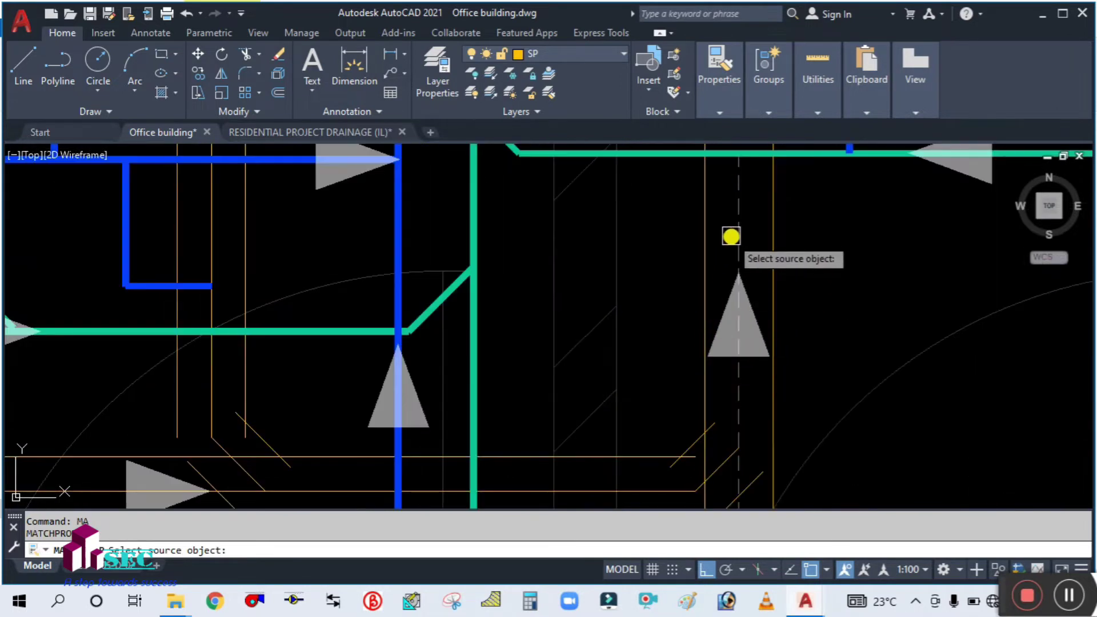
left_click(732, 248)
scroll(714, 275, "down", 2)
scroll(574, 335, "up", 2)
left_click(576, 341)
left_click(505, 318)
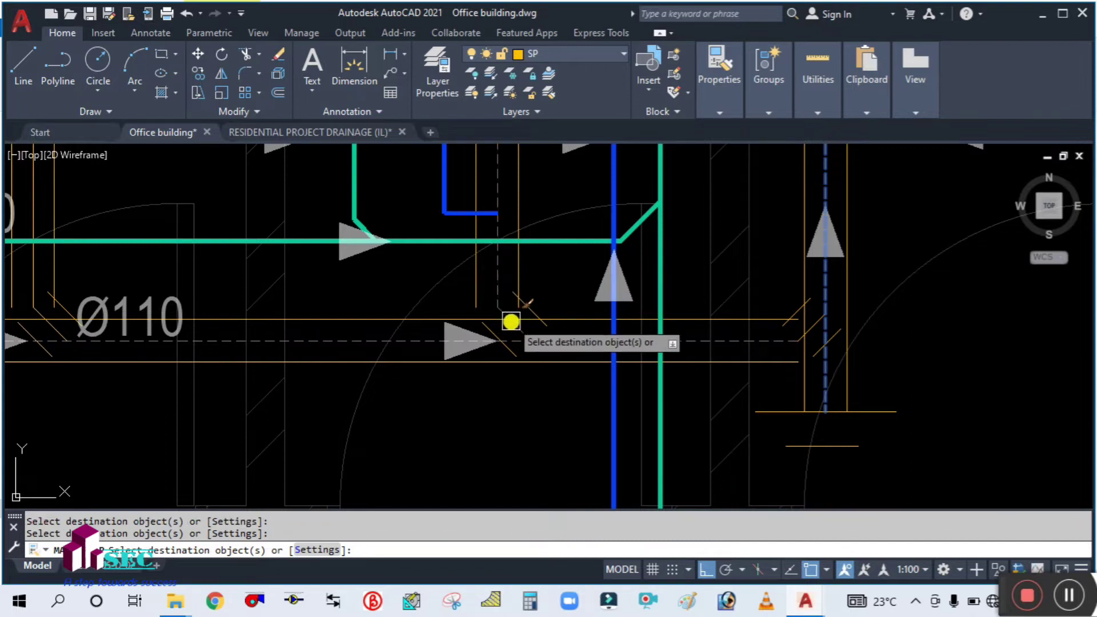
scroll(508, 321, "up", 3)
scroll(548, 334, "down", 2)
Step: Match the same dashed centreline properties onto the centrelines of the second and leftmost WC branches
scroll(263, 373, "down", 3)
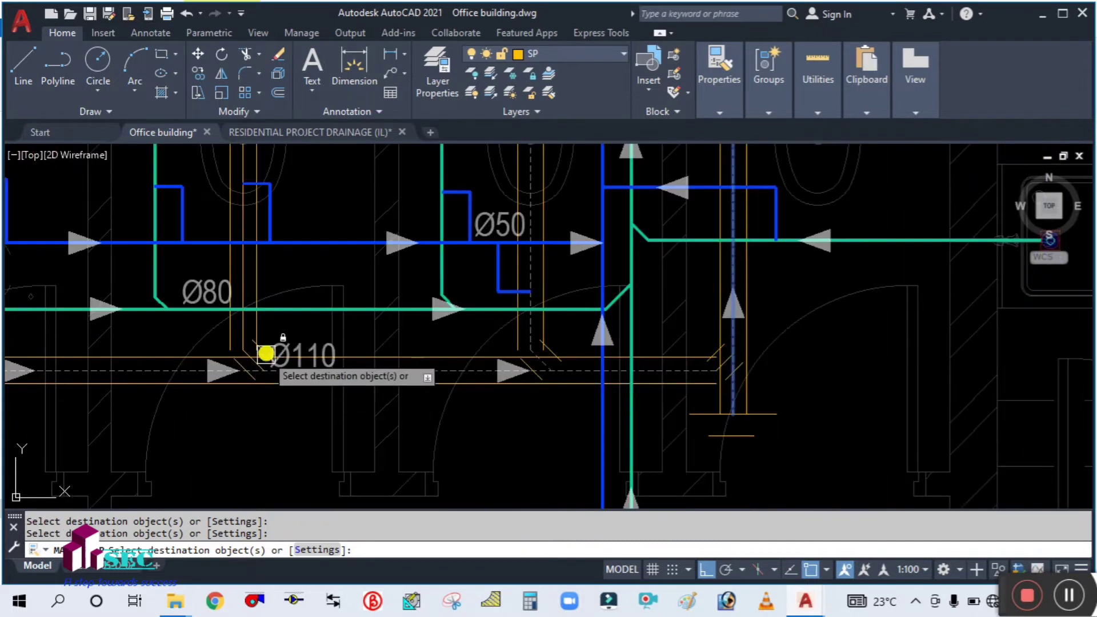
scroll(240, 319, "up", 5)
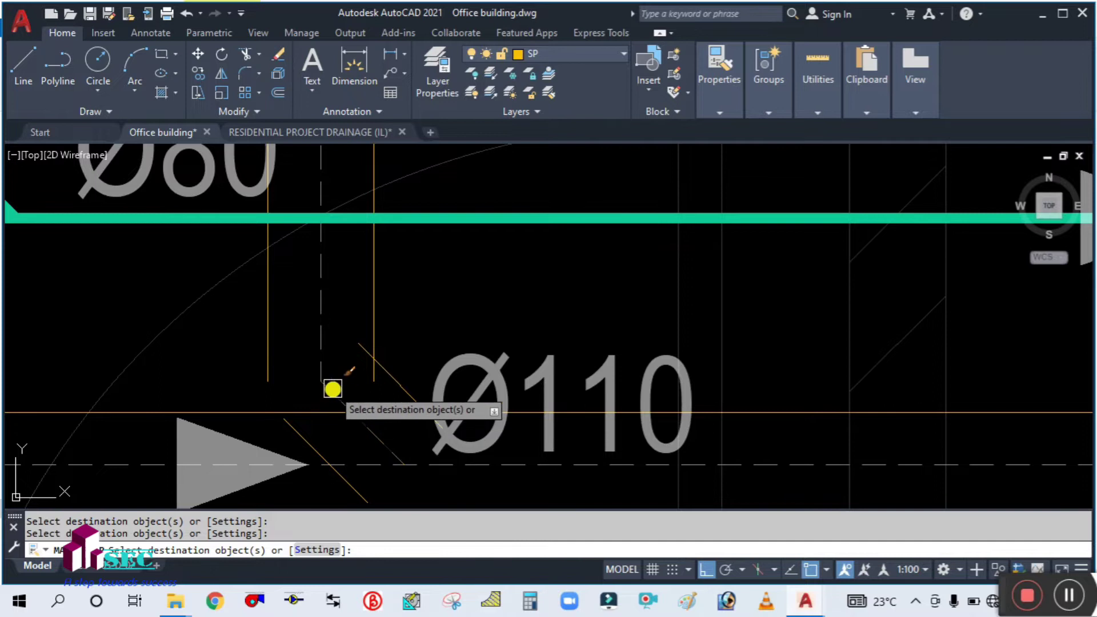
scroll(392, 325, "down", 5)
scroll(42, 321, "up", 2)
left_click(41, 321)
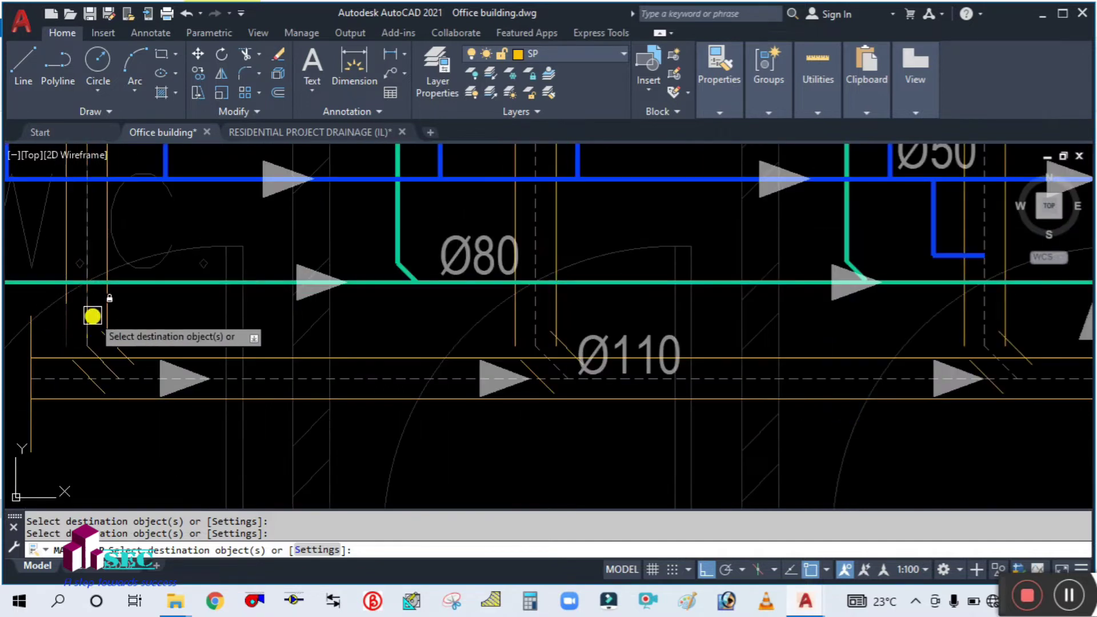
scroll(93, 315, "up", 3)
scroll(203, 358, "down", 4)
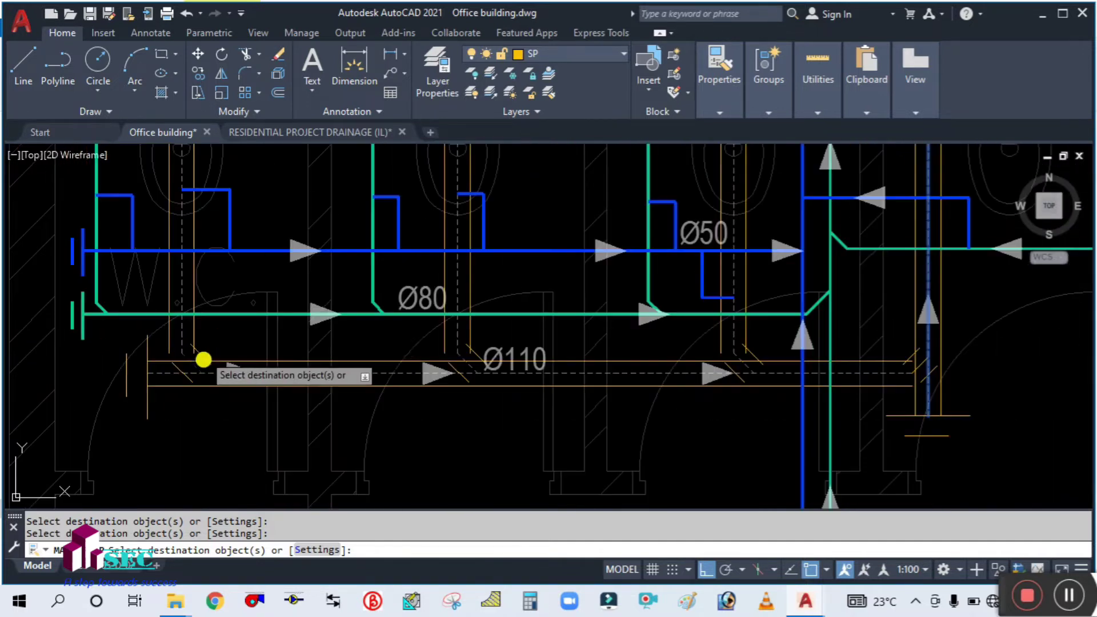
scroll(294, 329, "down", 3)
scroll(712, 284, "up", 3)
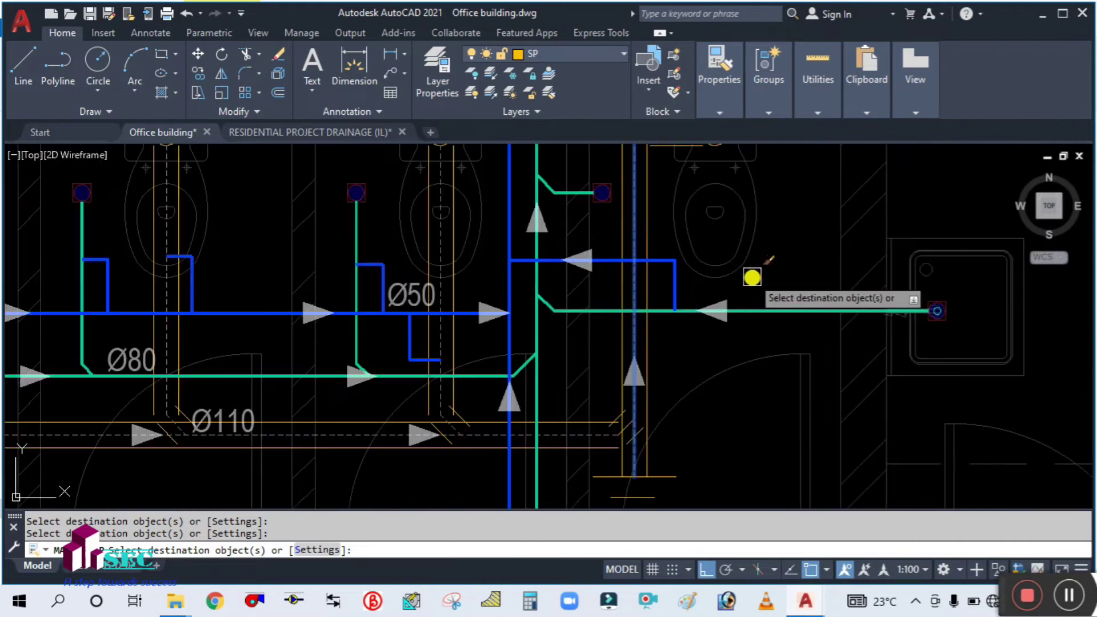
key("Escape")
Step: Copy the Y-branch fitting from the symbol box to the toilet soil pipes, using the midpoint of its right end as base point, with Ortho off
scroll(751, 277, "down", 3)
scroll(766, 321, "down", 2)
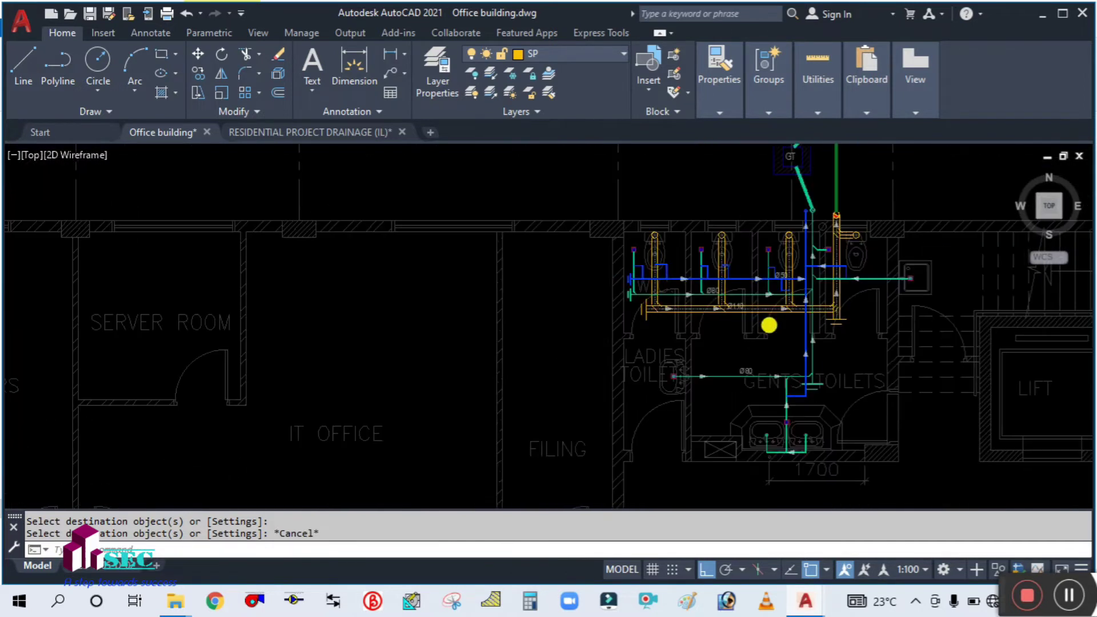
scroll(766, 320, "down", 2)
scroll(98, 465, "down", 2)
scroll(213, 411, "down", 2)
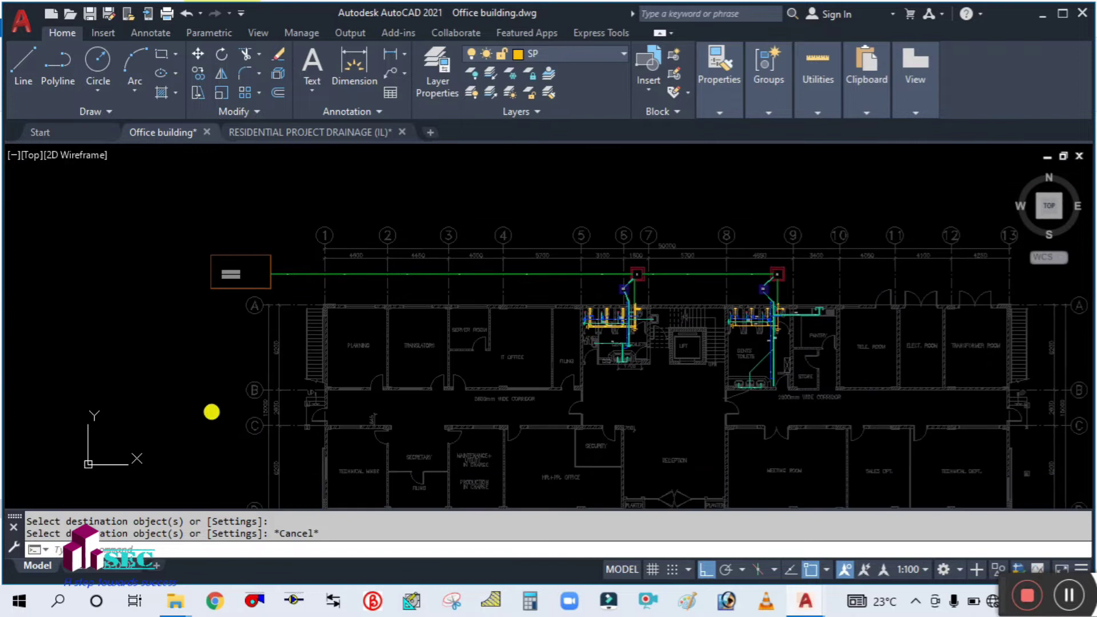
scroll(230, 357, "down", 2)
scroll(158, 364, "up", 5)
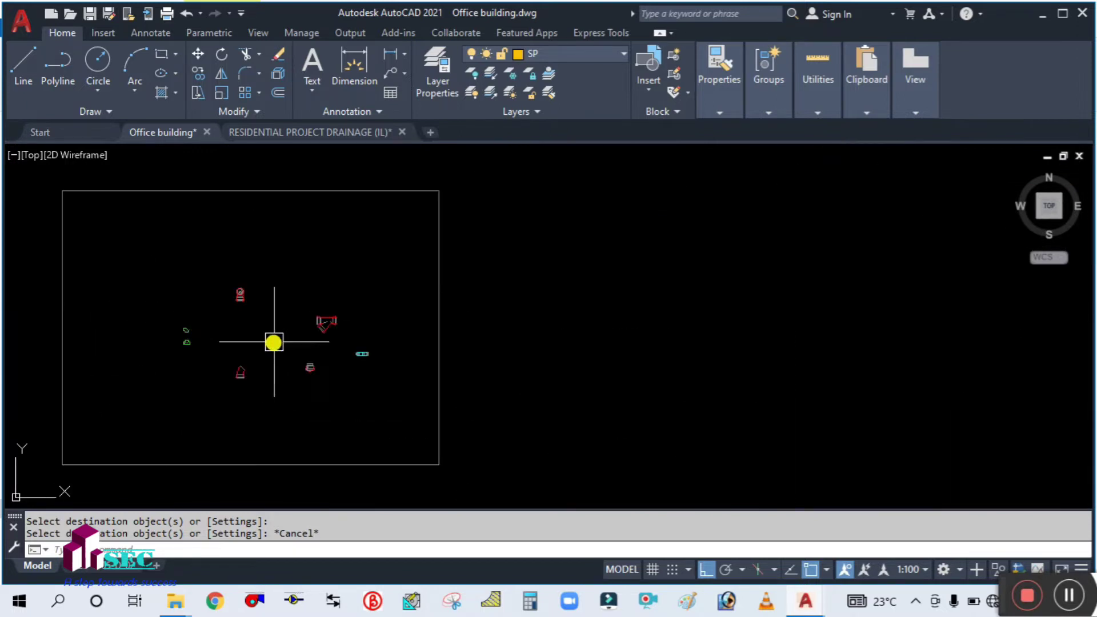
type("o")
key("Return")
left_click(376, 312)
scroll(406, 318, "up", 3)
key("Return")
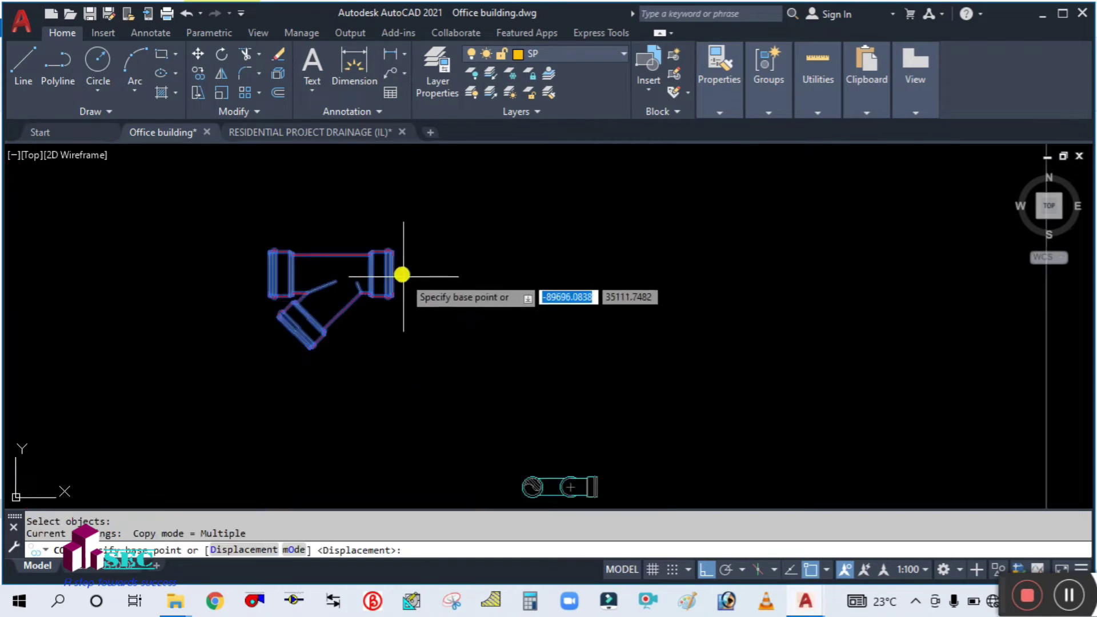
left_click(394, 273)
scroll(391, 282, "down", 3)
scroll(779, 233, "down", 2)
middle_click_drag(778, 233, 553, 286)
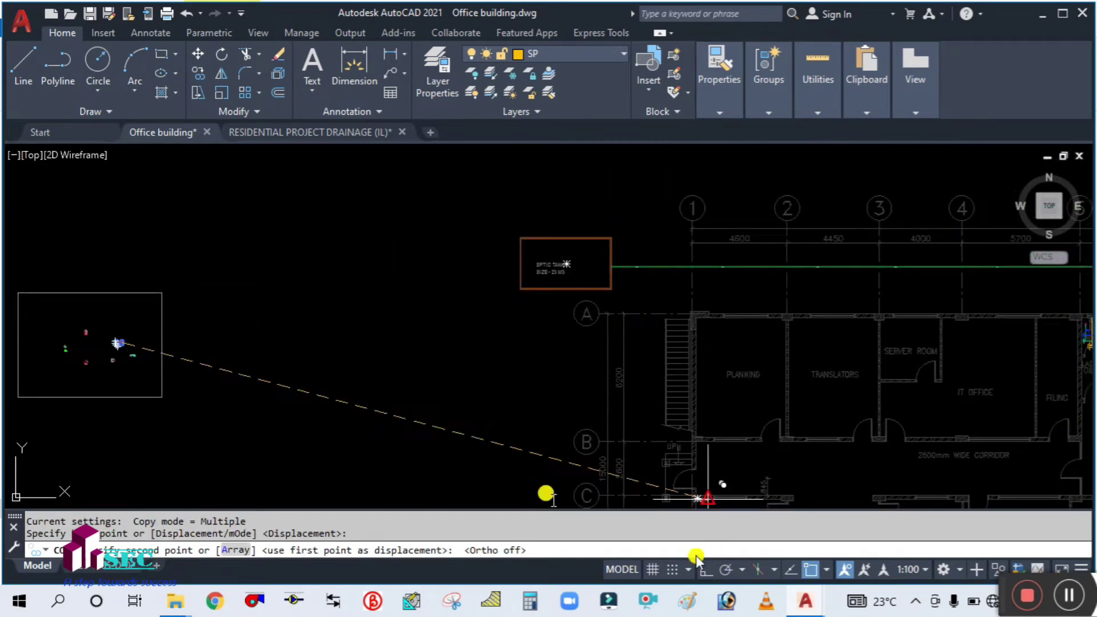
scroll(350, 409, "down", 3)
scroll(394, 399, "up", 5)
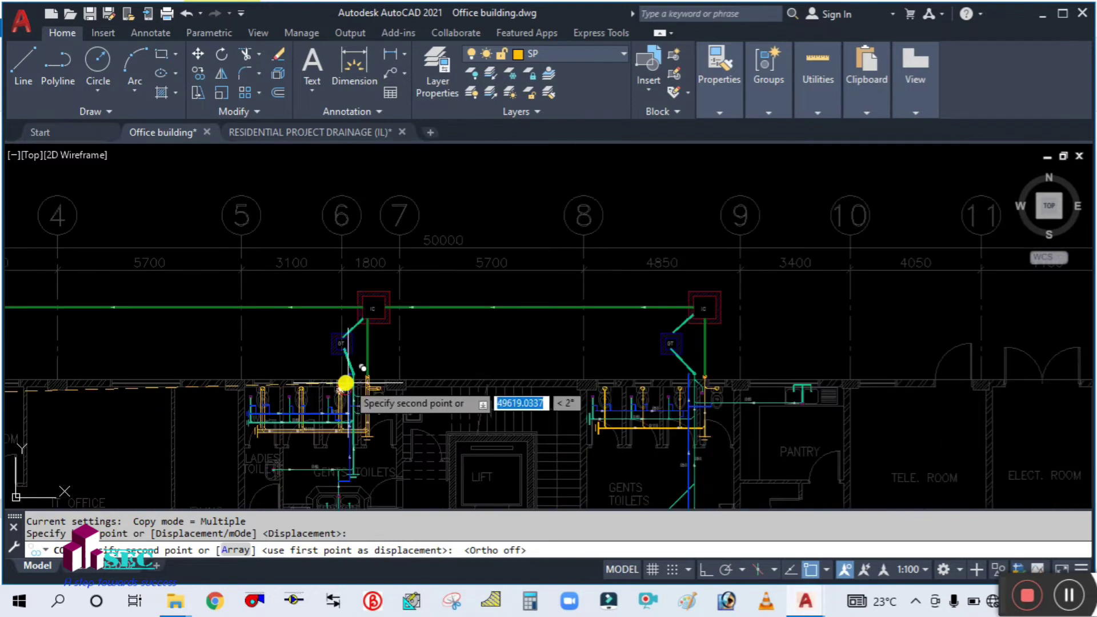
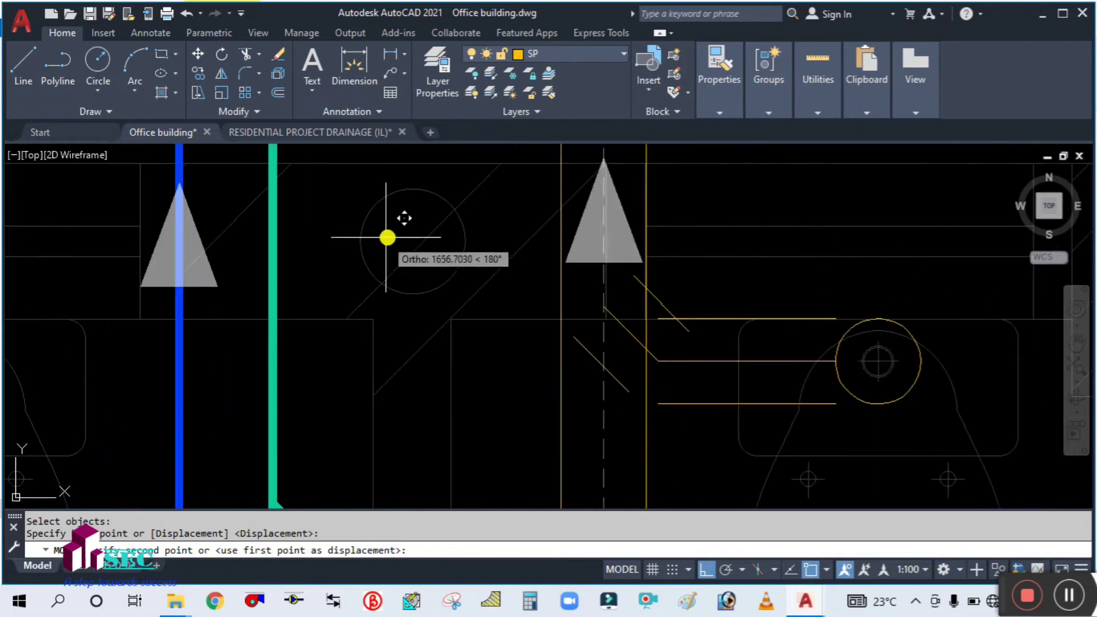
scroll(604, 201, "up", 2)
Step: Move the Y-branch straight up along the rightmost vertical soil pipe to sit just below the riser symbol
middle_click_drag(595, 171, 550, 311)
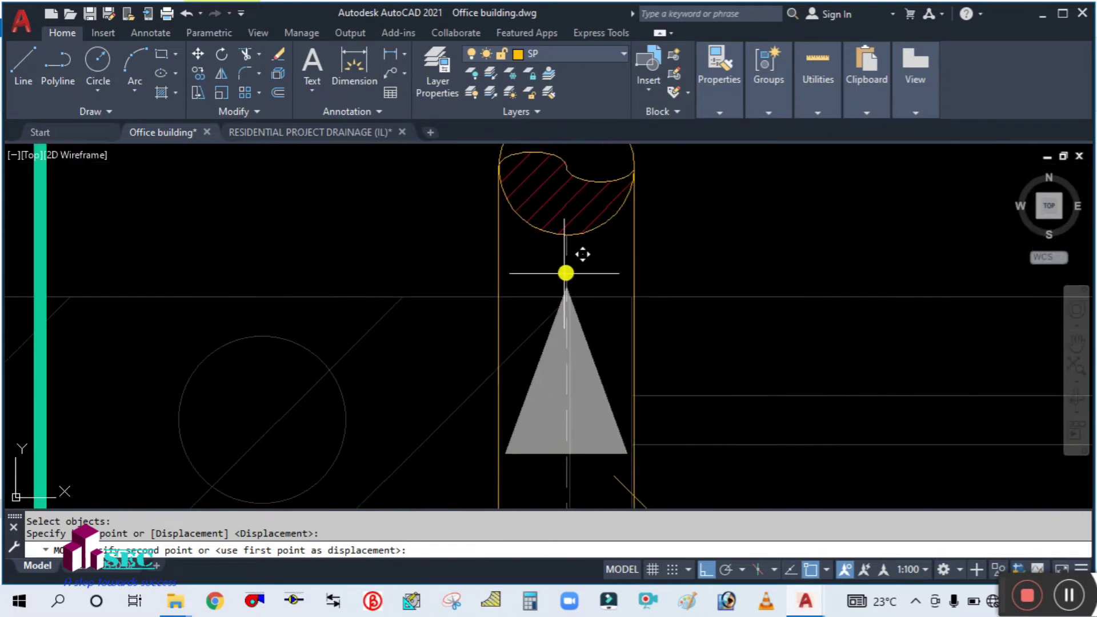
left_click(555, 286)
scroll(516, 296, "down", 4)
middle_click_drag(546, 484, 529, 392)
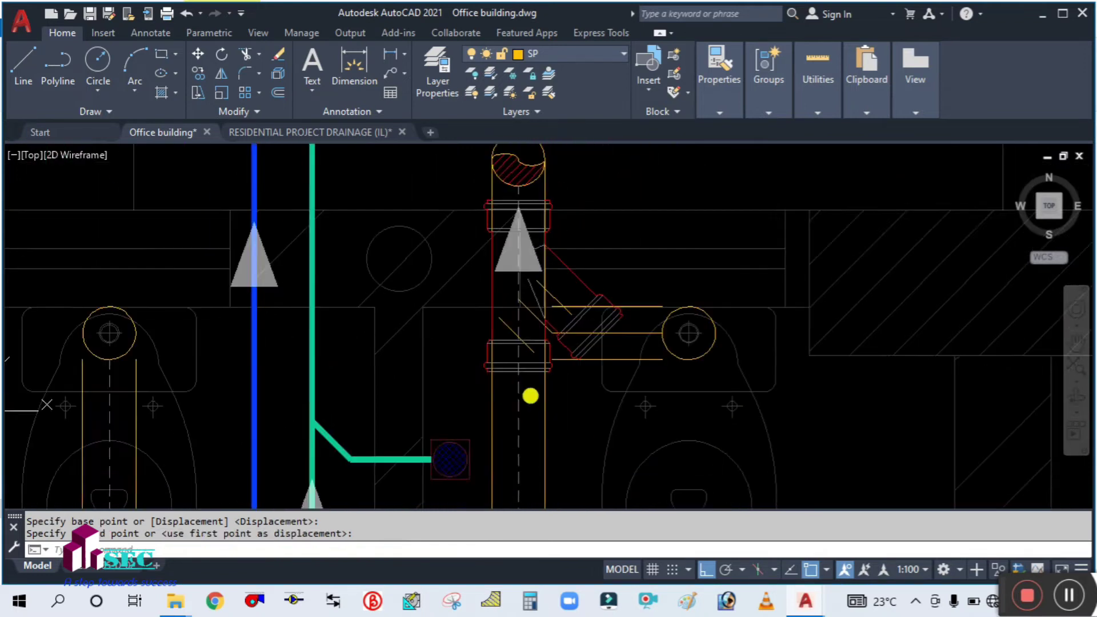
Step: Examine how the Y-branch lines up with the vertical soil pipe and the rightmost WC branch
scroll(529, 386, "up", 3)
scroll(493, 377, "down", 2)
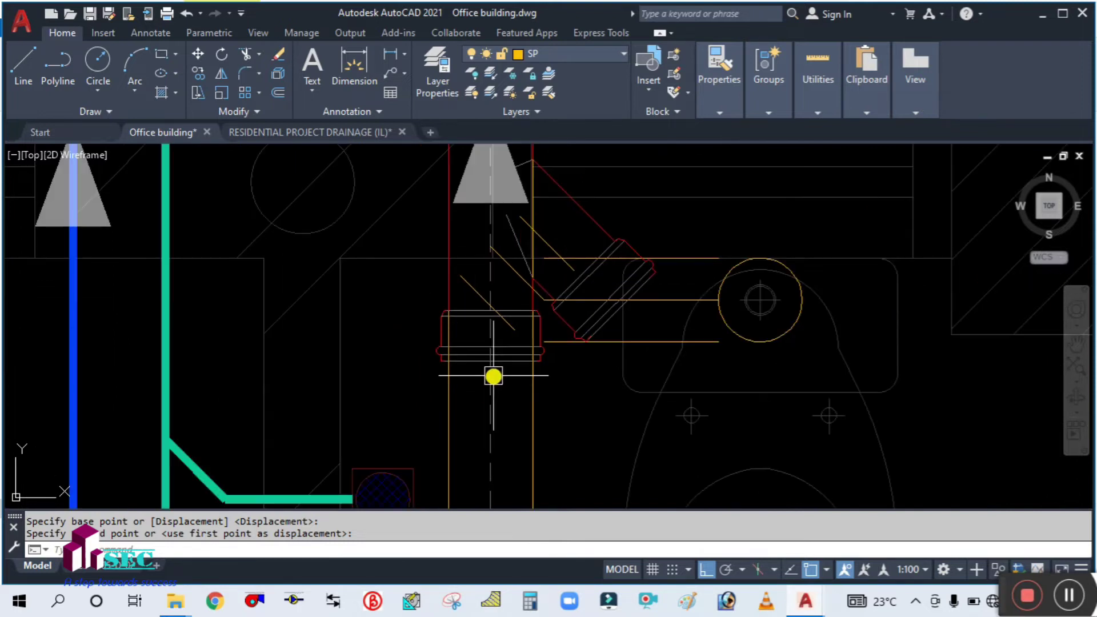
scroll(565, 369, "down", 4)
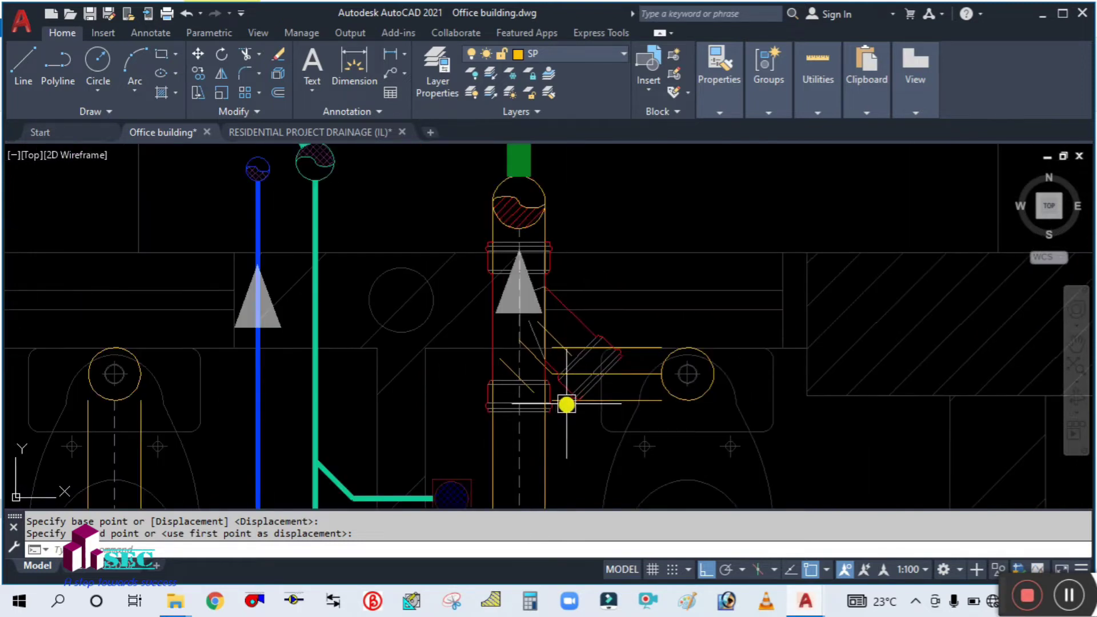
scroll(565, 388, "down", 2)
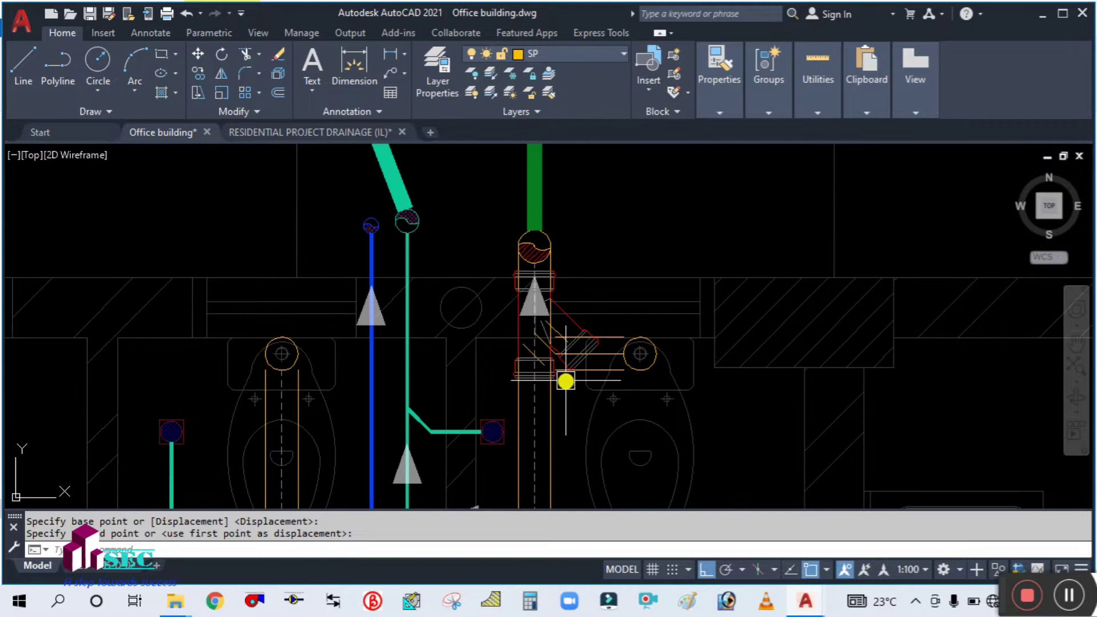
scroll(560, 365, "down", 2)
scroll(558, 379, "up", 4)
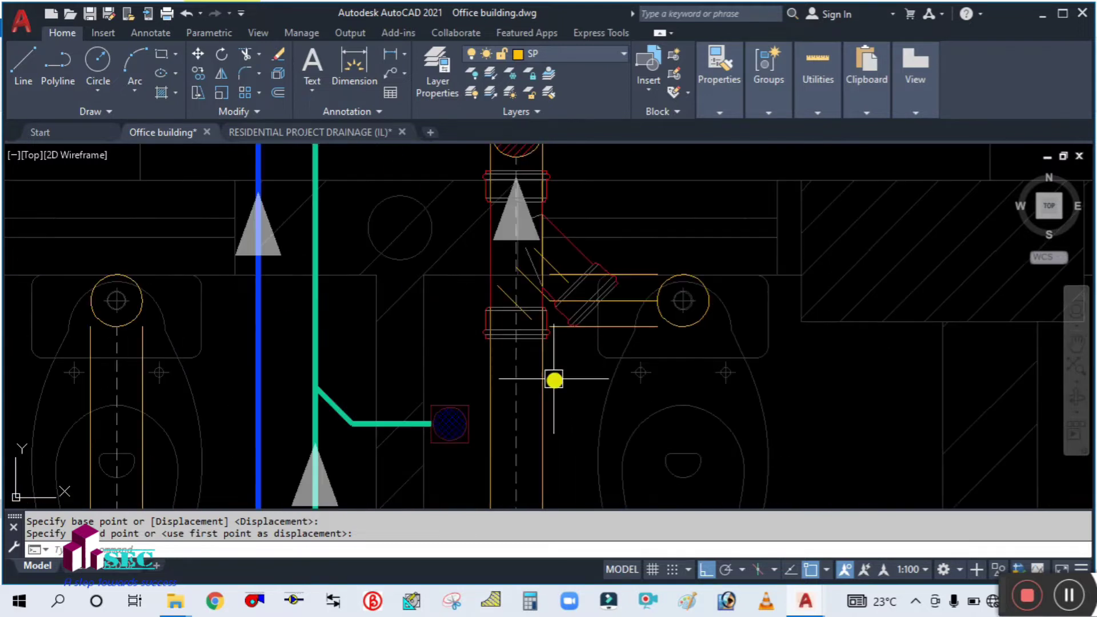
scroll(556, 358, "down", 2)
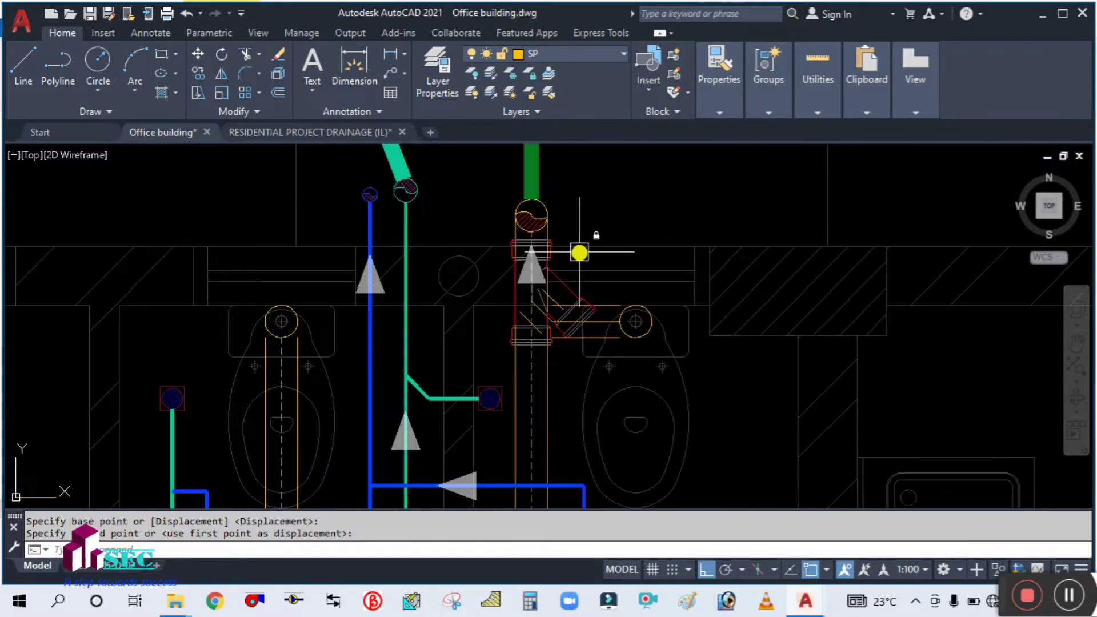
scroll(578, 246, "down", 1)
scroll(578, 245, "up", 4)
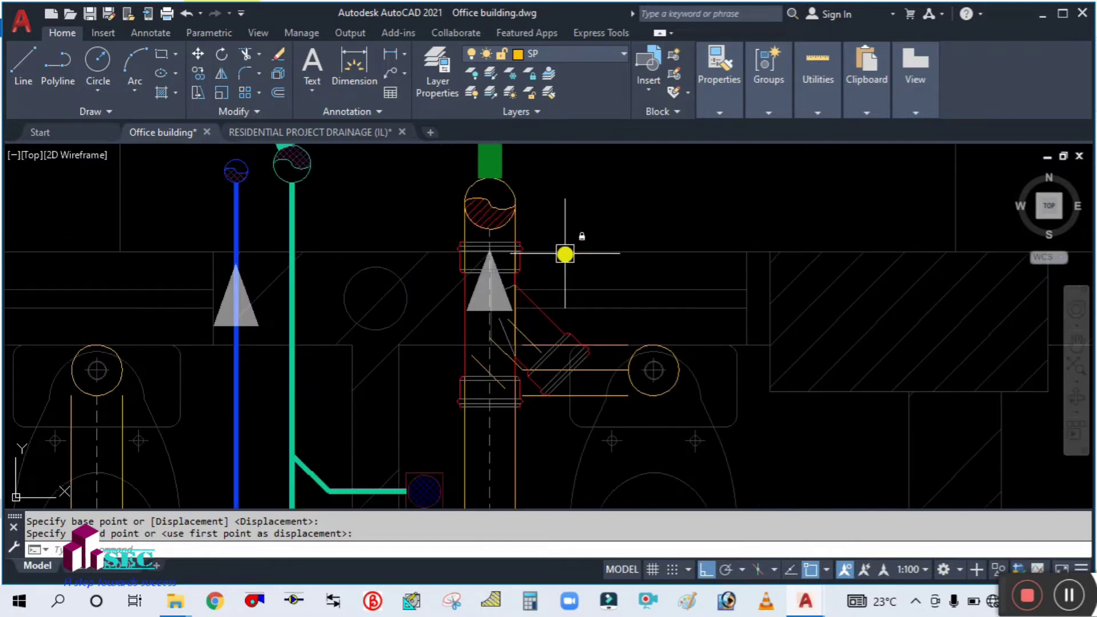
scroll(548, 368, "up", 2)
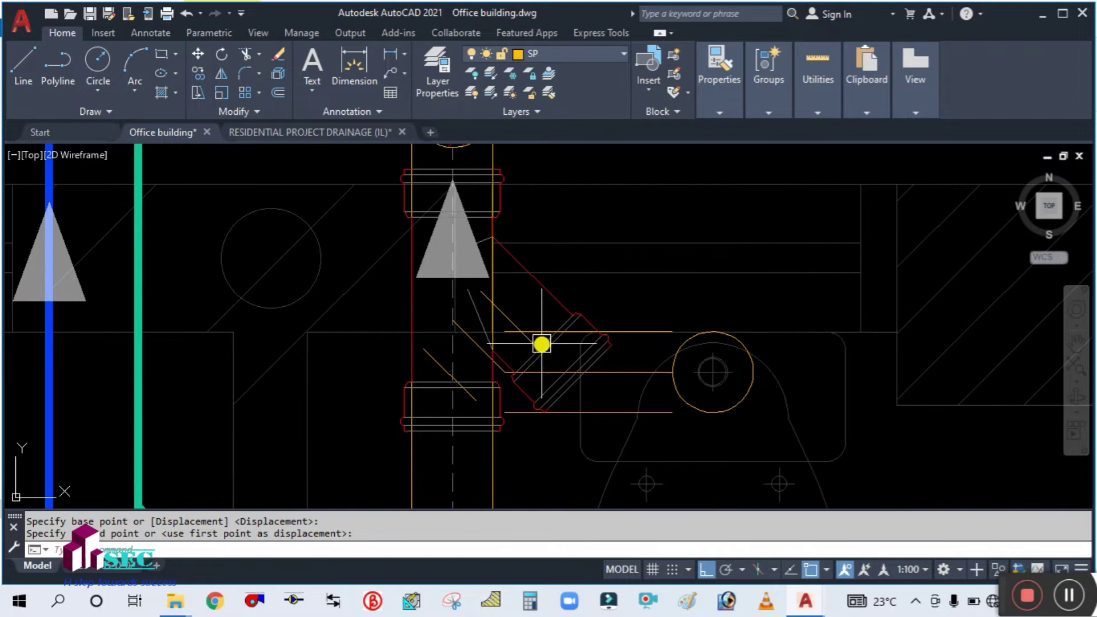
scroll(541, 343, "down", 3)
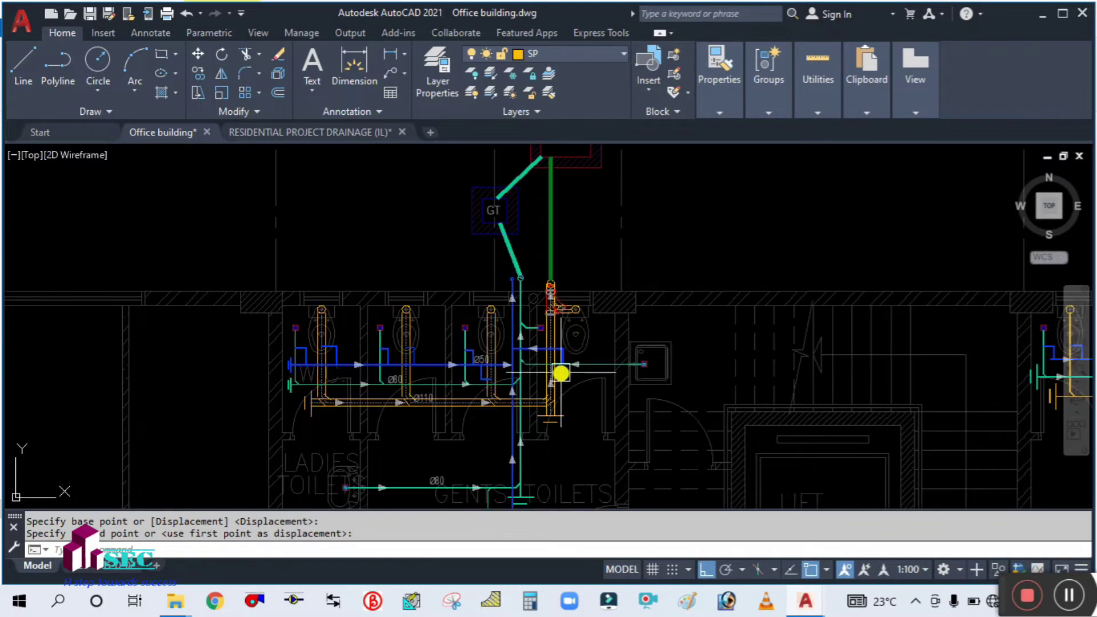
Step: Copy the Y-branch straight down the vertical soil pipe to just above its junction with the horizontal Ø110 main
scroll(560, 373, "up", 3)
middle_click_drag(582, 286, 567, 380)
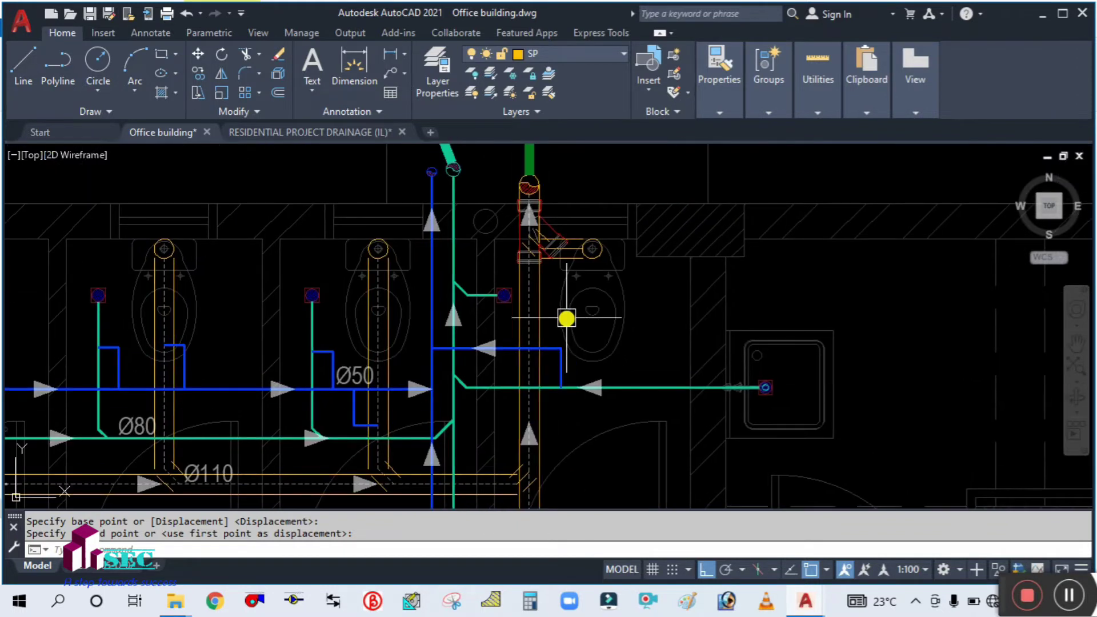
type("o")
key("Return")
scroll(545, 228, "up", 5)
left_click(557, 221)
scroll(565, 224, "down", 1)
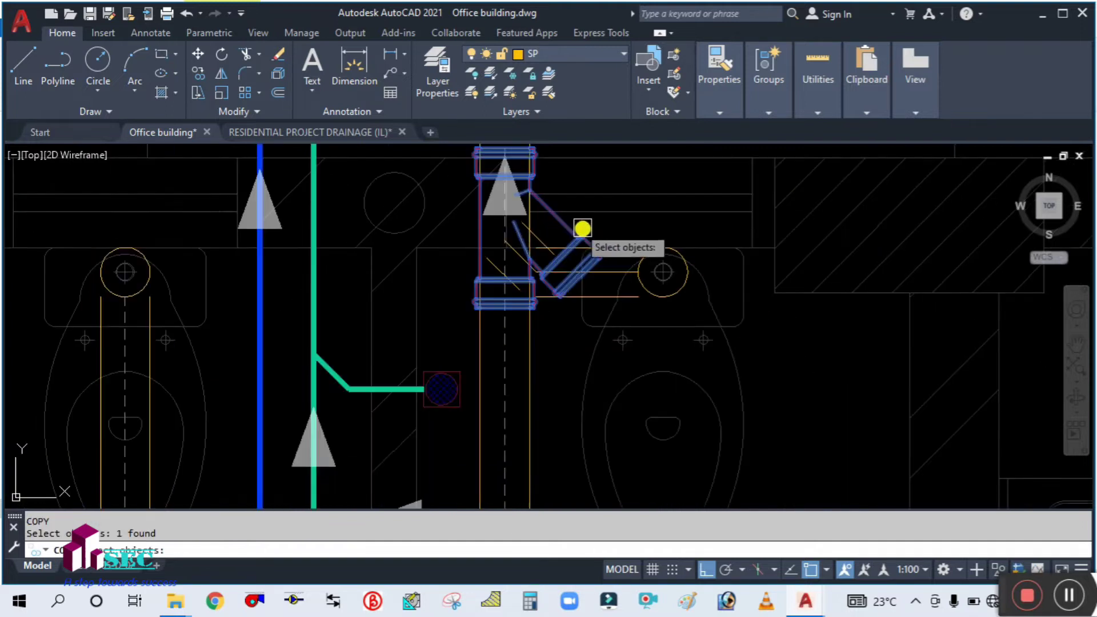
key("Return")
left_click(622, 227)
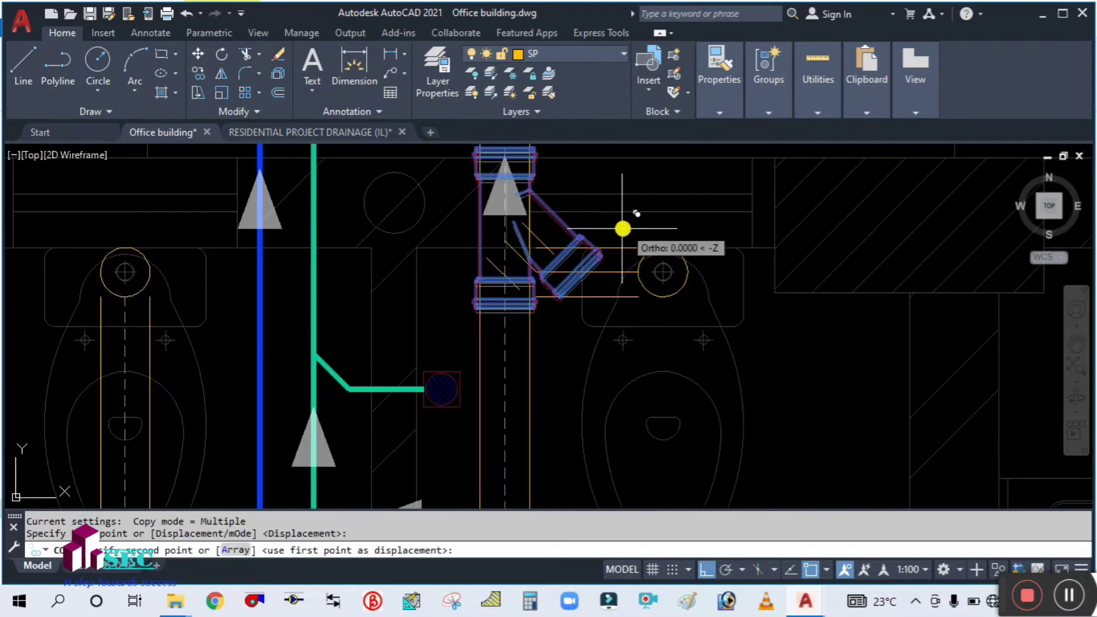
scroll(623, 228, "down", 4)
middle_click_drag(635, 451, 607, 341)
scroll(607, 341, "up", 4)
left_click(615, 282)
key("Escape")
middle_click_drag(557, 276, 565, 366)
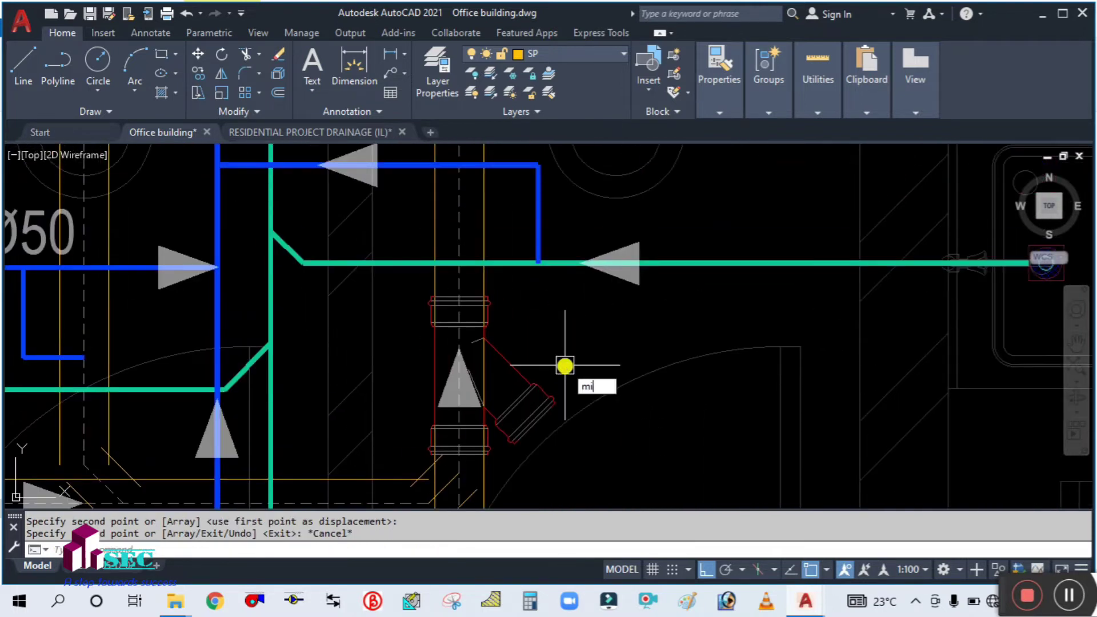
Step: Mirror the lower Y-branch about the vertical pipe's centreline, erasing the source, so its branch faces the horizontal main
type("mi")
key("Return")
scroll(507, 313, "up", 3)
left_click(419, 289)
key("Return")
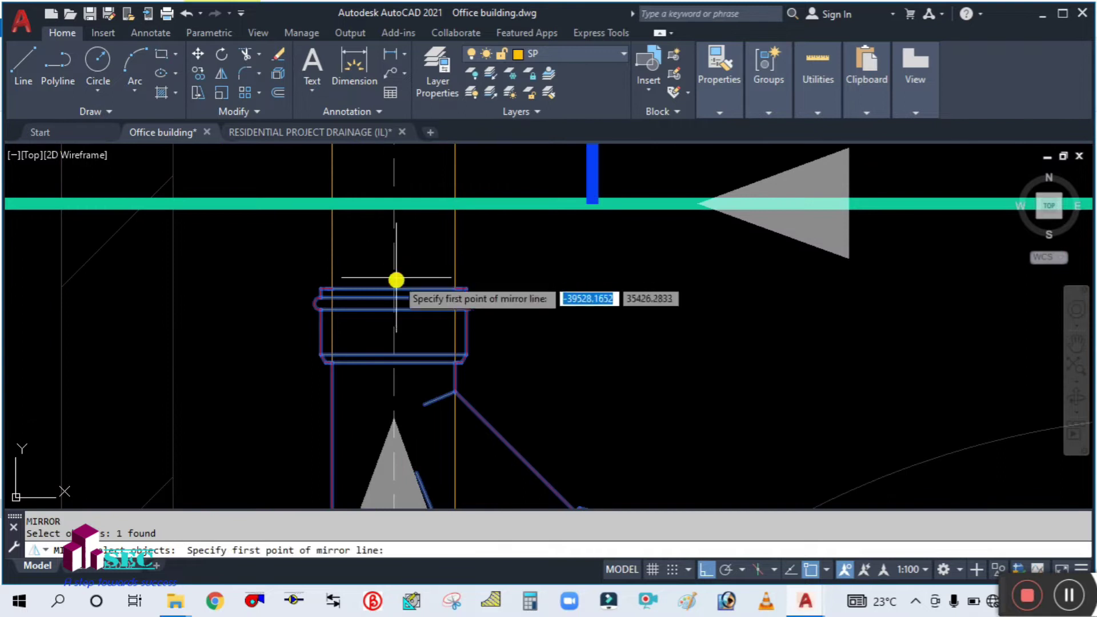
left_click(396, 285)
left_click(397, 241)
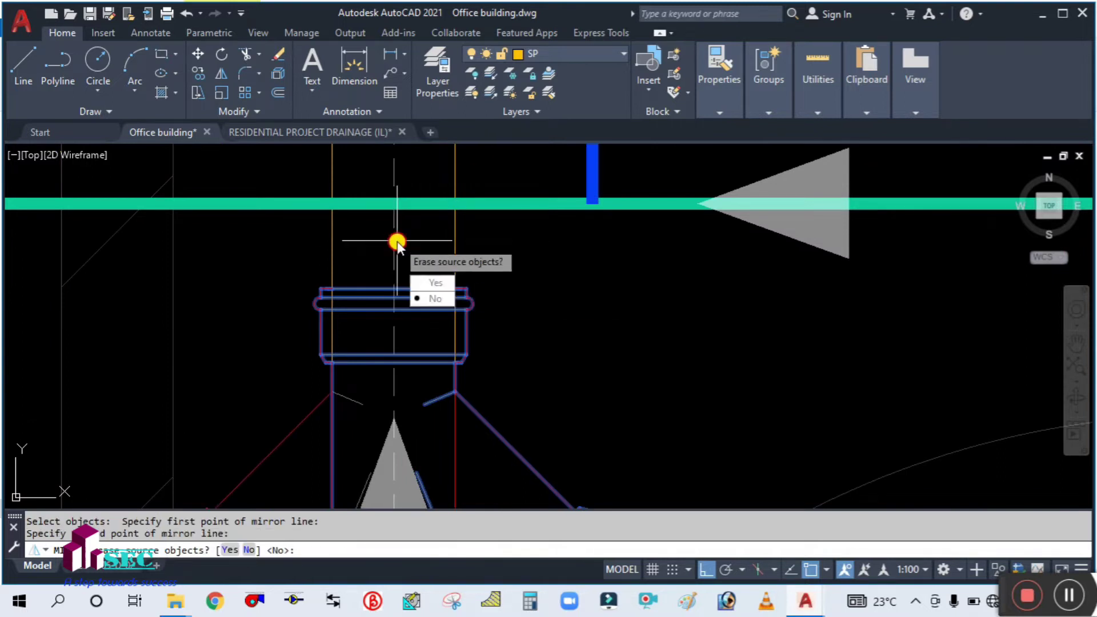
type("y")
key("Return")
key("Escape")
scroll(486, 268, "down", 4)
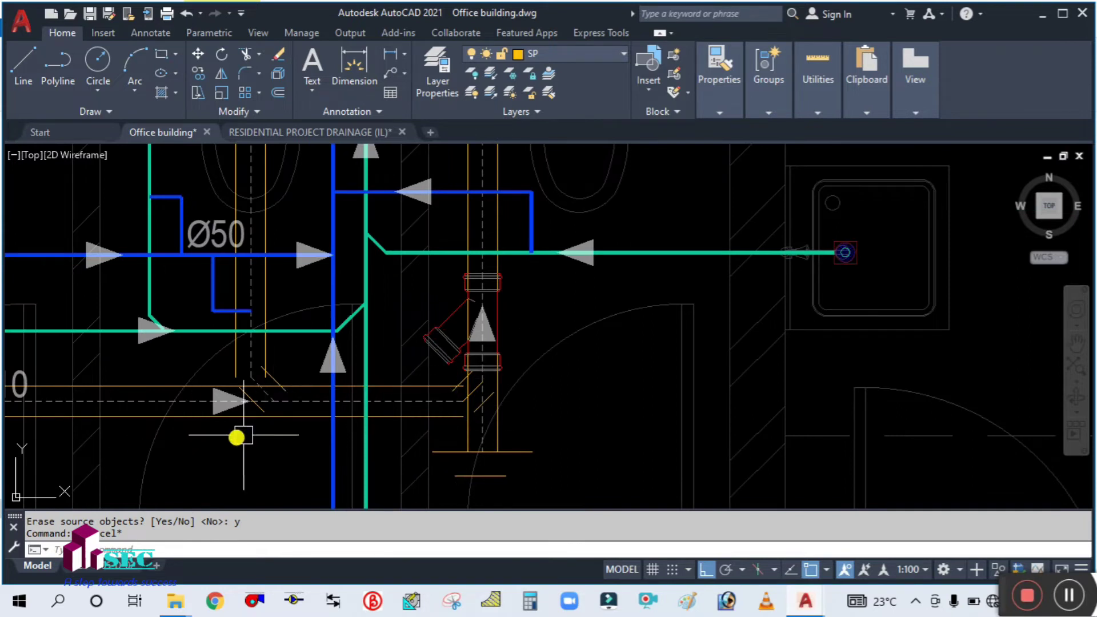
scroll(590, 272, "down", 2)
scroll(590, 250, "up", 4)
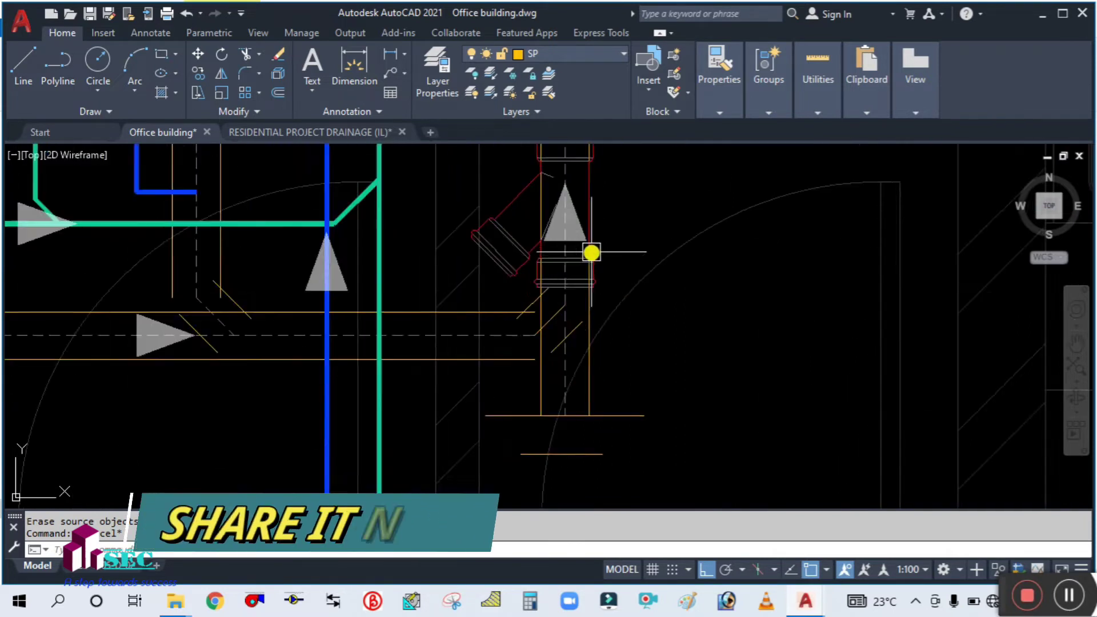
middle_click_drag(607, 267, 606, 336)
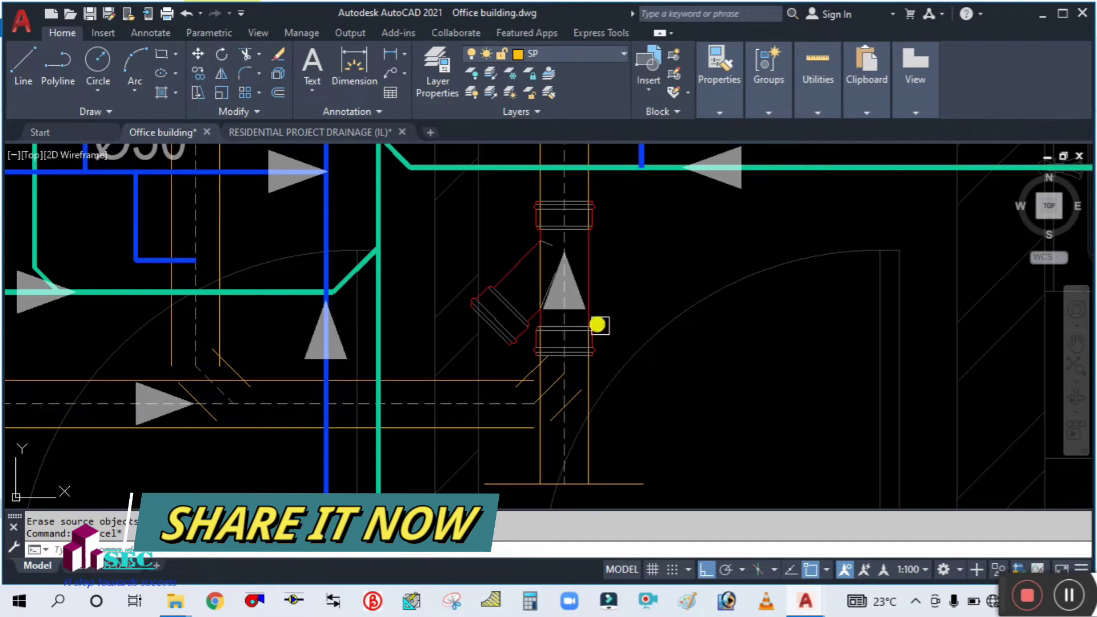
type("m")
key("Return")
scroll(565, 218, "up", 2)
left_click(574, 201)
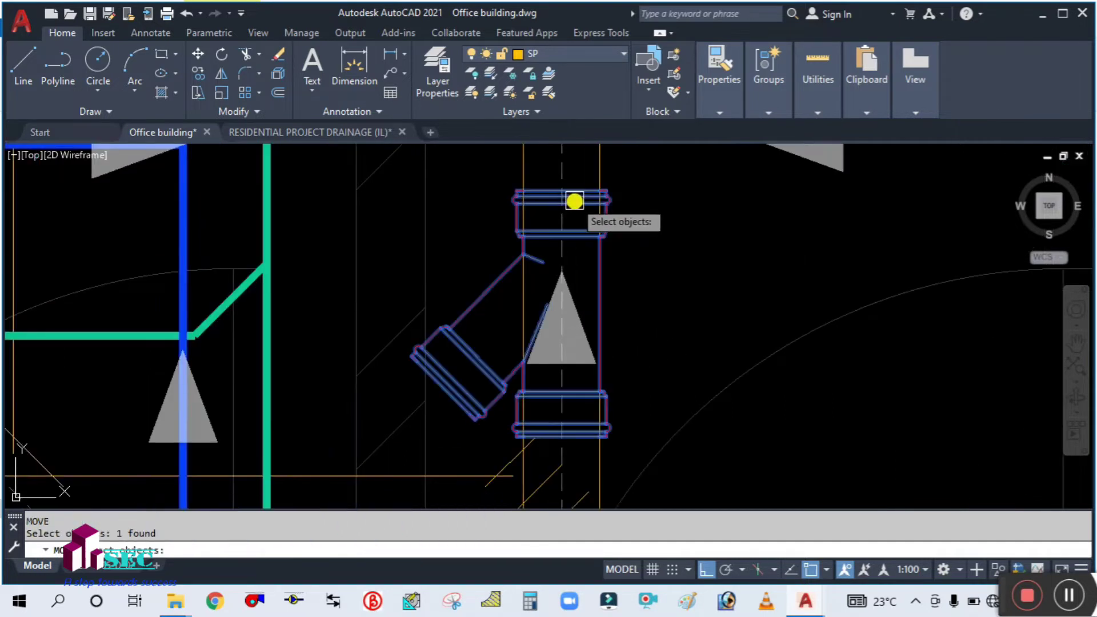
key("Escape")
scroll(566, 229, "down", 2)
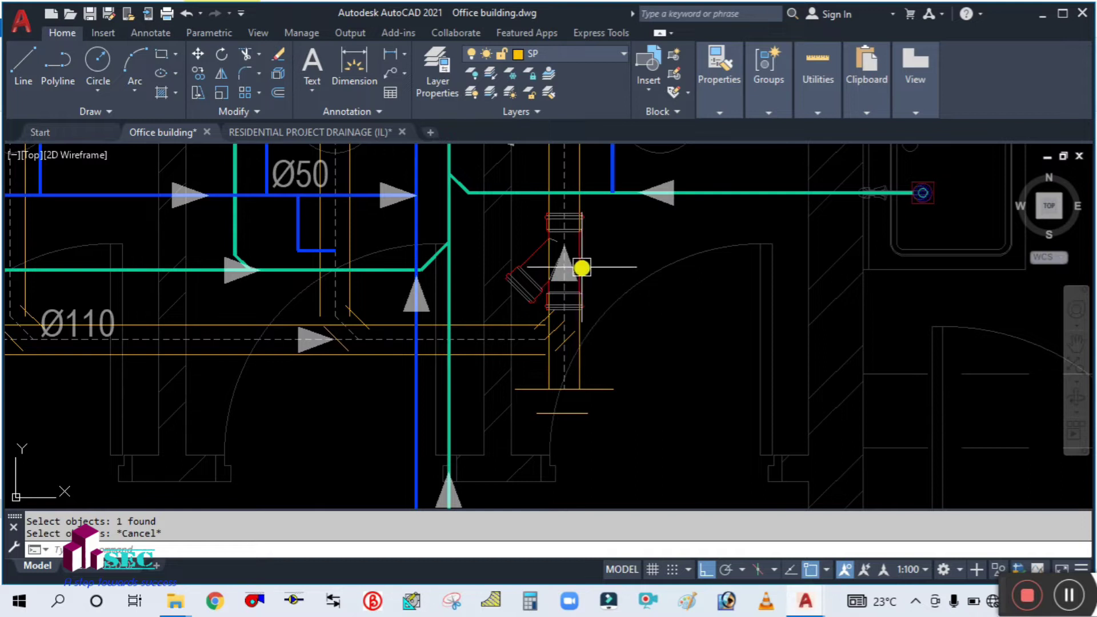
Step: Try to copy the elbow fitting from the symbol box to the lower Y-branch with Ortho on
scroll(581, 267, "down", 5)
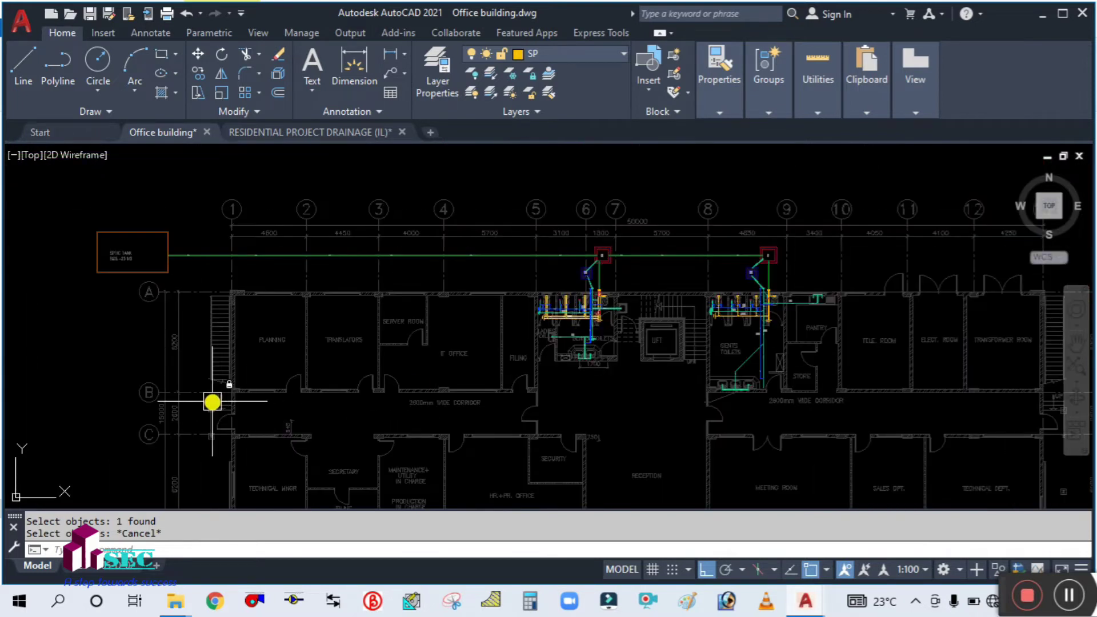
scroll(448, 242, "down", 4)
scroll(340, 254, "up", 6)
scroll(323, 269, "up", 5)
key("Return")
key("Return")
left_click(332, 283)
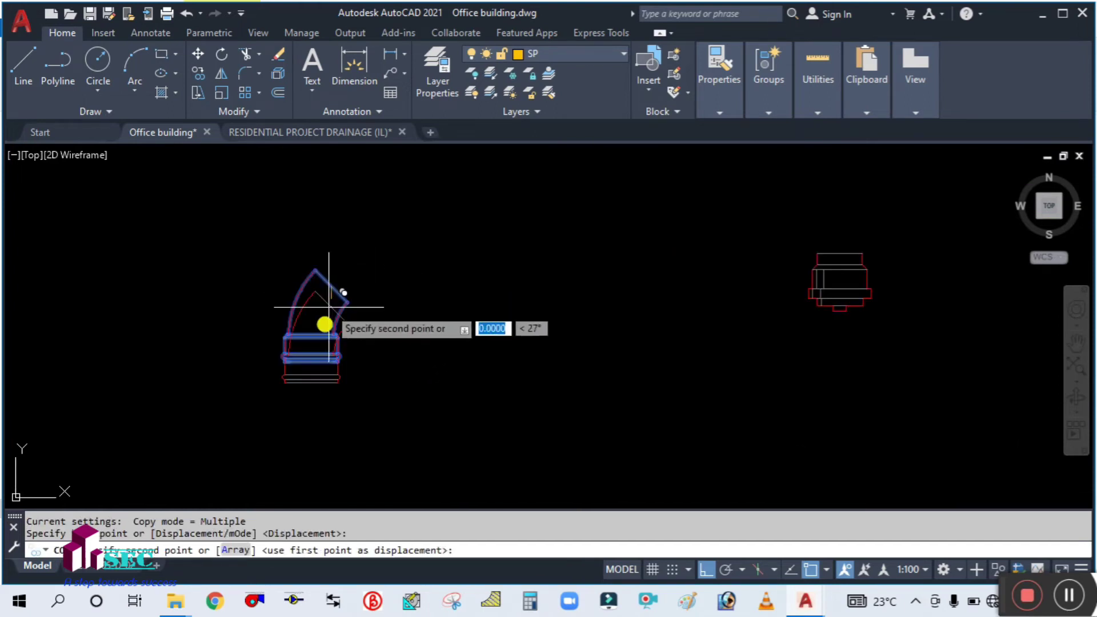
scroll(309, 342, "down", 5)
scroll(631, 331, "up", 8)
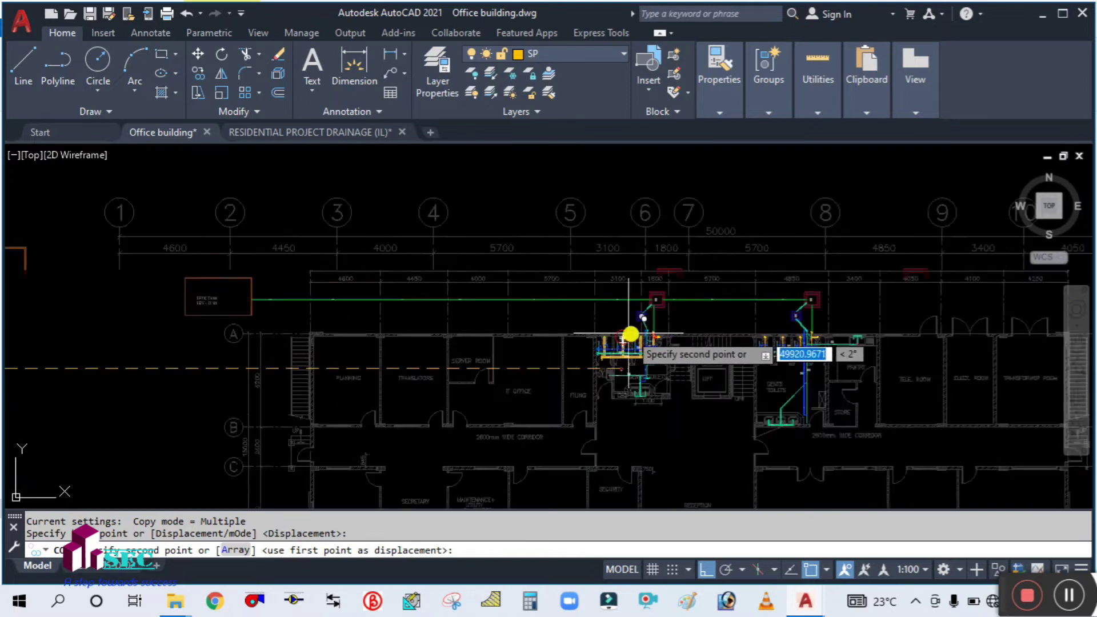
scroll(543, 299, "up", 5)
scroll(504, 276, "up", 3)
left_click(468, 338)
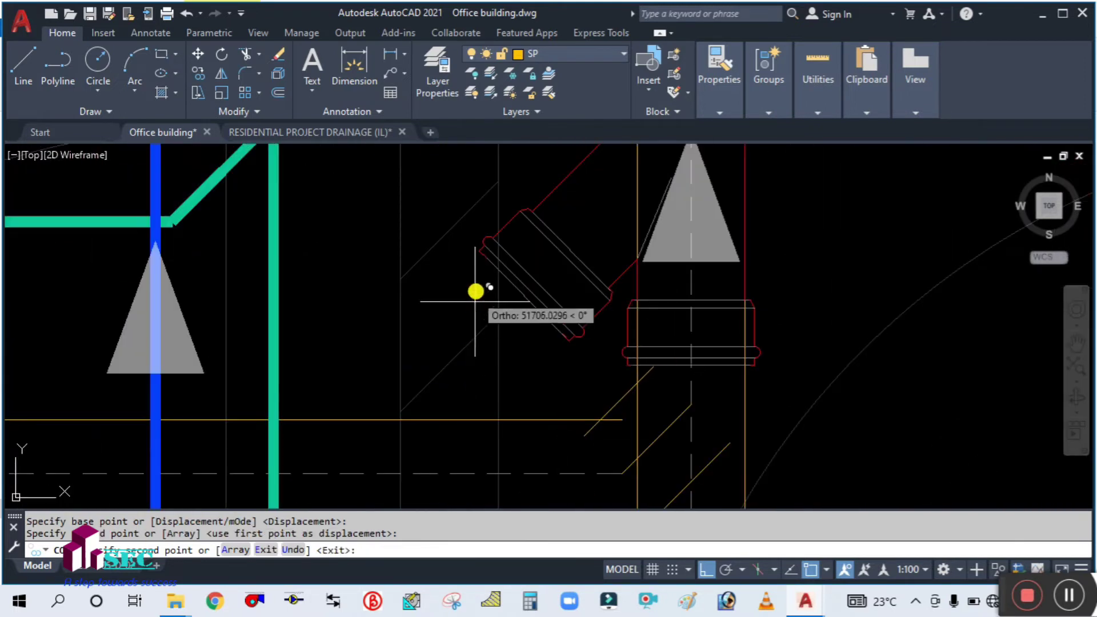
scroll(480, 282, "down", 4)
key("Escape")
Step: Copy the elbow from the symbol box with Ortho off, using its lower end as base point, to the empty space right of the vertical soil pipe
scroll(511, 269, "down", 4)
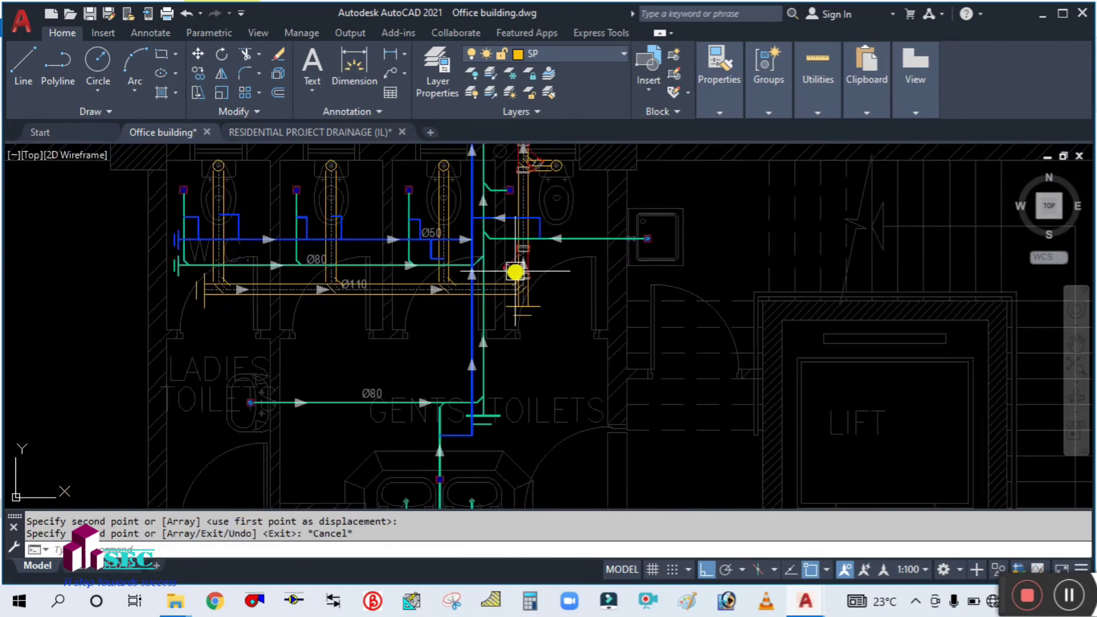
scroll(491, 354, "up", 4)
scroll(541, 326, "down", 4)
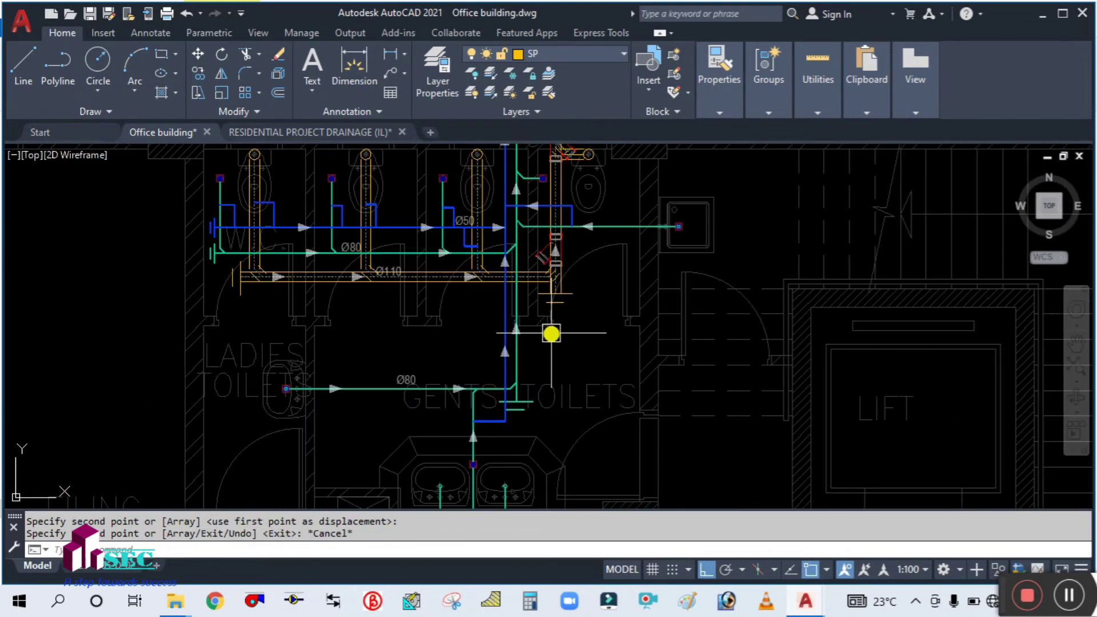
scroll(551, 330, "down", 5)
scroll(232, 362, "down", 2)
scroll(293, 341, "up", 5)
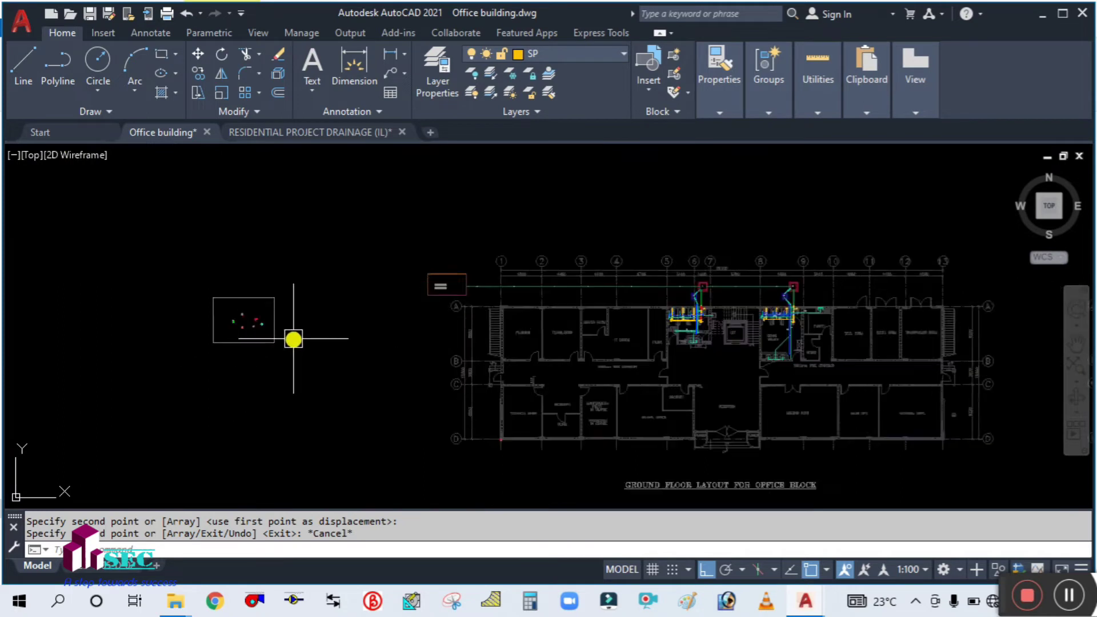
scroll(165, 320, "up", 5)
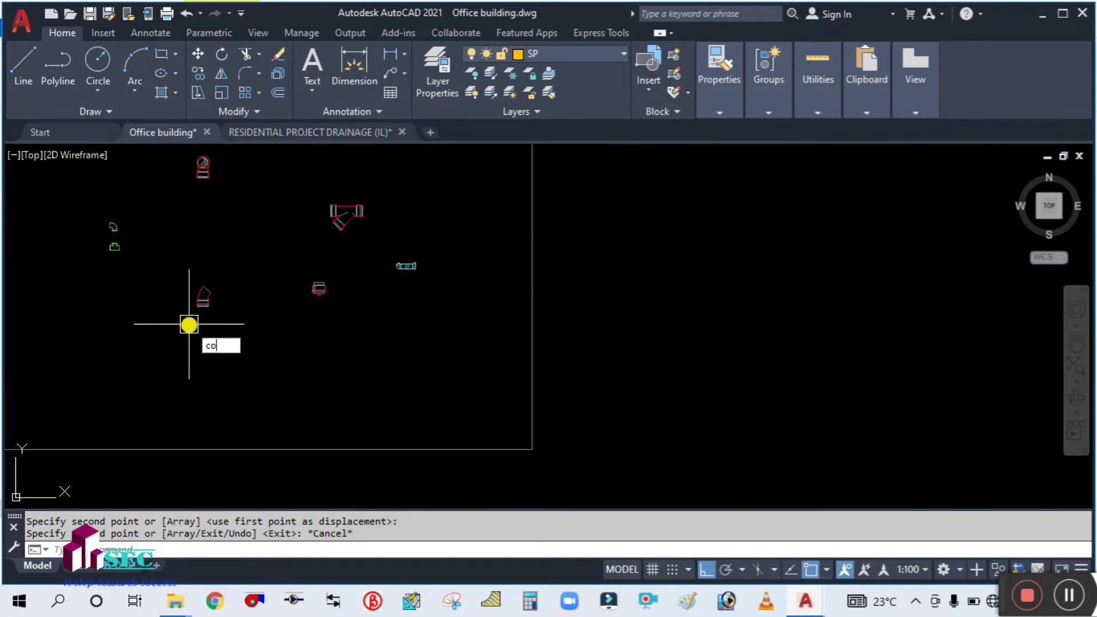
key("Return")
left_click(240, 326)
left_click(198, 274)
key("Return")
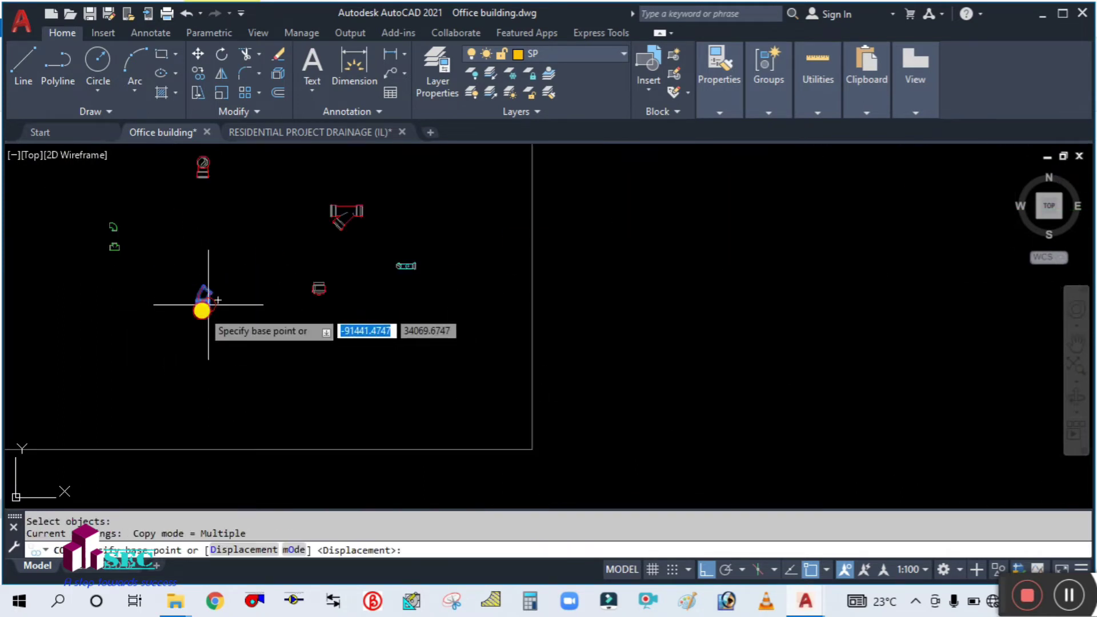
left_click(202, 310)
scroll(197, 309, "down", 5)
left_click(708, 569)
scroll(537, 297, "up", 8)
middle_click_drag(214, 321, 409, 352)
scroll(409, 352, "up", 10)
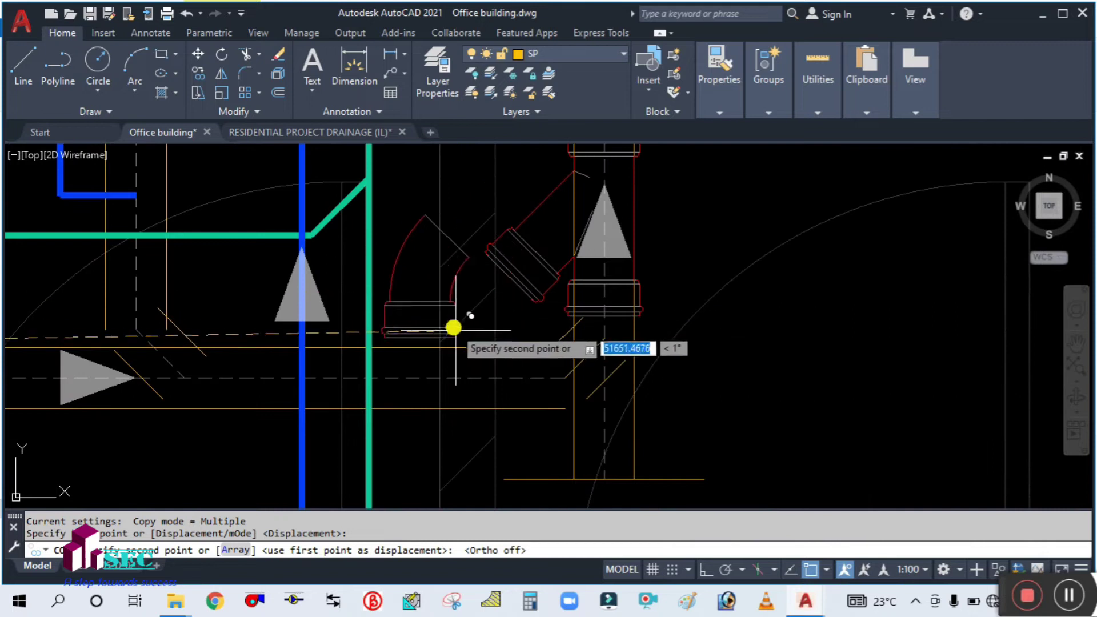
scroll(485, 315, "down", 3)
left_click(635, 376)
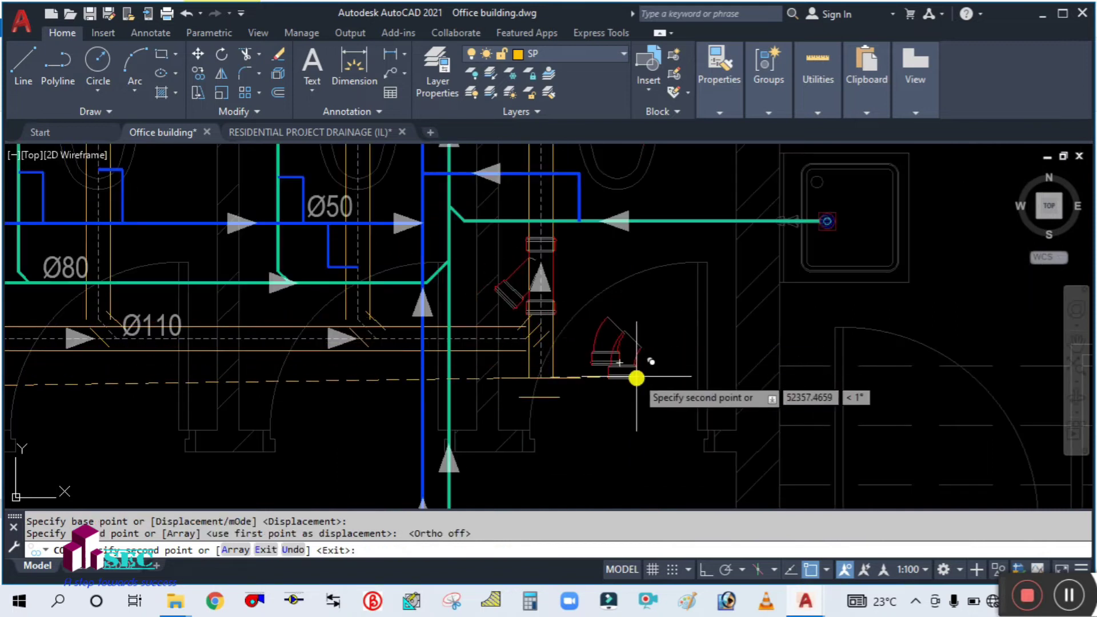
key("Escape")
Step: Turn Ortho on and mirror the copied elbow beside the vertical soil pipe about a vertical line, erasing the source
left_click(708, 569)
scroll(614, 349, "up", 3)
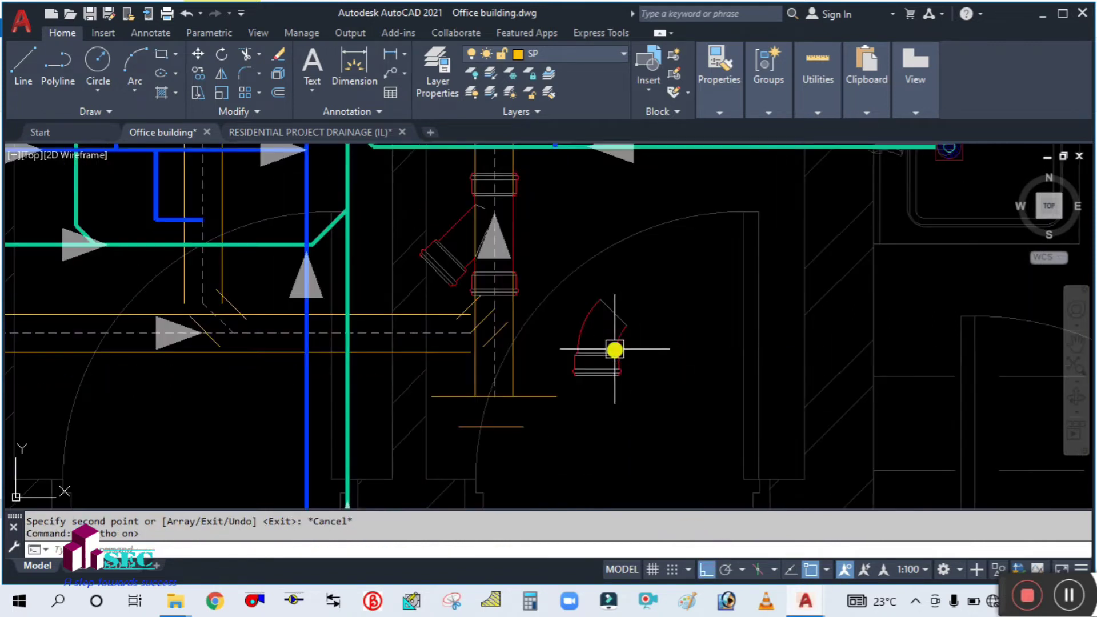
type("mi")
key("Return")
left_click(620, 371)
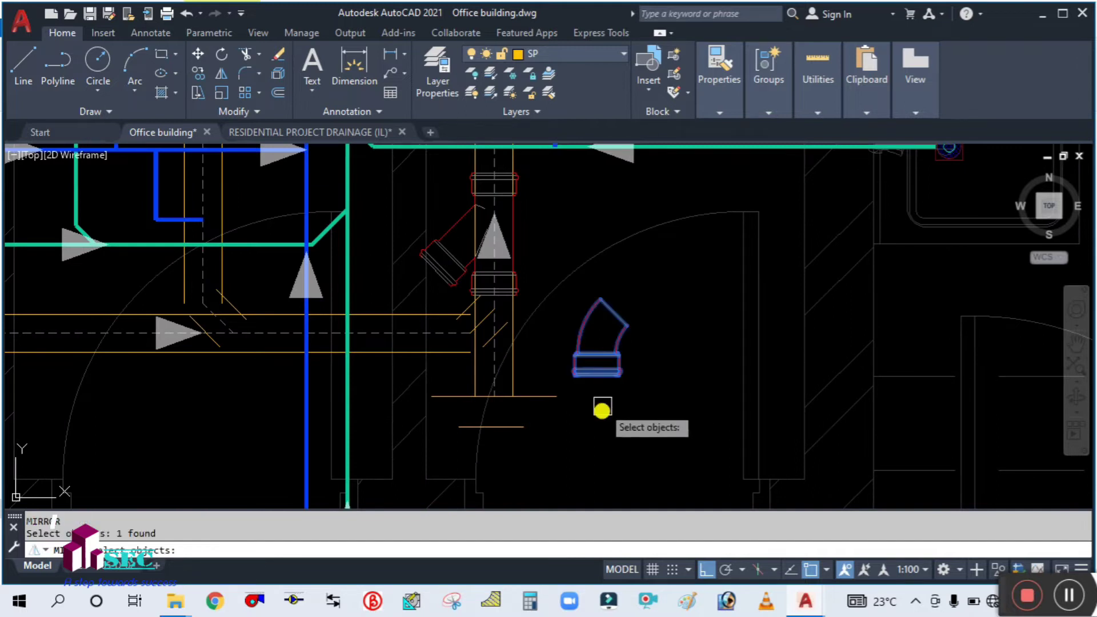
key("Return")
left_click(597, 388)
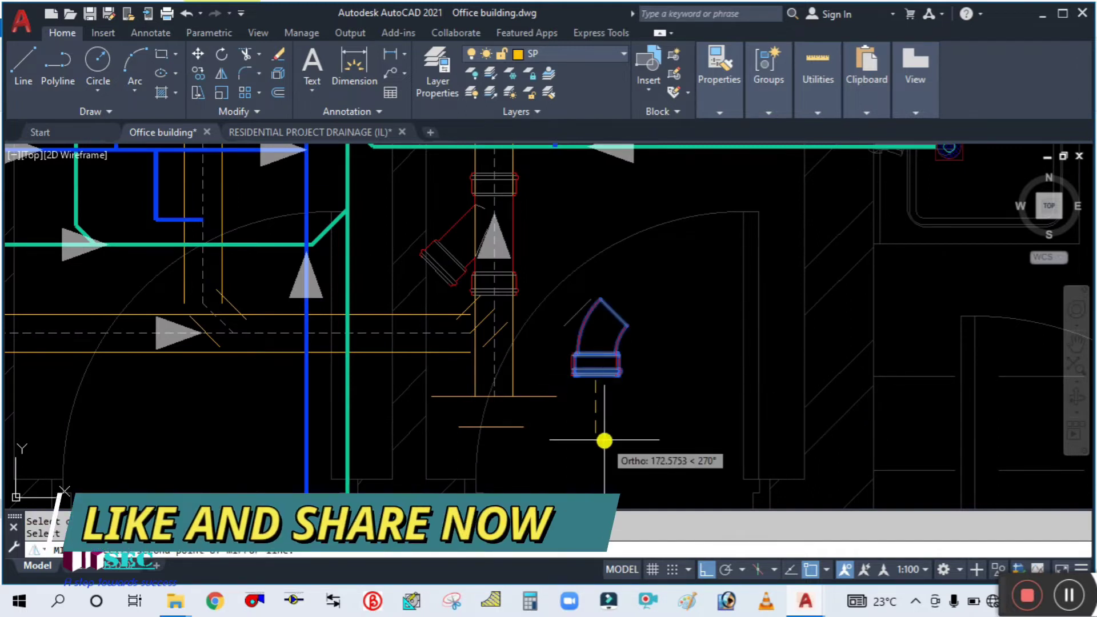
key("Return")
key("Escape")
key("Escape")
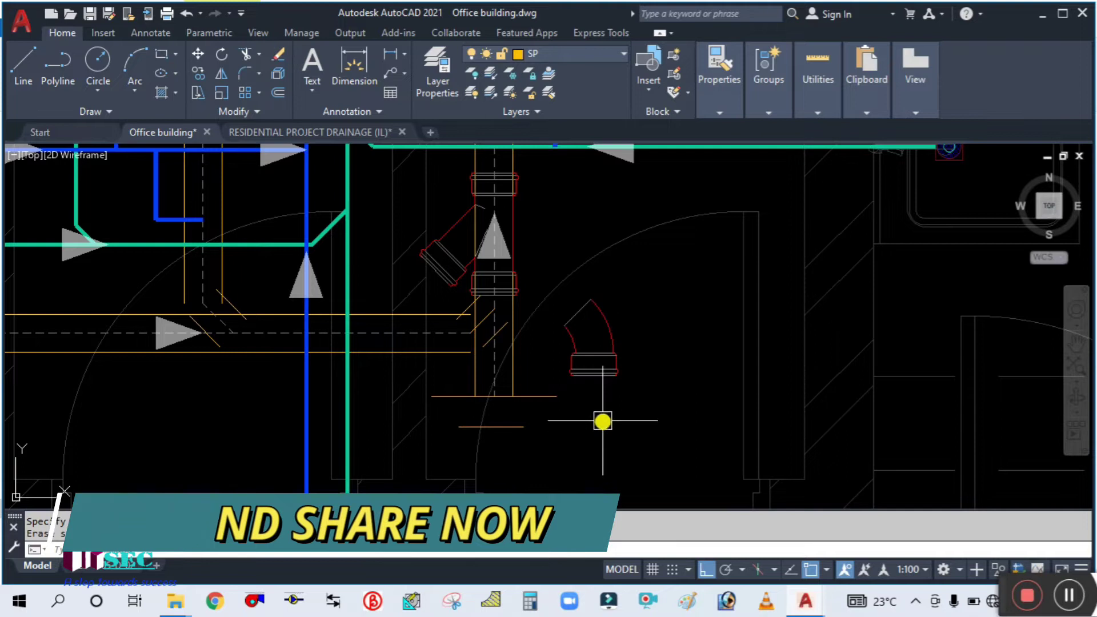
Step: Rotate the elbow 90° about a point just beyond its socket
type("r")
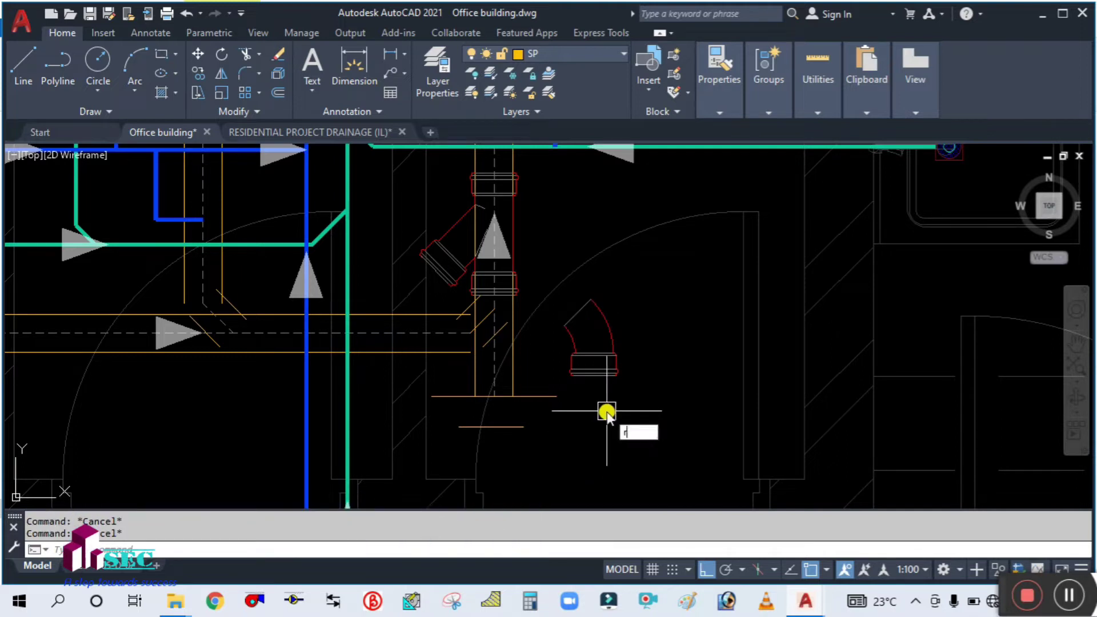
type("o")
key("Return")
left_click(608, 382)
key("Return")
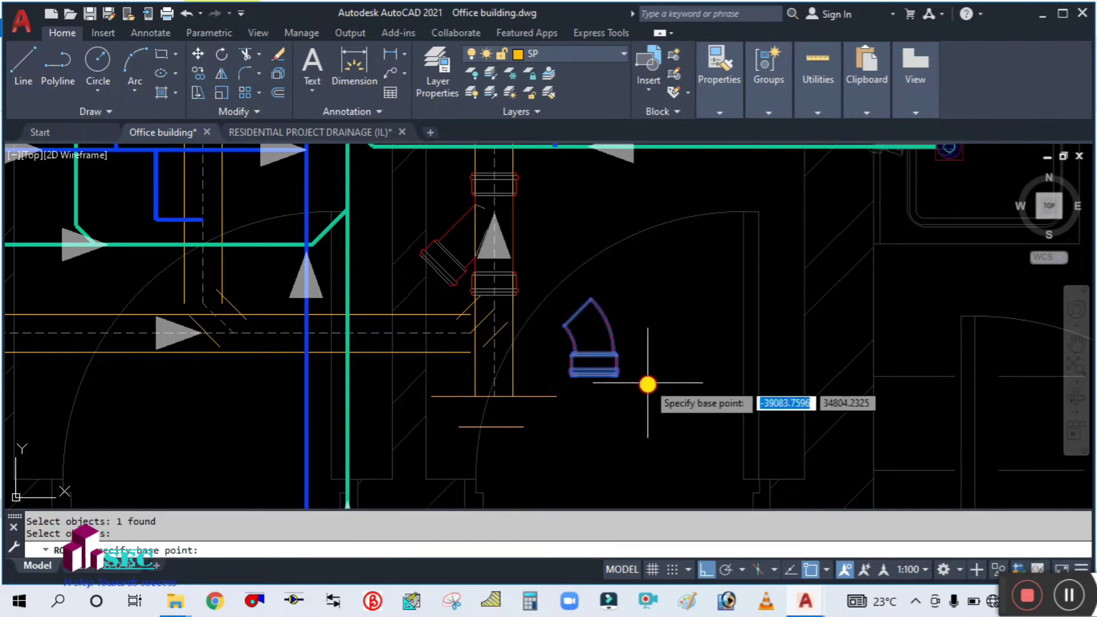
left_click(647, 382)
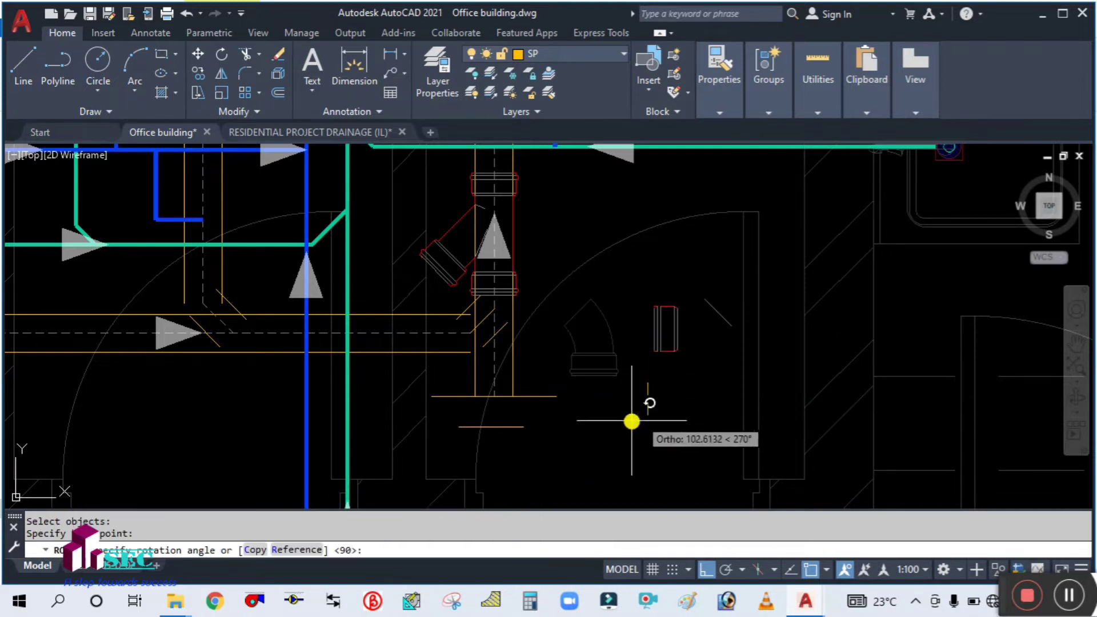
left_click(655, 304)
scroll(654, 342, "down", 2)
scroll(646, 415, "up", 2)
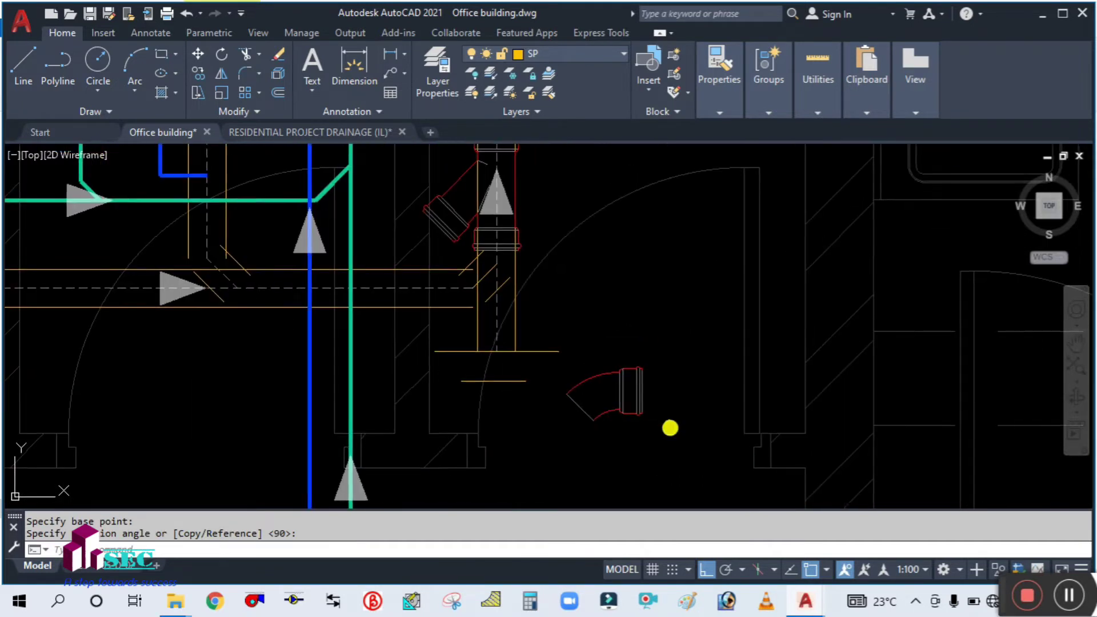
middle_click_drag(670, 428, 645, 400)
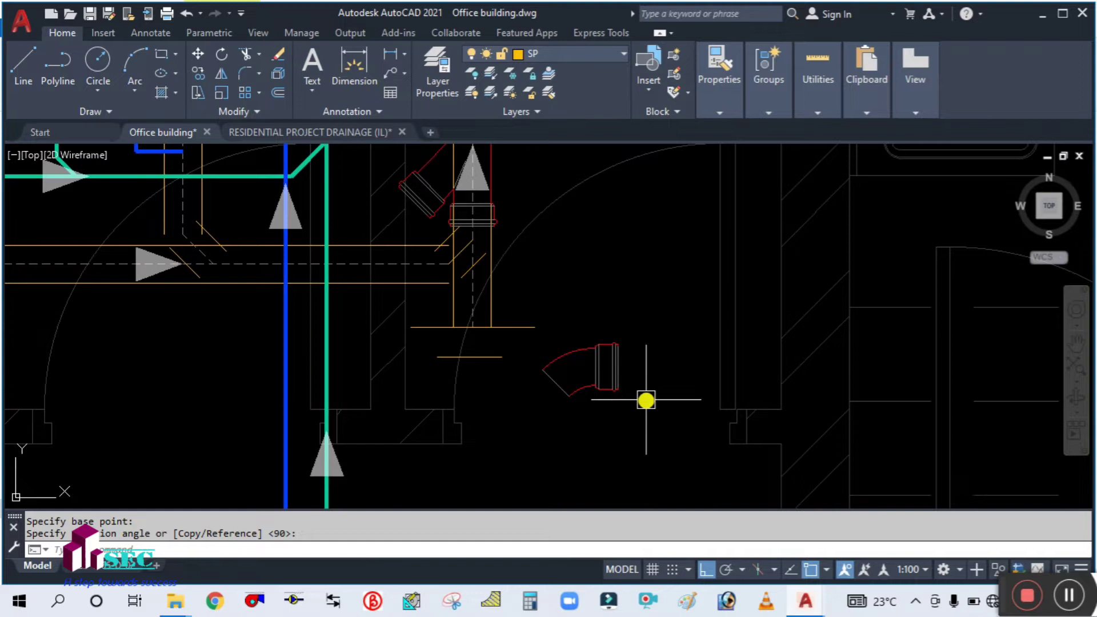
Step: Rotate the elbow by 270° so its socket faces down again
key("Return")
left_click(615, 364)
key("Return")
left_click(644, 411)
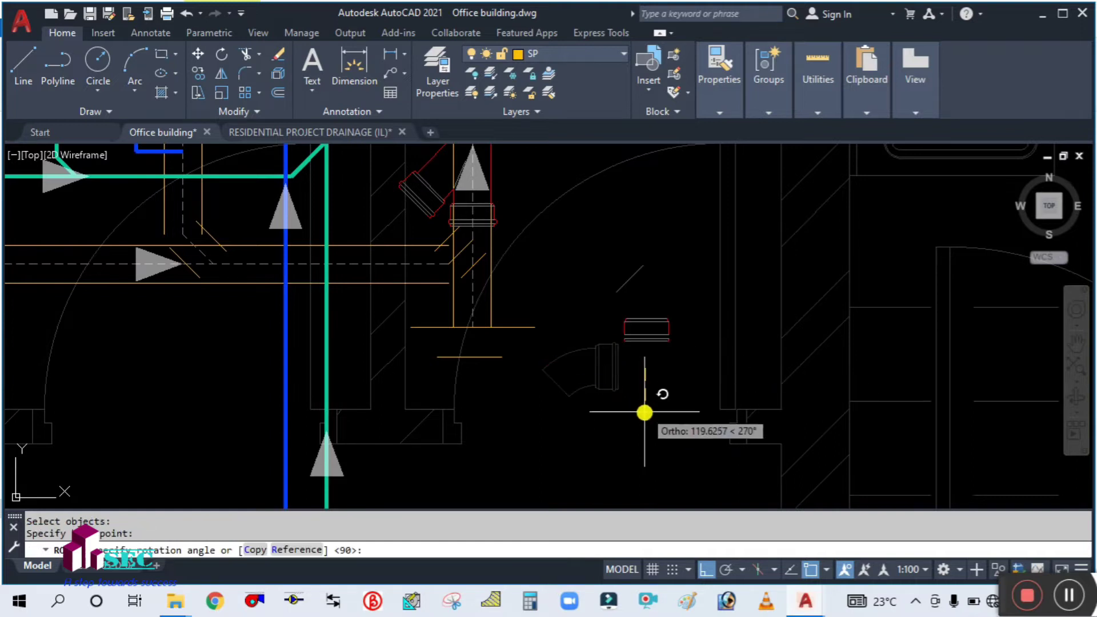
left_click(634, 436)
Step: Mirror the elbow about a horizontal line below it, erasing the source, so its socket faces up
type("mi")
key("Return")
left_click(641, 346)
key("Return")
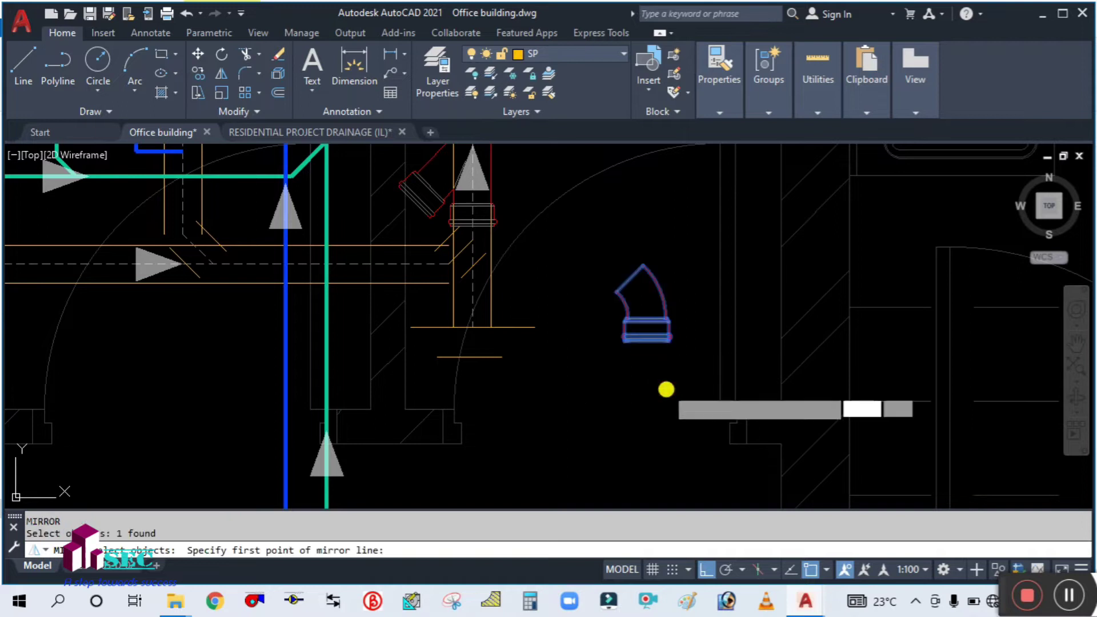
left_click(666, 387)
left_click(575, 400)
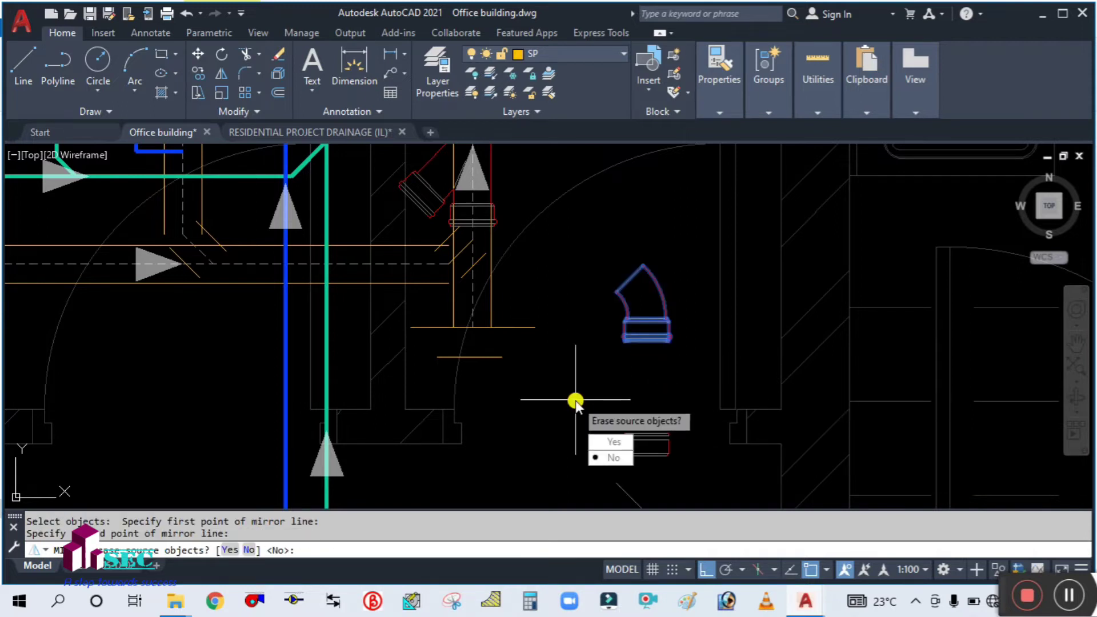
type("y")
key("Return")
scroll(555, 364, "down", 2)
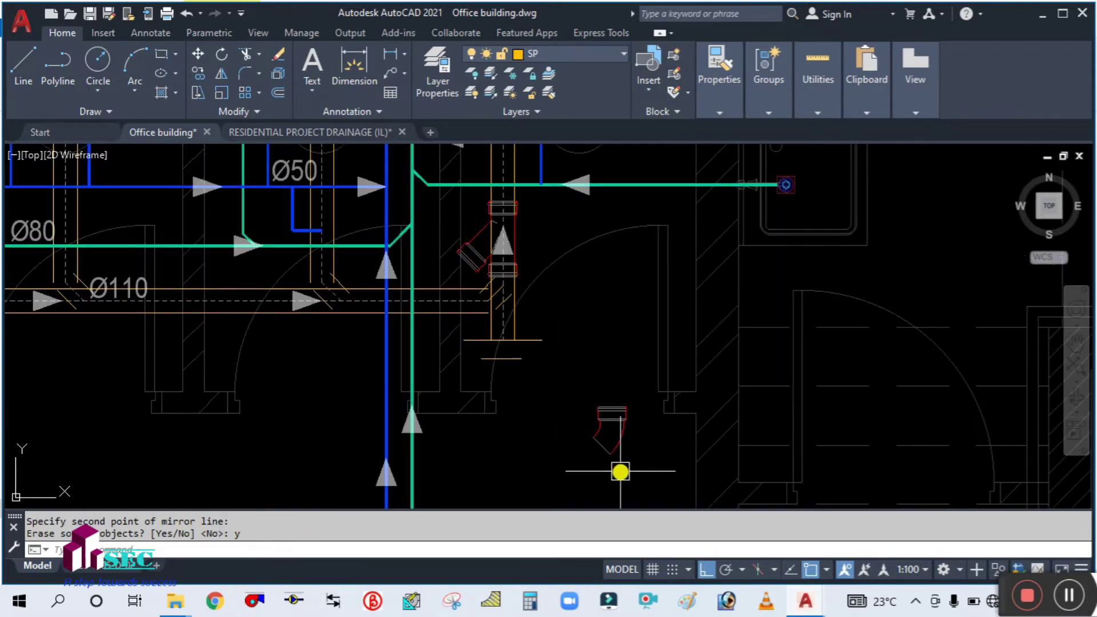
scroll(620, 471, "up", 3)
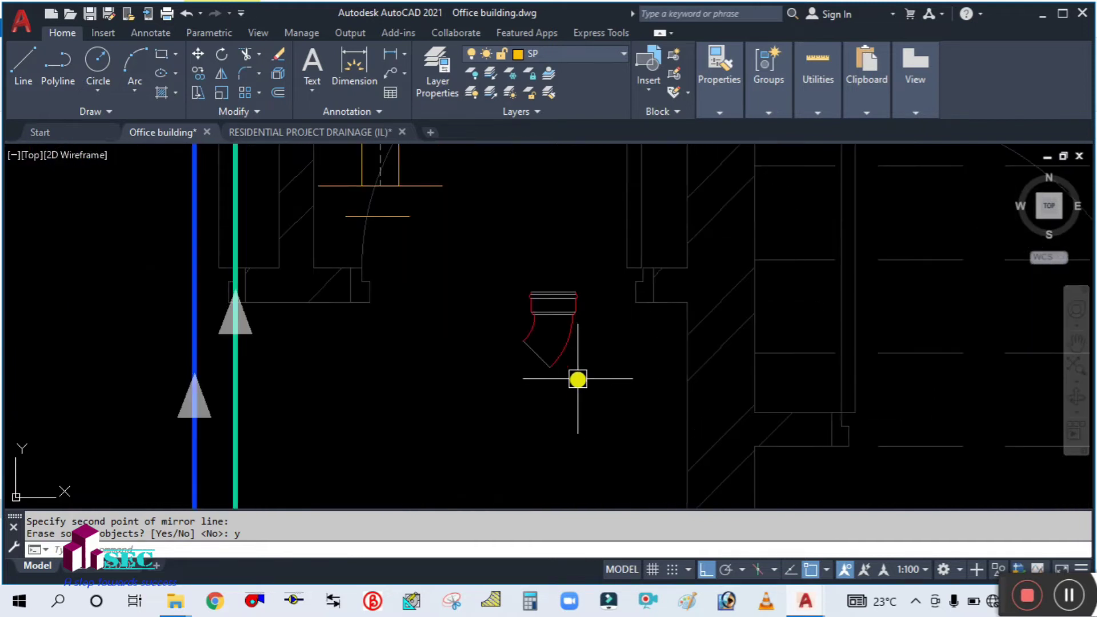
Step: Mirror the upturned elbow about a vertical line through its outer side, erasing the source, so it bends the other way
key("Return")
left_click(569, 331)
key("Return")
left_click(582, 274)
left_click(587, 407)
type("y")
key("Return")
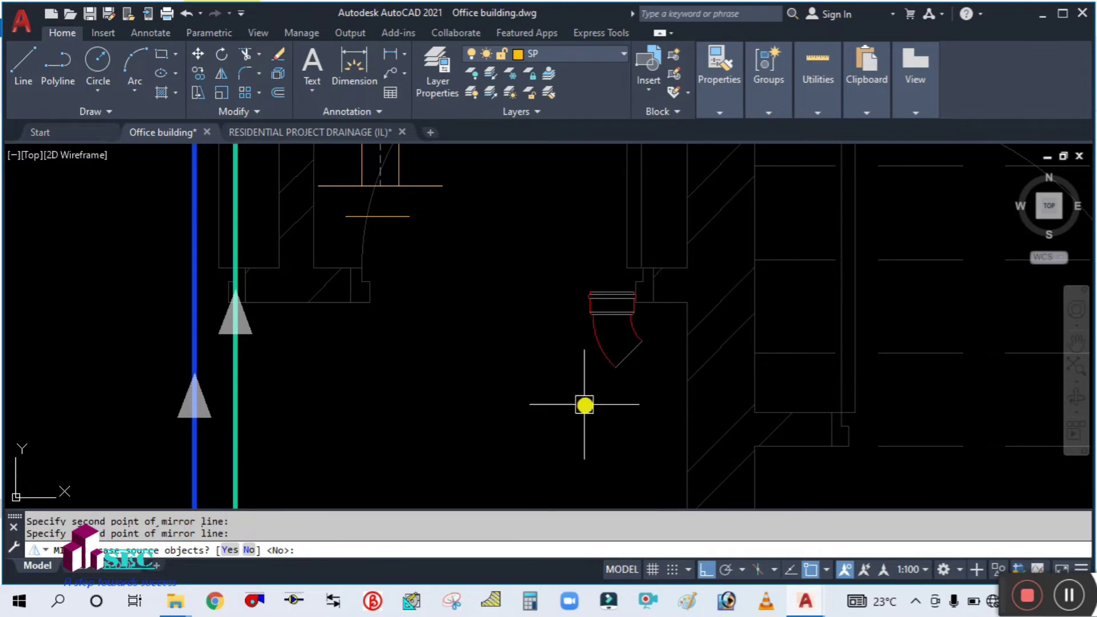
scroll(570, 384, "down", 2)
scroll(551, 377, "up", 4)
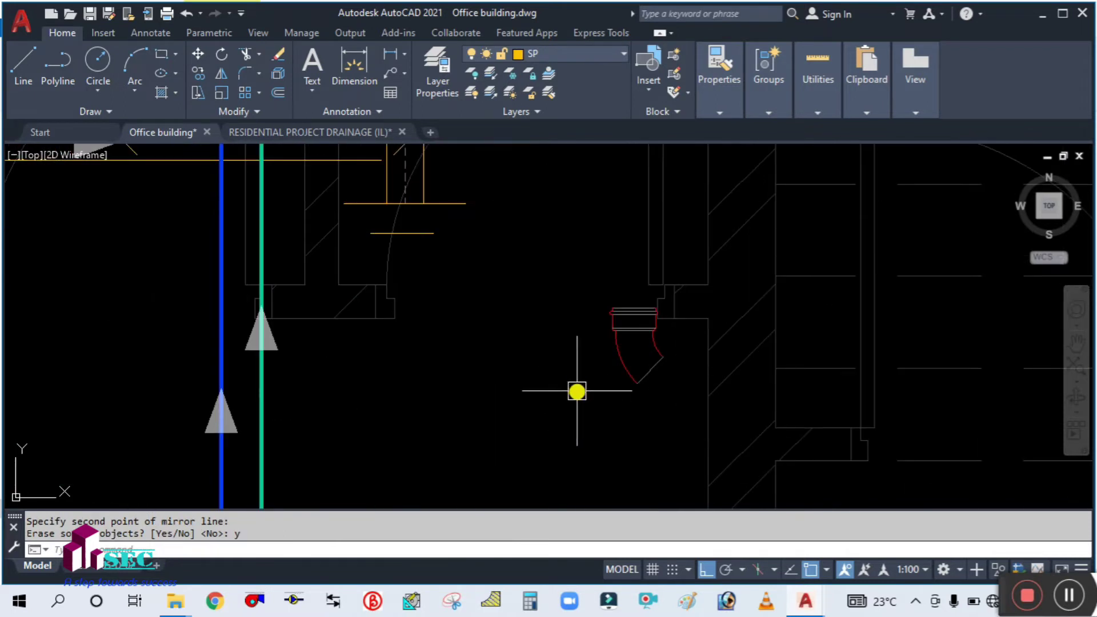
Step: Rotate the mirrored elbow 270° so its socket faces right
type("ro")
key("Return")
left_click(623, 337)
key("Return")
left_click(576, 327)
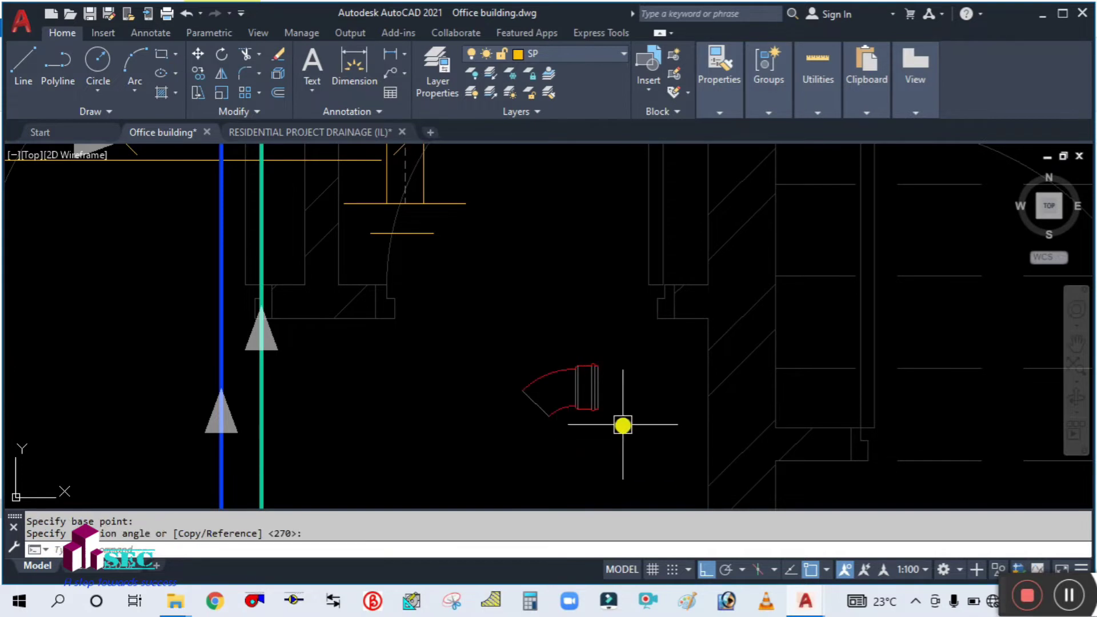
Step: Move the elbow straight up until it is beside the lower end of the vertical soil pipe
type("m")
key("Return")
left_click(603, 396)
key("Return")
left_click(622, 448)
left_click(566, 262)
scroll(507, 416, "down", 3)
scroll(527, 366, "up", 3)
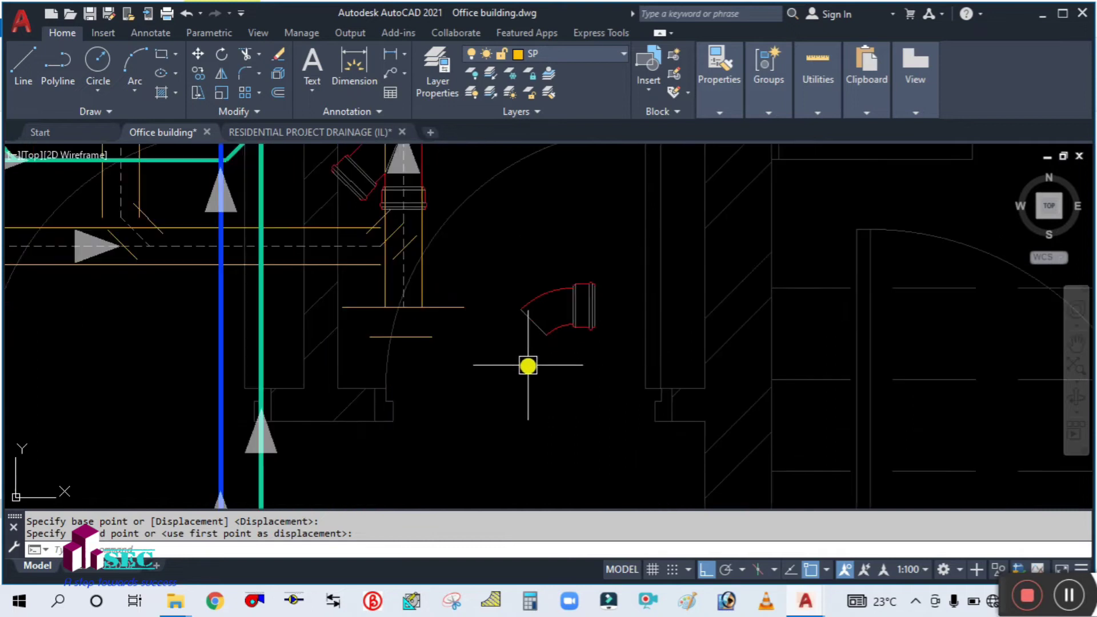
Step: Rotate the elbow 180° so its socket faces left toward the horizontal main
type("o")
key("Return")
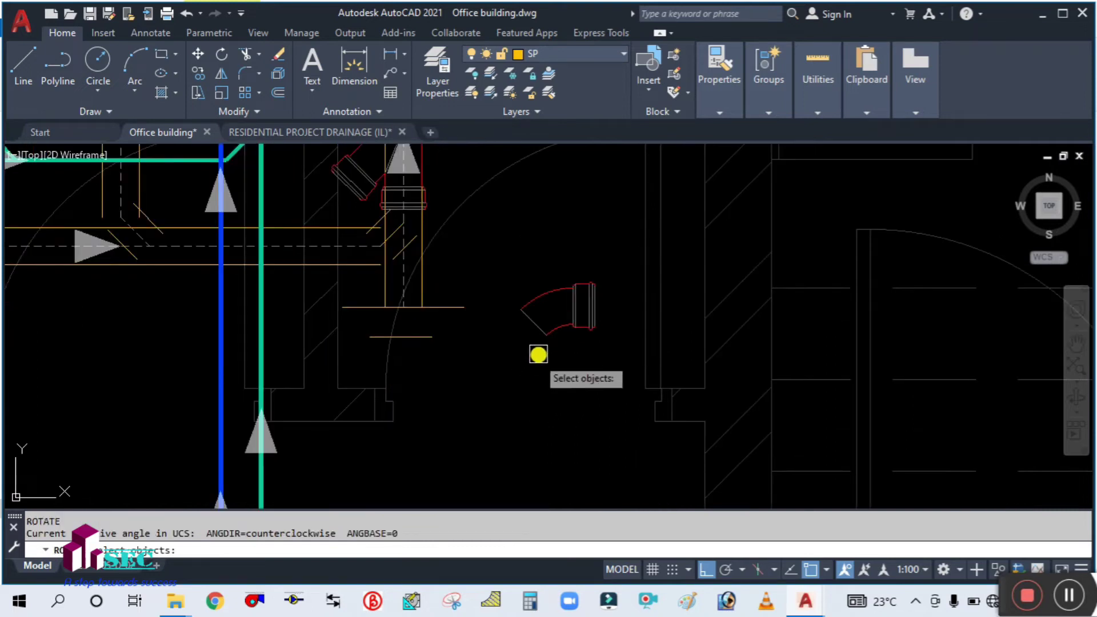
left_click(597, 328)
key("Return")
left_click(609, 313)
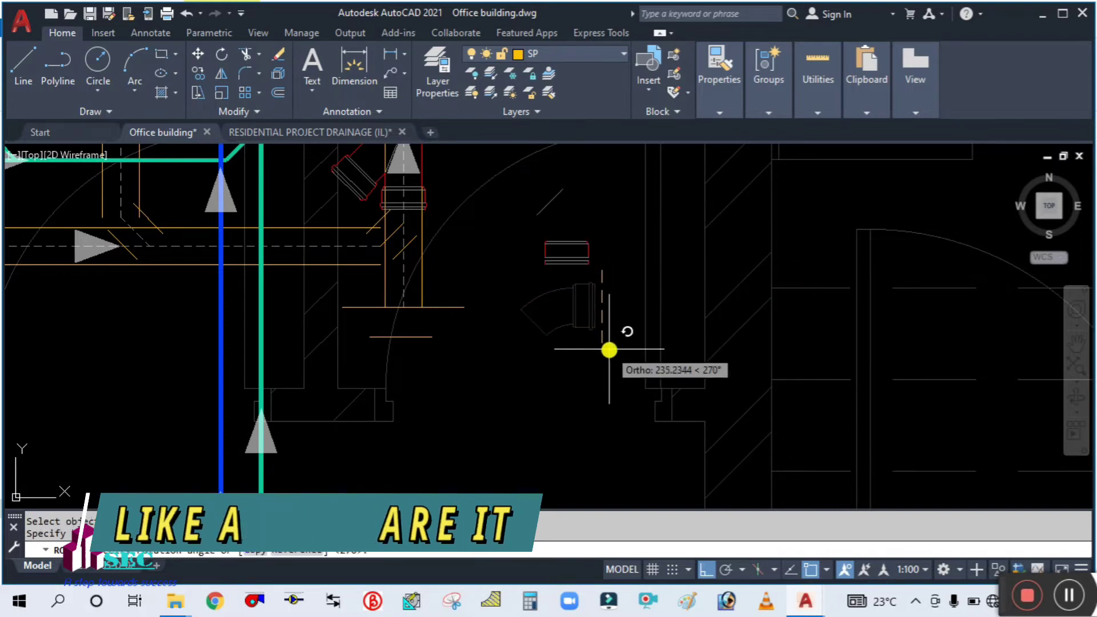
left_click(445, 392)
scroll(522, 359, "down", 3)
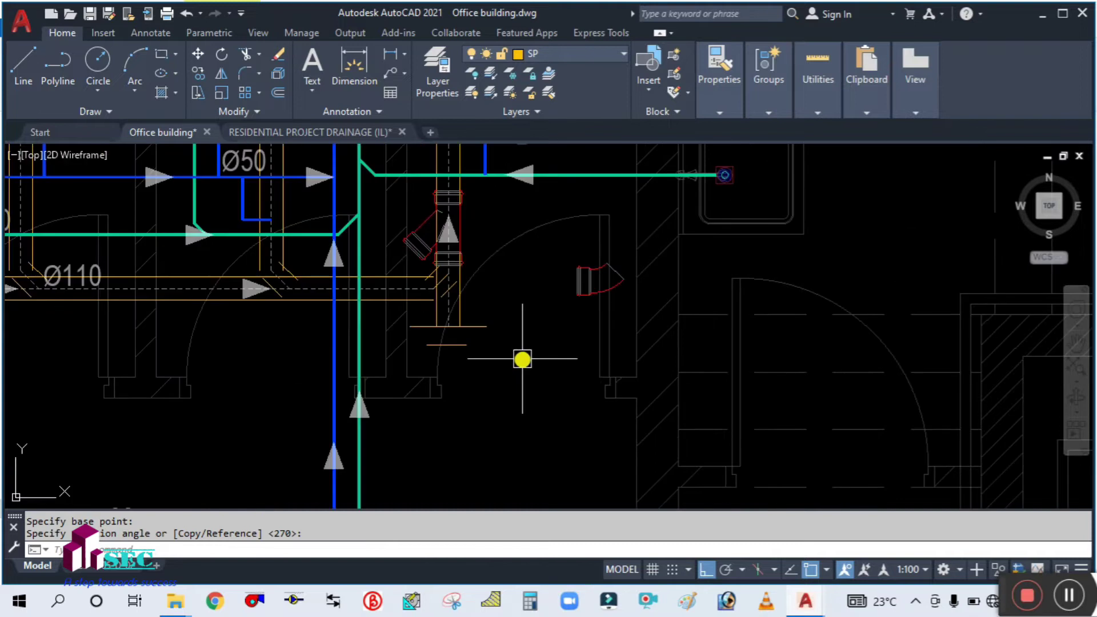
Step: Move the elbow by its angled end onto the midpoint of the lower Y-branch's side socket
scroll(535, 316, "up", 3)
type("m")
key("Return")
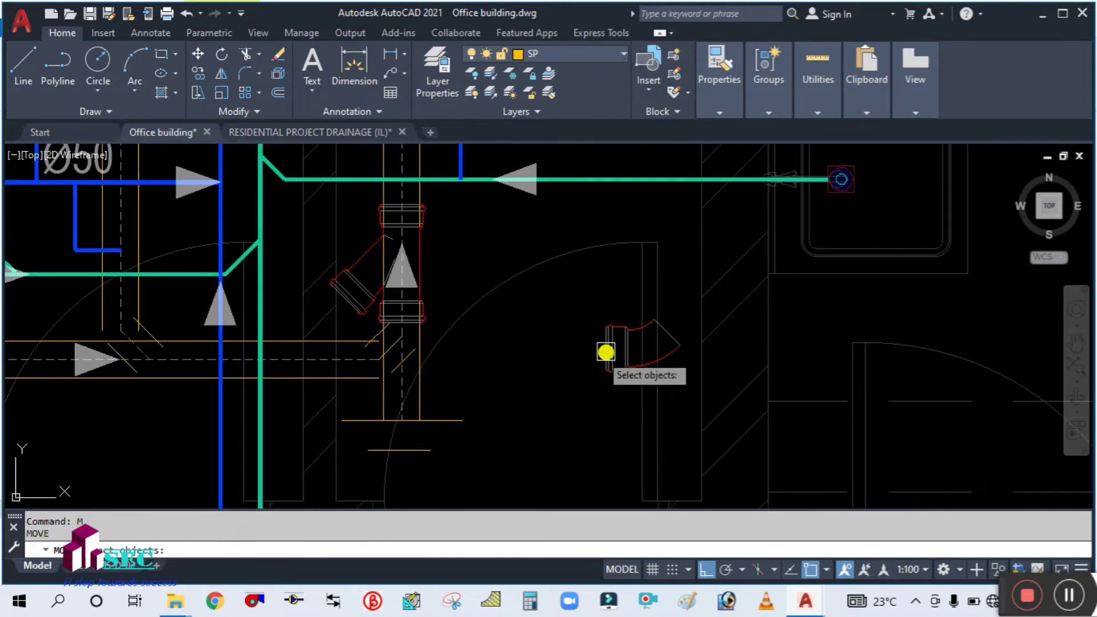
left_click(613, 350)
scroll(674, 331, "up", 5)
key("Return")
left_click(627, 335)
scroll(617, 362, "down", 3)
scroll(262, 309, "up", 4)
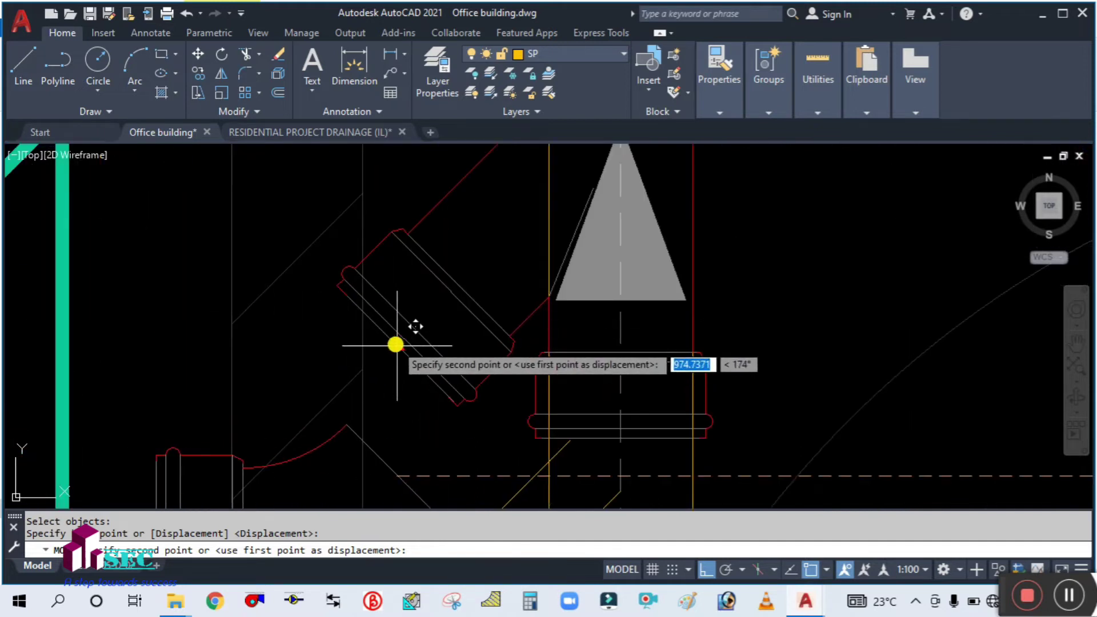
left_click(390, 366)
scroll(390, 366, "down", 5)
middle_click_drag(480, 379, 483, 350)
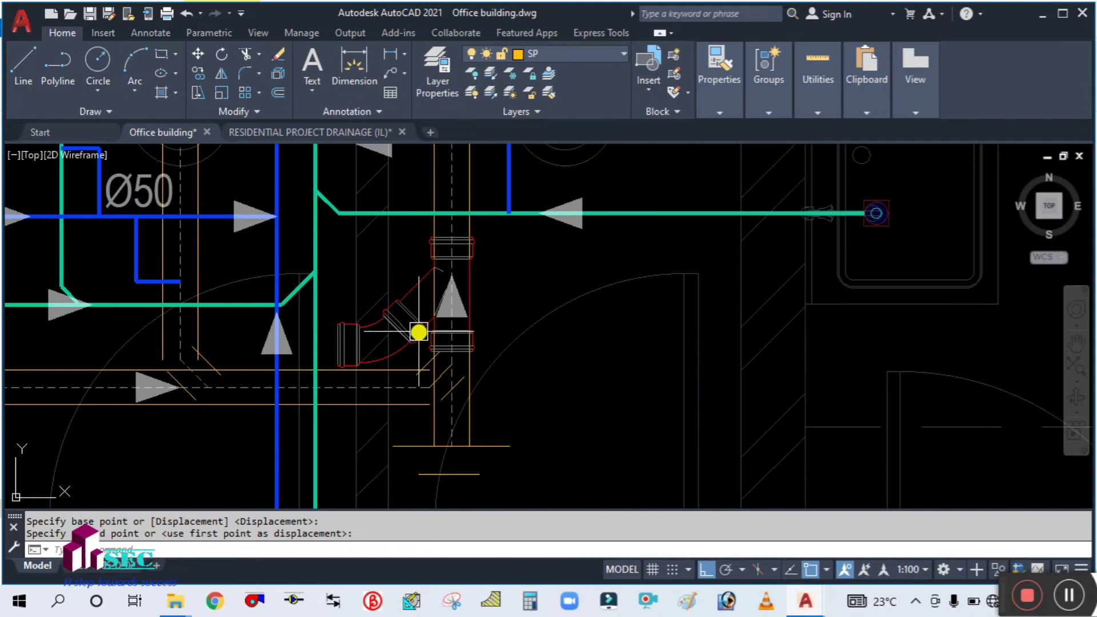
Step: Move the lower Y-branch and its elbow together straight down so the elbow socket meets the horizontal main's dashed centreline
key("space")
scroll(394, 343, "up", 3)
left_click(335, 311)
left_click(397, 291)
scroll(320, 343, "up", 4)
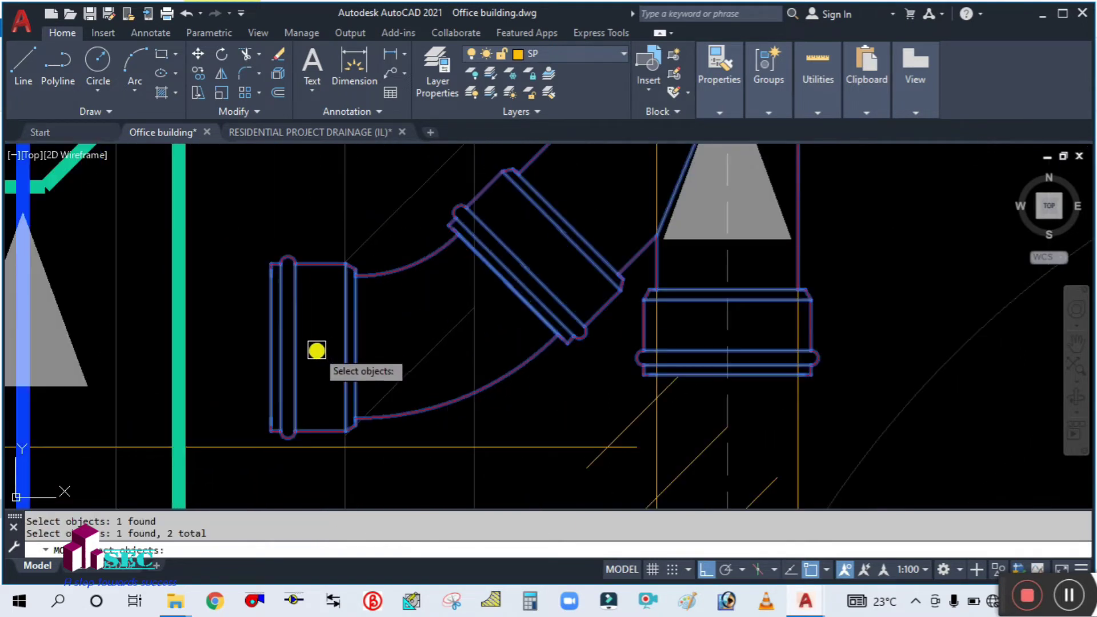
key("space")
left_click(269, 353)
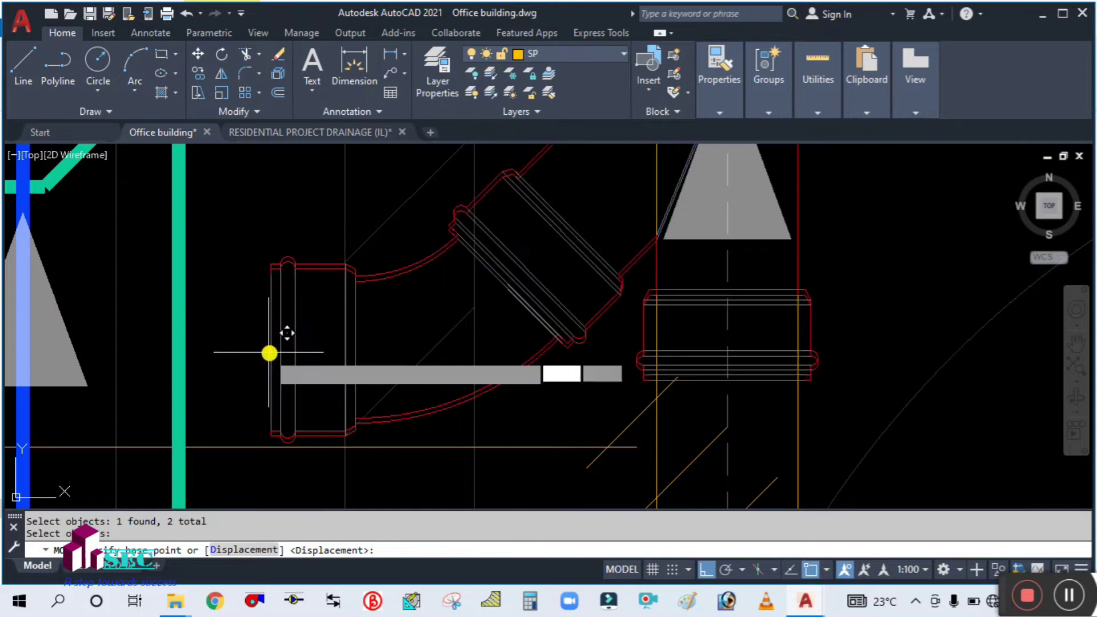
scroll(270, 358, "down", 4)
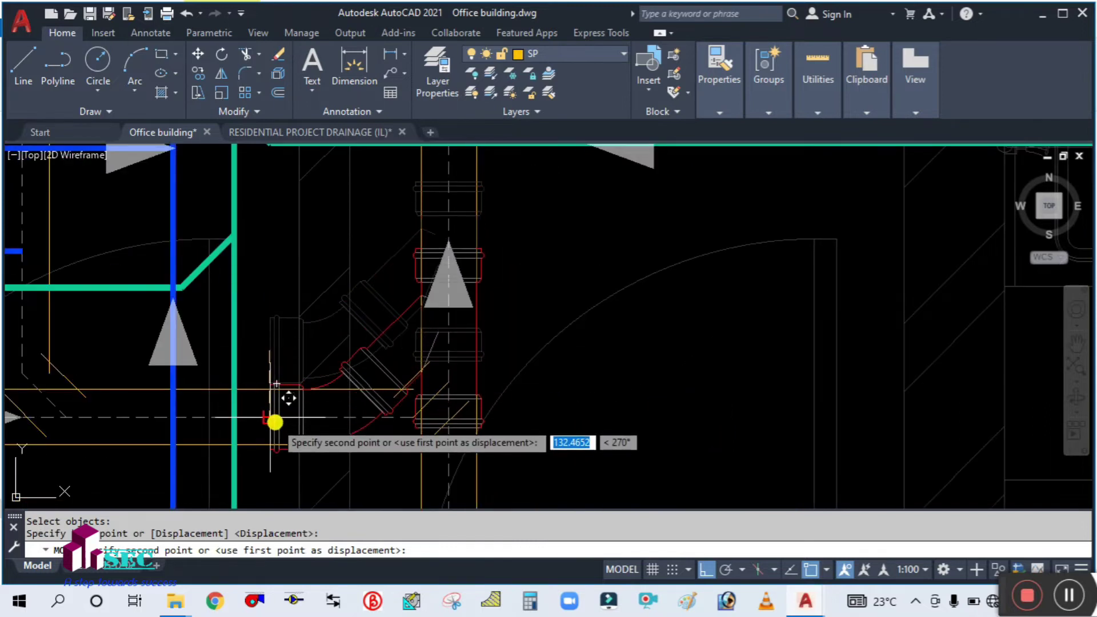
left_click(271, 421)
scroll(536, 279, "down", 2)
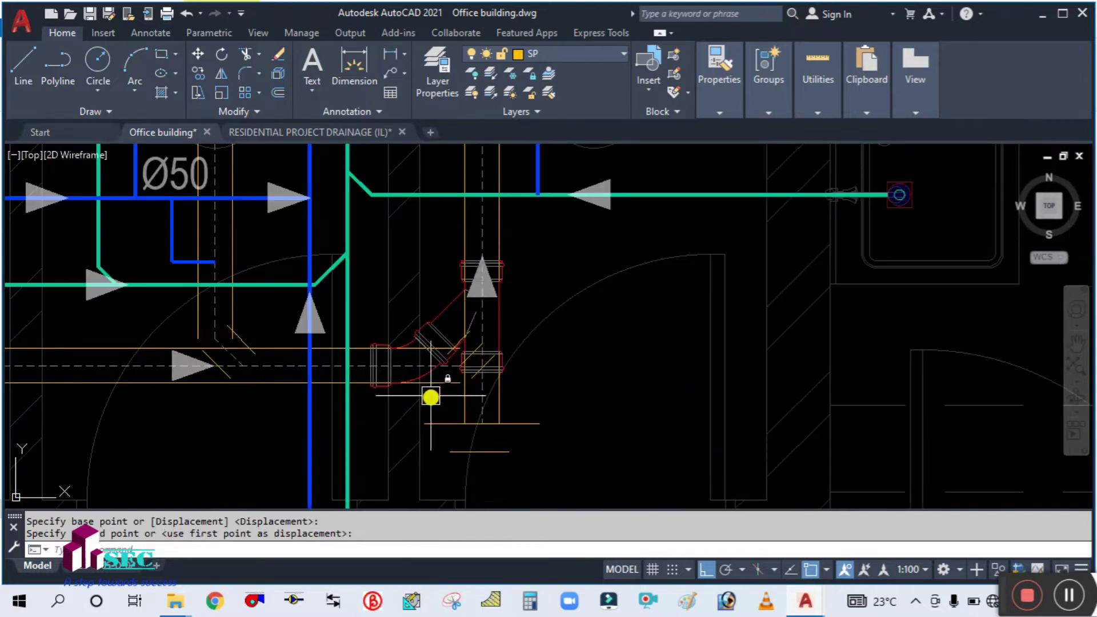
Step: Trim the pipe lines and centrelines inside the Y-branch and elbow, using the three outer socket edges as cutting edges
scroll(430, 396, "up", 2)
scroll(346, 378, "up", 2)
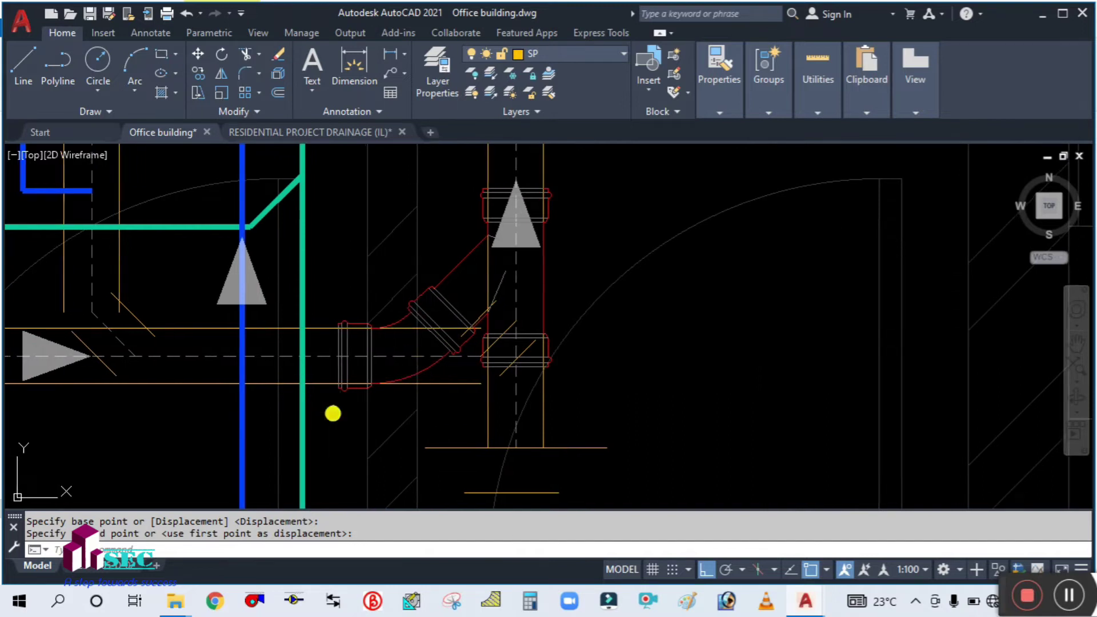
type("tr")
key("Return")
type("t")
key("Return")
scroll(350, 388, "up", 2)
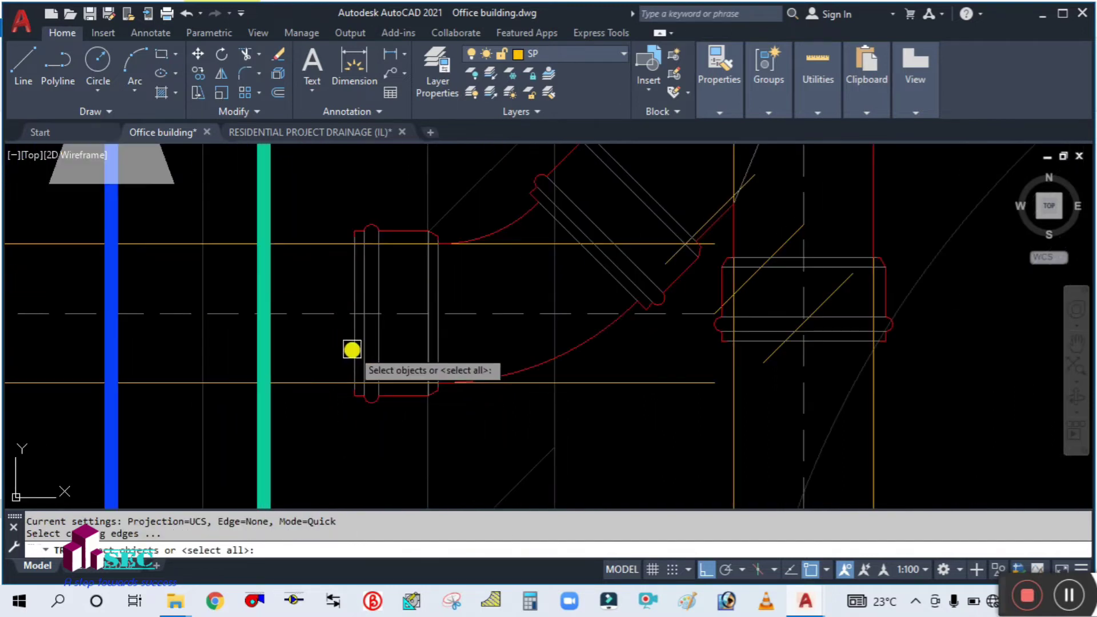
left_click(350, 368)
scroll(345, 385, "down", 2)
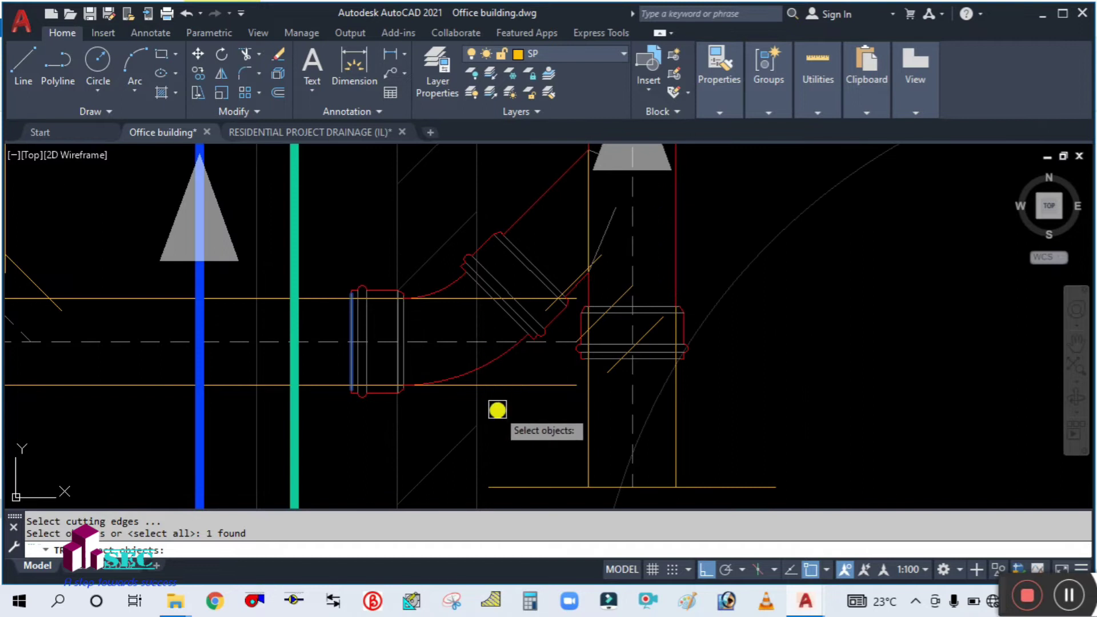
scroll(611, 362, "up", 4)
left_click(584, 369)
scroll(584, 368, "down", 3)
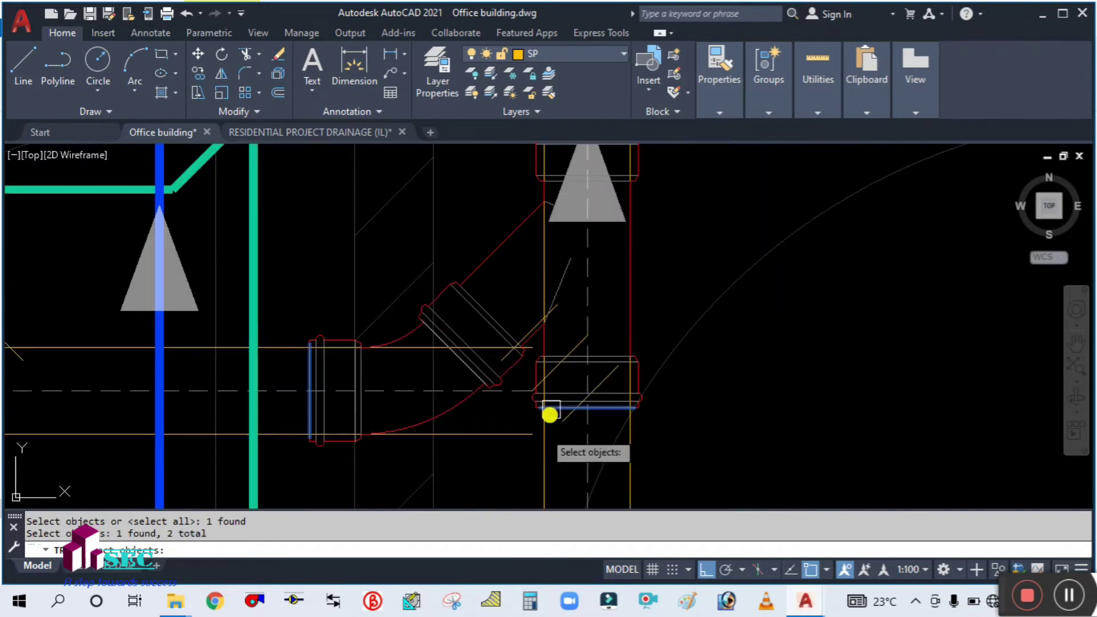
scroll(646, 436, "up", 4)
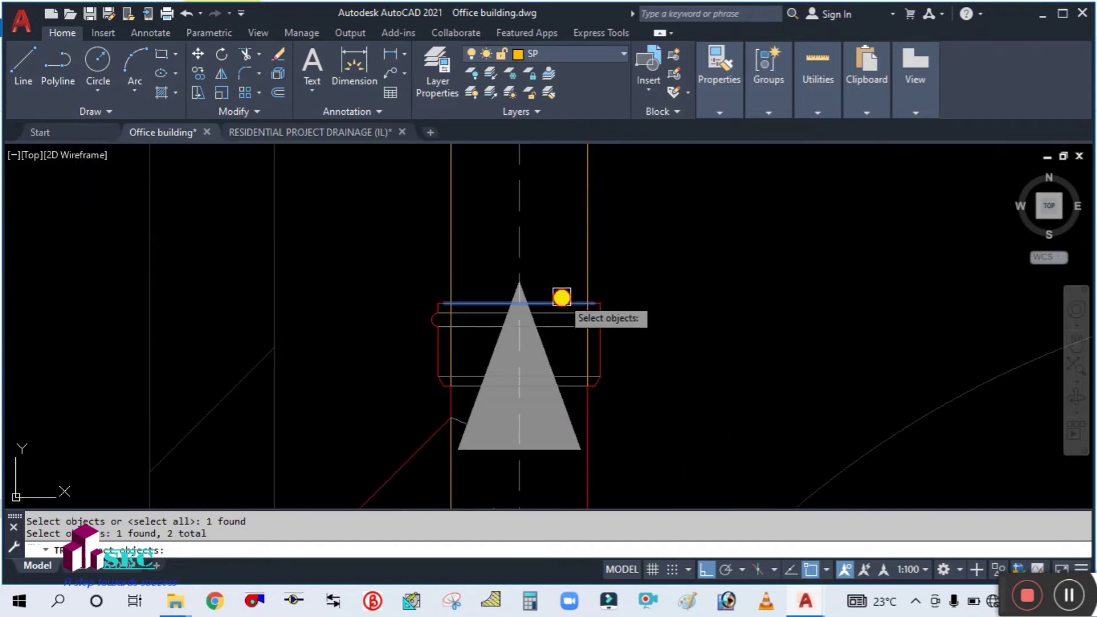
left_click(562, 297)
scroll(561, 275, "down", 3)
key("Return")
mouse_move(601, 360)
left_mouse_down()
mouse_move(445, 361)
mouse_move(381, 189)
left_mouse_up()
scroll(480, 327, "down", 4)
scroll(497, 406, "up", 5)
key("Escape")
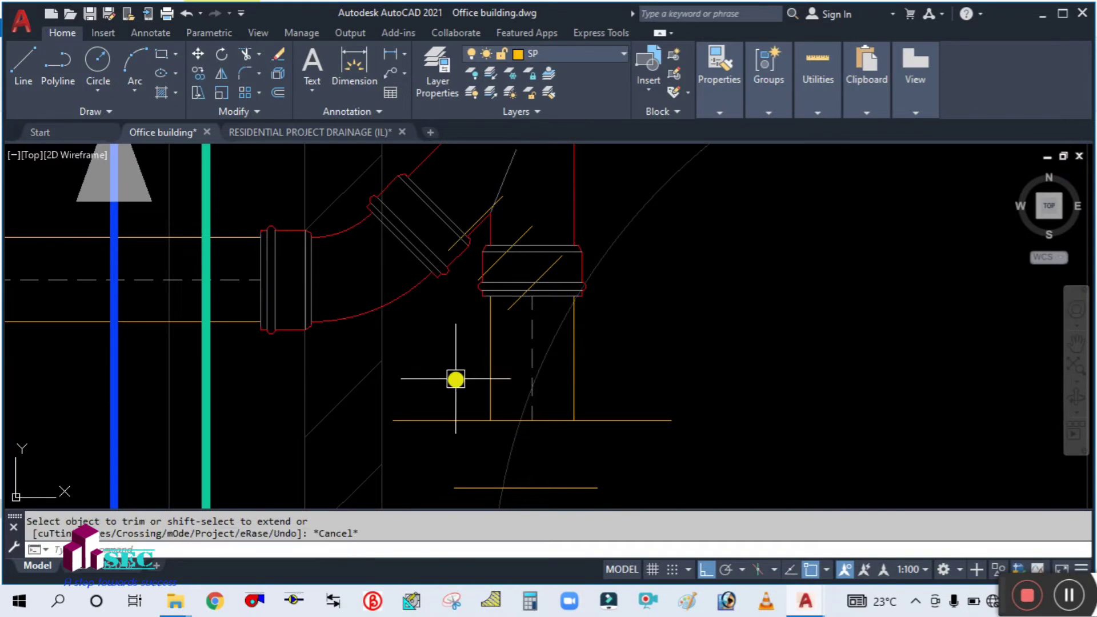
Step: Erase the three leftover diagonal tick lines over the lower Y-branch
middle_click_drag(502, 197, 508, 290)
scroll(504, 296, "up", 3)
scroll(427, 329, "up", 2)
left_click(428, 329)
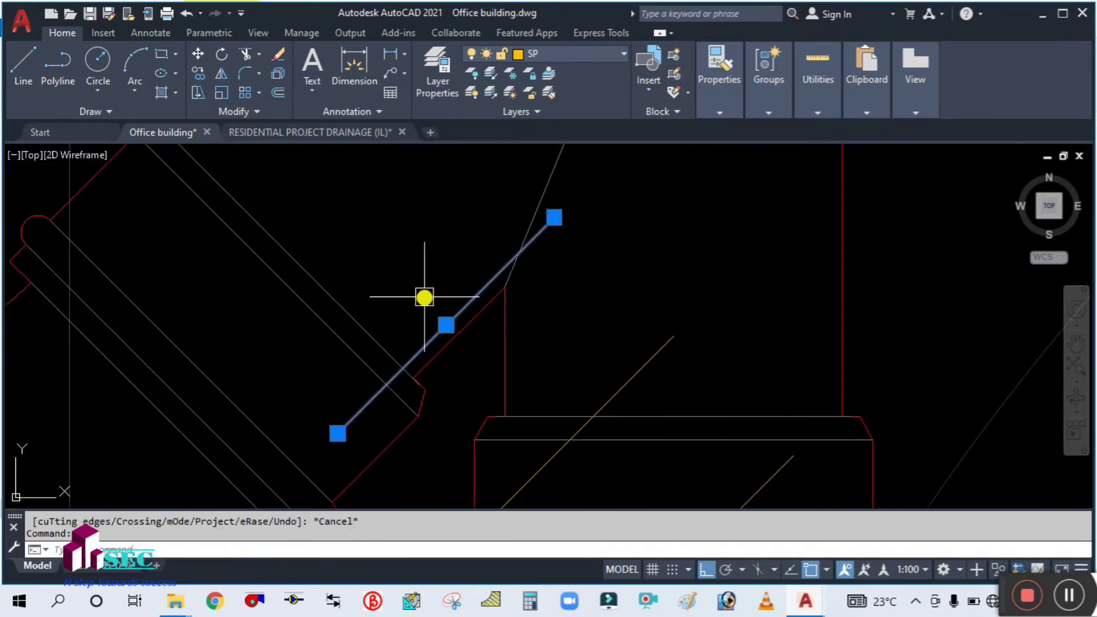
type("E")
key("Return")
scroll(425, 279, "down", 2)
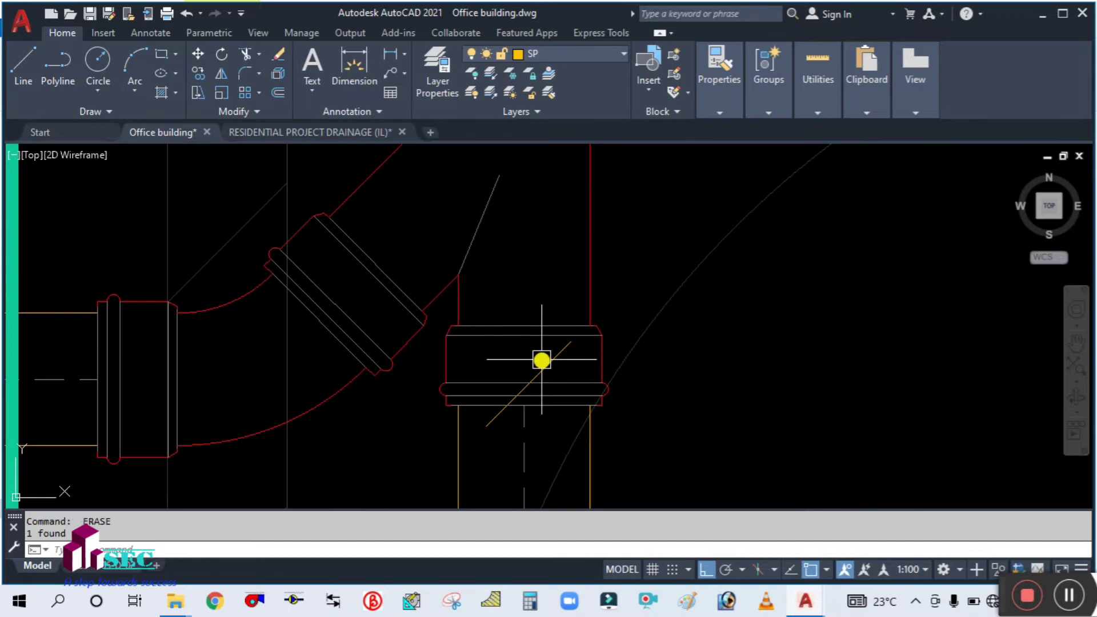
key("Escape")
scroll(540, 320, "down", 4)
middle_click_drag(595, 298, 605, 356)
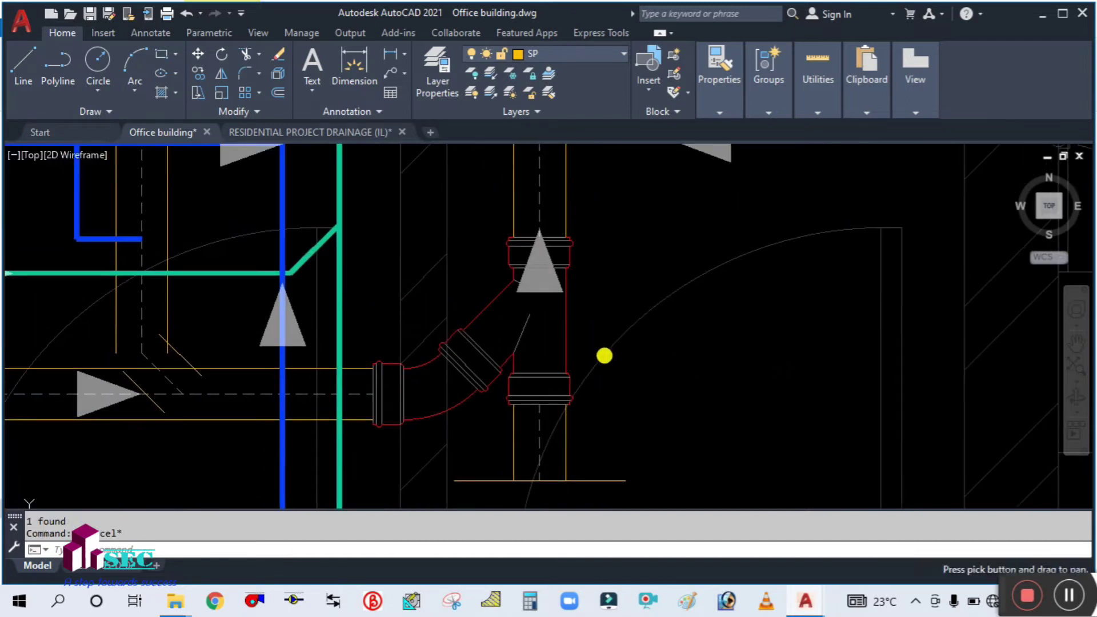
Step: Match the lower Y-branch and its elbow to the properties of the horizontal main's pipe line
type("ma")
key("Return")
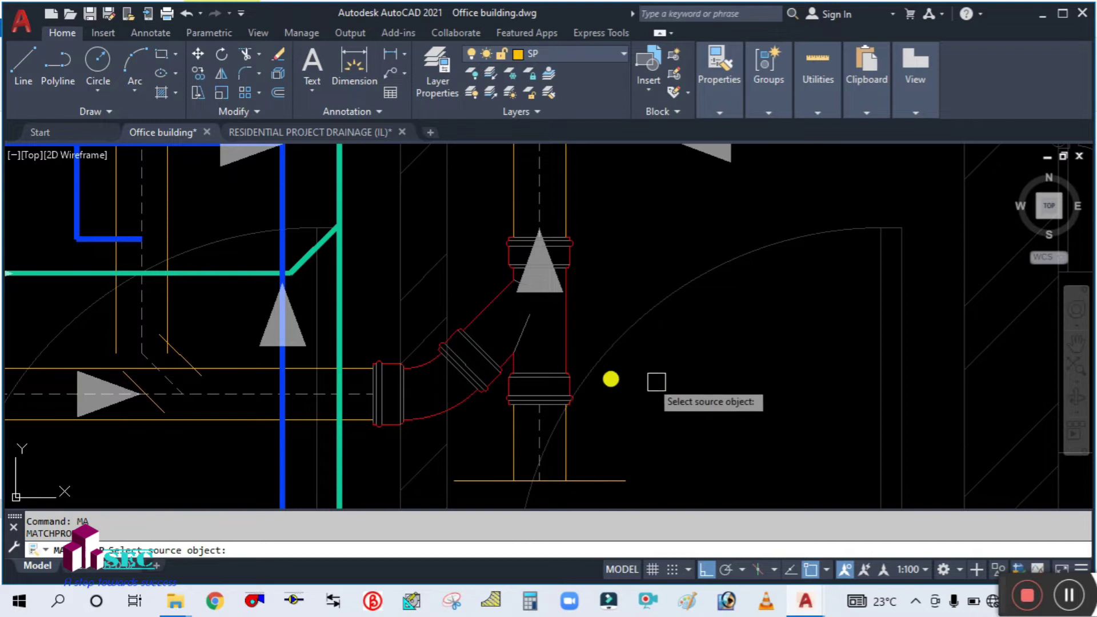
left_click(220, 419)
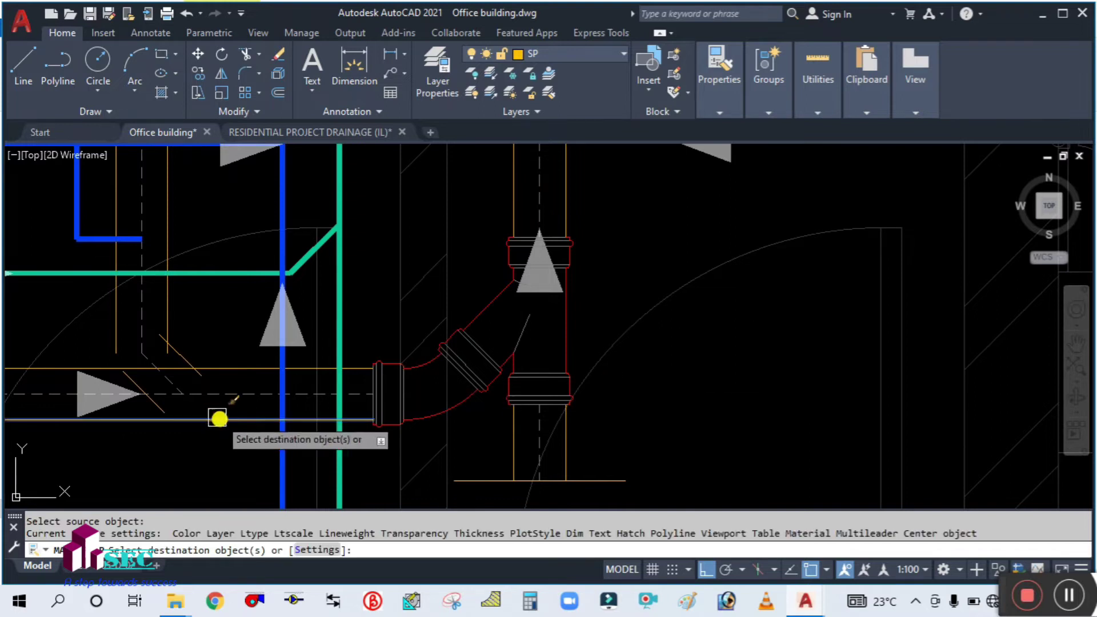
left_click(482, 303)
left_click(435, 409)
key("Escape")
scroll(642, 283, "down", 4)
middle_click_drag(637, 312, 700, 411)
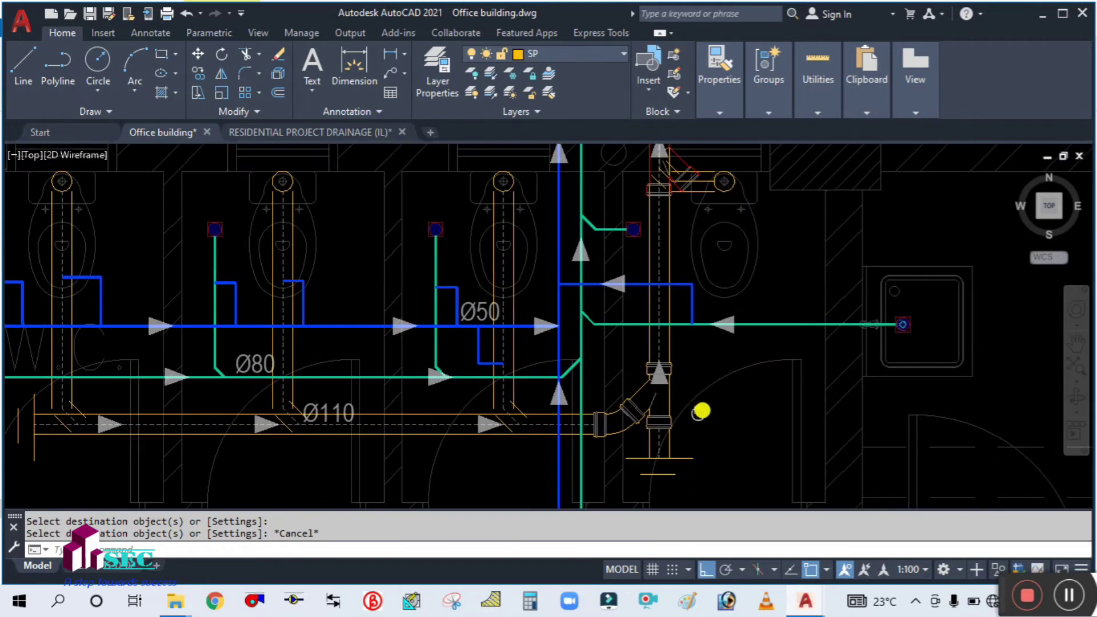
Step: Copy the capped cleanout symbol from the fittings frame by its top edge midpoint onto the lower Y-branch's bottom socket midpoint
scroll(646, 461, "up", 6)
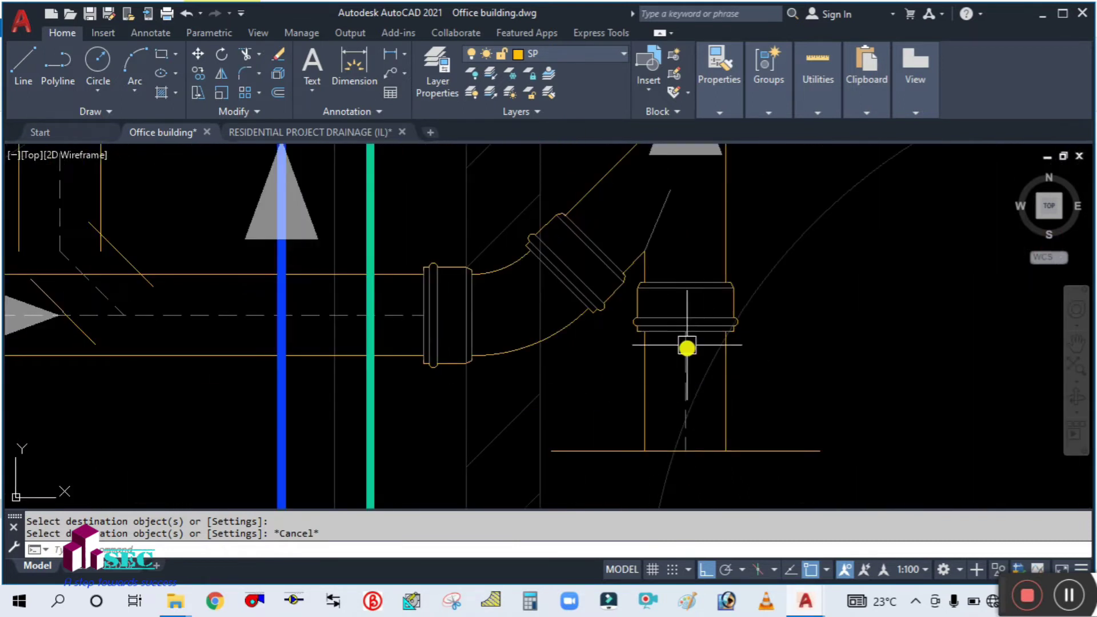
scroll(686, 347, "down", 8)
middle_click_drag(123, 435, 550, 303)
scroll(551, 303, "down", 6)
middle_click_drag(222, 333, 541, 219)
scroll(494, 249, "down", 2)
scroll(251, 196, "up", 9)
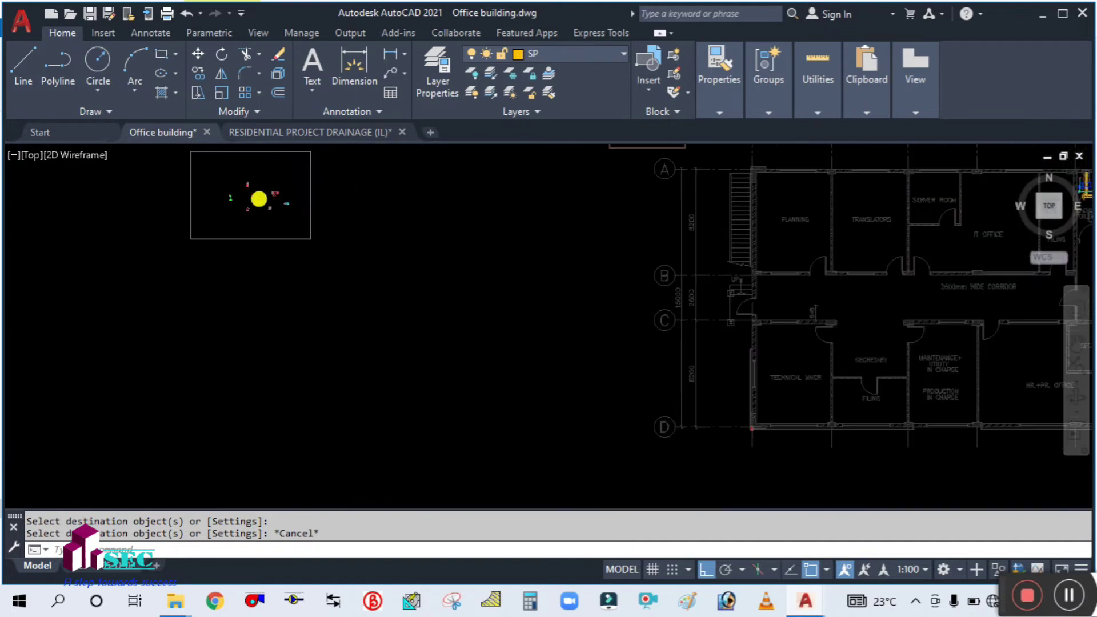
scroll(338, 272, "up", 5)
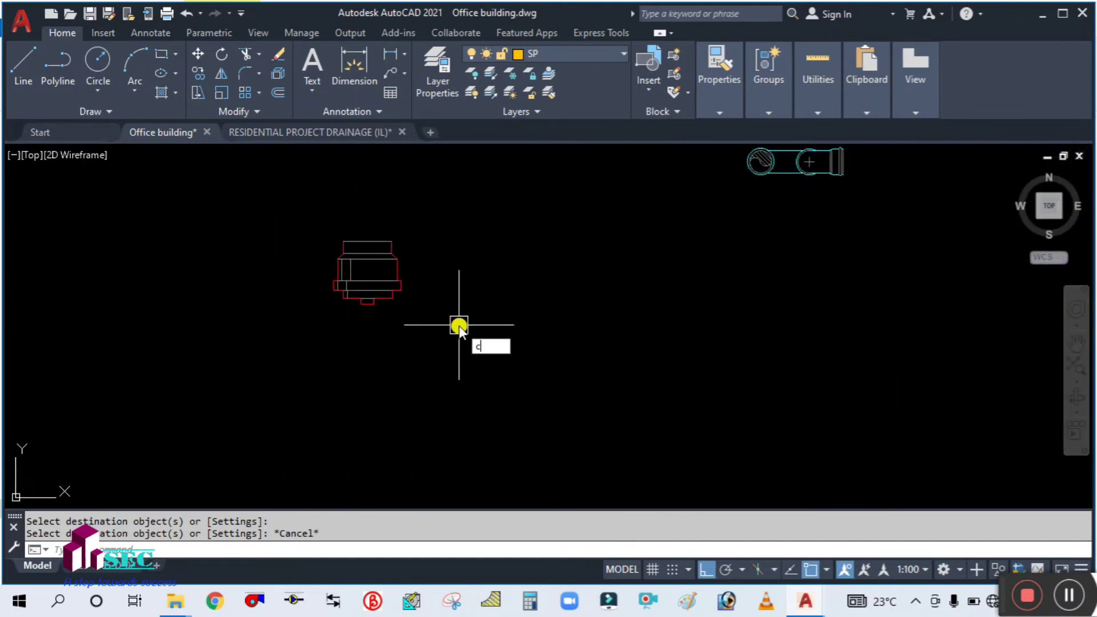
type("o")
key("Return")
left_click(378, 258)
key("Return")
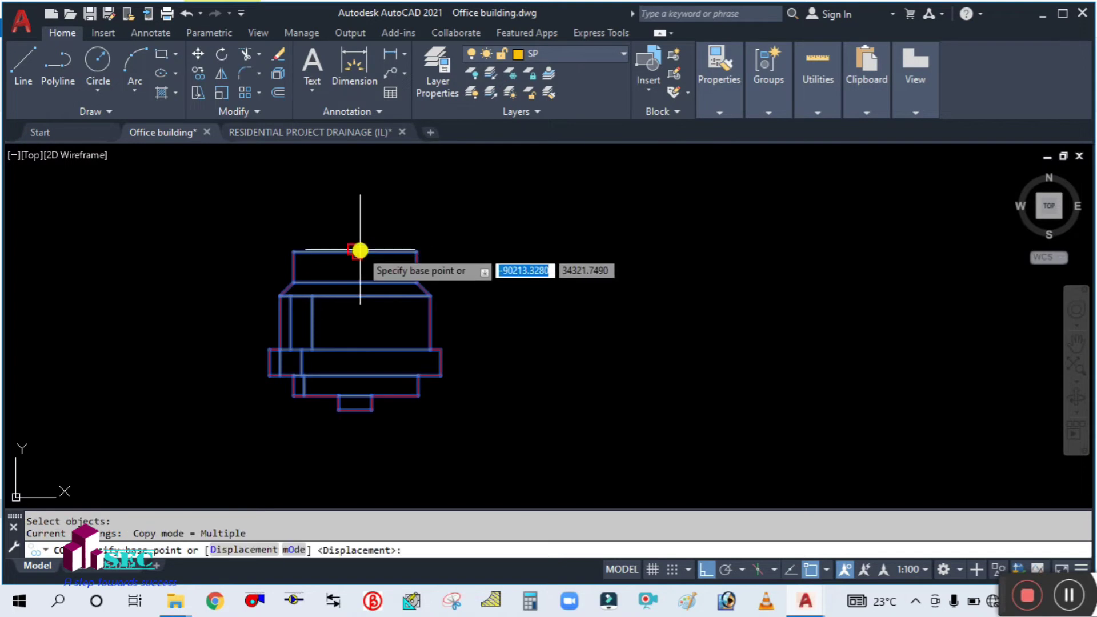
left_click(359, 244)
scroll(282, 306, "down", 5)
scroll(297, 310, "down", 2)
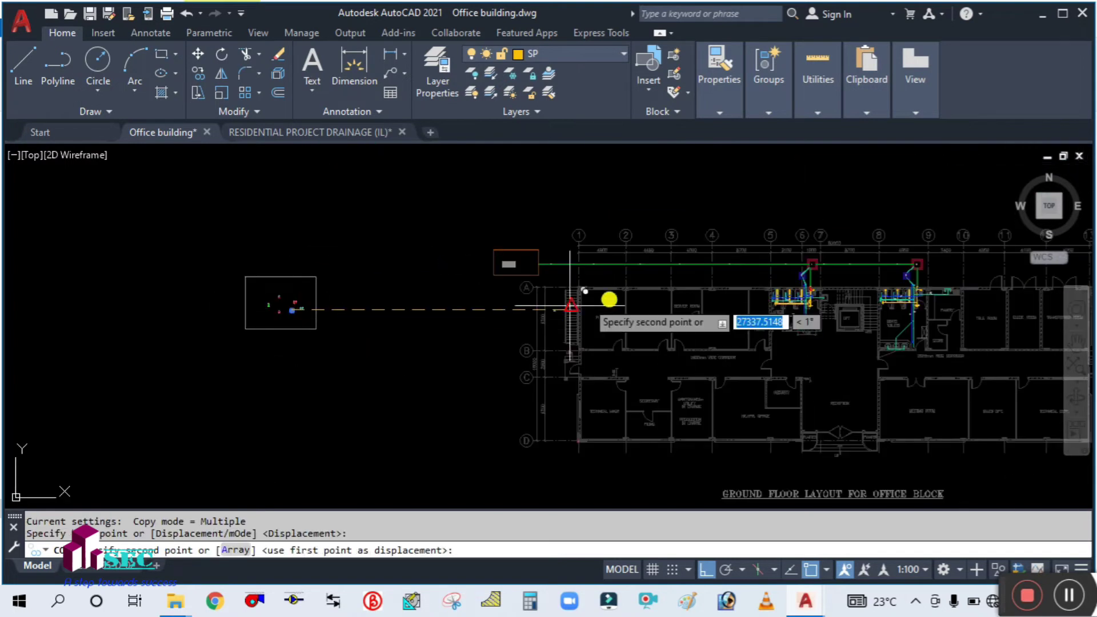
scroll(811, 303, "up", 6)
scroll(808, 261, "up", 4)
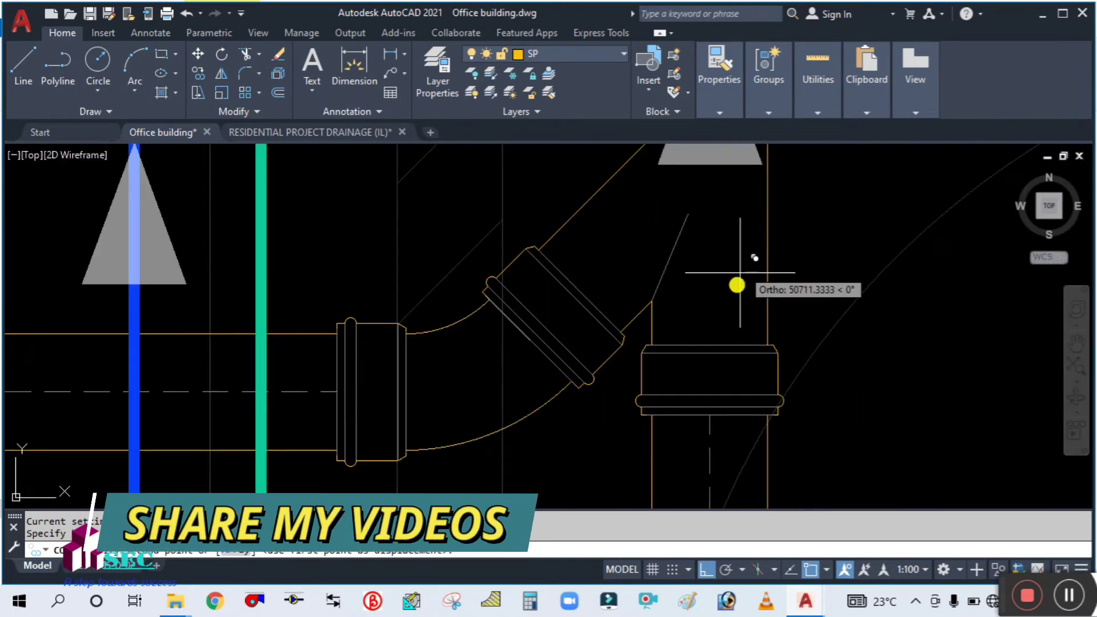
left_click(709, 415)
scroll(649, 294, "down", 5)
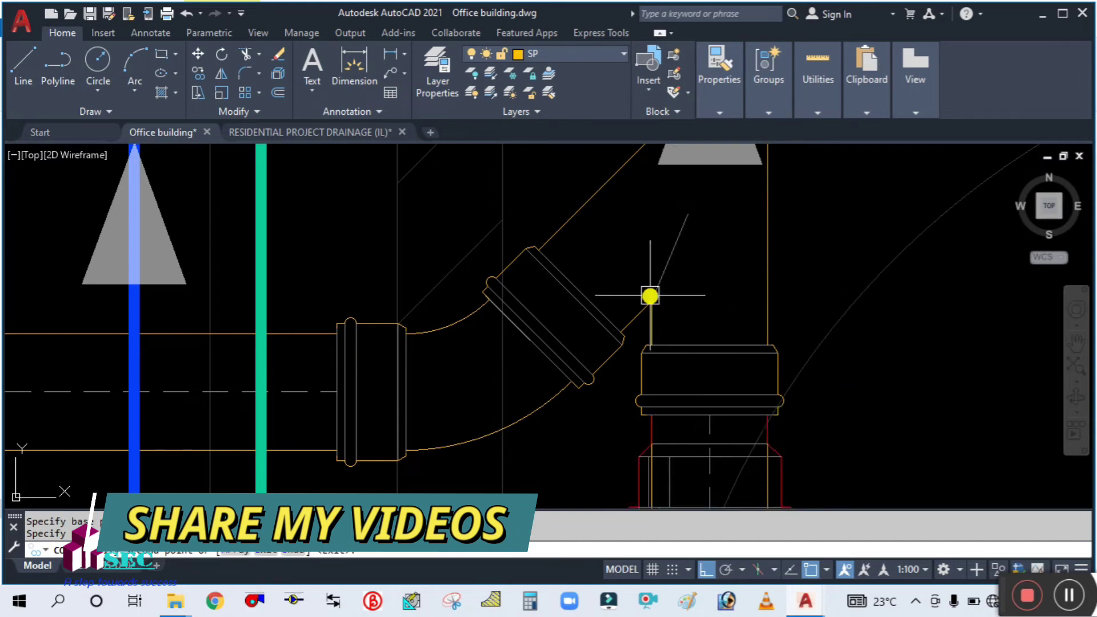
key("Escape")
Step: Erase the old horizontal end-cap lines at the lower end of the vertical pipe
scroll(727, 413, "up", 3)
middle_click_drag(694, 408, 690, 331)
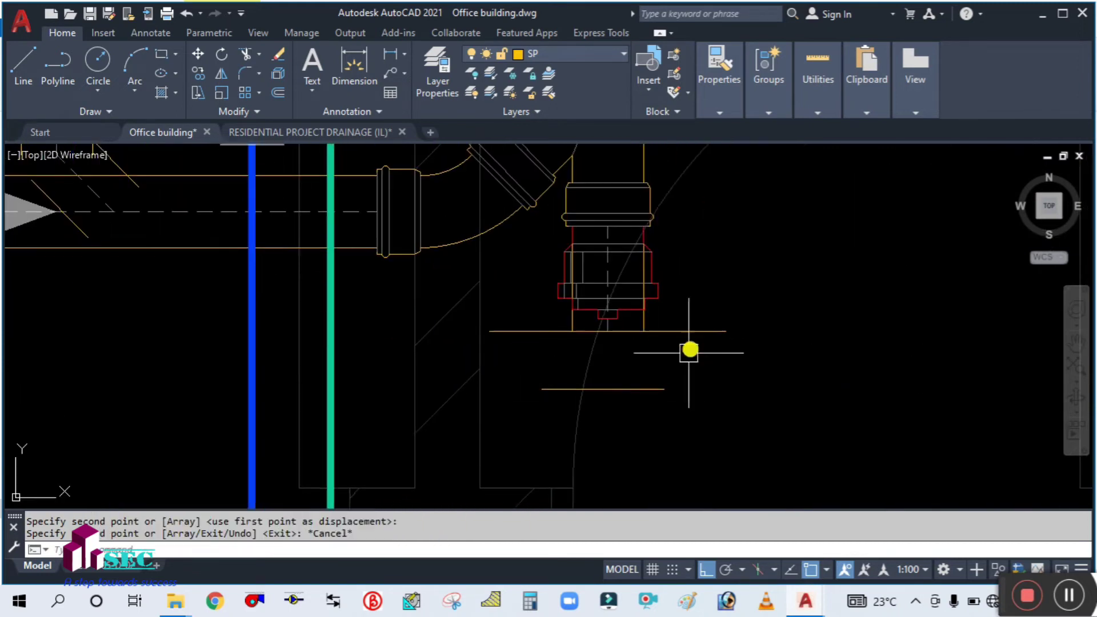
left_click(661, 387)
type("e")
key("Return")
key("Escape")
Step: Move the cleanout fitting straight down by 50
type("m")
key("Return")
left_click(664, 295)
key("Return")
left_click(709, 238)
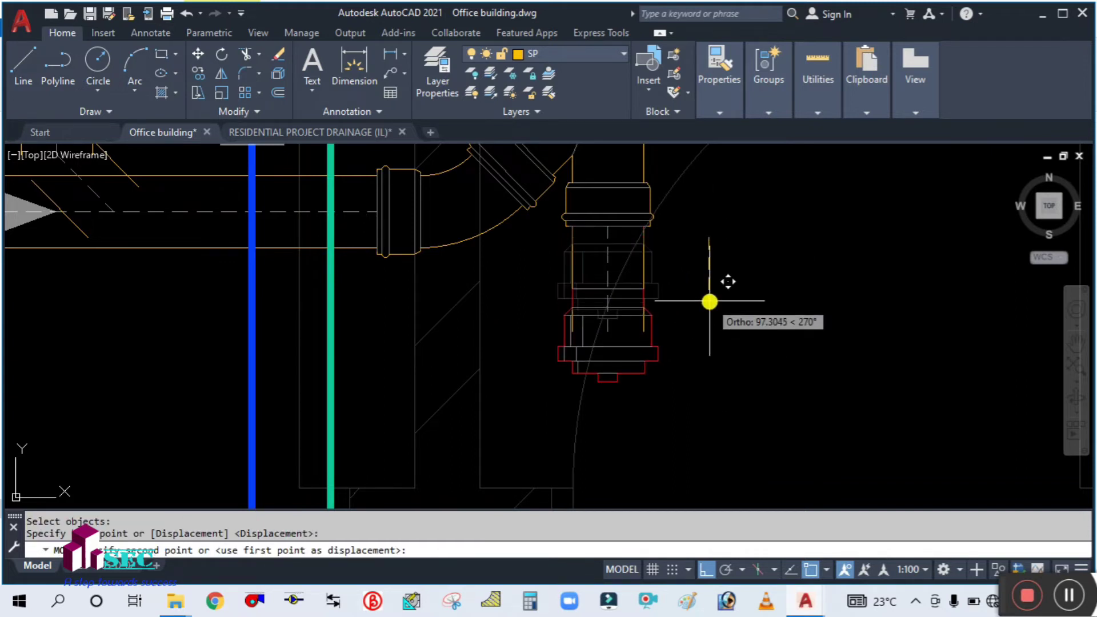
type("50")
key("Return")
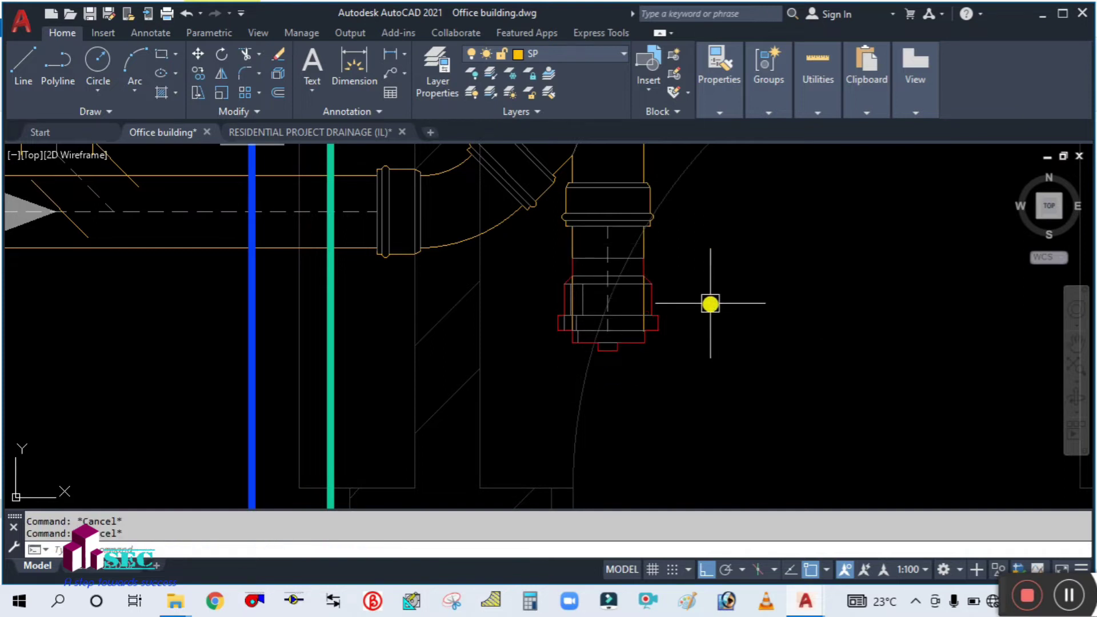
Step: Trim the pipe lines and centreline inside the cleanout fitting, using its top edge as the cutting edge
middle_click_drag(702, 310, 705, 366)
type("tr")
key("Return")
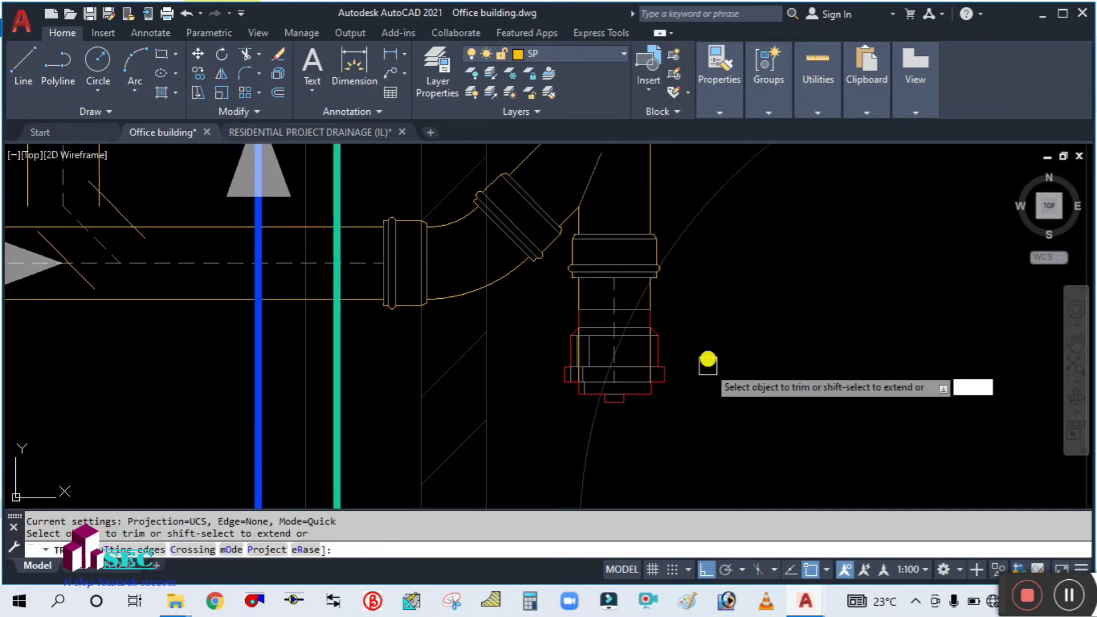
type("t")
key("Return")
scroll(685, 343, "up", 3)
left_click(543, 274)
key("Return")
left_click(713, 340)
left_click(320, 338)
key("Return")
key("Escape")
Step: Match the cleanout fitting to the properties of the lower Y-branch
scroll(543, 368, "down", 4)
type("ma")
key("Return")
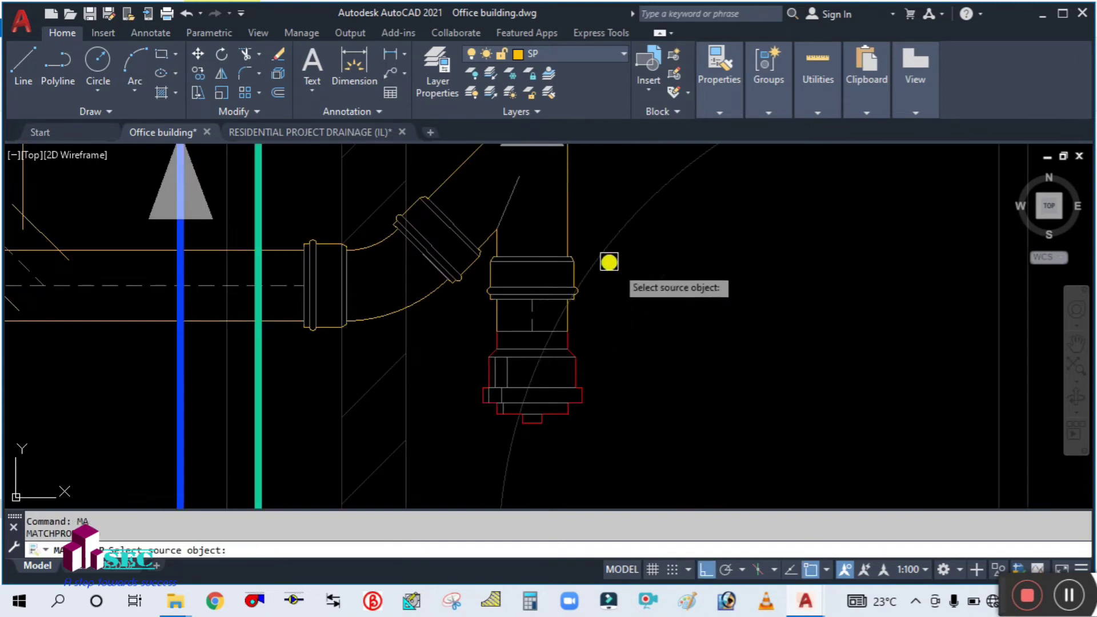
left_click(563, 218)
left_click(571, 404)
key("Escape")
scroll(743, 426, "down", 5)
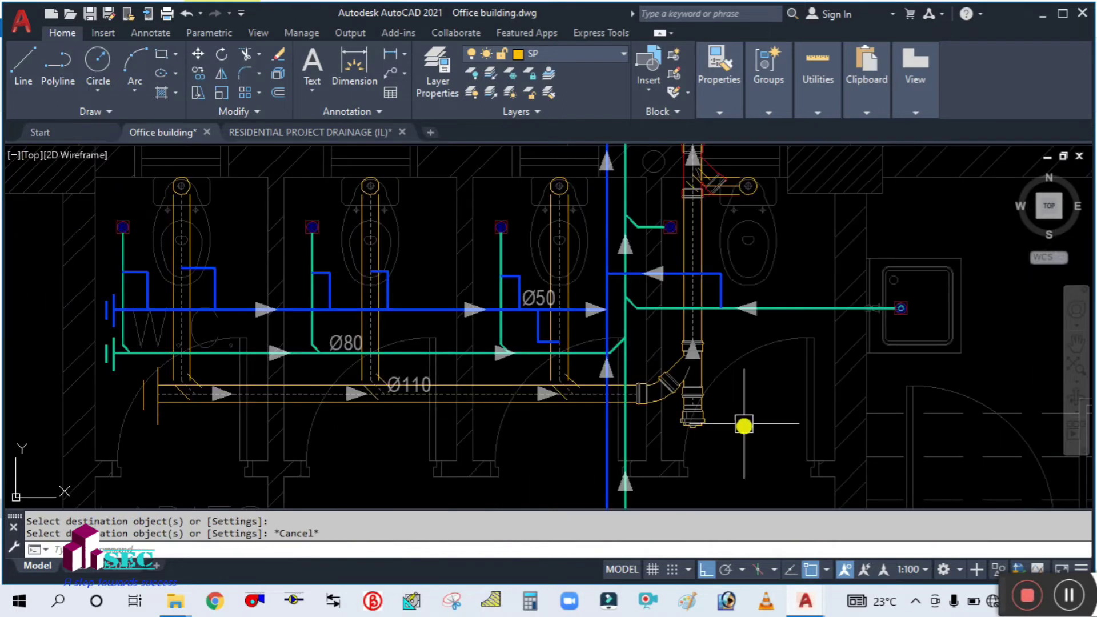
Step: Copy the lower Y-branch and its elbow together horizontally to the empty space left of the toilets
scroll(711, 398, "up", 2)
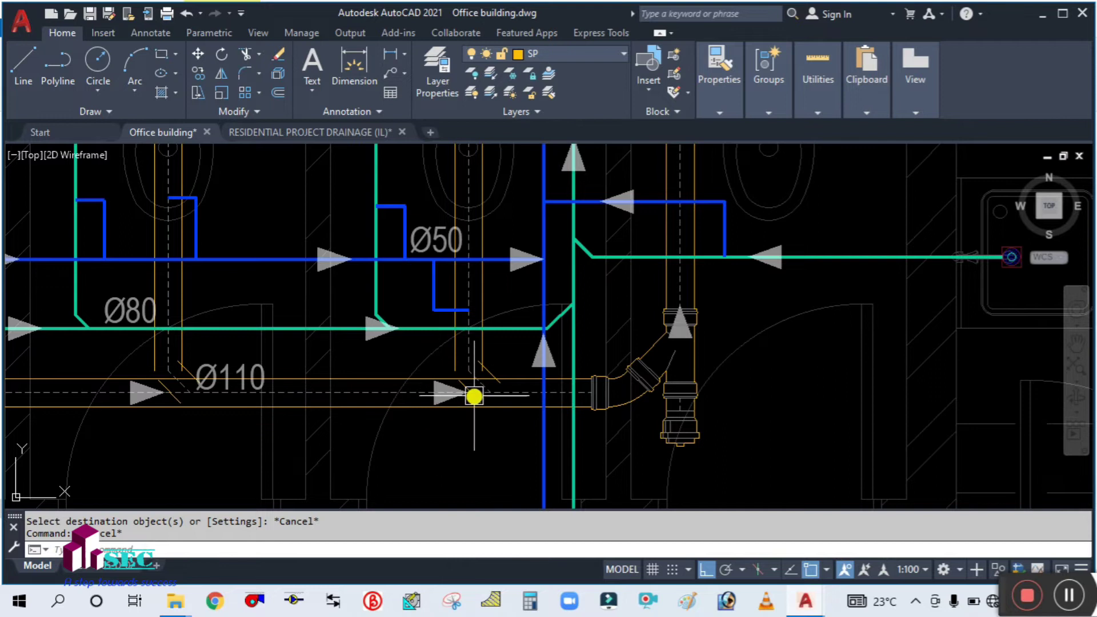
scroll(477, 400, "down", 2)
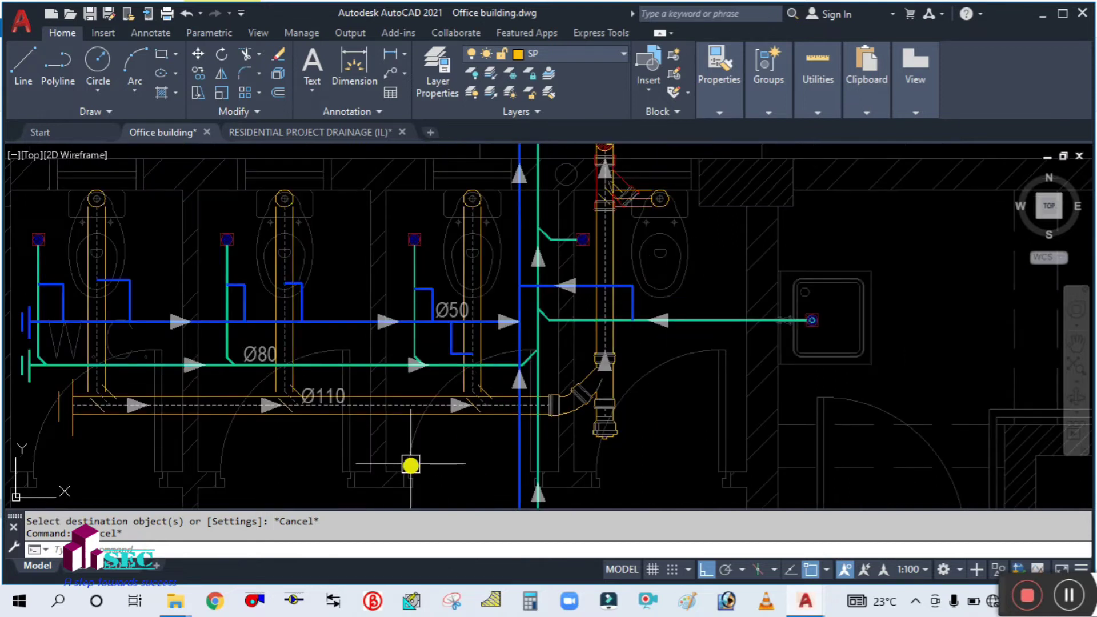
scroll(410, 464, "up", 2)
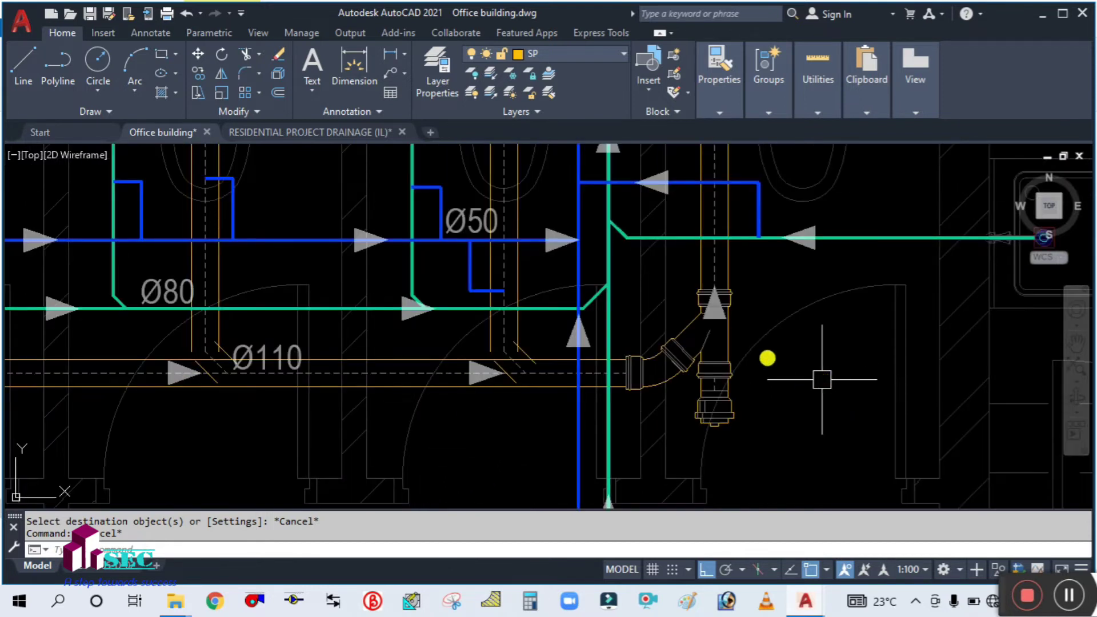
type("co")
key("Return")
scroll(753, 325, "up", 2)
left_click(710, 345)
scroll(715, 341, "down", 2)
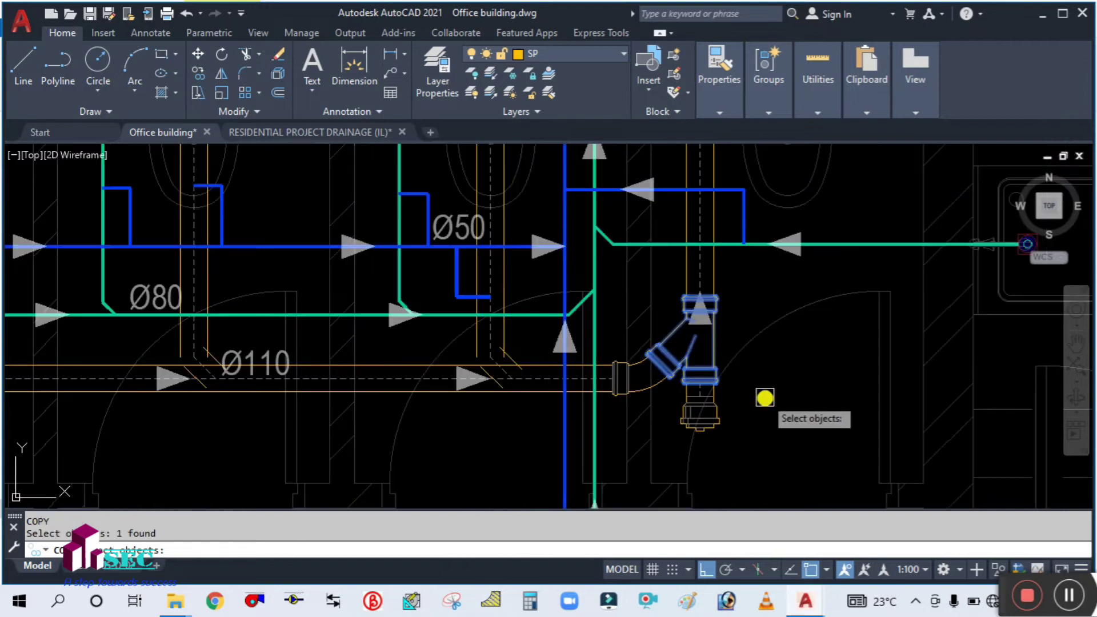
left_click(643, 390)
scroll(643, 390, "down", 3)
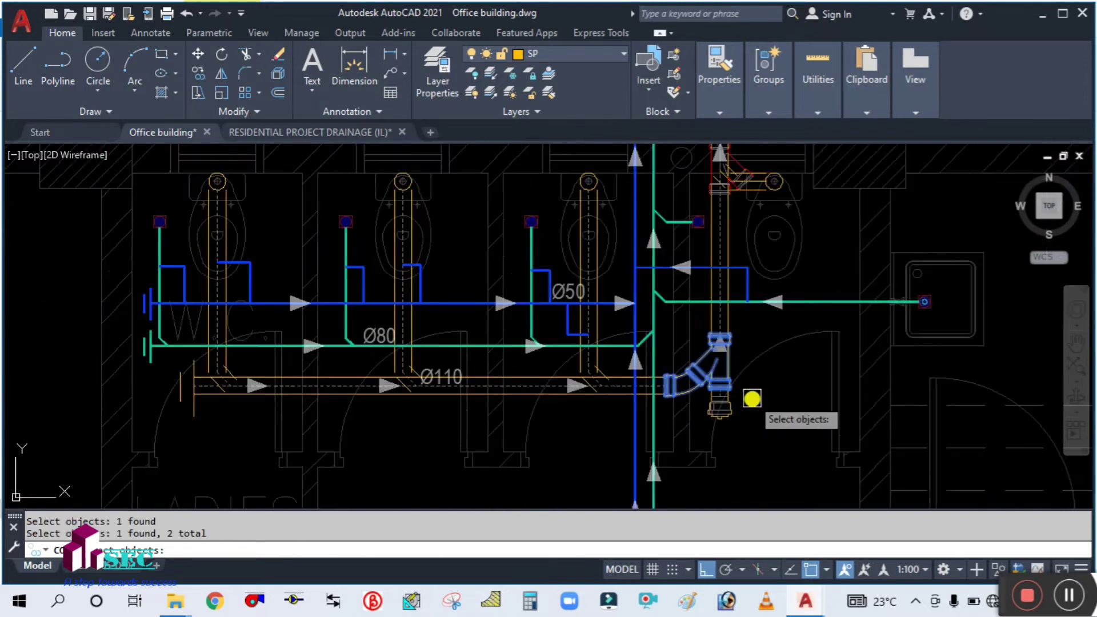
key("Return")
left_click(757, 422)
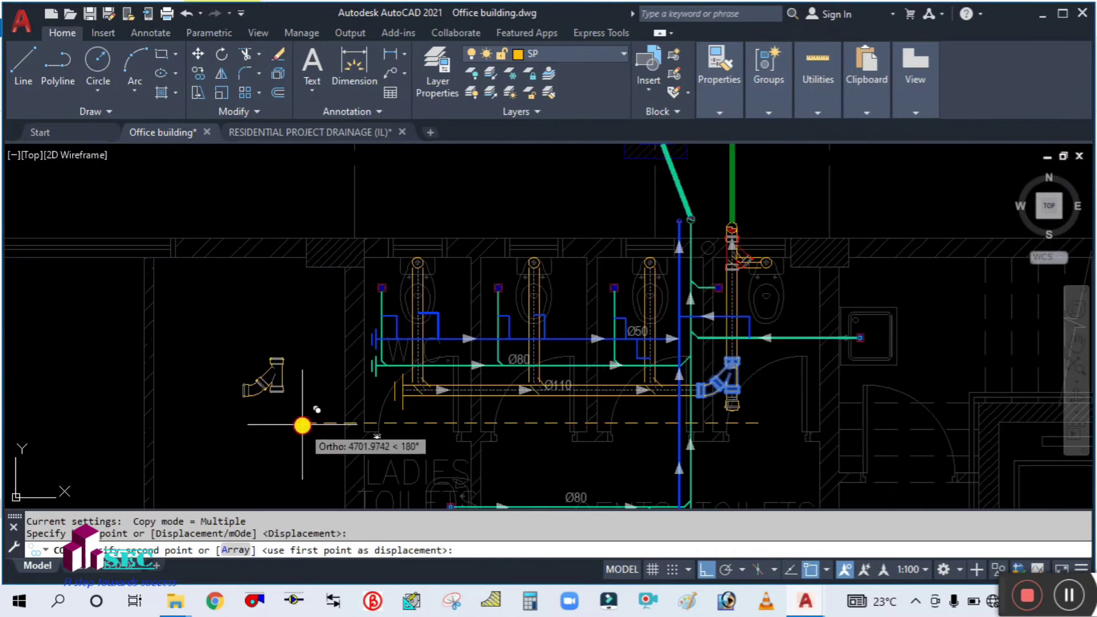
left_click(301, 421)
key("Escape")
Step: Rotate the copied Y-branch and elbow by 270° so the elbow's socket faces up
scroll(265, 378, "up", 4)
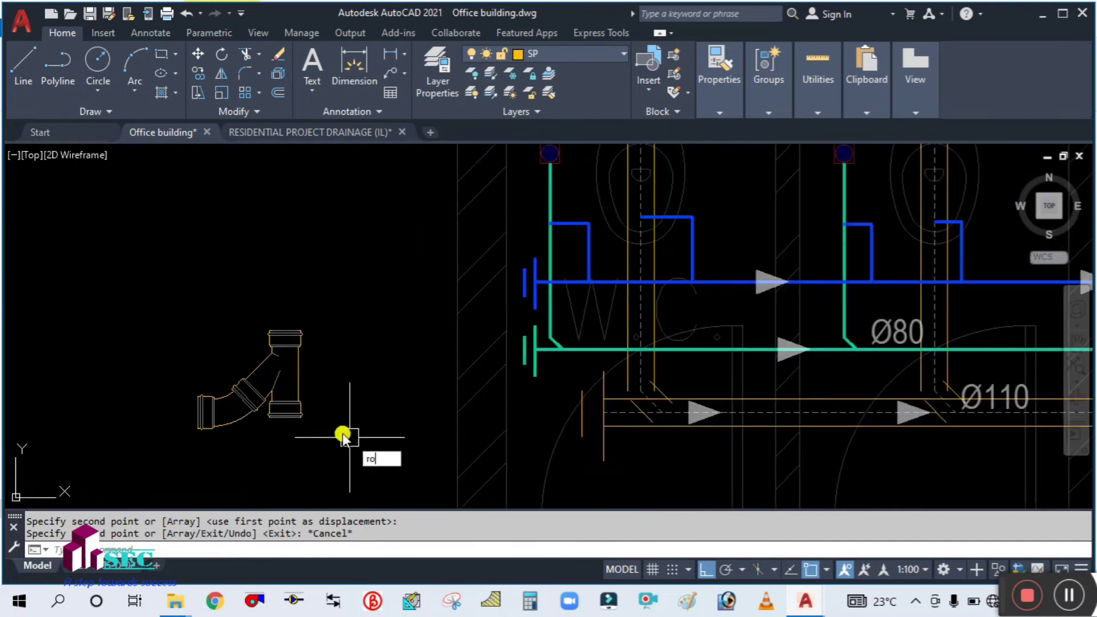
type("ro")
key("Return")
left_click(371, 434)
left_click(137, 246)
key("Return")
left_click(330, 350)
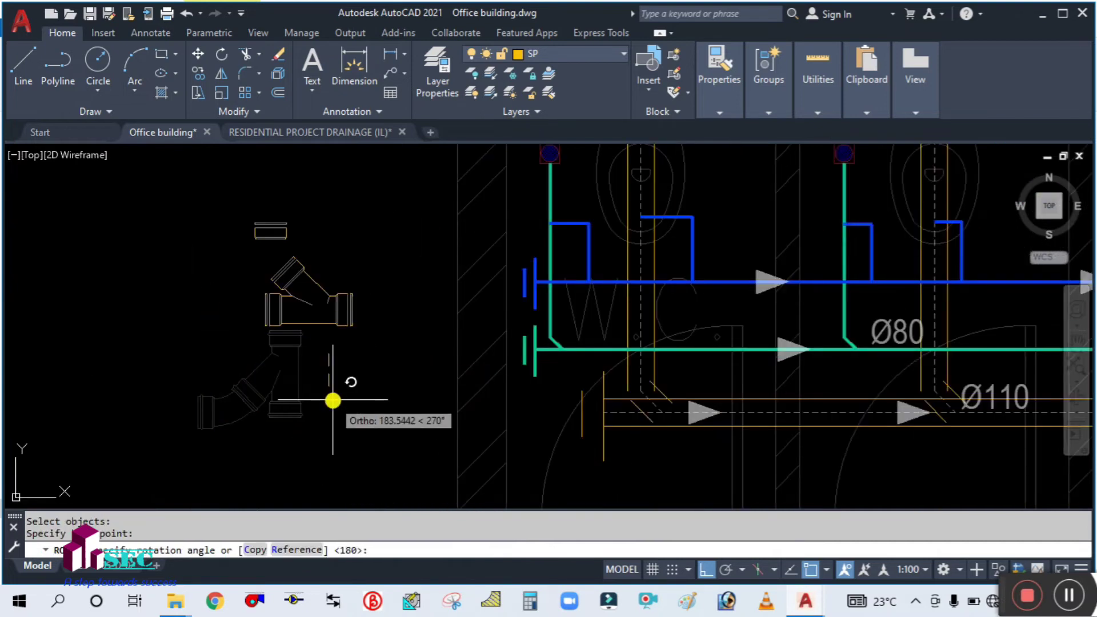
left_click(332, 400)
scroll(319, 377, "down", 2)
type("m")
key("Return")
left_click(354, 370)
left_click(223, 234)
scroll(293, 288, "up", 3)
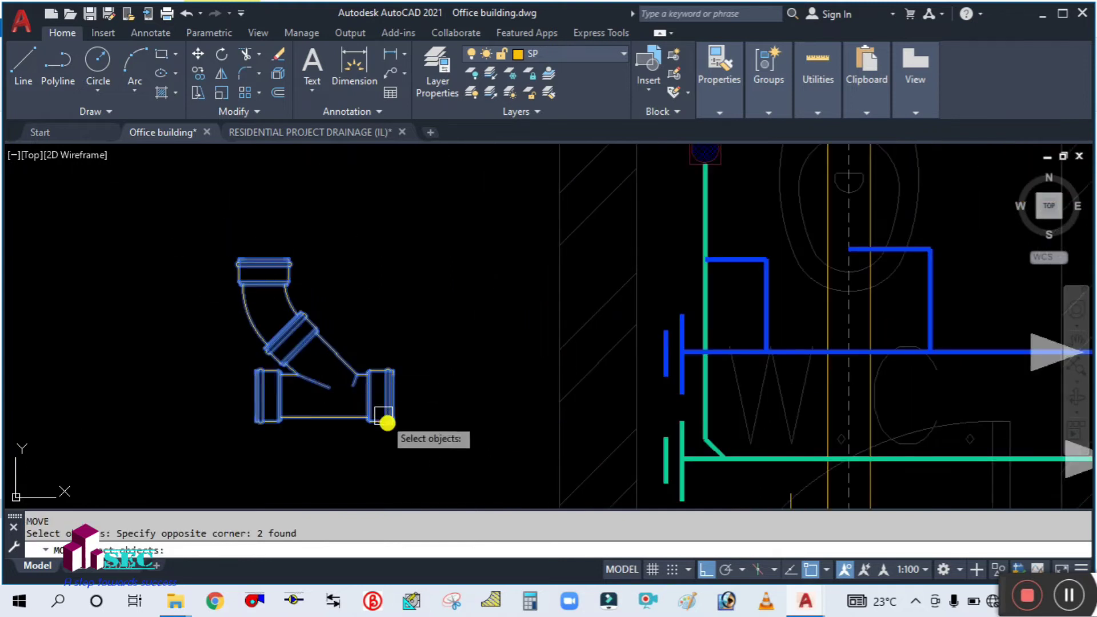
key("Return")
scroll(409, 400, "up", 4)
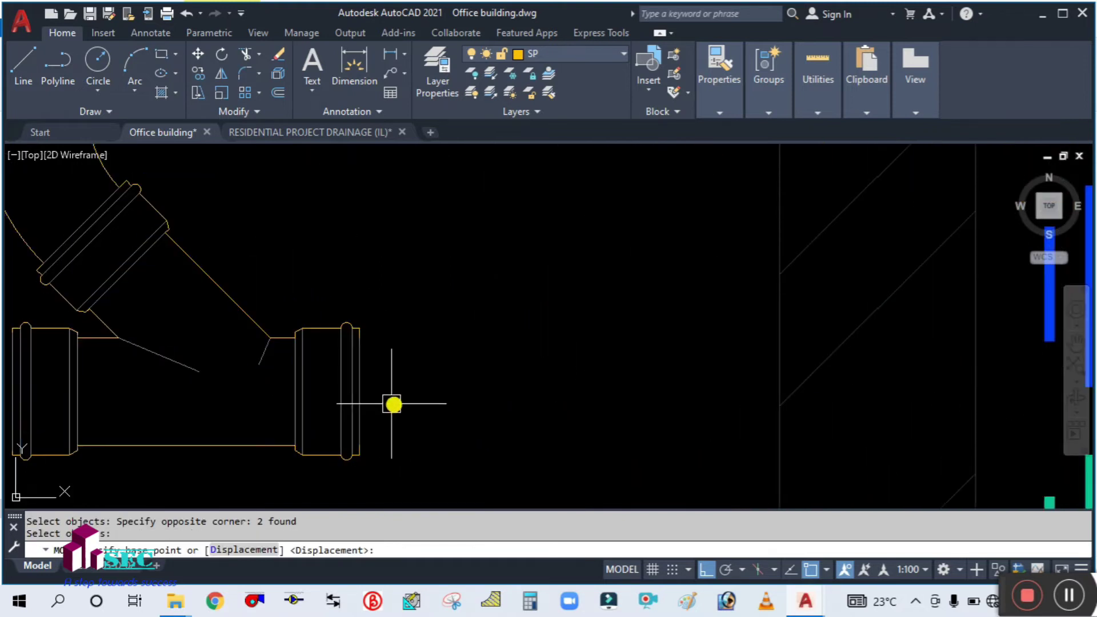
key("Escape")
Step: Move the rotated Y-branch and elbow by the right socket's midpoint onto the horizontal main's dashed centreline near the third toilet's pipe
scroll(400, 399, "down", 3)
type("m")
key("Return")
left_click(423, 441)
left_click(210, 240)
key("Return")
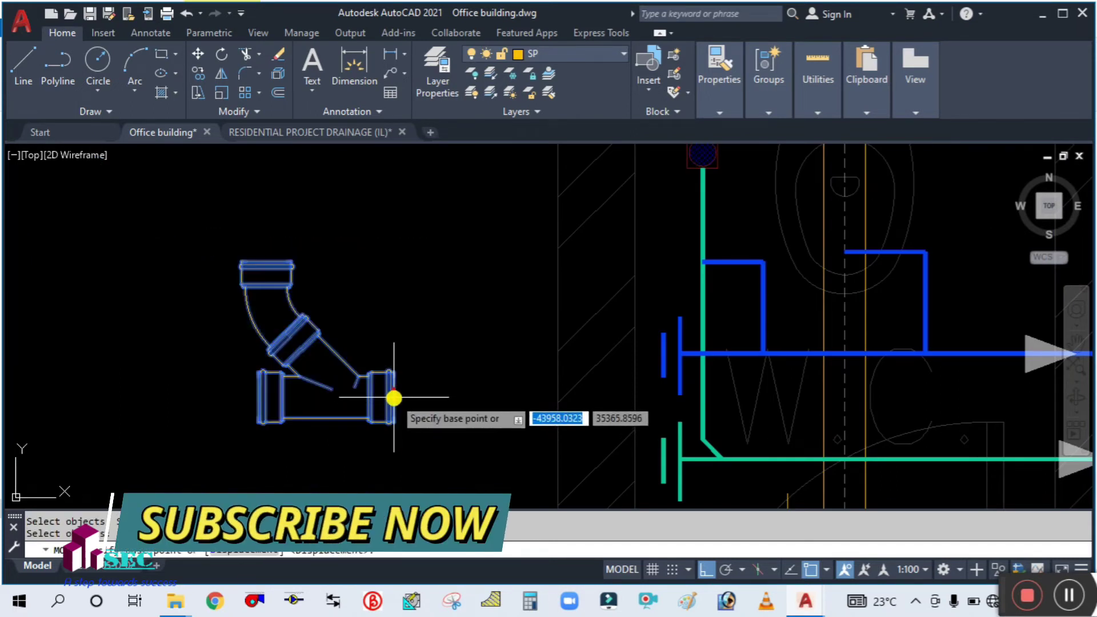
left_click(393, 397)
scroll(411, 379, "down", 2)
scroll(599, 331, "up", 2)
scroll(762, 387, "up", 2)
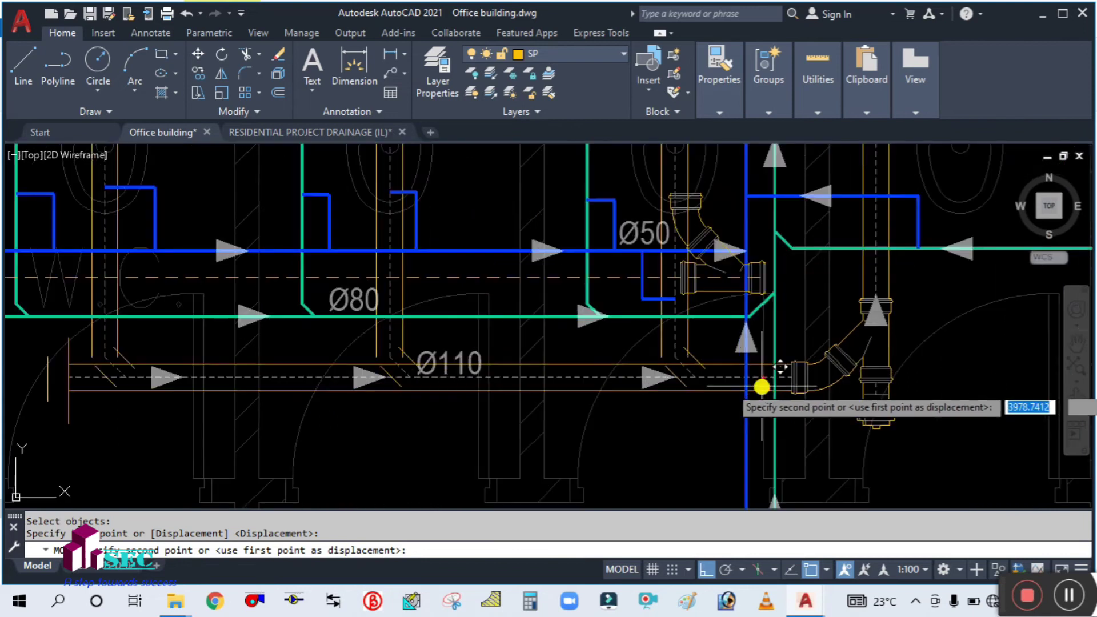
scroll(780, 367, "up", 3)
scroll(751, 362, "up", 4)
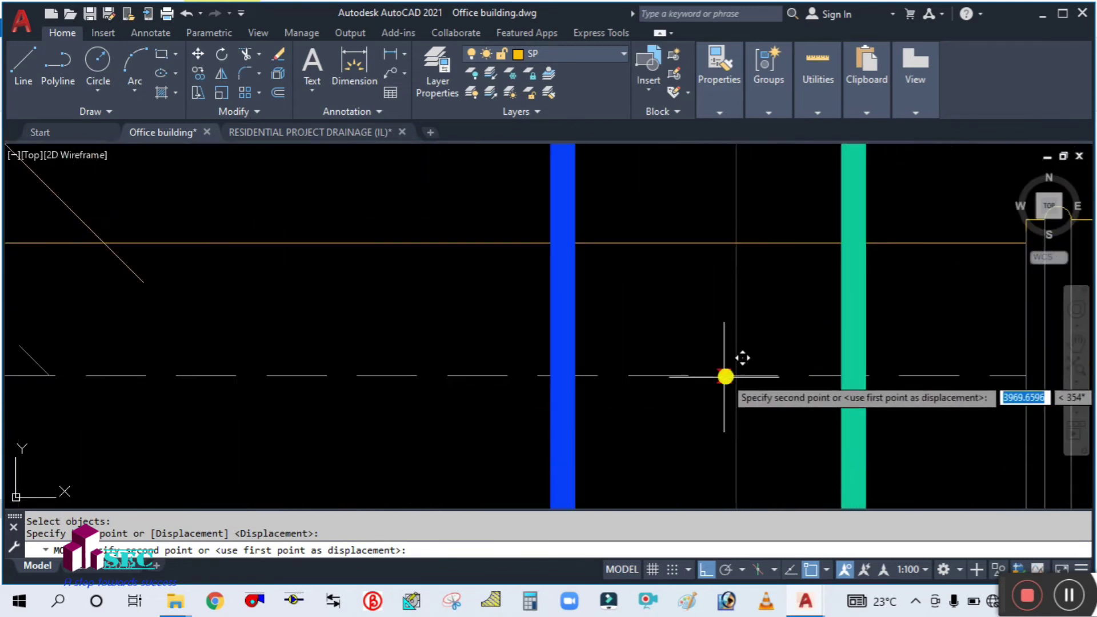
left_click(733, 372)
scroll(669, 352, "down", 3)
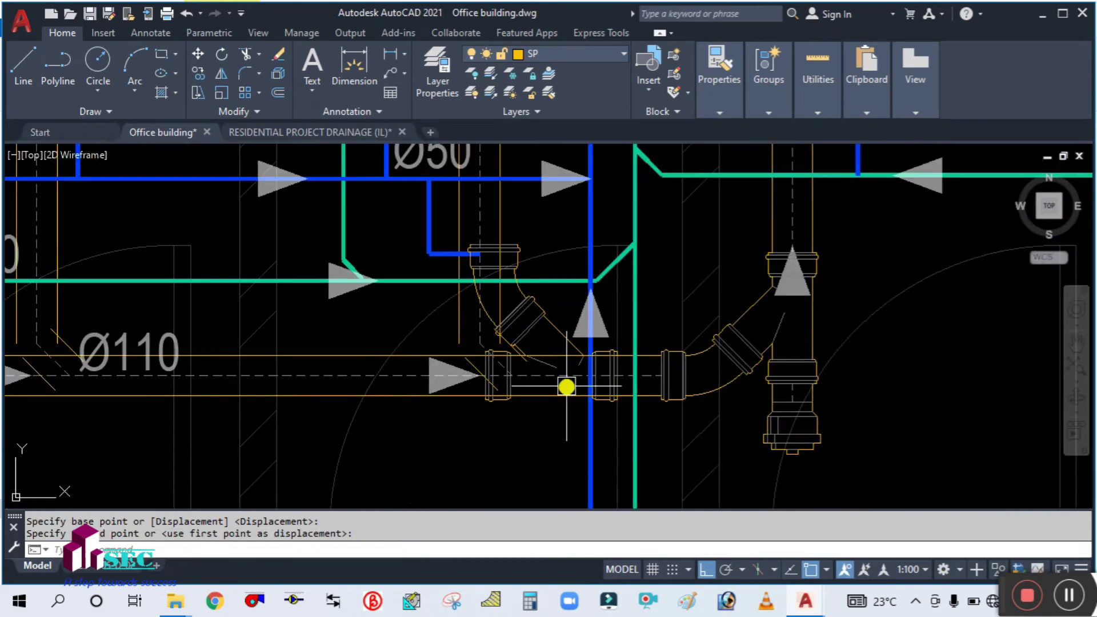
Step: Move the Y-branch and elbow horizontally by the upper socket's midpoint onto the third toilet pipe's dashed centreline
scroll(544, 336, "up", 2)
key("Return")
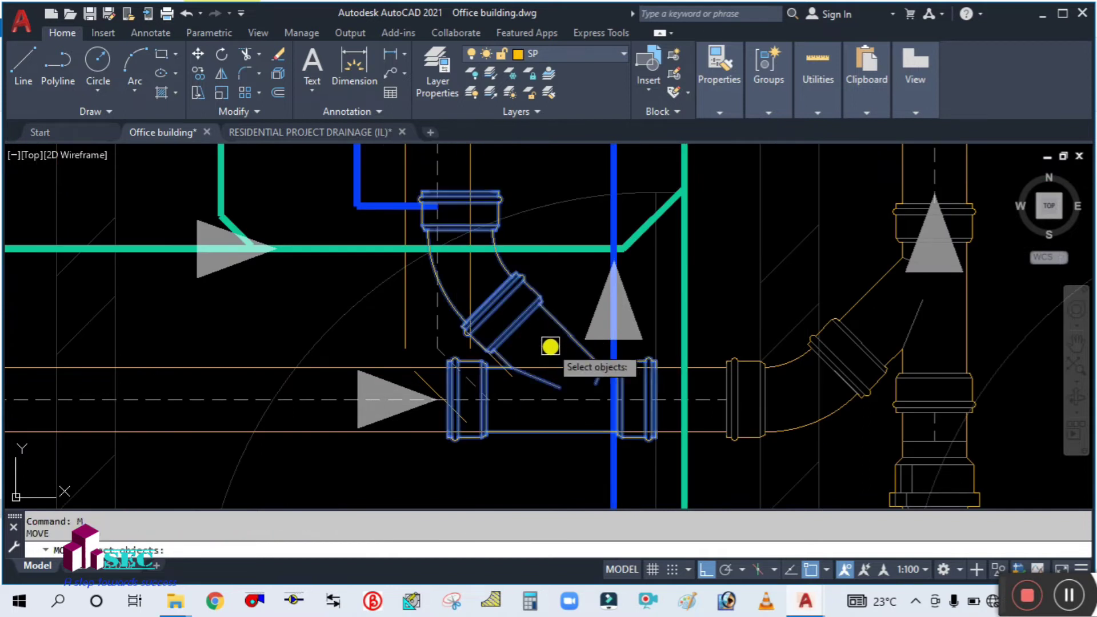
scroll(518, 217, "up", 5)
key("Return")
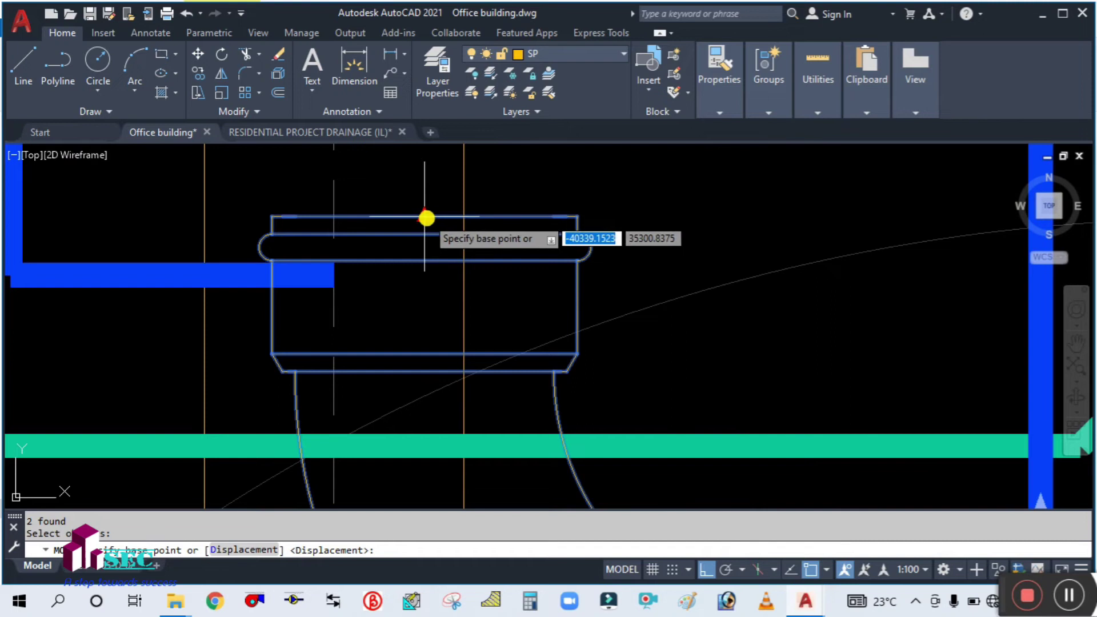
left_click(426, 218)
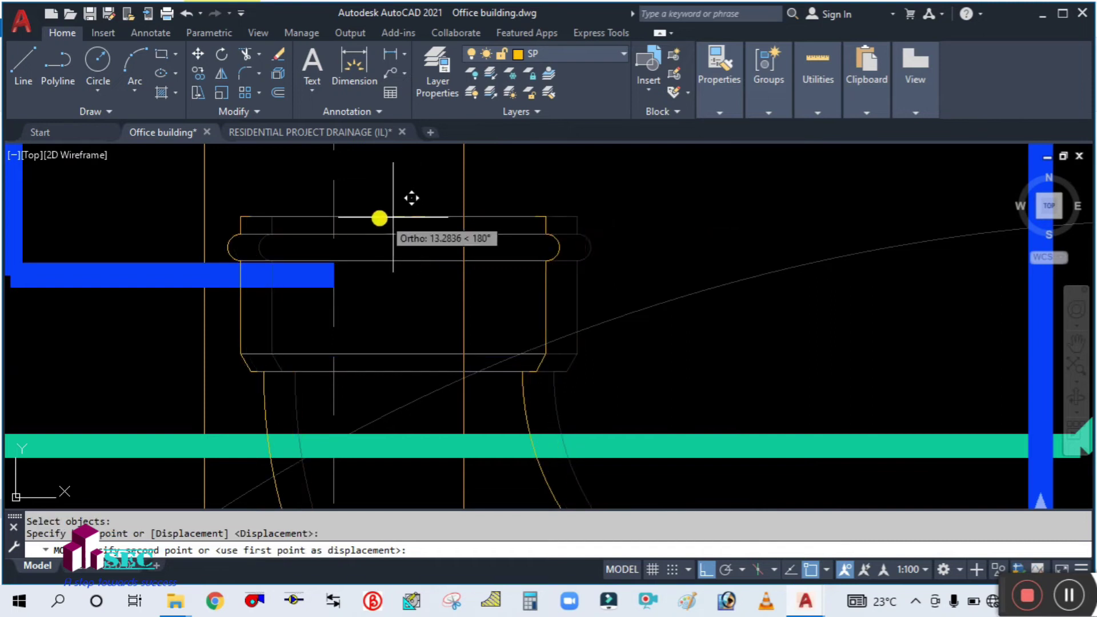
left_click(336, 219)
scroll(442, 193, "down", 4)
mouse_move(482, 383)
middle_mouse_down()
mouse_move(490, 436)
mouse_move(522, 466)
middle_mouse_up()
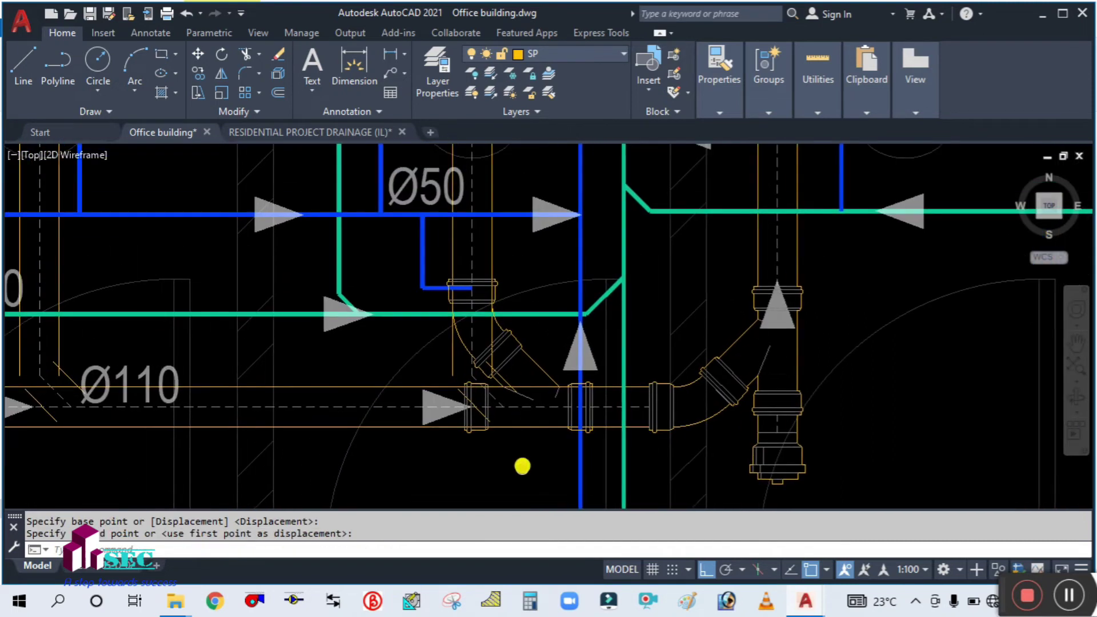
Step: Trim the horizontal main's lines inside the third toilet's Y-branch, using both branch socket ends and the elbow's socket edge as cutting edges
scroll(522, 438, "up", 2)
key("Return")
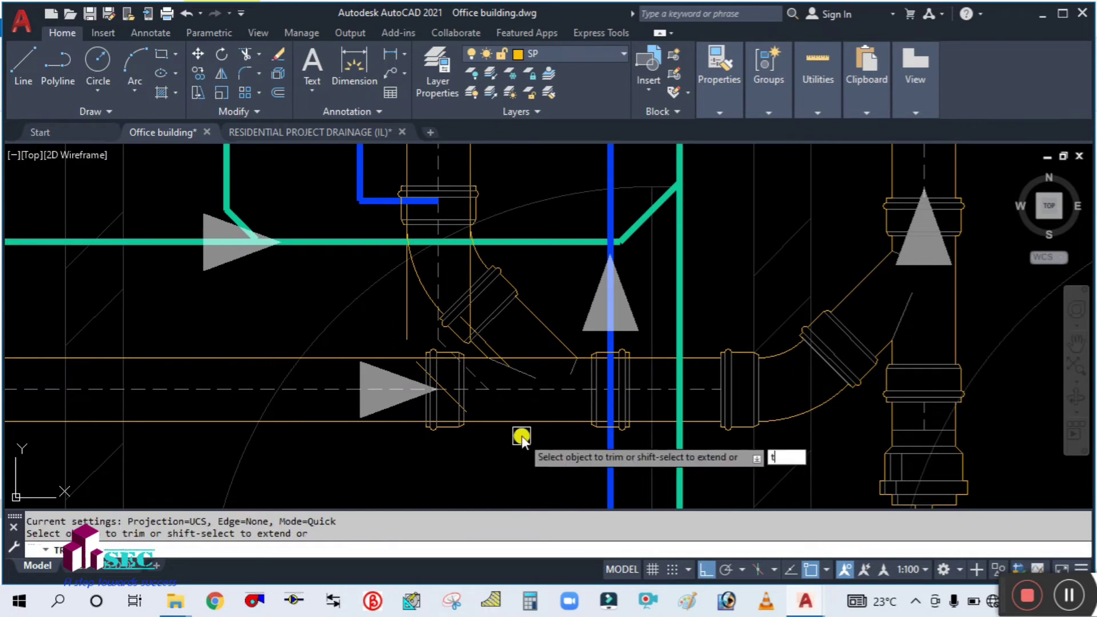
type("t")
key("Return")
scroll(636, 392, "up", 3)
scroll(590, 421, "up", 2)
left_click(596, 417)
scroll(596, 416, "down", 5)
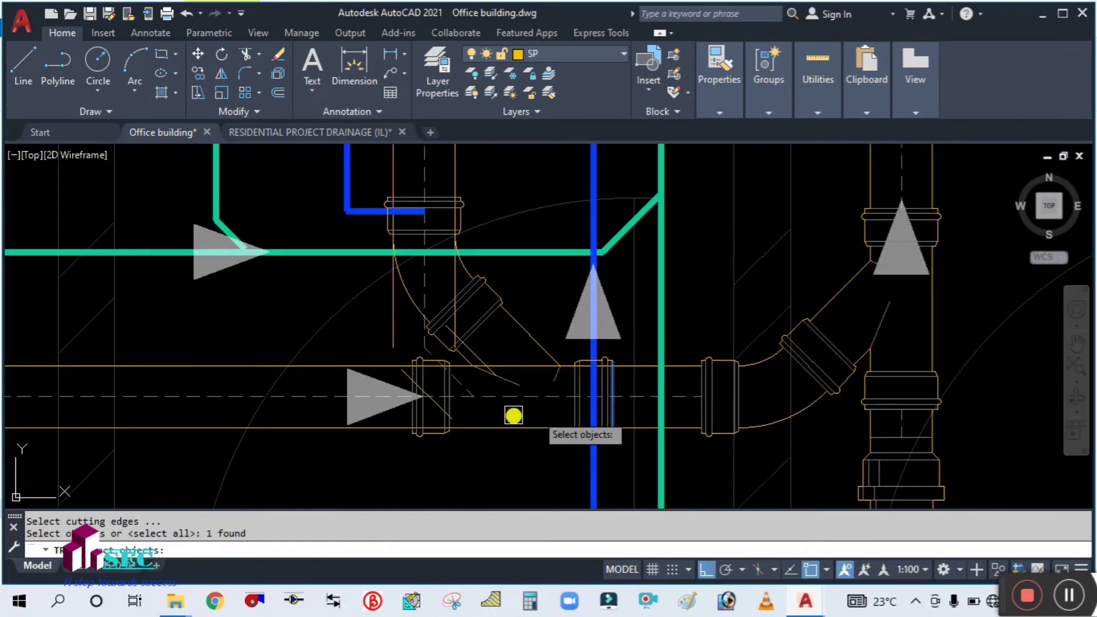
scroll(427, 411, "up", 3)
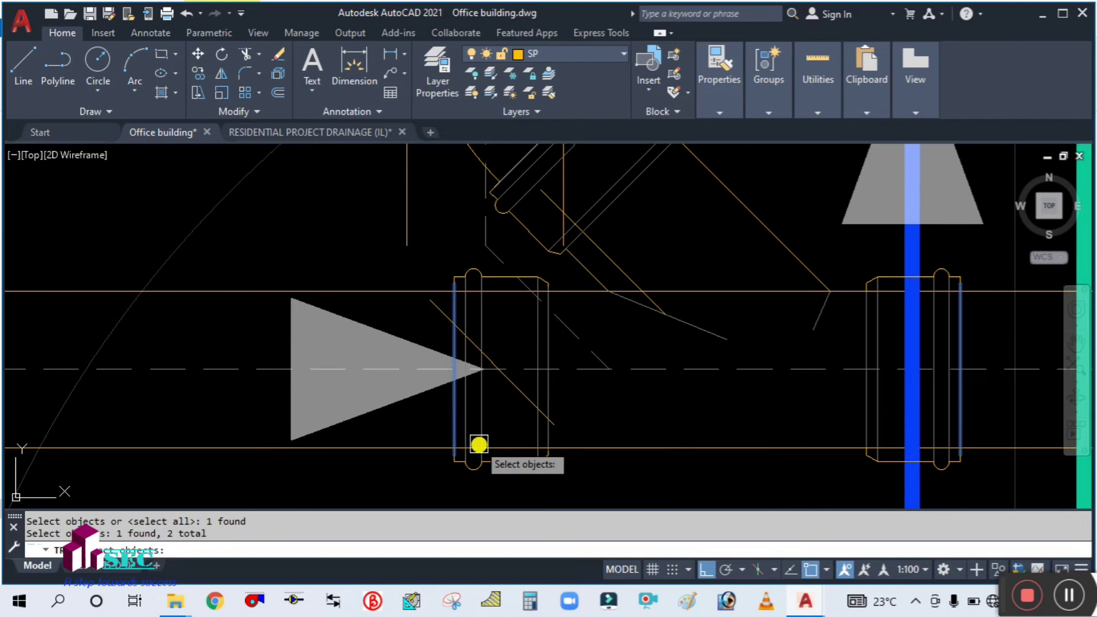
scroll(470, 274, "down", 4)
scroll(471, 300, "up", 5)
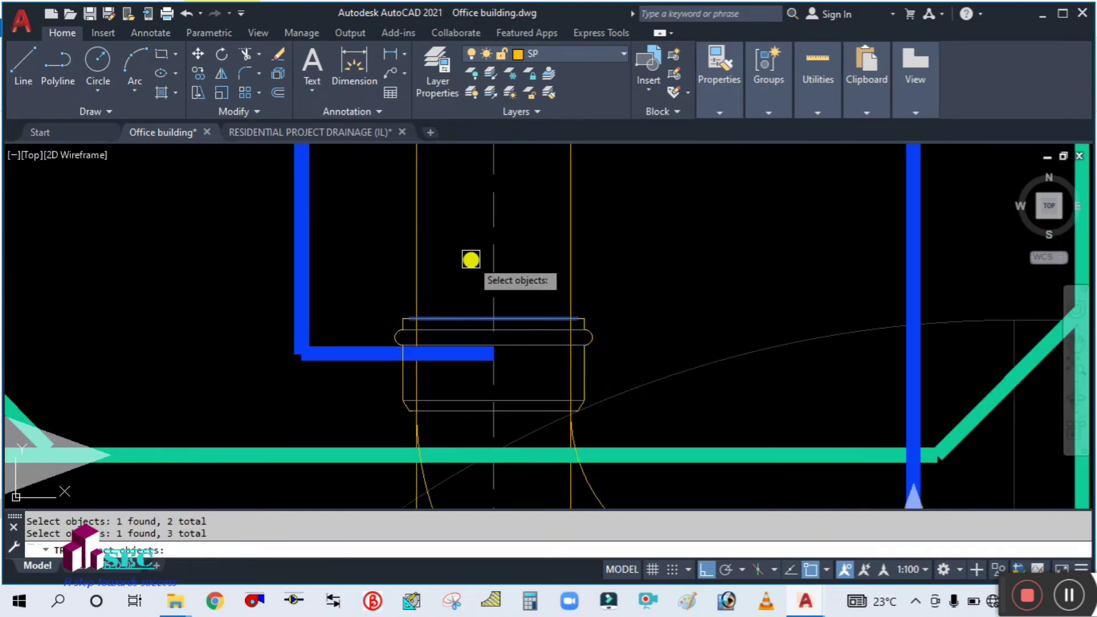
scroll(471, 257, "down", 5)
key("Return")
left_click(517, 445)
left_click(531, 341)
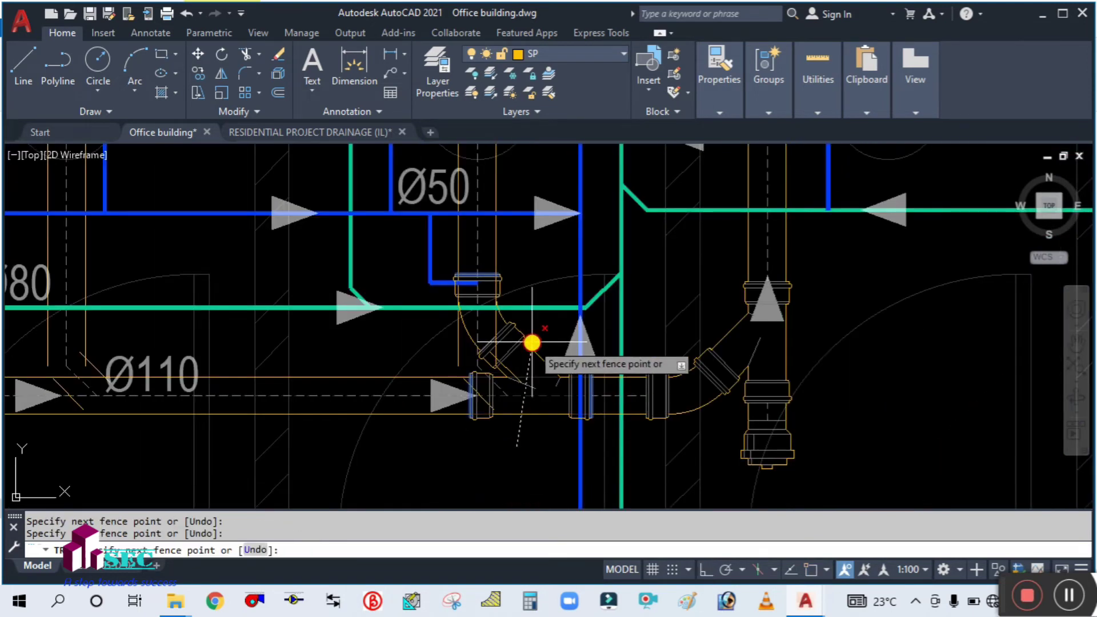
key("Return")
Step: Trim the third toilet's vertical pipe lines where they overlap the elbow below its upper socket
scroll(513, 336, "up", 2)
left_click(550, 343)
left_click(355, 314)
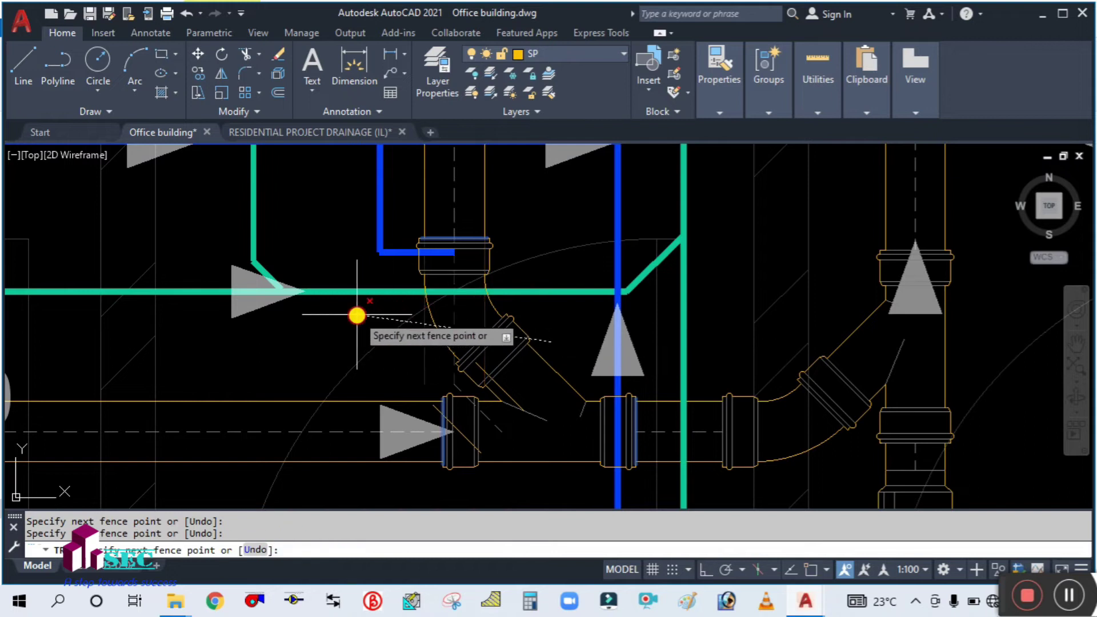
key("Return")
key("Escape")
key("Escape")
Step: Erase the leftover diagonal pipe and centreline segments from the old connection at the third toilet's Y-branch
scroll(467, 441, "up", 3)
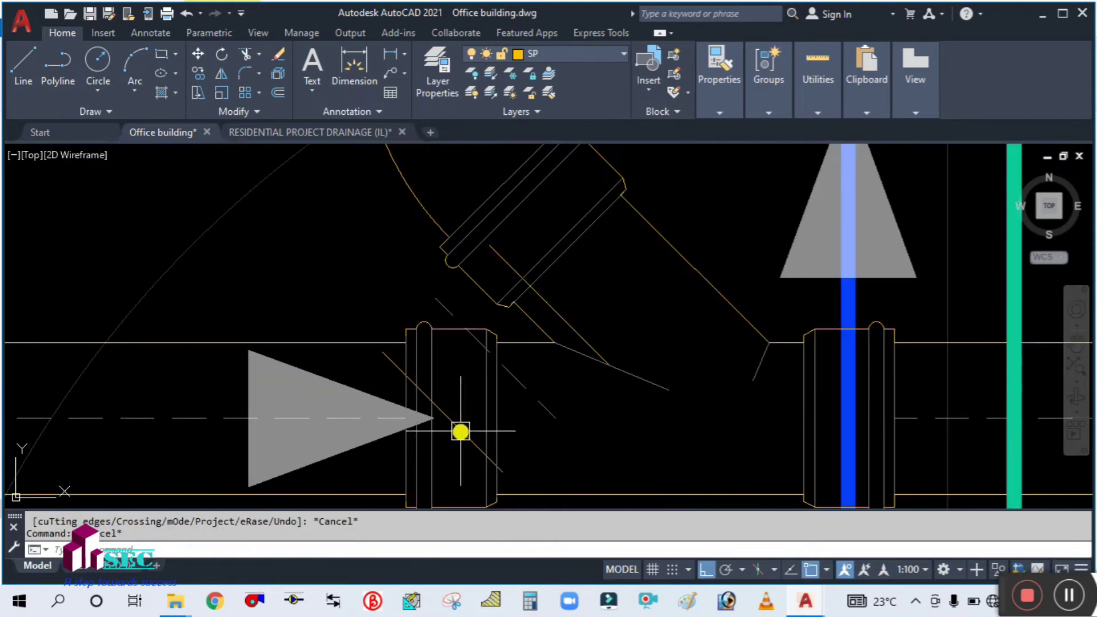
left_click(463, 429)
type("E")
key("Return")
left_click(537, 401)
key("Return")
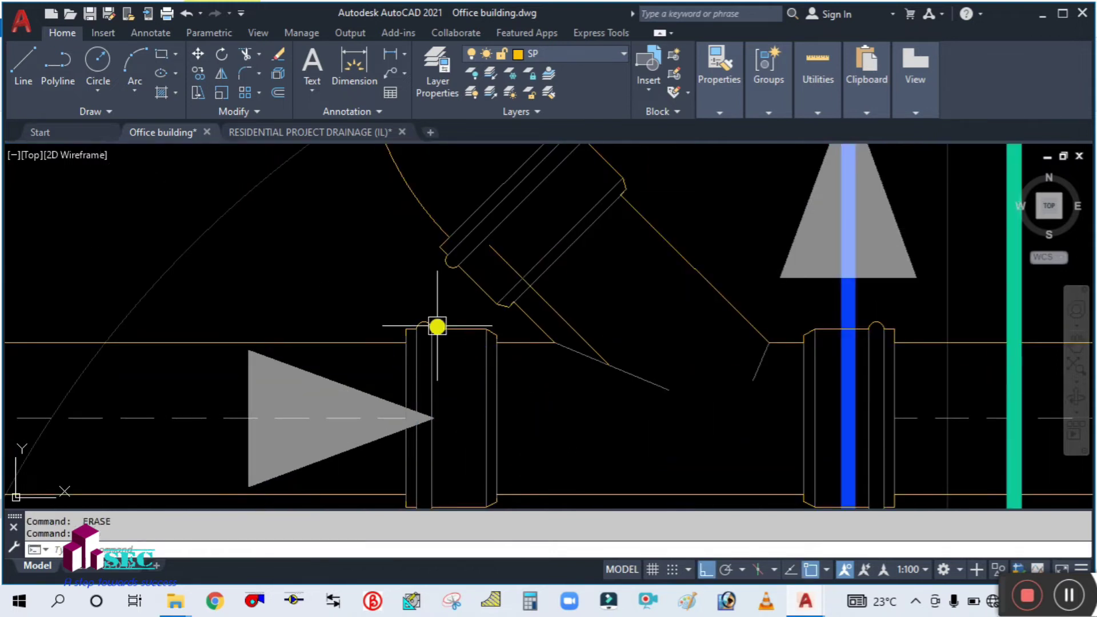
scroll(437, 325, "down", 3)
key("Escape")
scroll(484, 330, "up", 3)
scroll(461, 352, "down", 4)
middle_click_drag(505, 381, 520, 432)
scroll(492, 305, "up", 3)
scroll(515, 263, "down", 3)
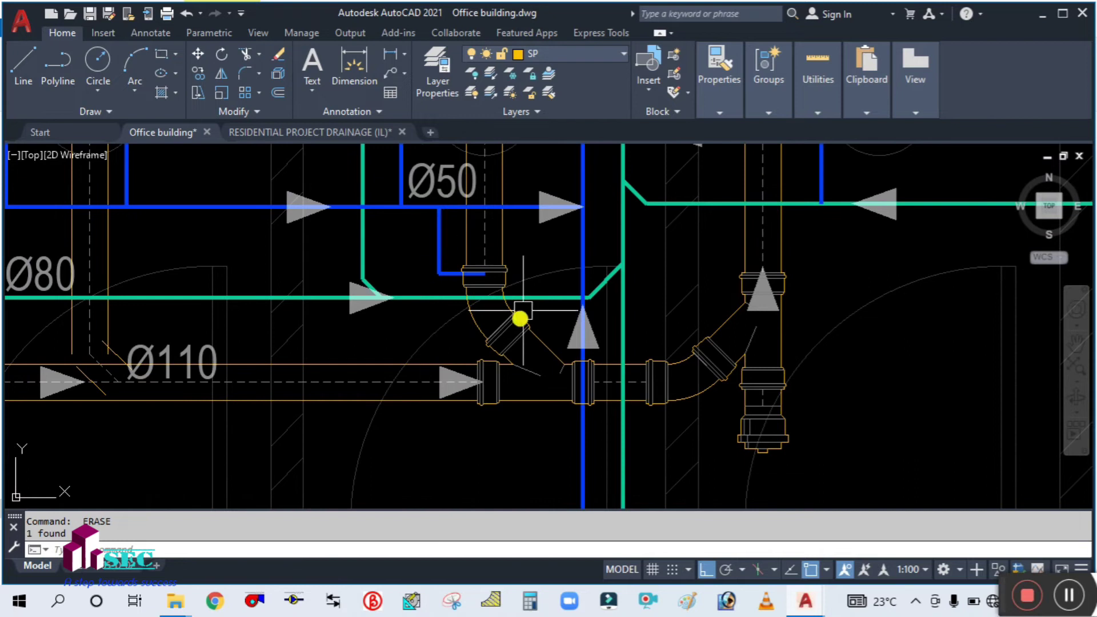
Step: Copy the vertical-drop elbow symbol from the fitting library by its socket midpoint onto the third toilet pipe's centreline near the outlet
scroll(480, 371, "down", 3)
mouse_move(486, 416)
middle_mouse_down()
mouse_move(506, 449)
mouse_move(558, 400)
middle_mouse_up()
scroll(560, 396, "down", 3)
scroll(563, 396, "up", 3)
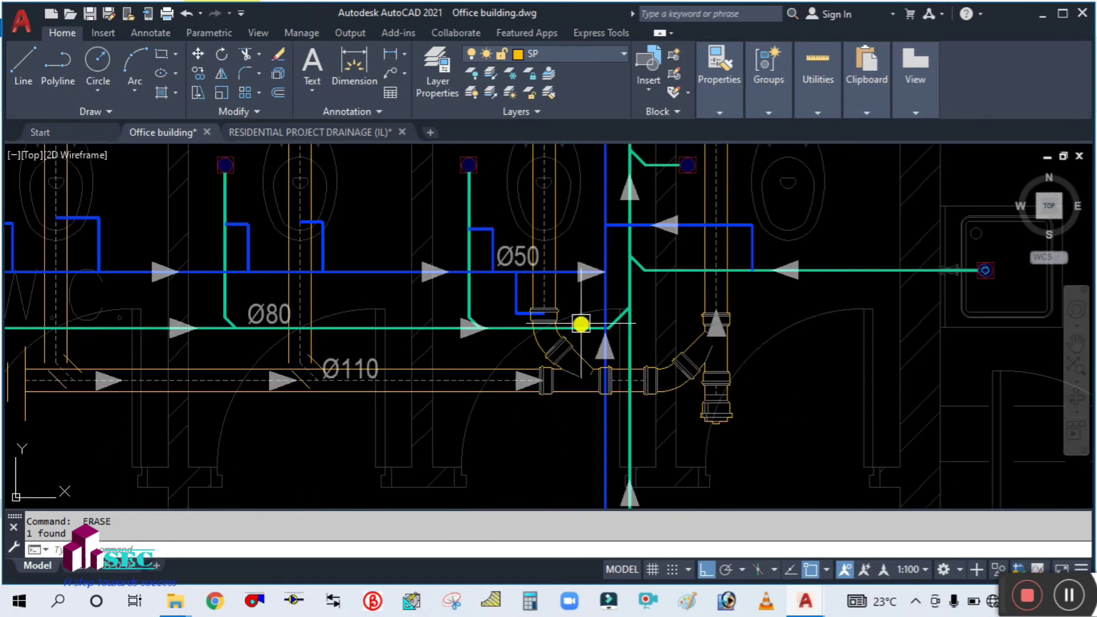
scroll(664, 416, "down", 4)
scroll(638, 290, "up", 6)
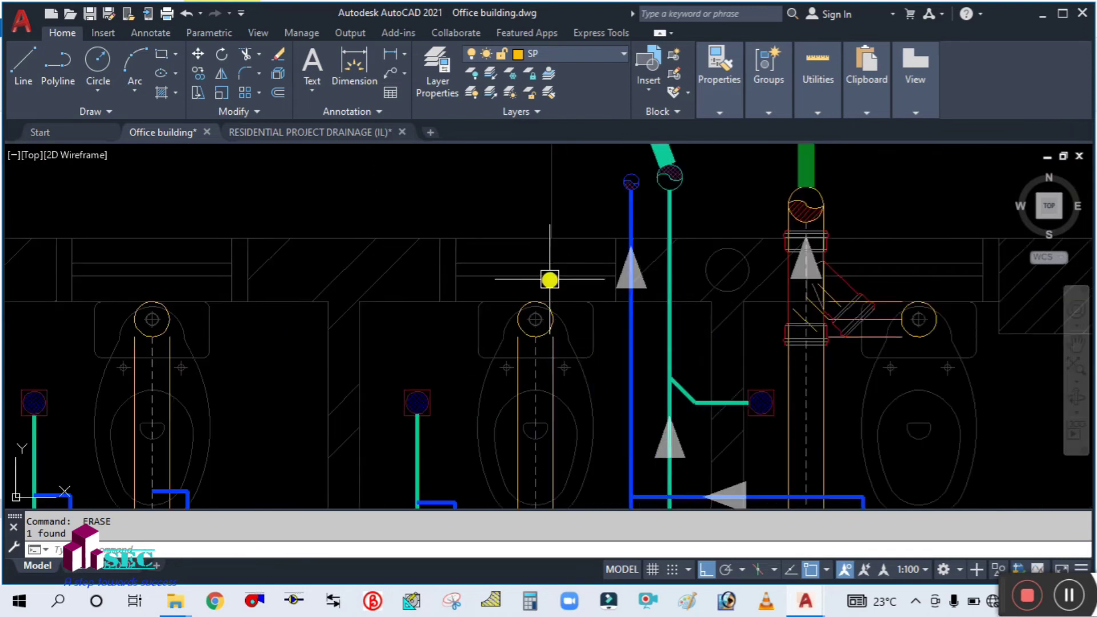
scroll(573, 294, "down", 3)
scroll(281, 303, "down", 5)
middle_click_drag(154, 333, 252, 355)
scroll(280, 331, "up", 12)
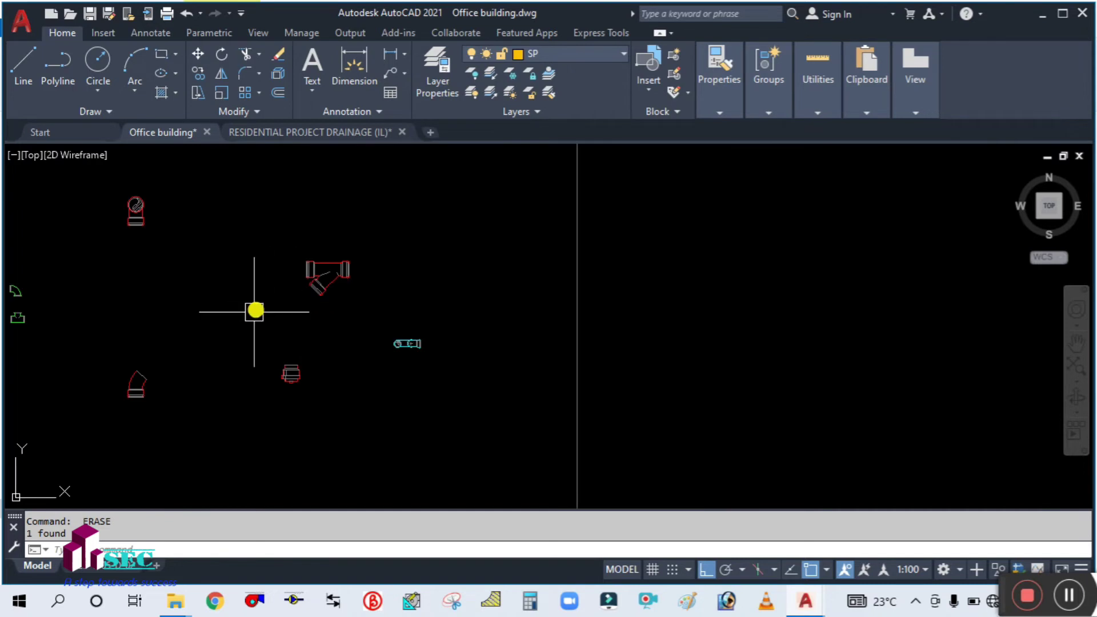
scroll(242, 367, "up", 4)
type("co")
key("Return")
left_click(366, 418)
left_click(274, 272)
scroll(327, 377, "up", 2)
key("Return")
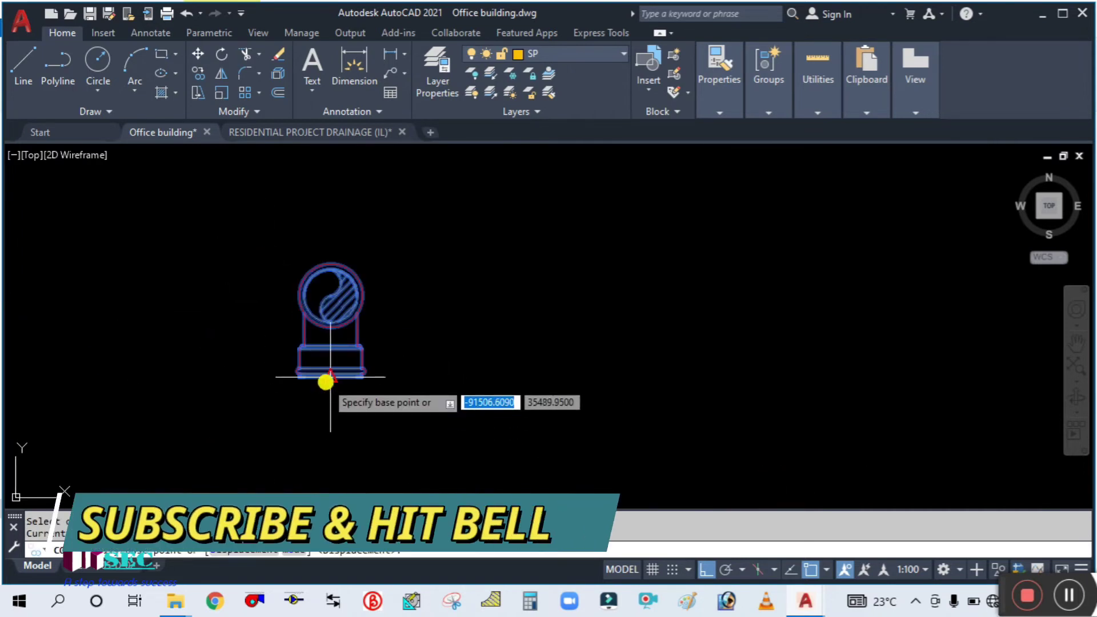
scroll(324, 381, "down", 14)
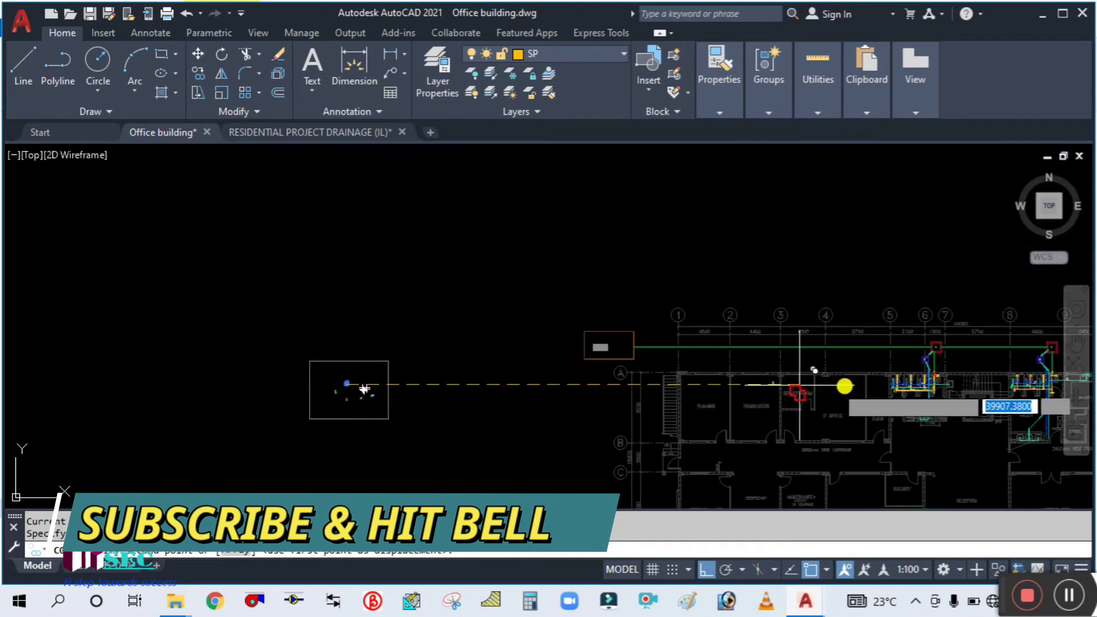
scroll(544, 387, "up", 10)
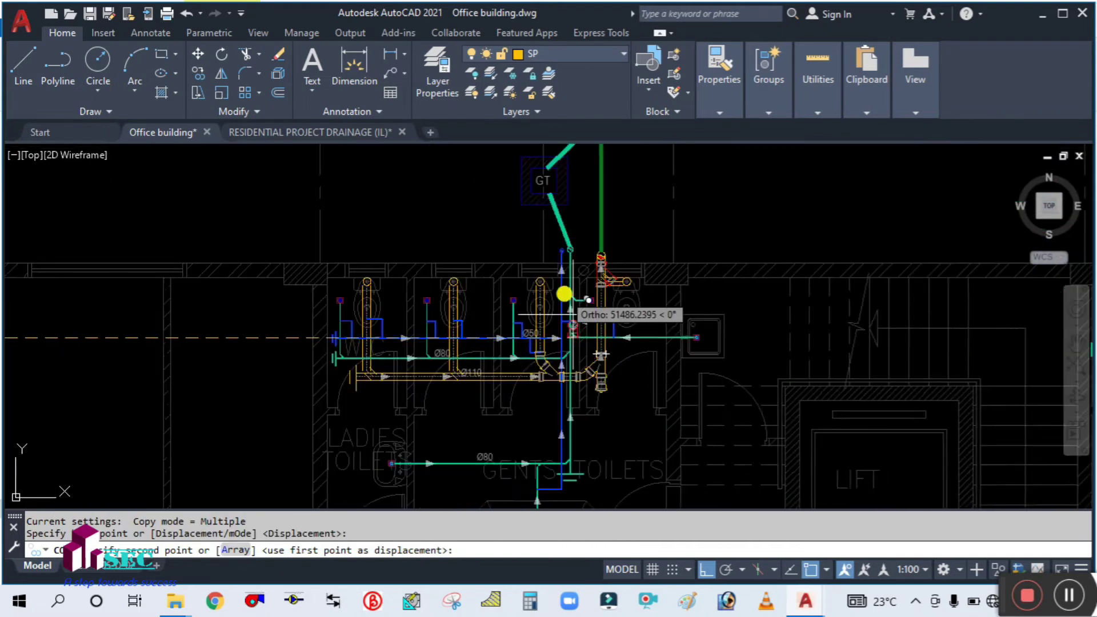
scroll(475, 268, "up", 6)
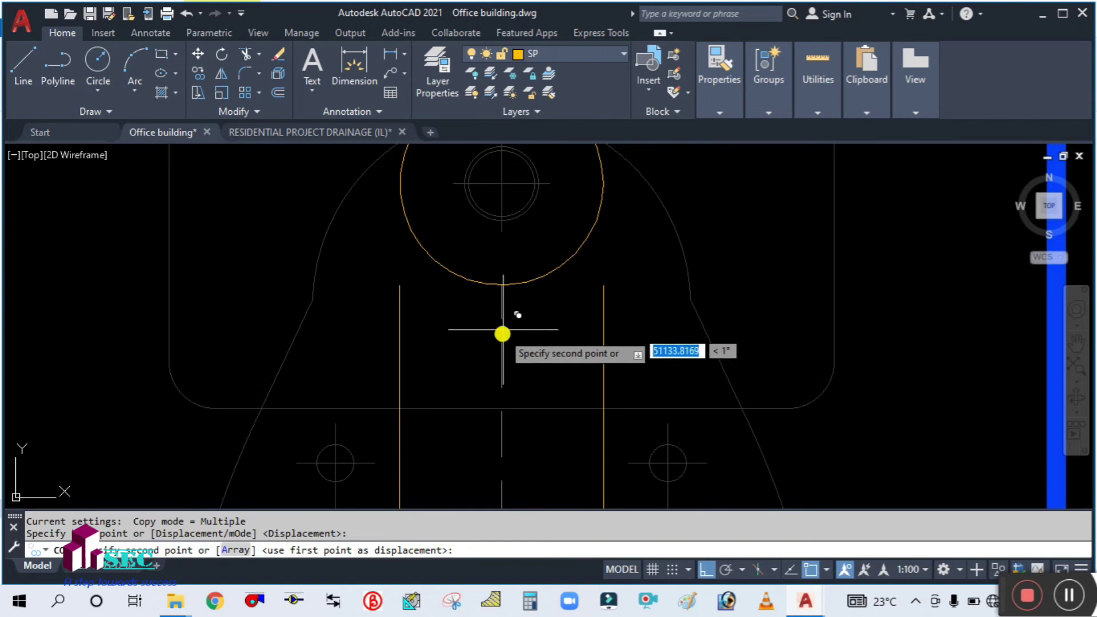
left_click(502, 347)
scroll(538, 341, "down", 4)
key("Escape")
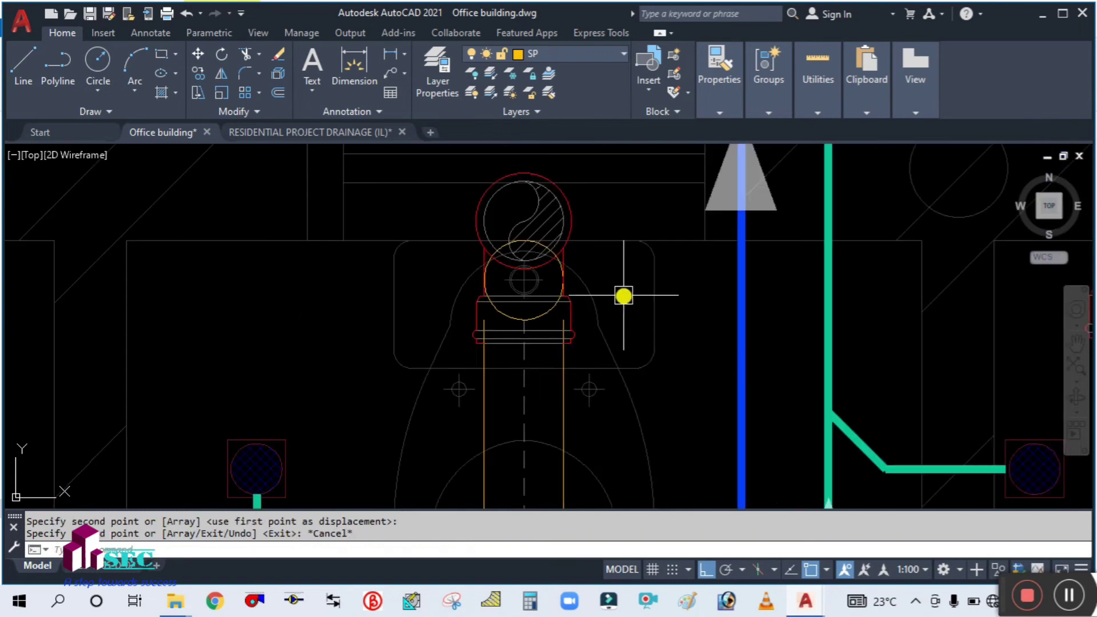
Step: Move the copied elbow by its circle's centre onto the centre of the third toilet's outlet
key("Return")
left_click(548, 208)
key("Return")
scroll(502, 223, "up", 3)
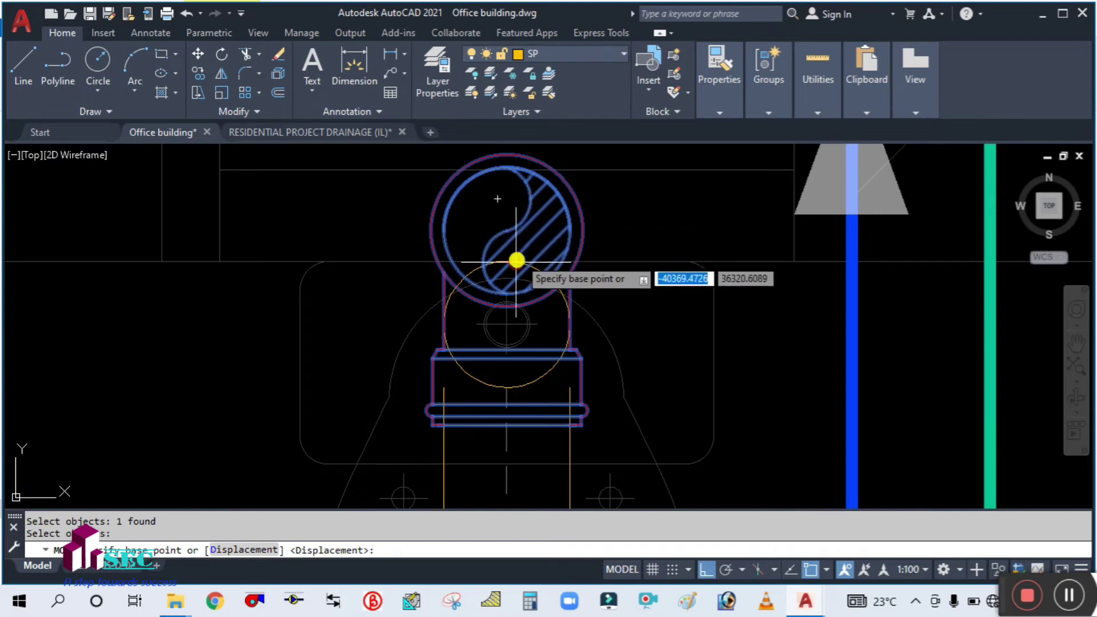
left_click(507, 243)
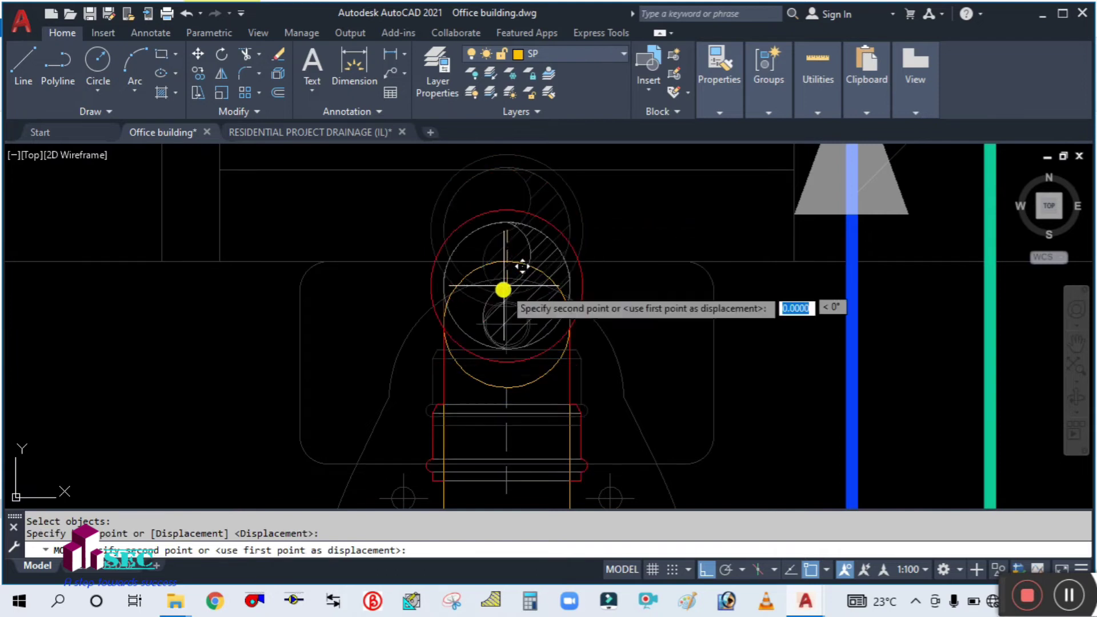
left_click(505, 318)
scroll(516, 202, "down", 3)
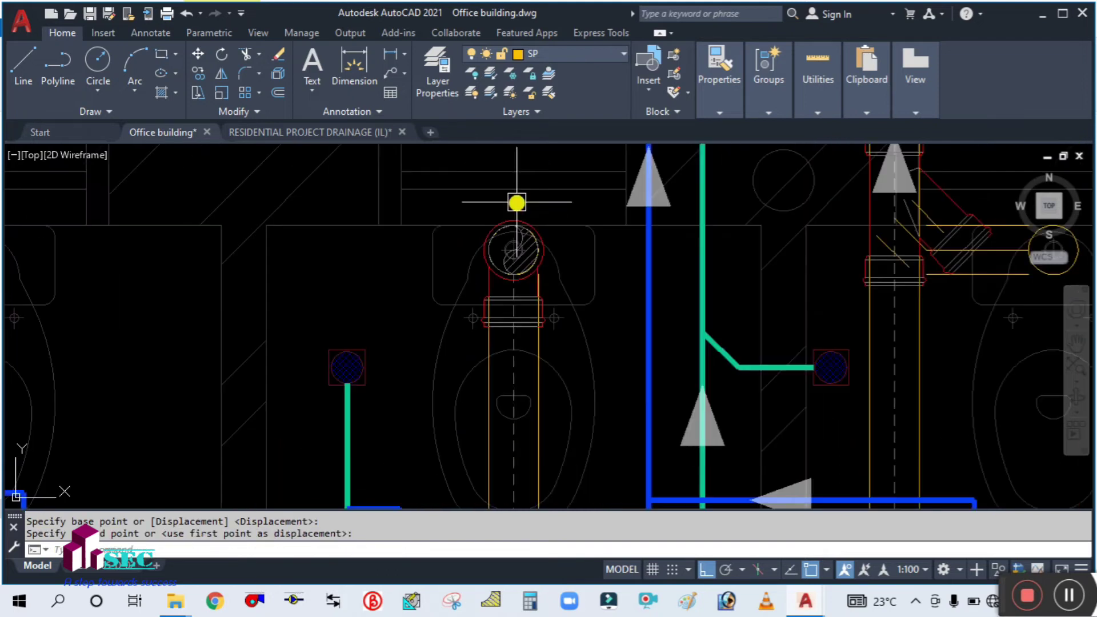
Step: Trim the third toilet's pipe lines inside the outlet elbow, using the elbow's socket end as the cutting edge
middle_click_drag(538, 364, 529, 260)
scroll(550, 255, "down", 2)
scroll(562, 222, "up", 2)
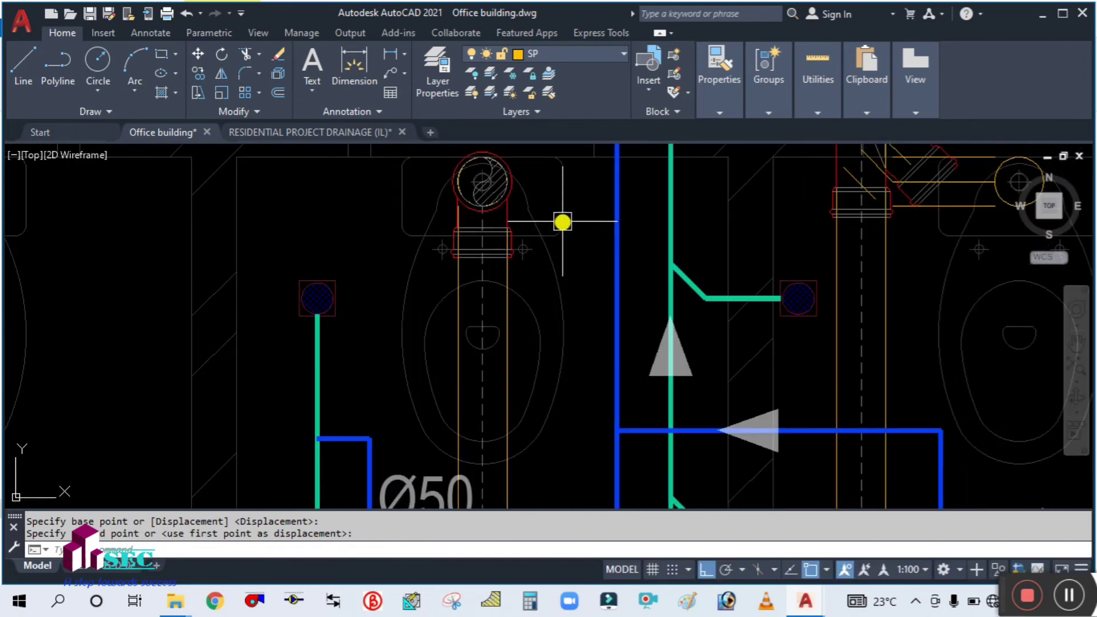
middle_click_drag(566, 220, 570, 259)
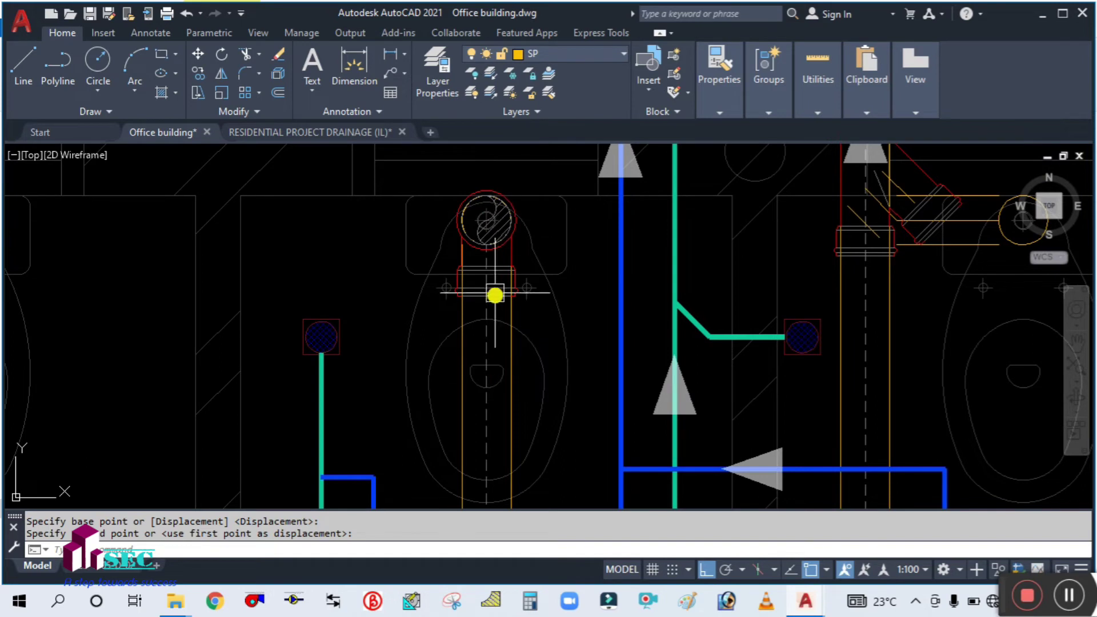
scroll(495, 295, "down", 2)
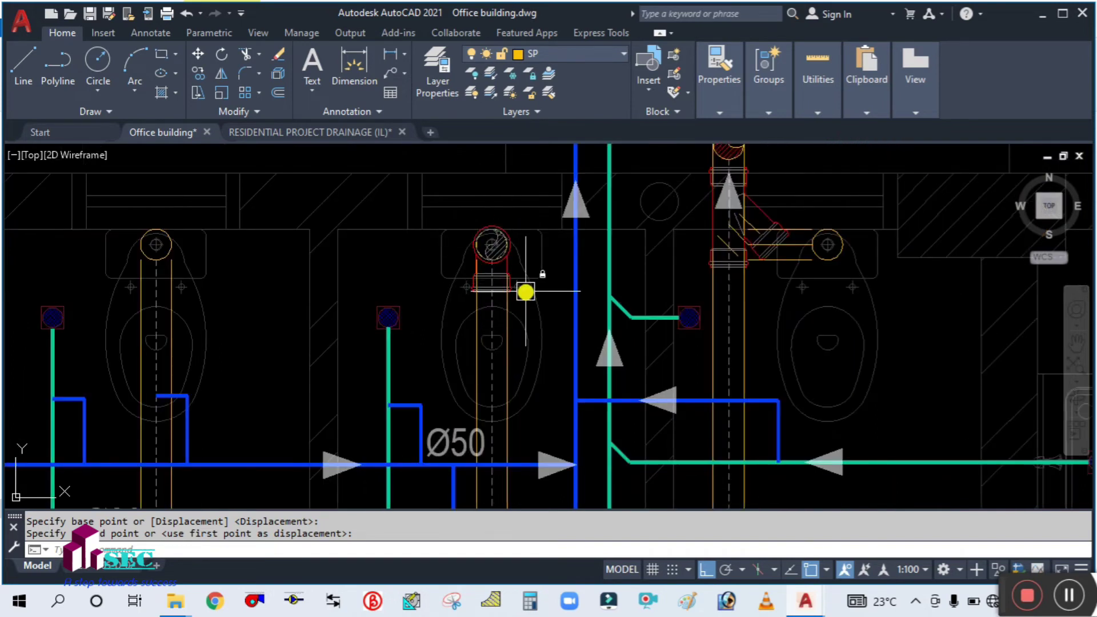
scroll(539, 250, "up", 2)
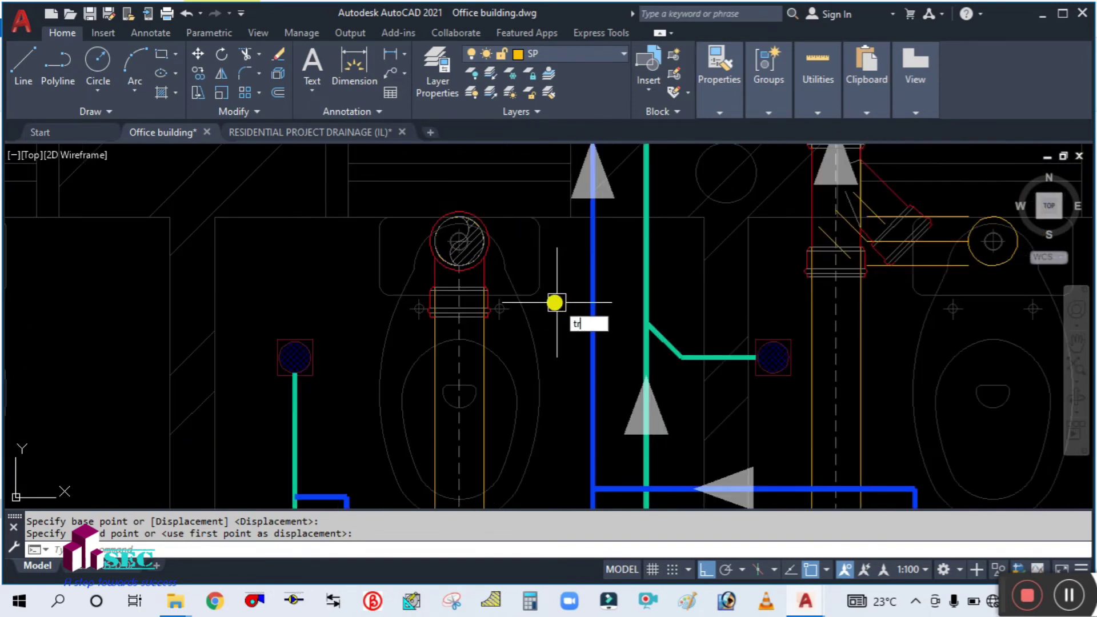
key("Return")
scroll(465, 314, "up", 5)
left_click(482, 317)
scroll(482, 321, "down", 3)
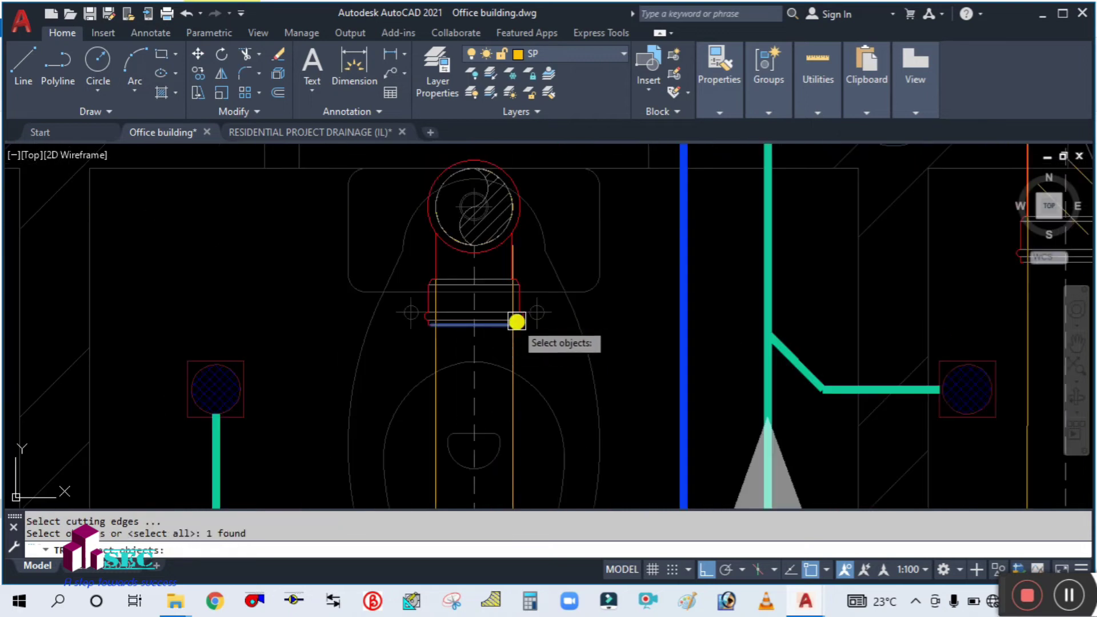
key("Return")
left_click(636, 311)
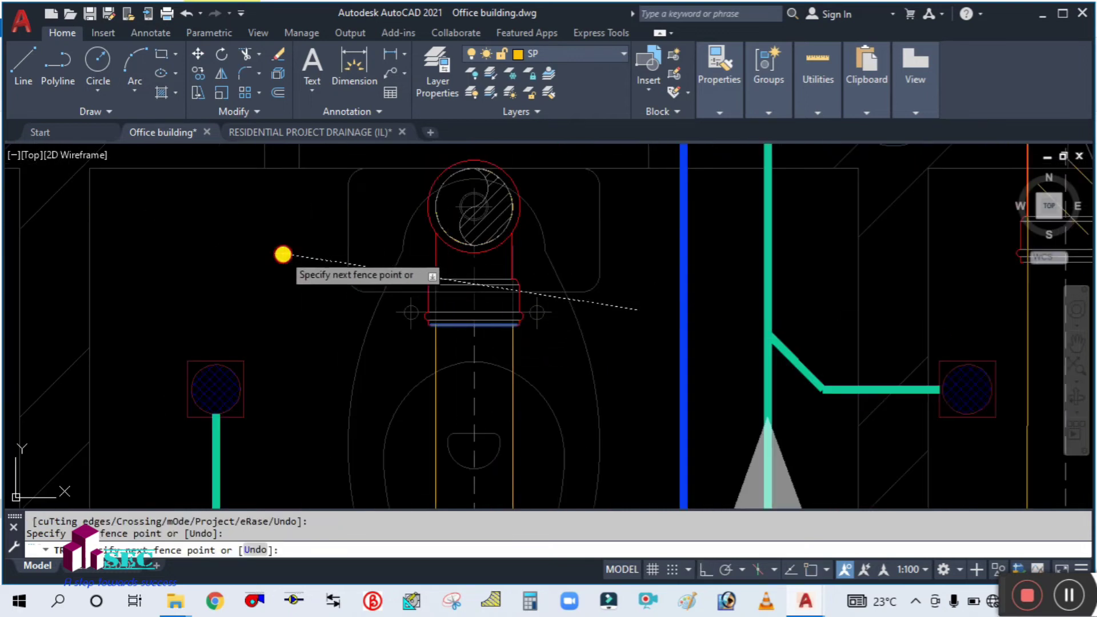
key("Escape")
Step: Match the third toilet's outlet elbow to the properties of its pipe line
key("Escape")
type("ma")
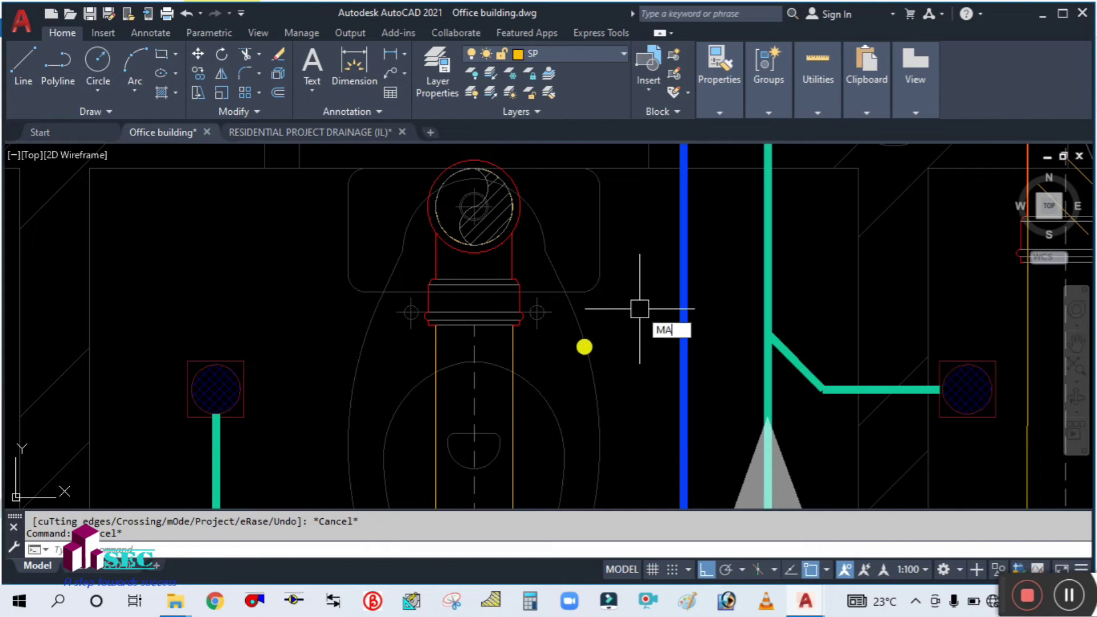
key("Return")
left_click(514, 350)
key("Escape")
scroll(485, 251, "down", 10)
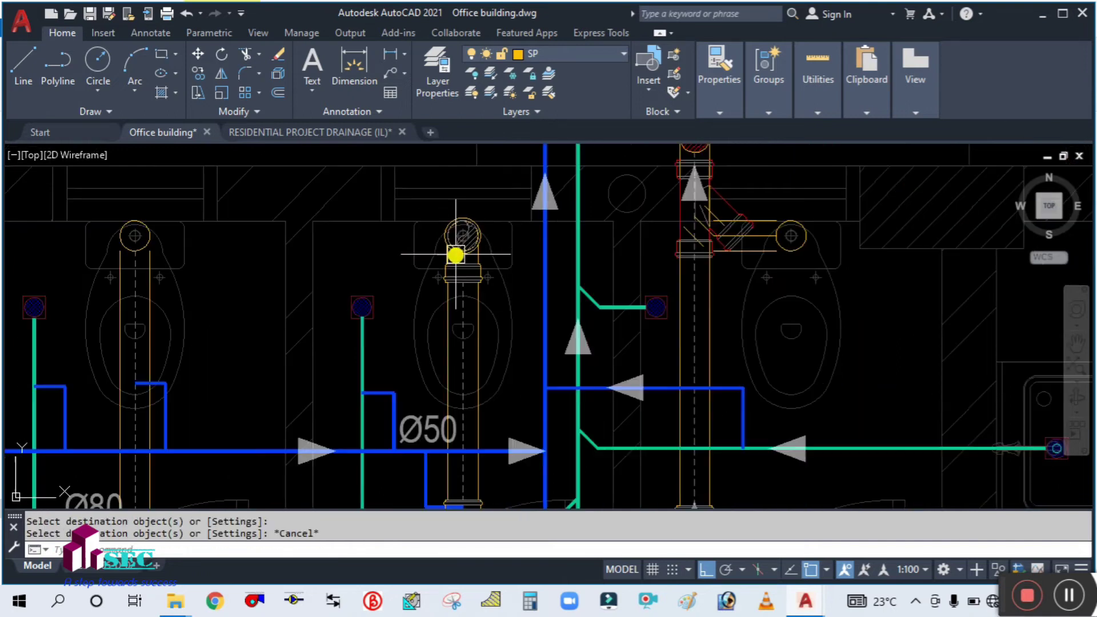
scroll(492, 325, "up", 3)
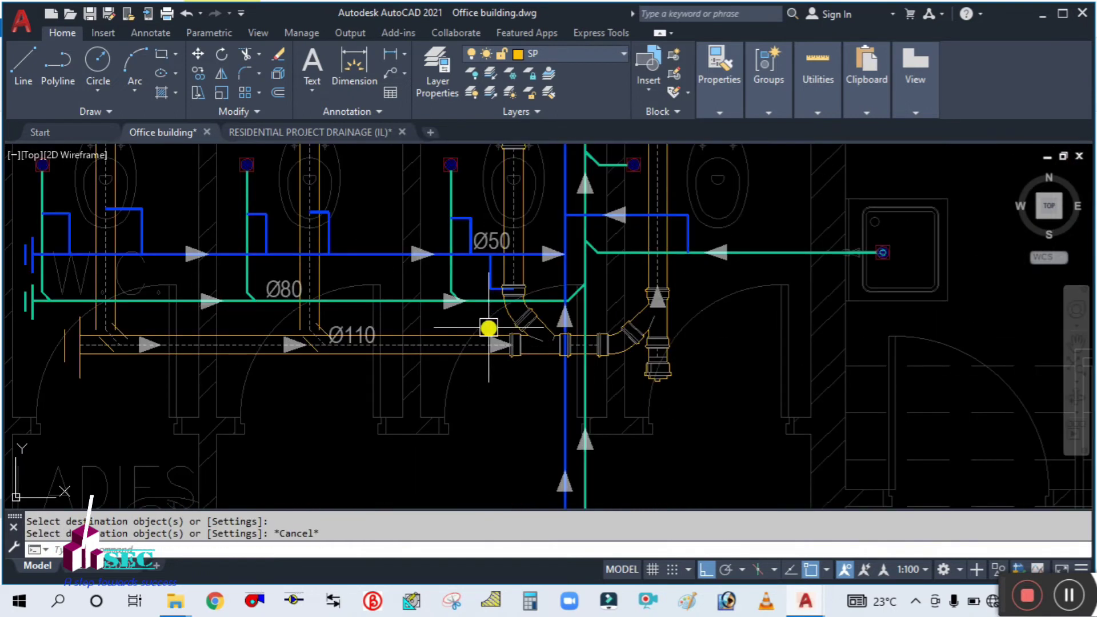
middle_click_drag(700, 367, 678, 476)
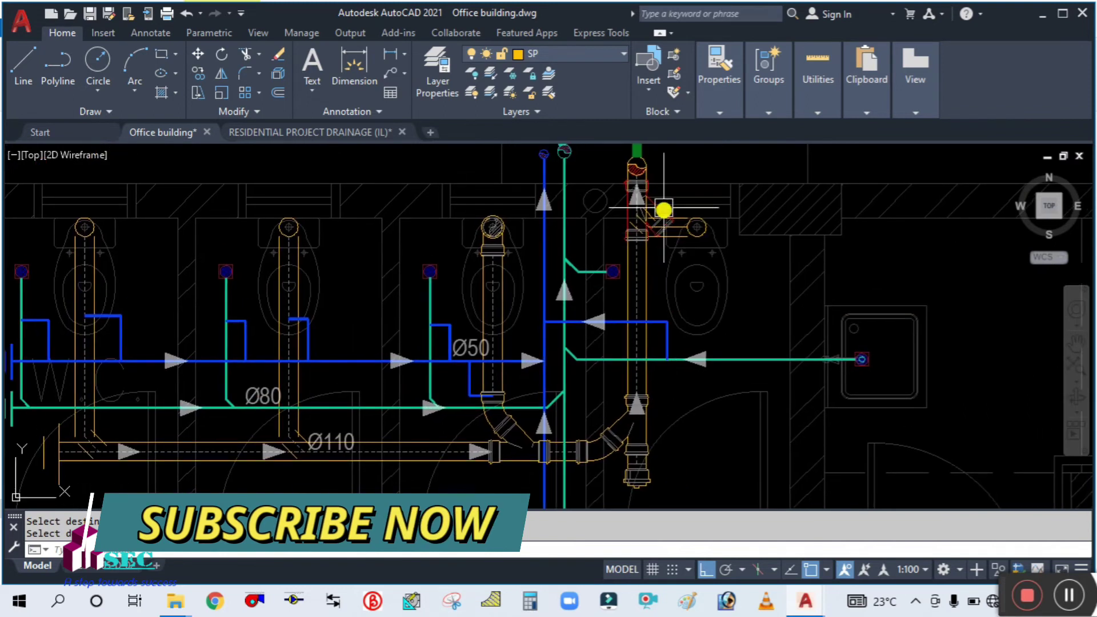
scroll(663, 210, "up", 3)
middle_click_drag(624, 252, 621, 332)
scroll(629, 320, "up", 4)
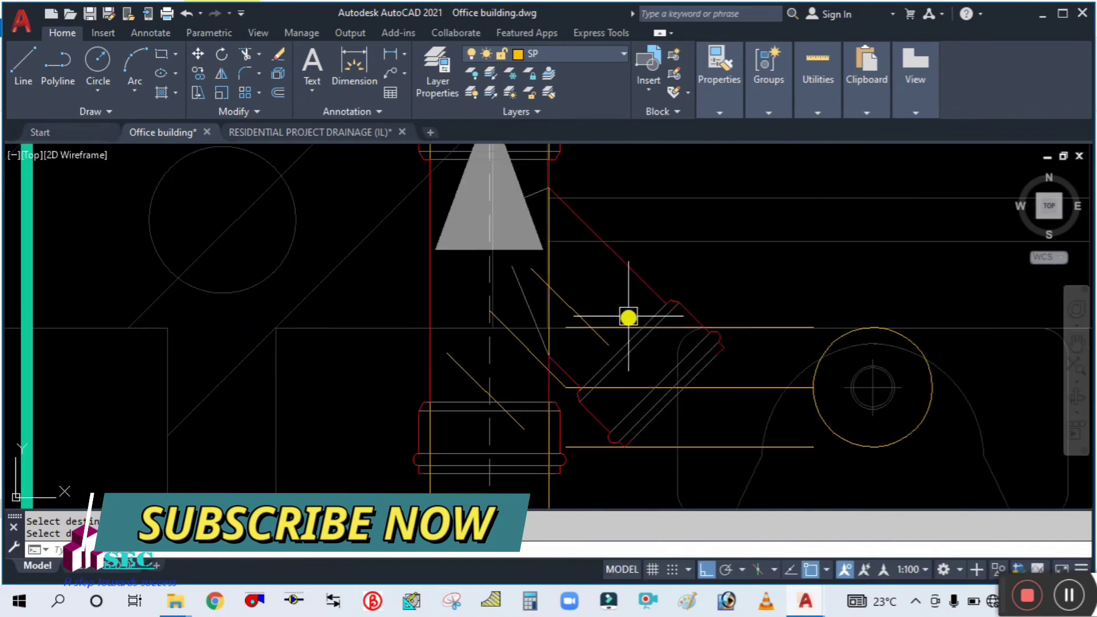
Step: Erase the Y-branch fitting and the old horizontal and diagonal pipe lines between the fourth toilet's outlet and the vertical main
left_click(628, 276)
key("Return")
scroll(577, 299, "down", 3)
mouse_move(602, 313)
middle_mouse_down()
mouse_move(583, 387)
mouse_move(563, 338)
middle_mouse_up()
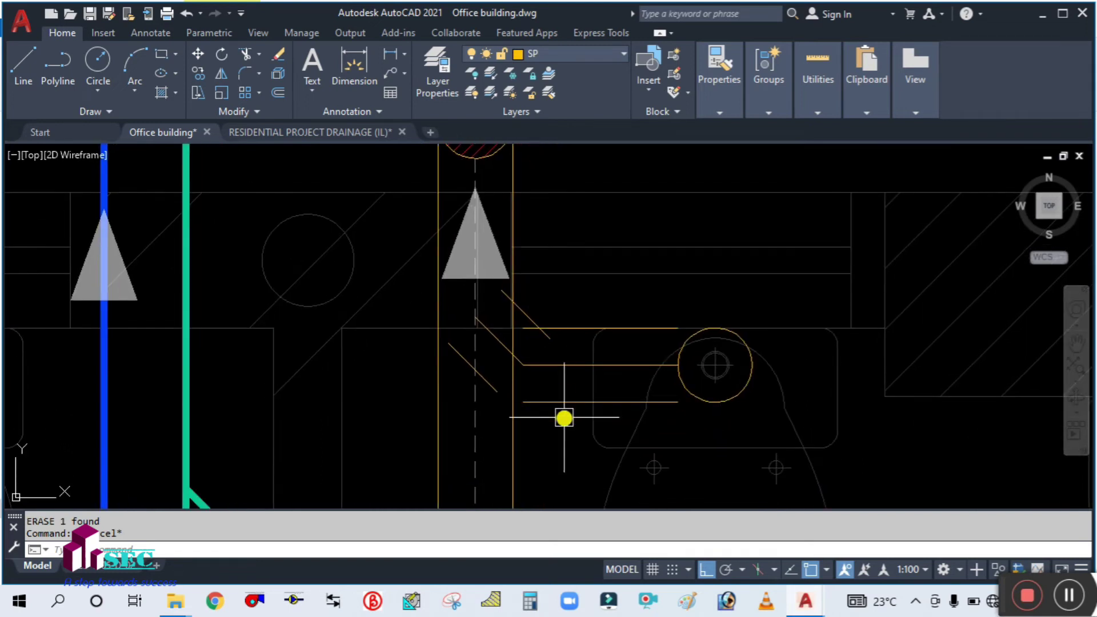
left_click(564, 419)
left_click(550, 360)
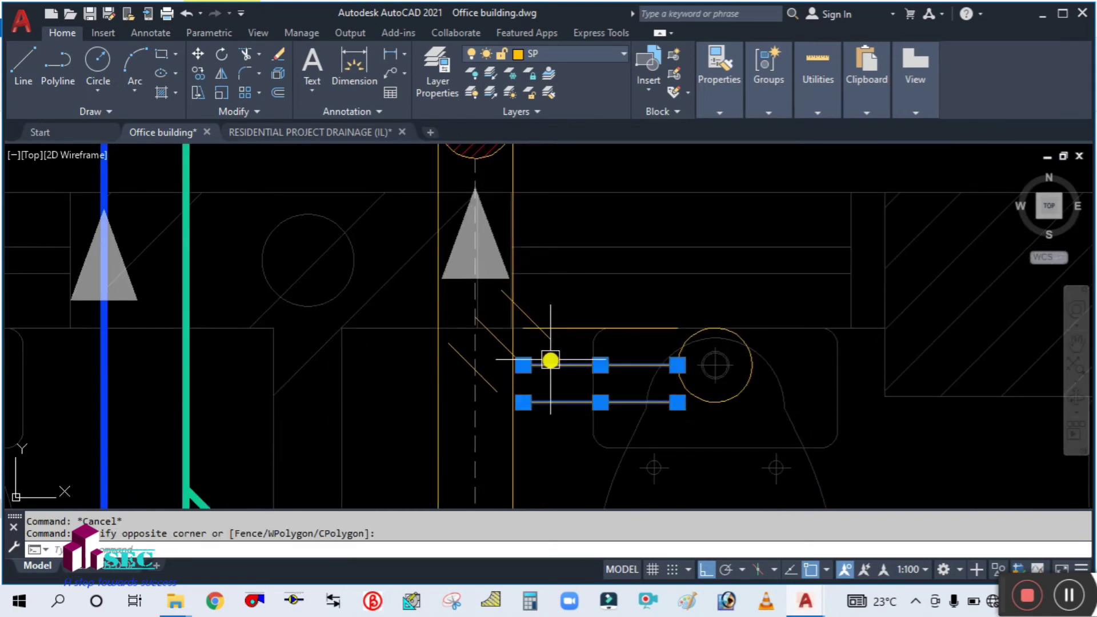
type("e")
key("Return")
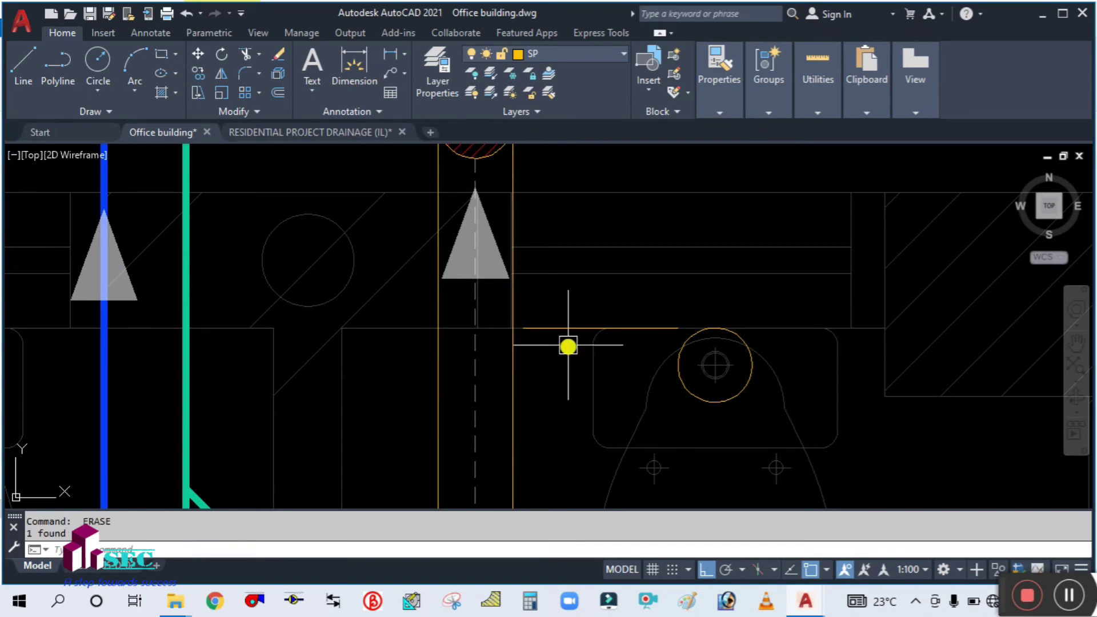
key("Escape")
scroll(578, 365, "down", 4)
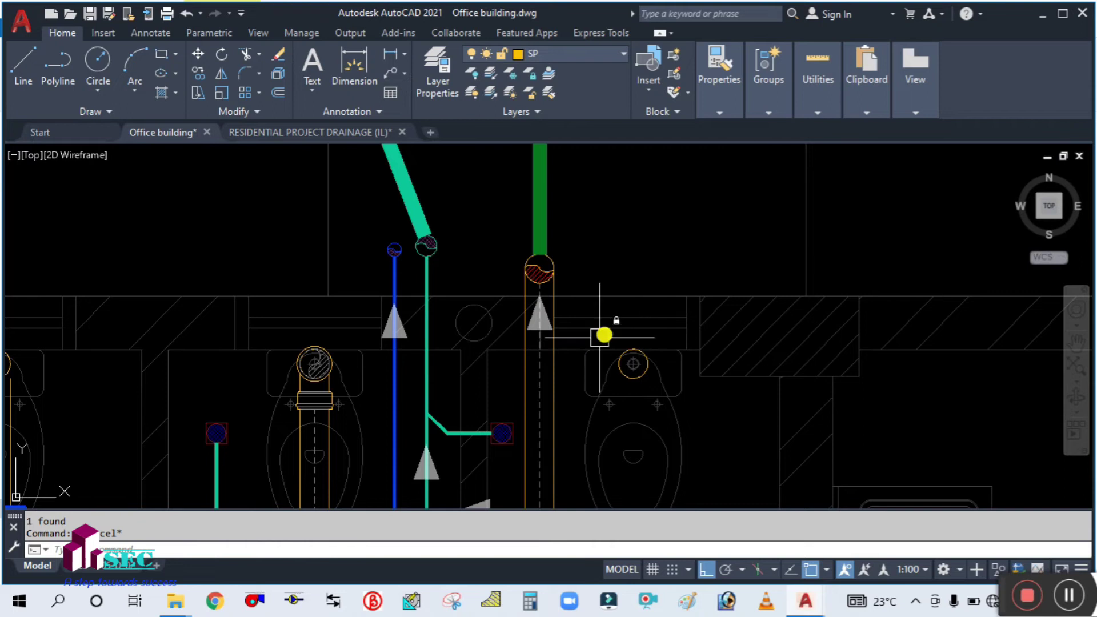
Step: Draw a diagonal line tangent to the outer sides of the fourth toilet's outlet circle and the riser circle
scroll(603, 335, "up", 2)
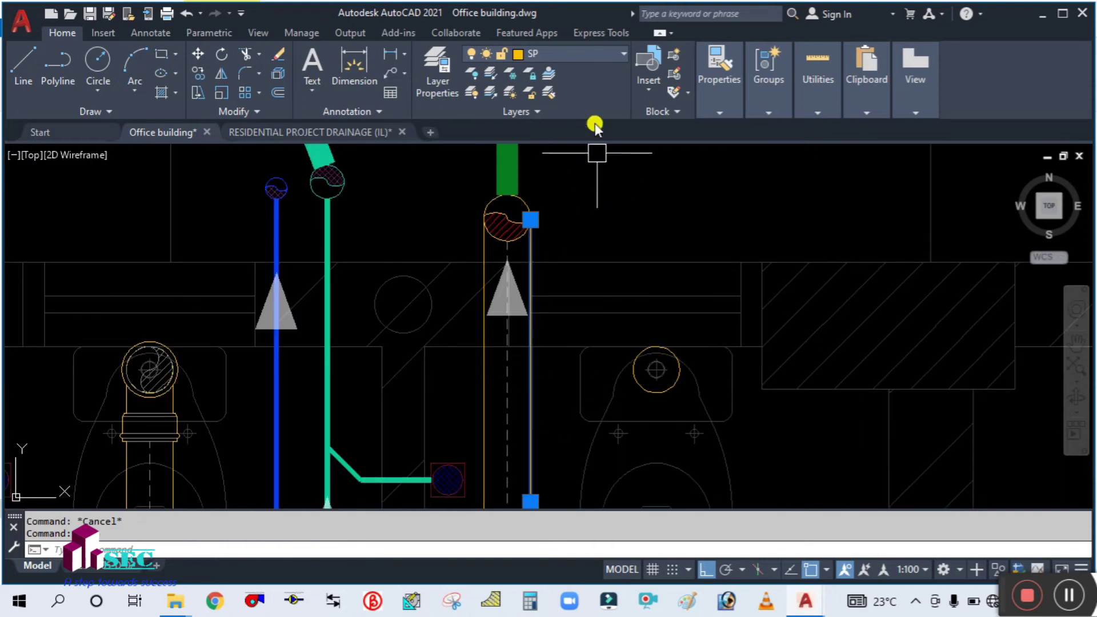
type("L")
key("Return")
scroll(661, 344, "up", 4)
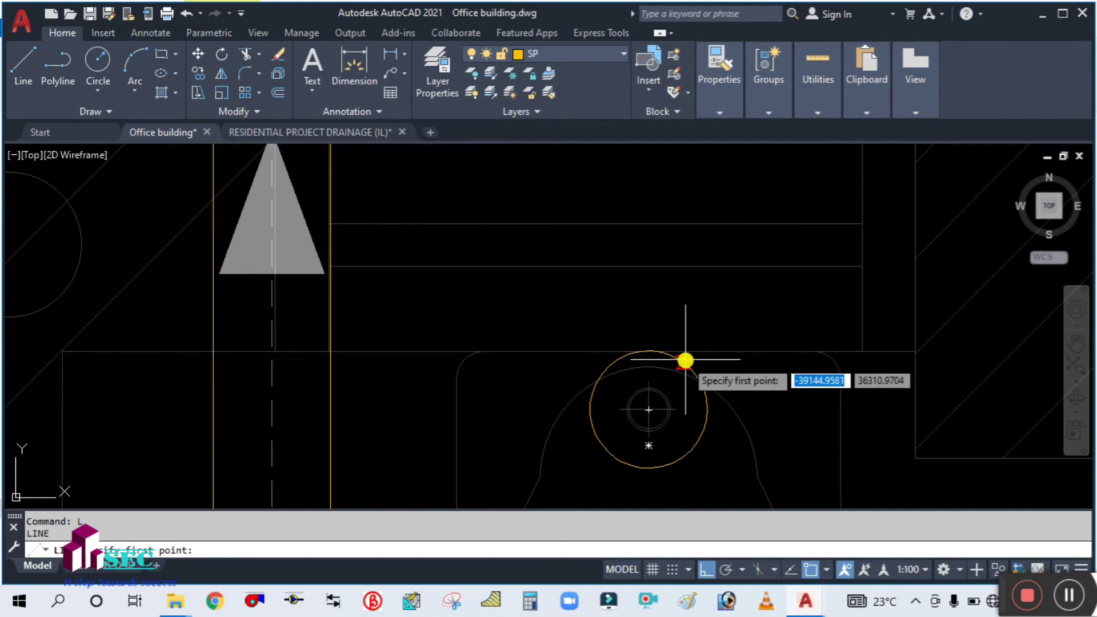
left_click(685, 360)
scroll(676, 354, "down", 5)
scroll(570, 220, "up", 4)
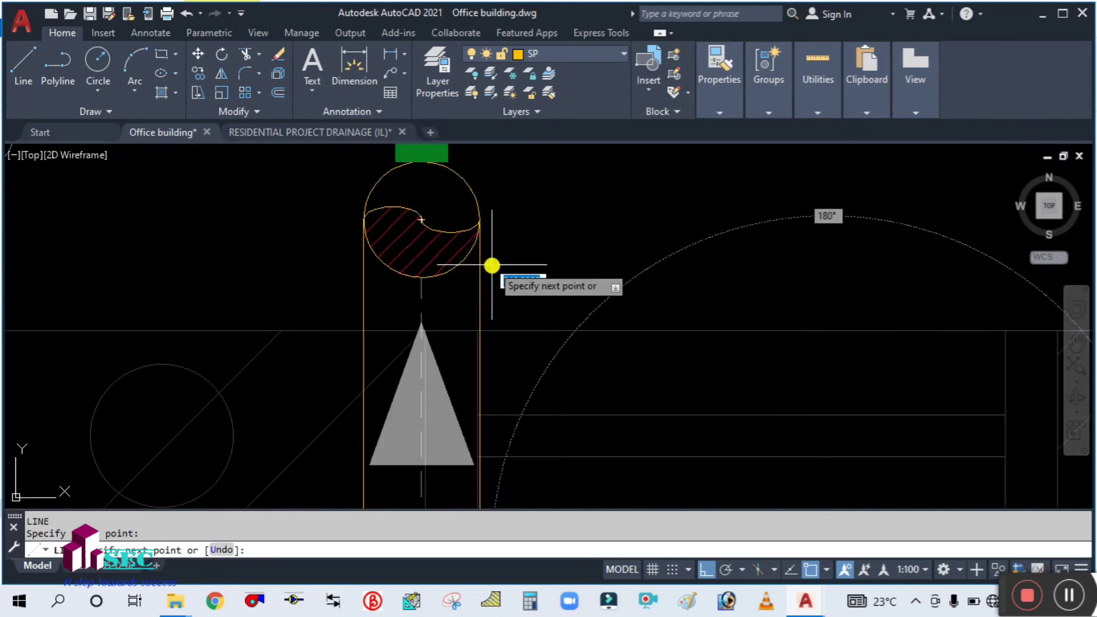
left_click(501, 196)
key("Escape")
scroll(517, 208, "down", 2)
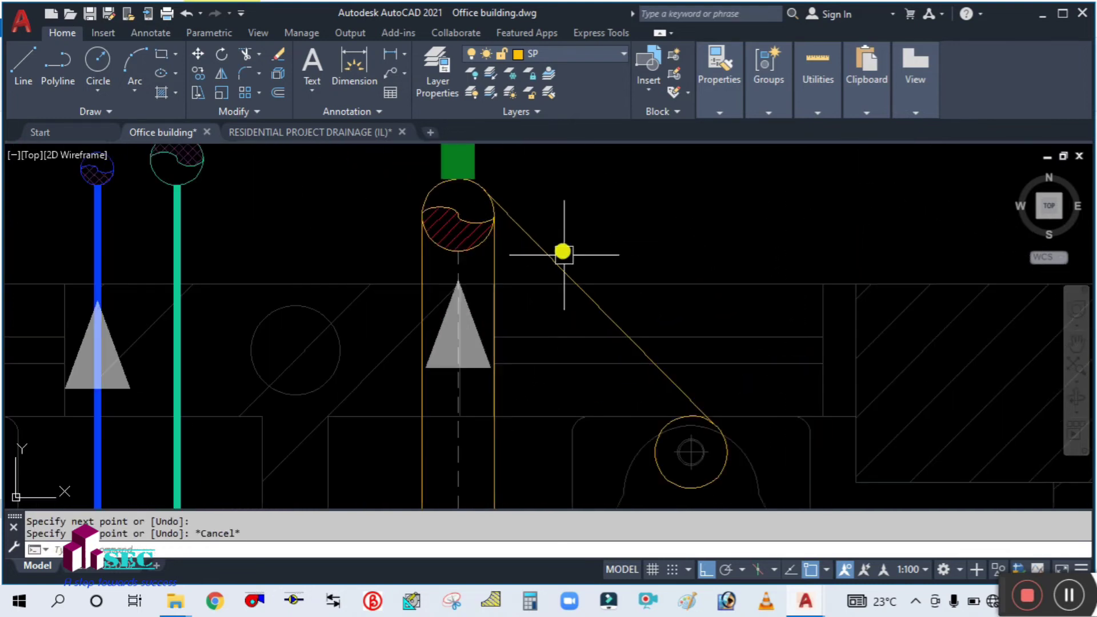
Step: Offset the diagonal line 110 towards the vertical main to form the other wall of the fourth toilet's pipe
type("o")
key("Return")
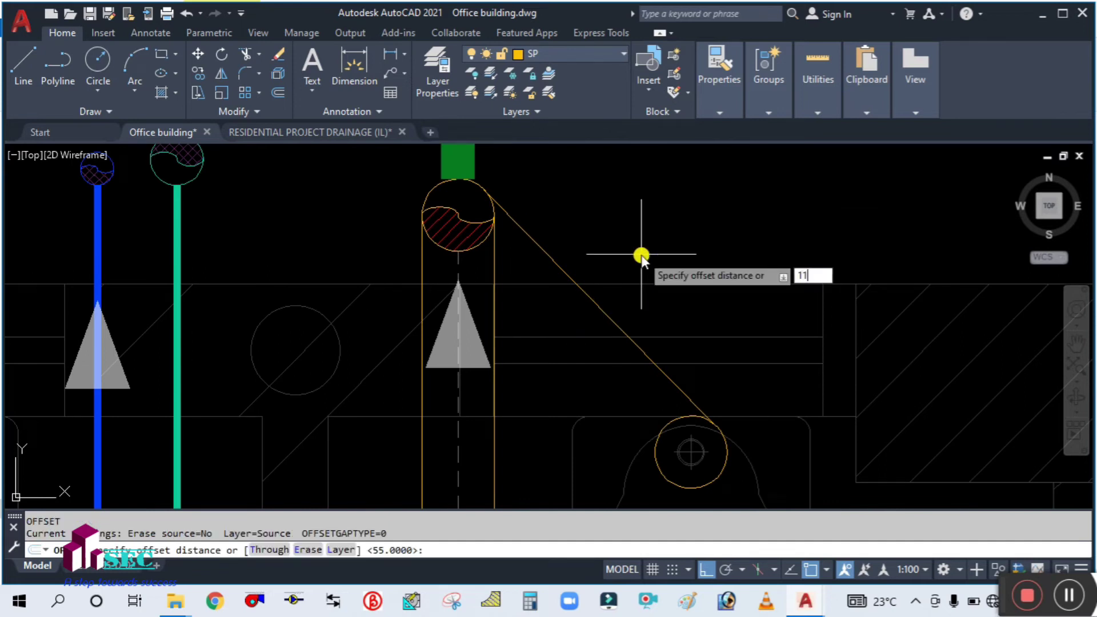
left_click(533, 243)
left_click(509, 328)
key("Escape")
scroll(606, 301, "down", 4)
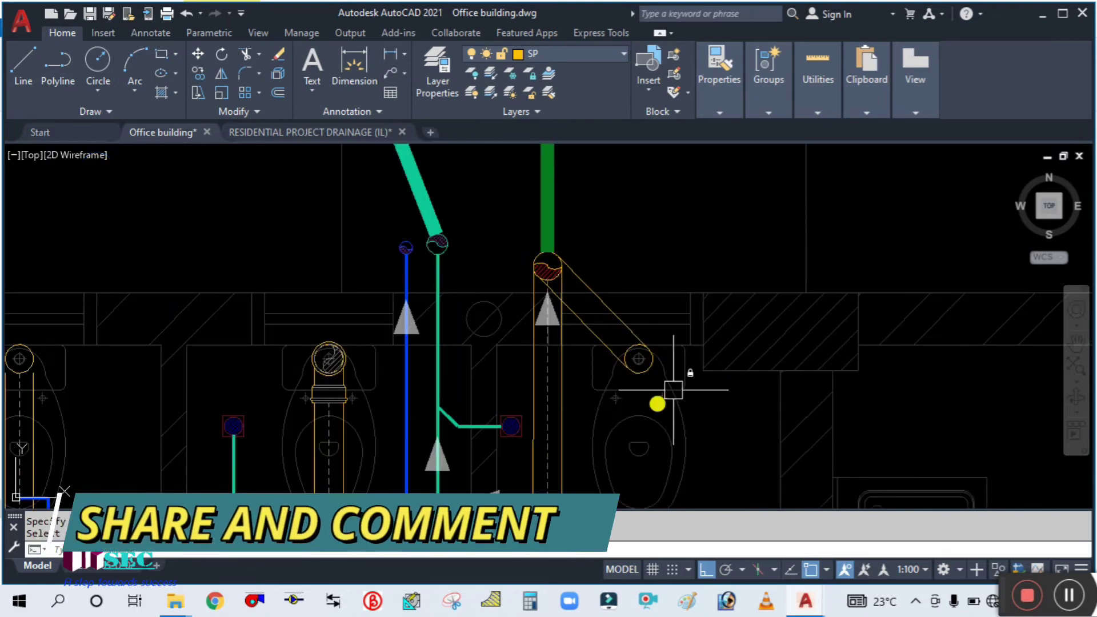
Step: Examine the fourth toilet's diagonal pipe connection to the riser against the layout of the other toilet branches
scroll(645, 403, "up", 2)
scroll(599, 289, "up", 2)
scroll(614, 297, "down", 6)
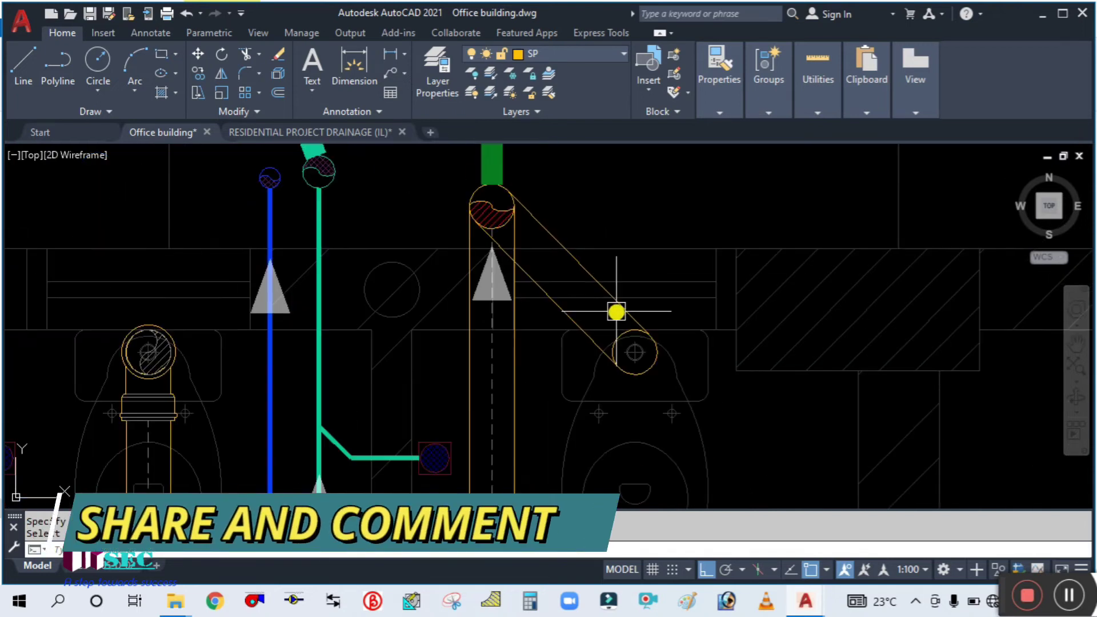
scroll(472, 322, "up", 2)
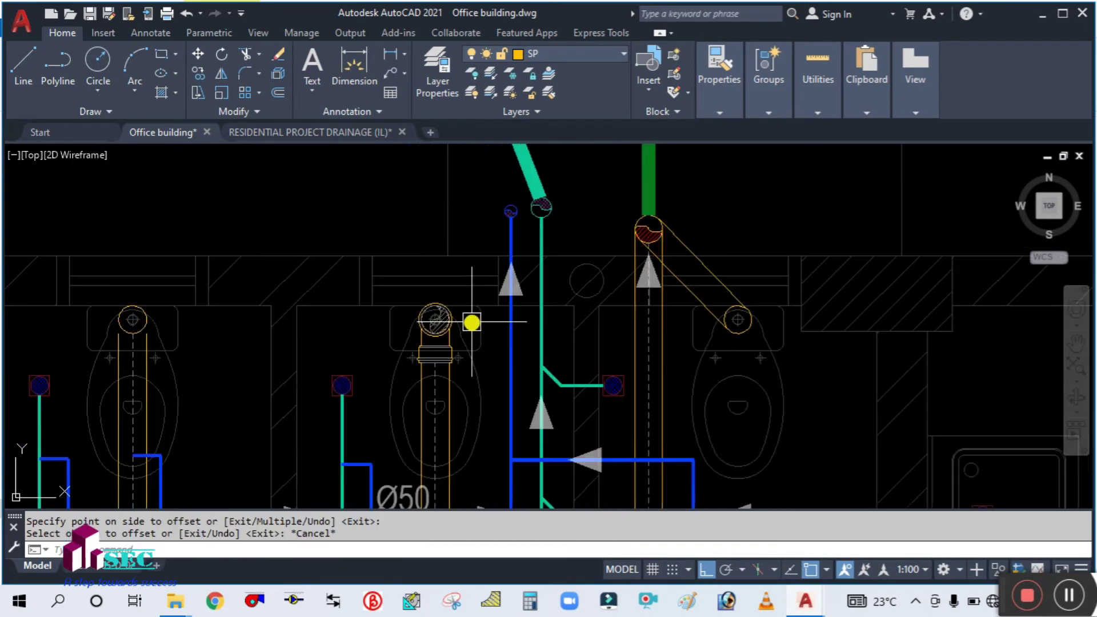
scroll(729, 309, "up", 2)
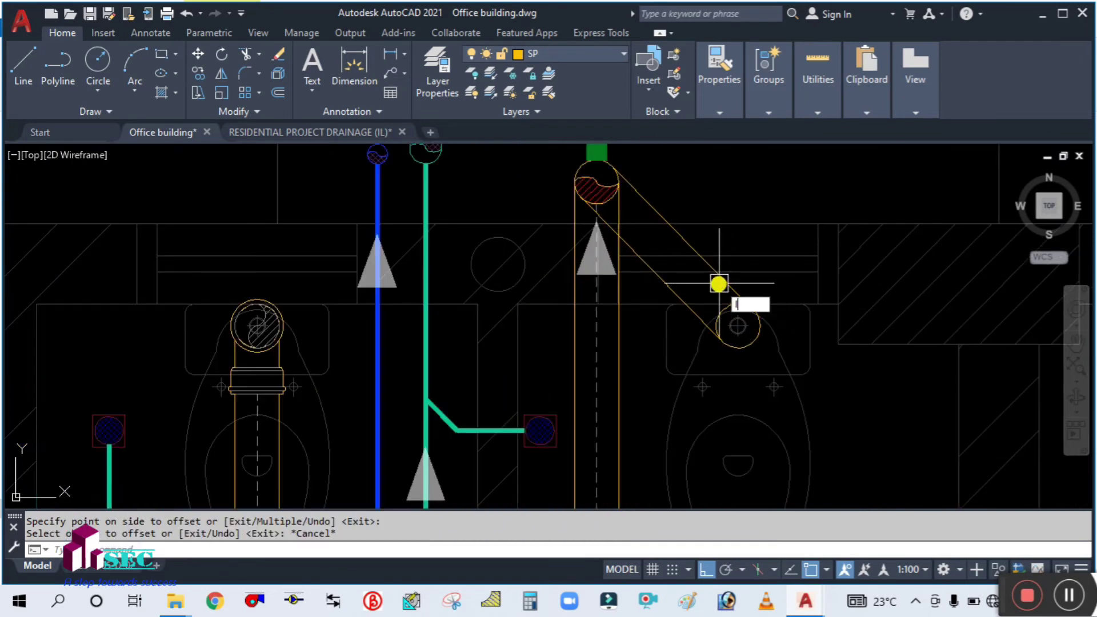
key("Escape")
key("Escape")
scroll(657, 257, "down", 3)
scroll(615, 288, "up", 3)
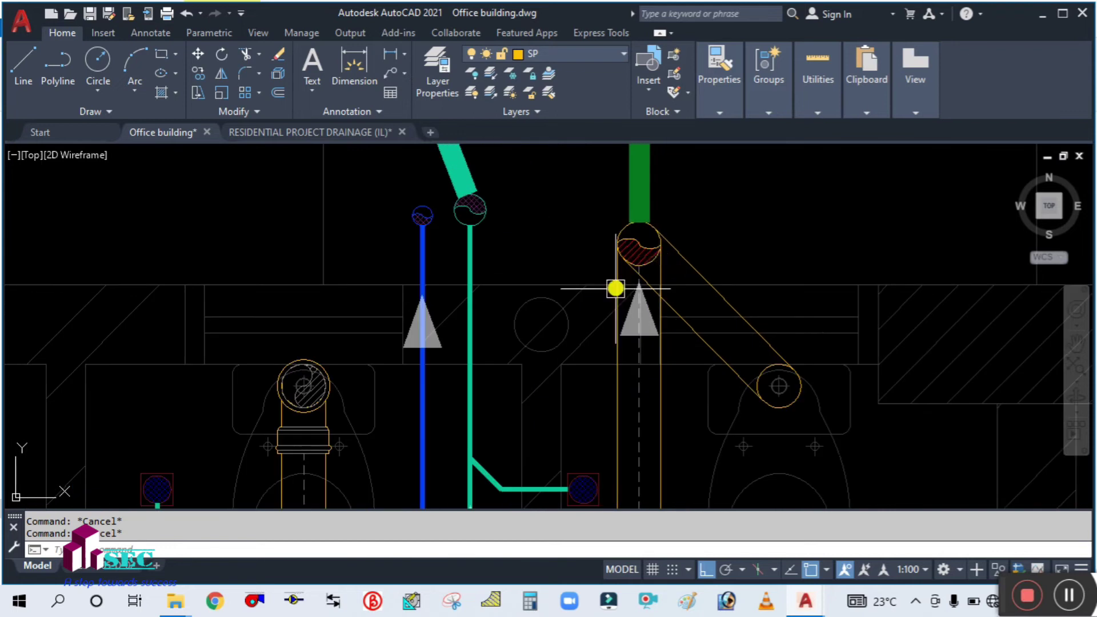
scroll(746, 289, "down", 4)
scroll(759, 281, "up", 2)
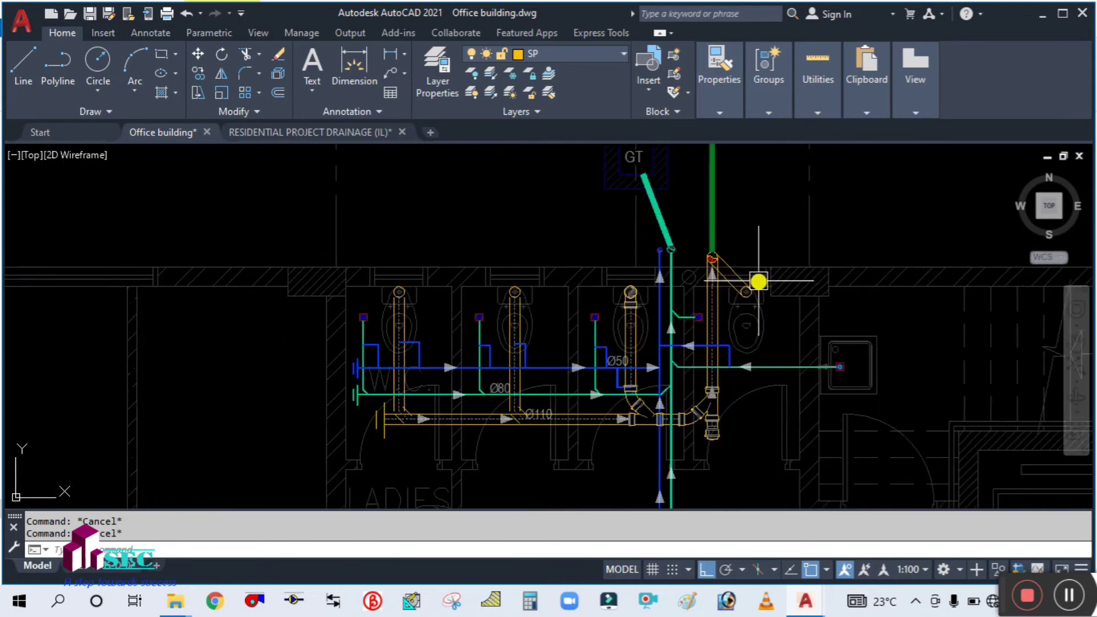
scroll(750, 277, "up", 4)
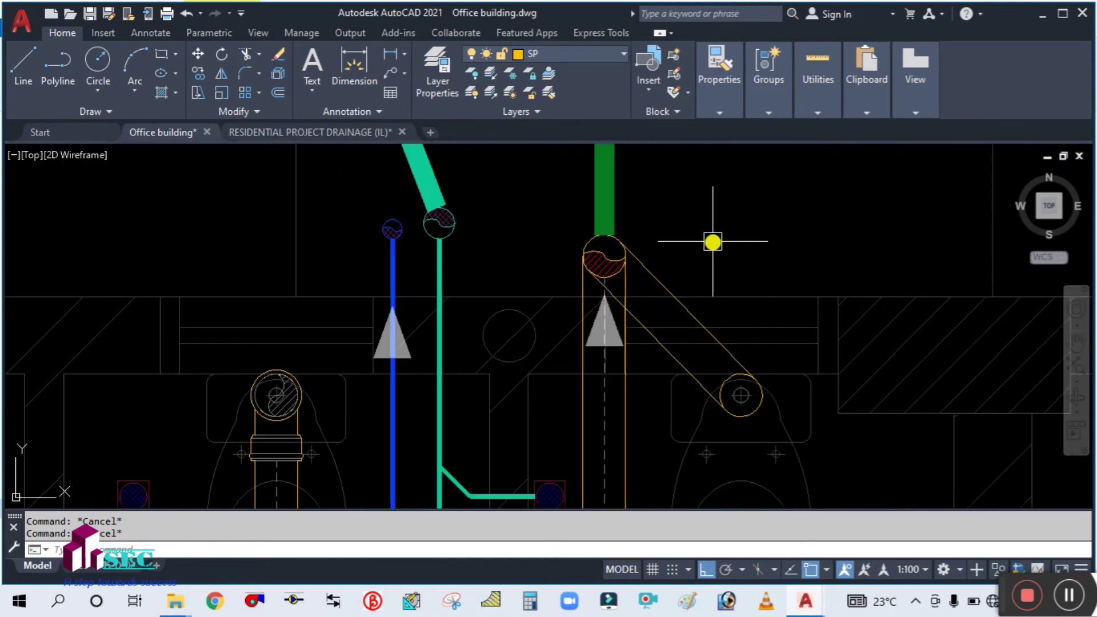
scroll(708, 247, "down", 4)
scroll(708, 248, "up", 2)
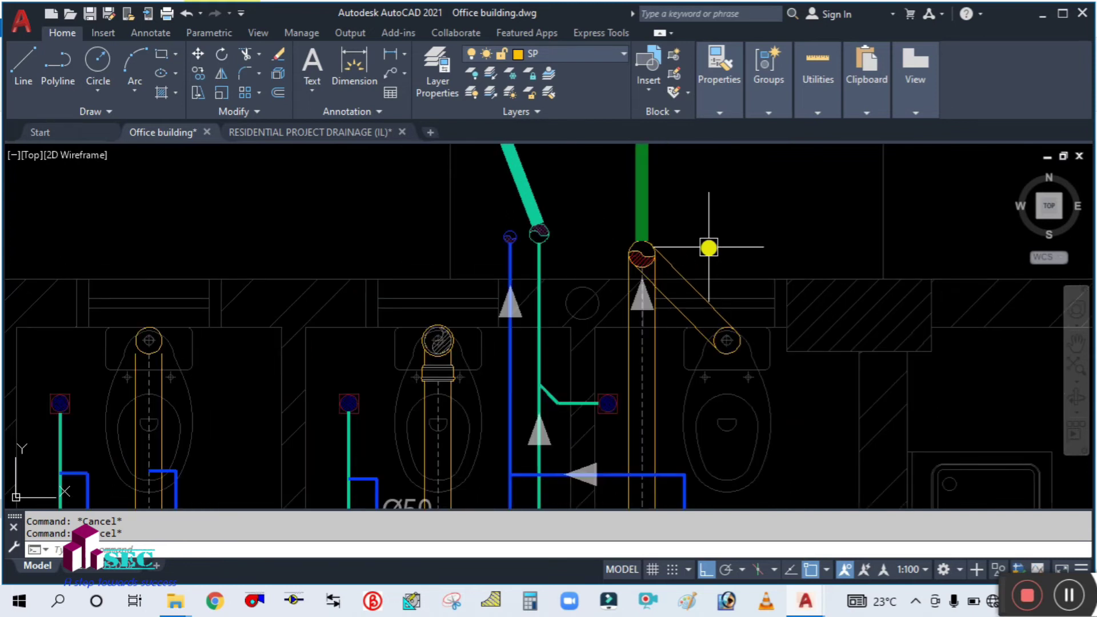
scroll(708, 248, "down", 3)
scroll(708, 250, "up", 2)
scroll(708, 249, "down", 3)
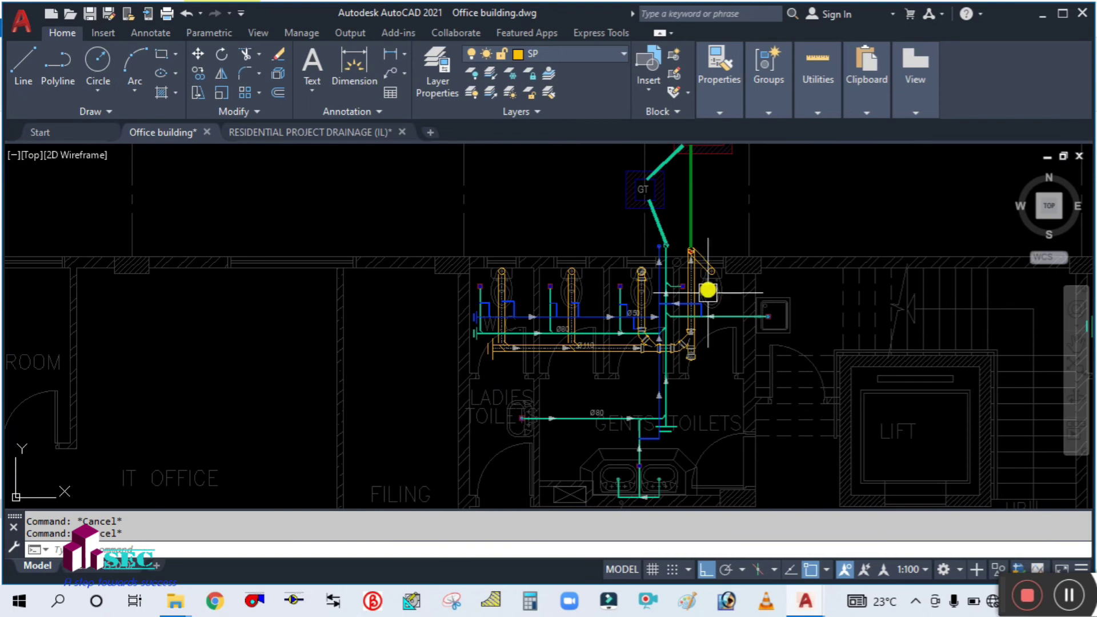
scroll(654, 361, "up", 3)
middle_click_drag(569, 358, 595, 428)
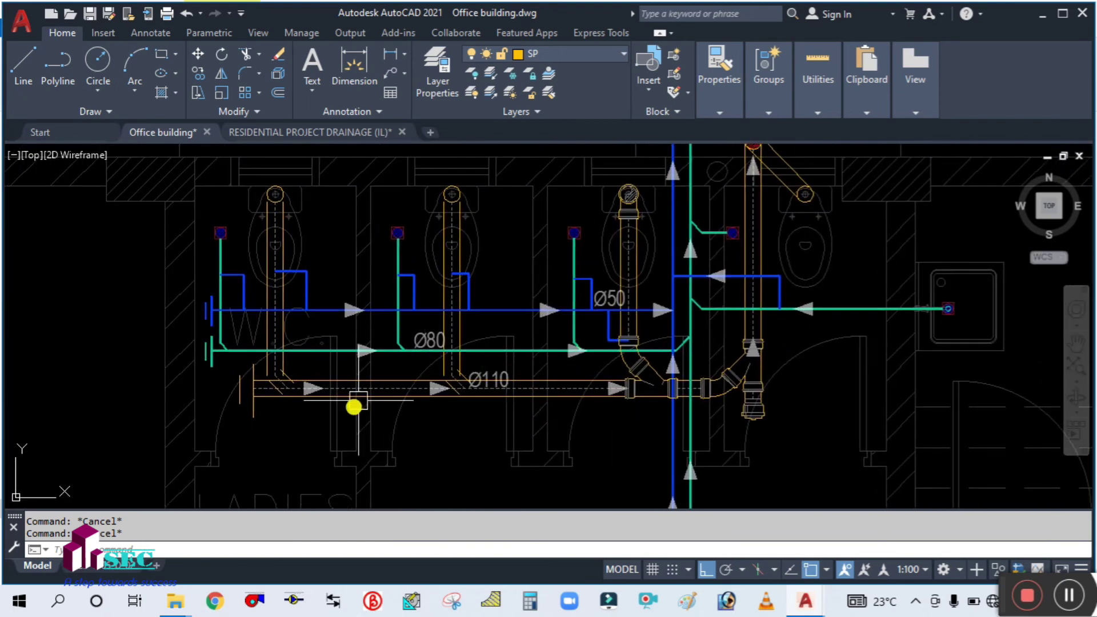
type("o")
key("Return")
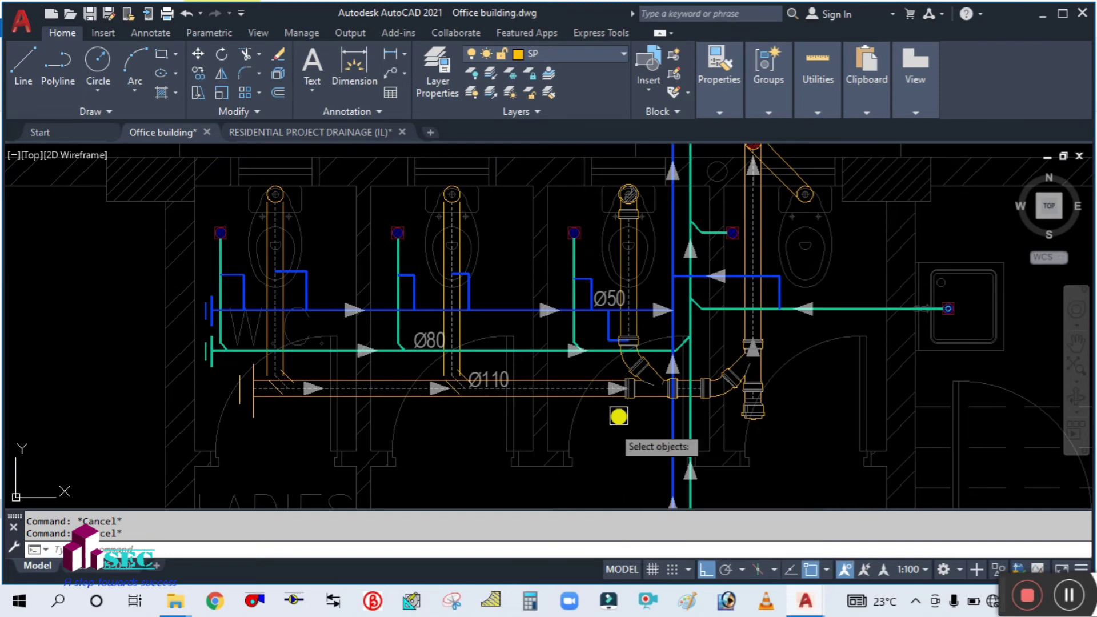
scroll(631, 367, "up", 3)
left_click(645, 351)
scroll(649, 349, "up", 3)
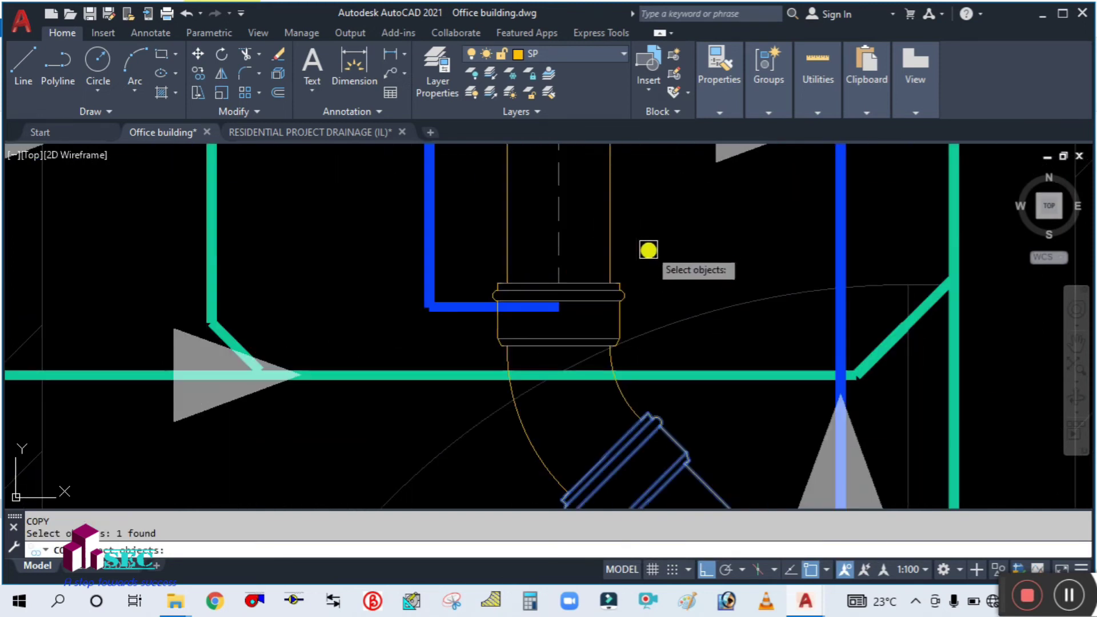
left_click(593, 290)
scroll(597, 288, "down", 3)
scroll(624, 324, "up", 2)
key("Return")
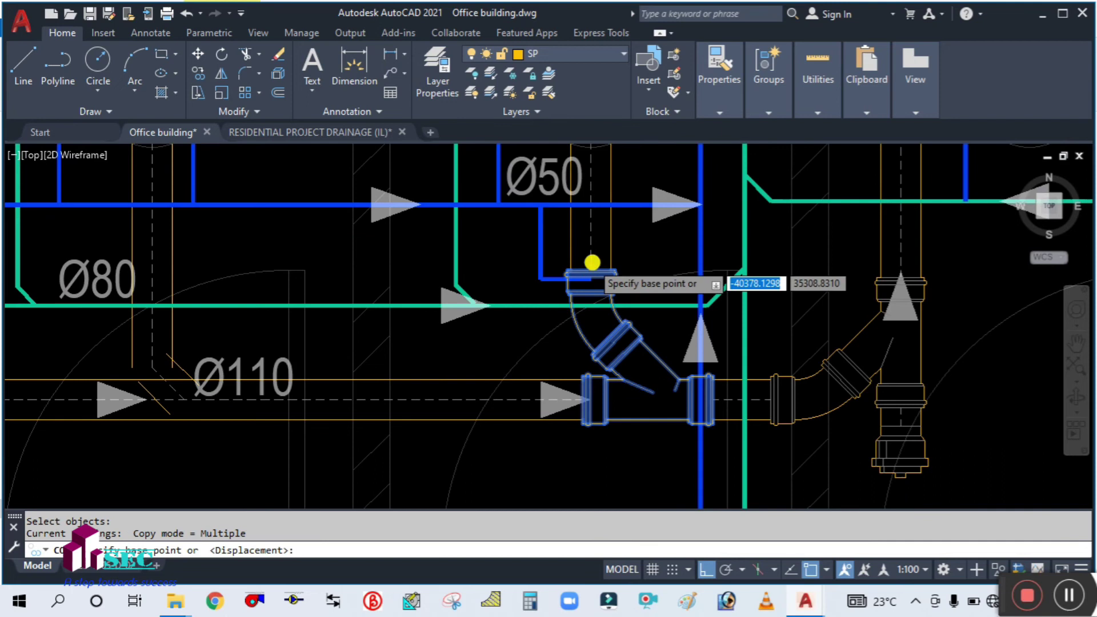
scroll(590, 259, "up", 5)
scroll(593, 284, "down", 5)
key("Escape")
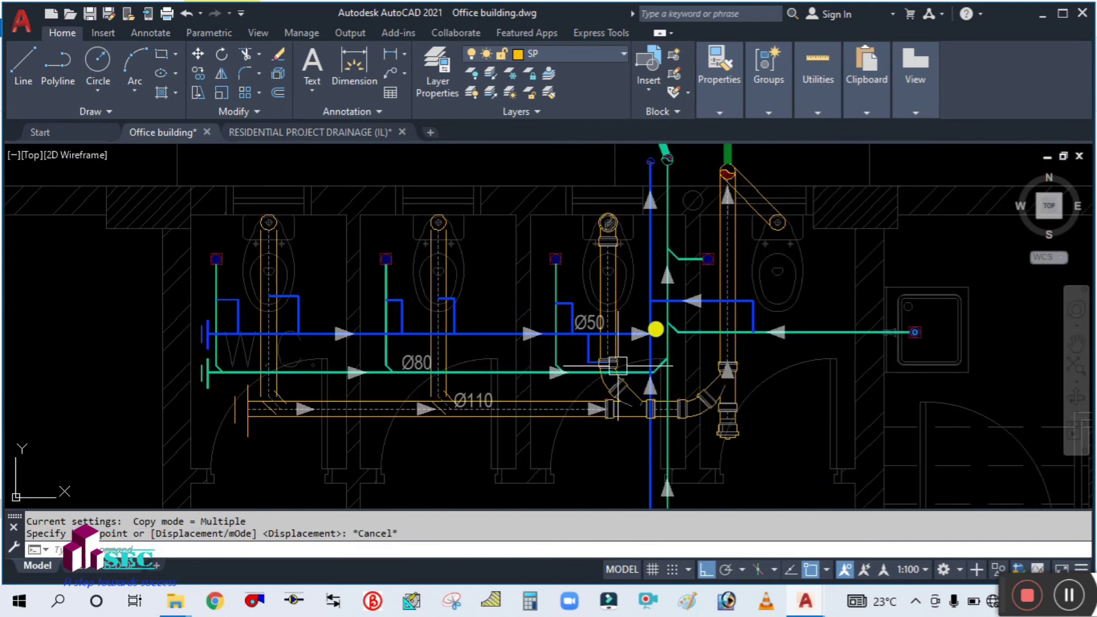
Step: Copy the third toilet's Y-branch, bend and outlet elbow by the bend's socket midpoint onto the second toilet's pipe centreline
scroll(614, 421, "up", 3)
type("co")
key("Return")
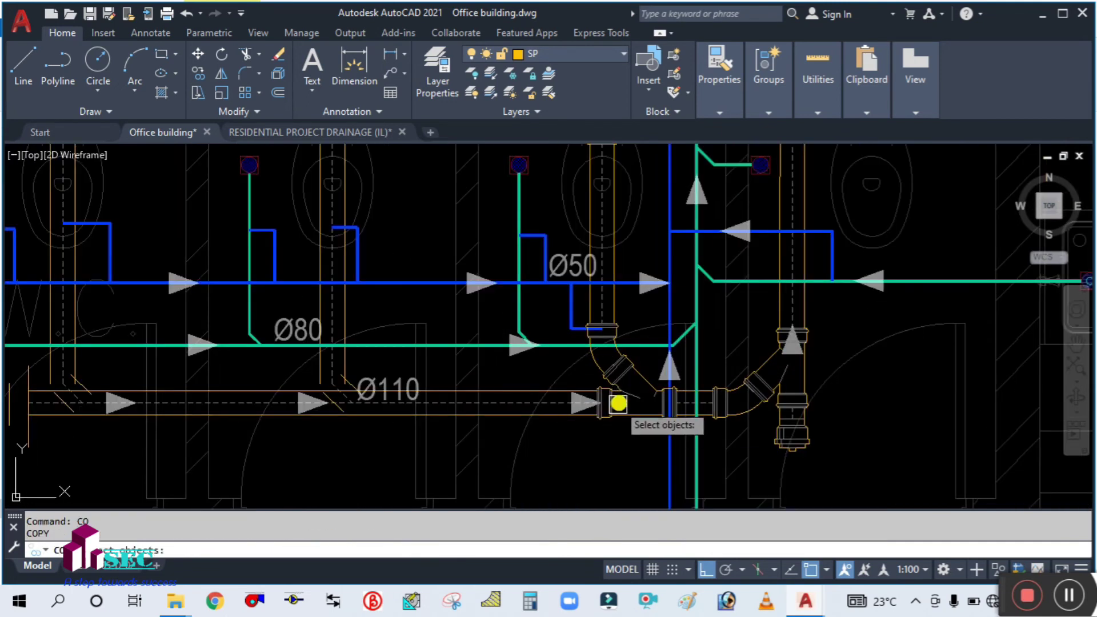
scroll(617, 405, "up", 3)
left_click(633, 384)
scroll(578, 336, "down", 5)
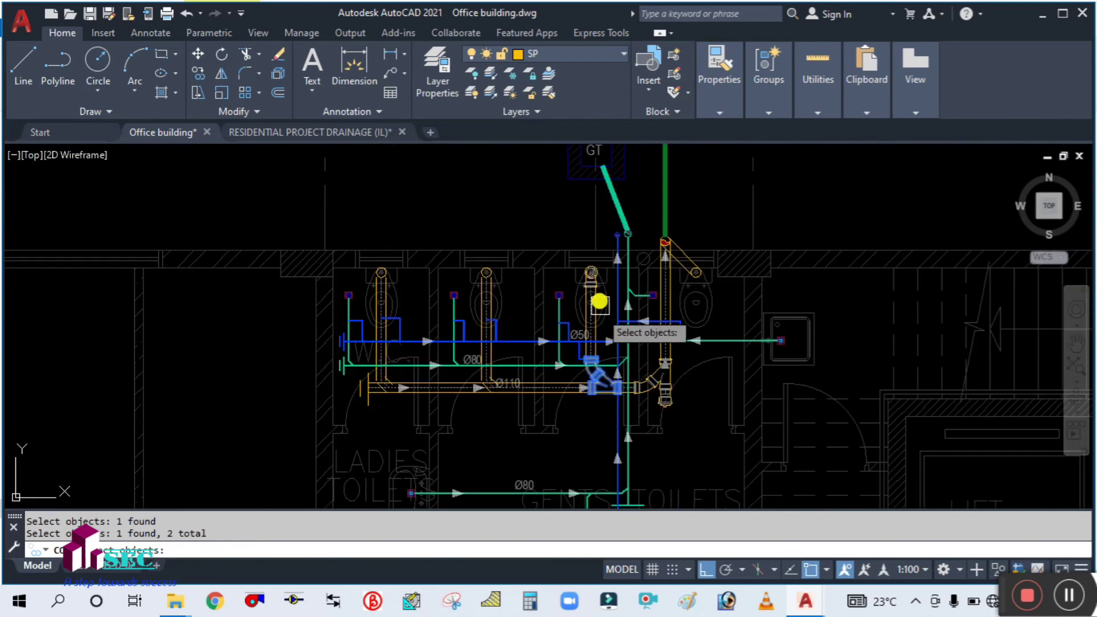
scroll(593, 297, "up", 5)
left_click(557, 284)
scroll(567, 252, "down", 3)
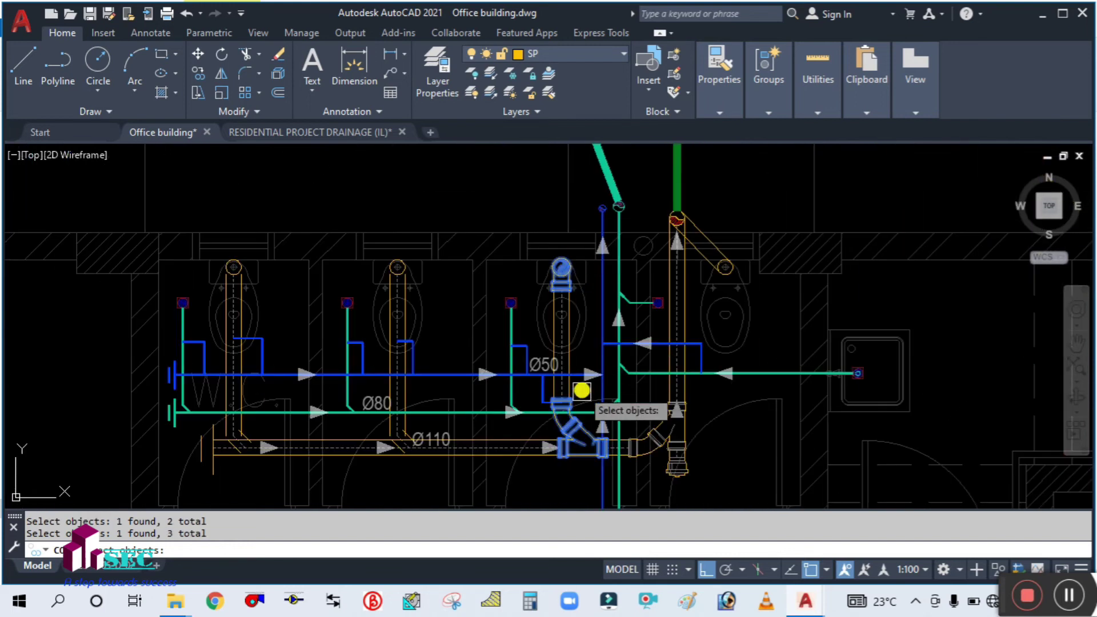
scroll(580, 384, "up", 2)
scroll(540, 368, "up", 2)
key("Return")
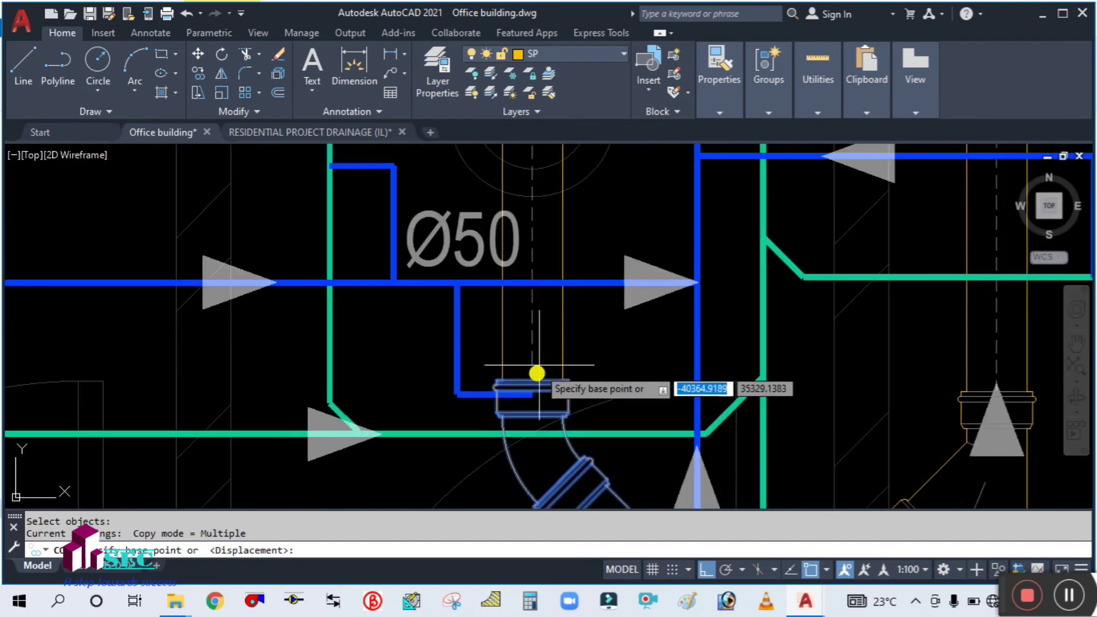
left_click(532, 380)
scroll(534, 379, "down", 4)
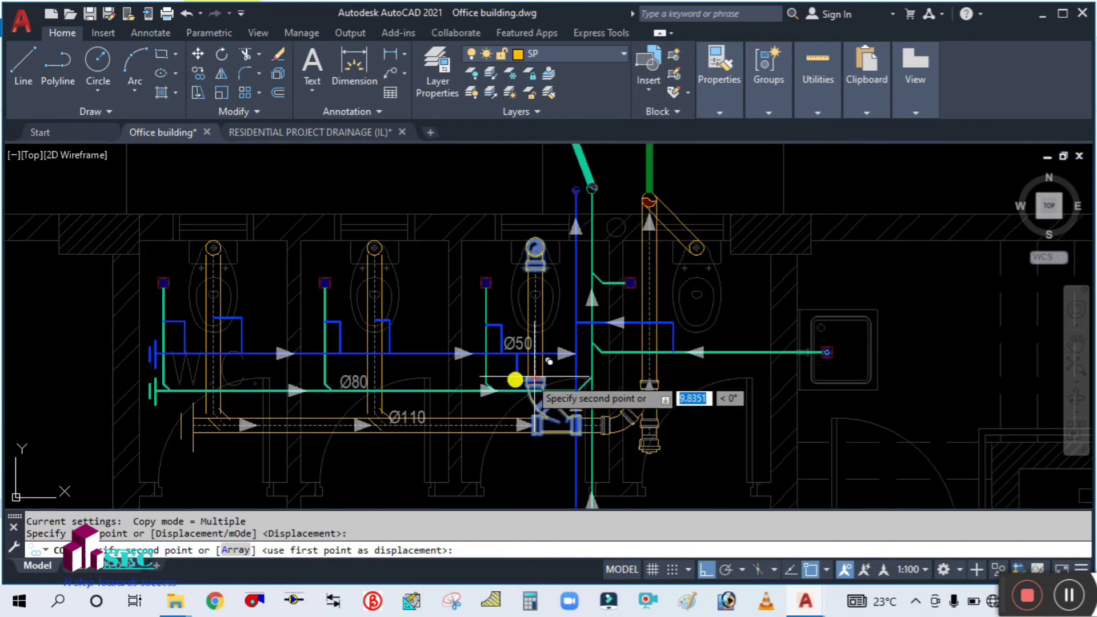
scroll(514, 379, "up", 3)
scroll(310, 381, "up", 3)
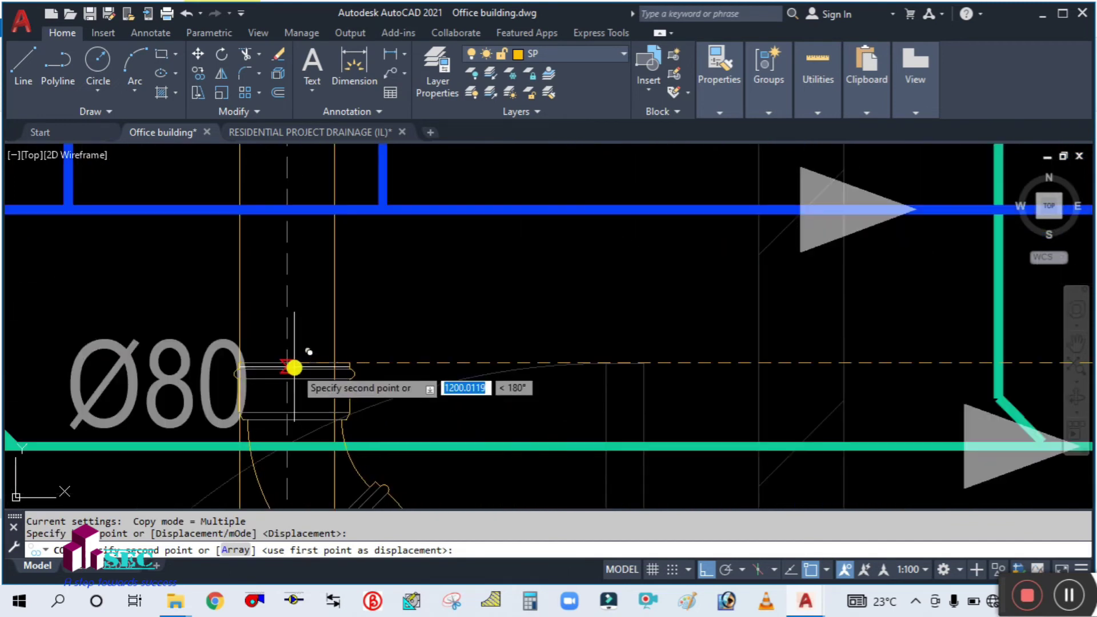
left_click(446, 372)
Step: Place another copy of the same three fittings on the first toilet's pipe centreline and finish copying
scroll(166, 384, "down", 4)
scroll(242, 362, "up", 4)
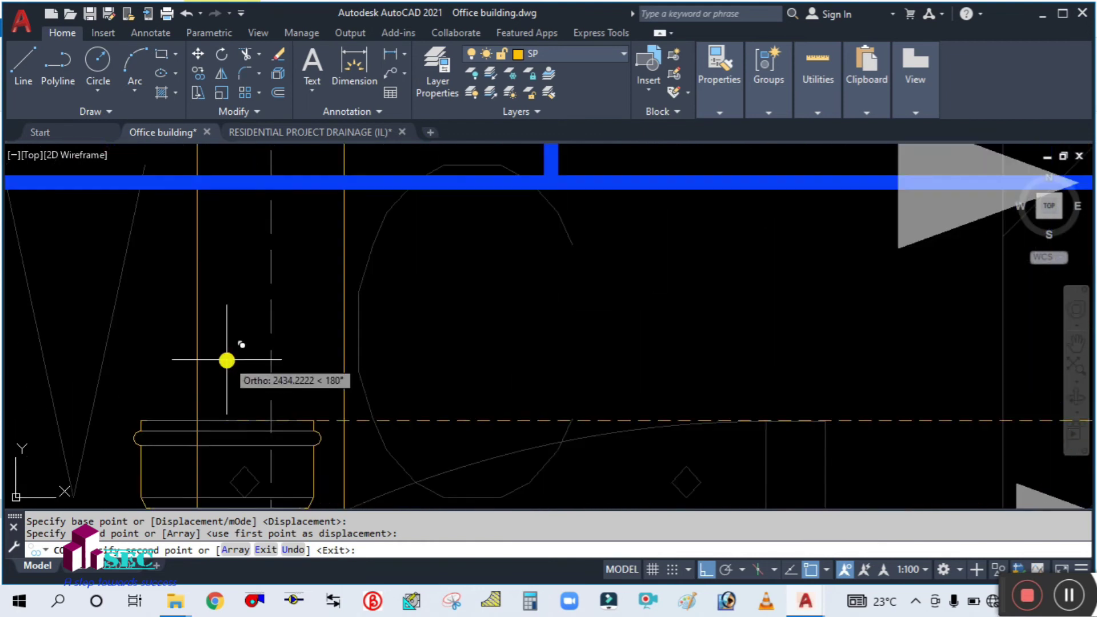
left_click(274, 411)
key("Escape")
scroll(451, 360, "down", 5)
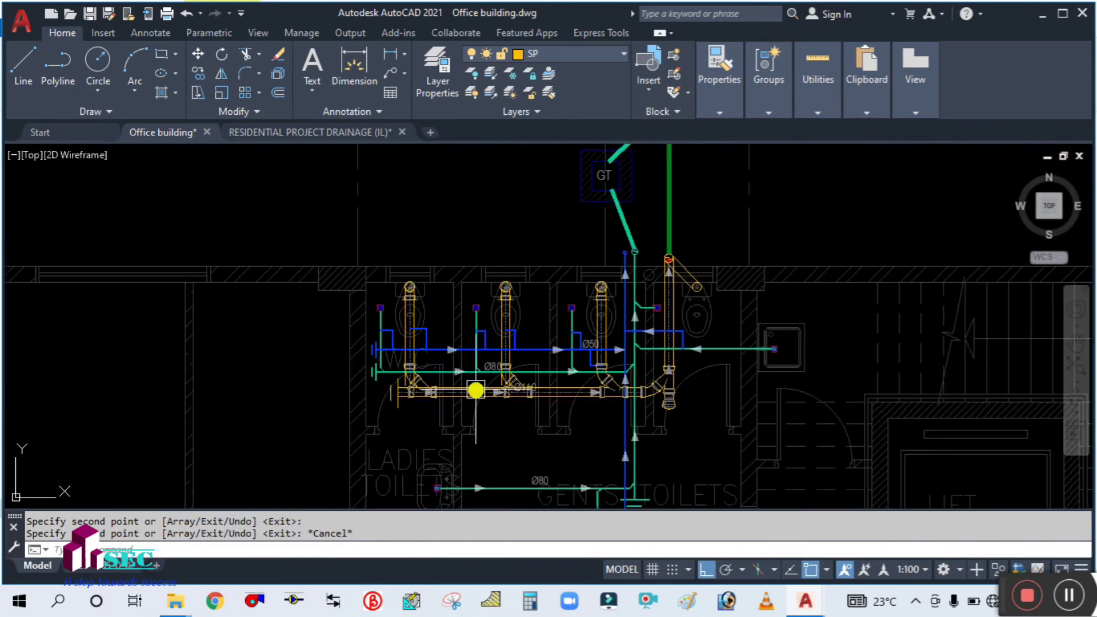
scroll(474, 385, "up", 2)
scroll(379, 417, "up", 2)
scroll(367, 446, "down", 2)
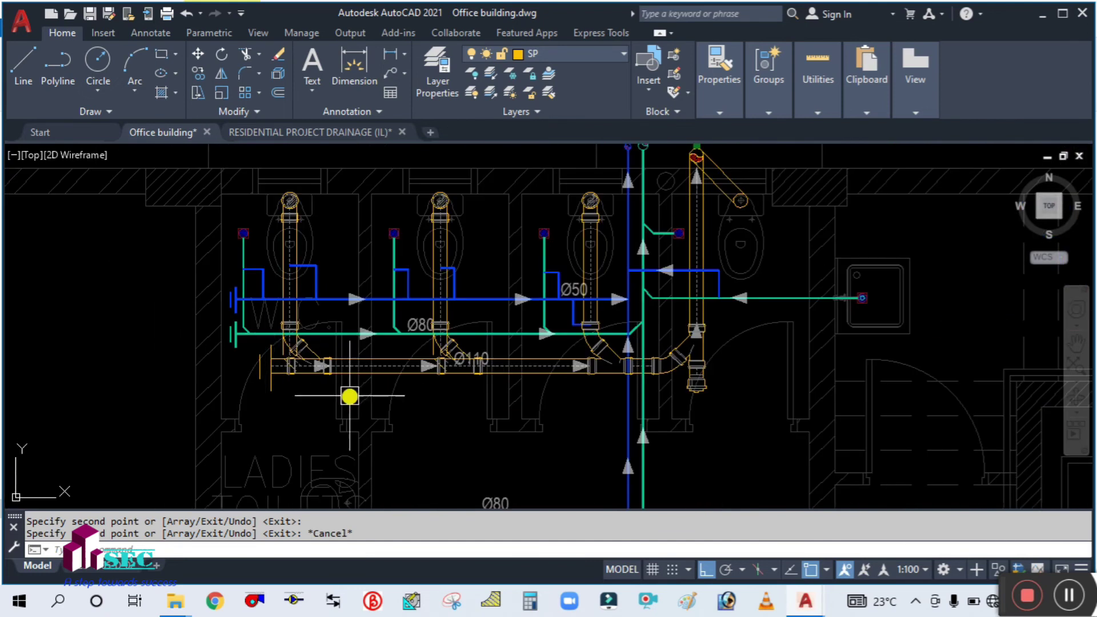
Step: Start a trim, choosing the outer end lines of the second toilet's Y-branch and bend sockets as cutting edges
scroll(464, 354, "up", 3)
type("tr")
key("space")
type("t")
key("space")
scroll(463, 402, "up", 4)
scroll(550, 381, "up", 4)
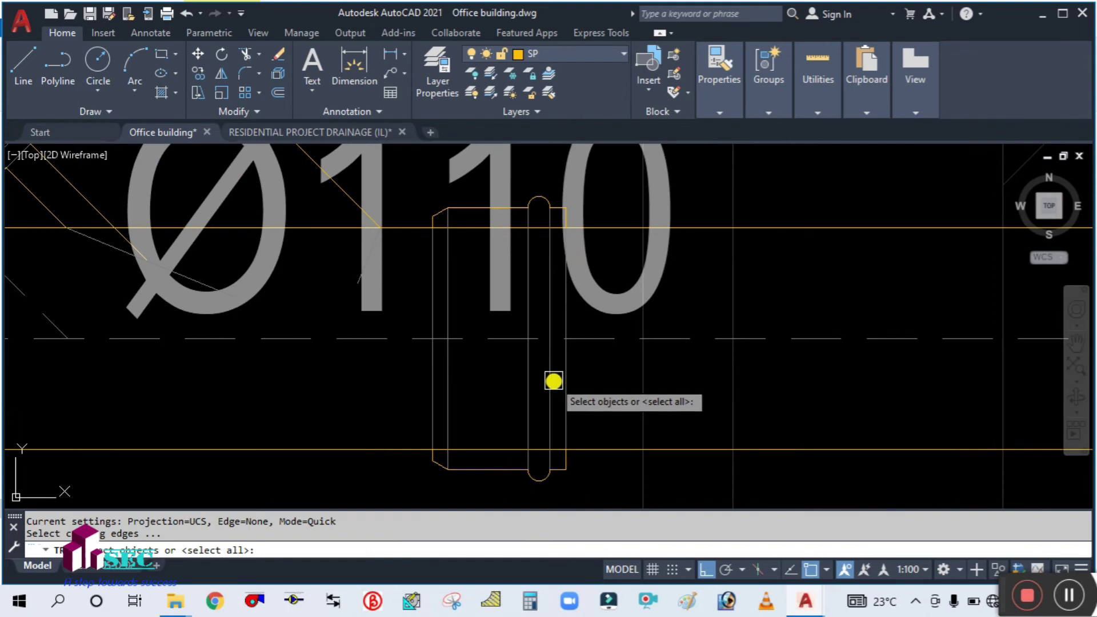
left_click(567, 391)
scroll(568, 405, "down", 6)
scroll(421, 384, "up", 5)
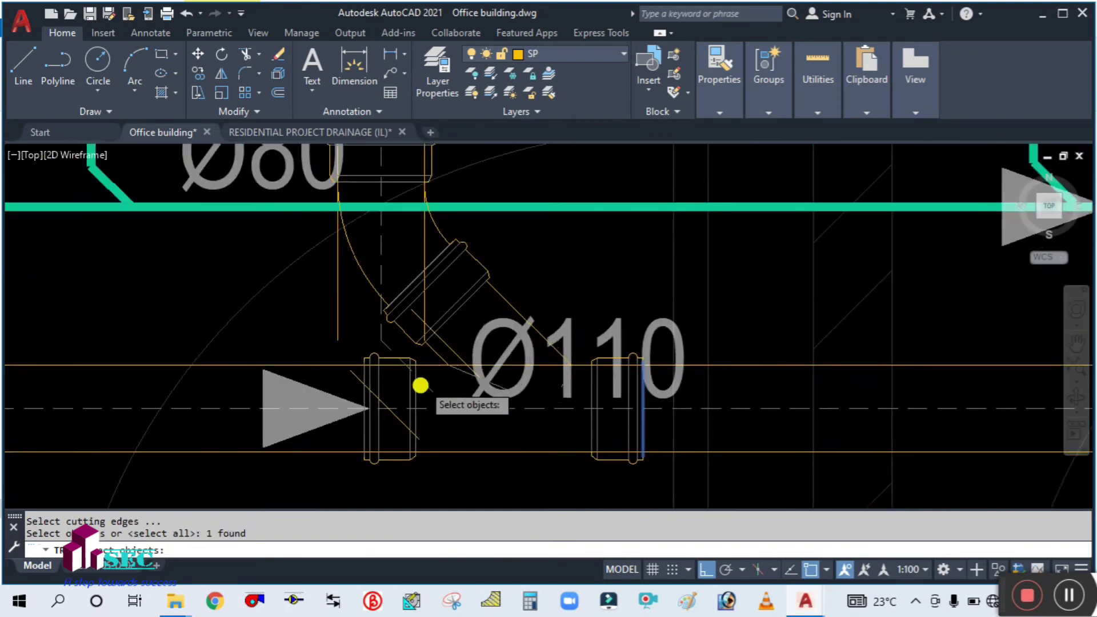
left_click(325, 457)
scroll(331, 416, "down", 5)
scroll(330, 355, "up", 6)
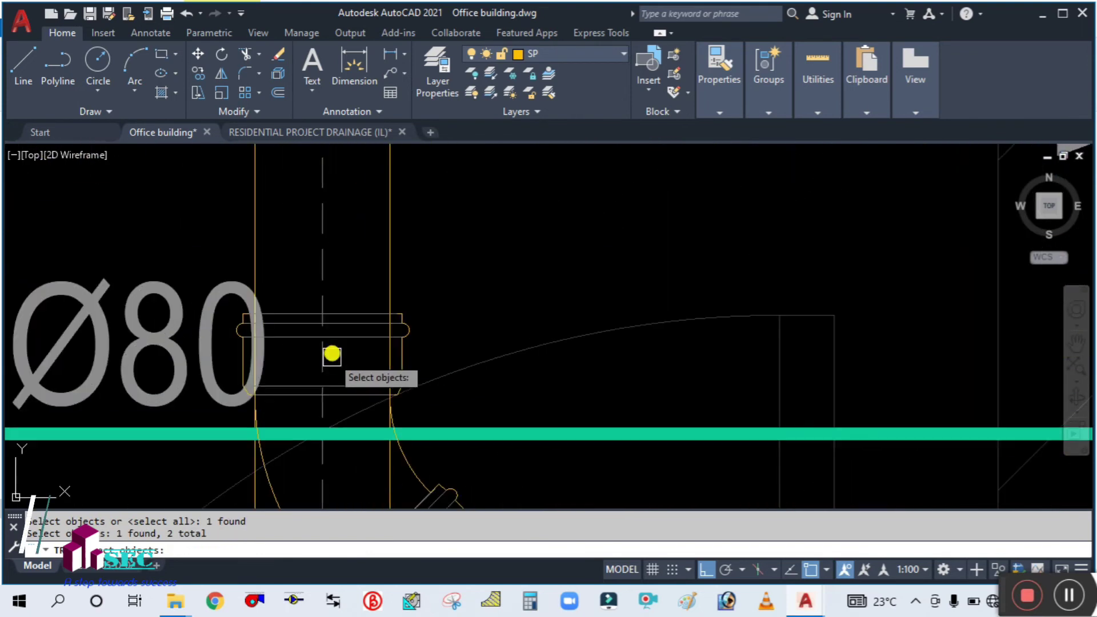
left_click(346, 312)
scroll(346, 312, "down", 5)
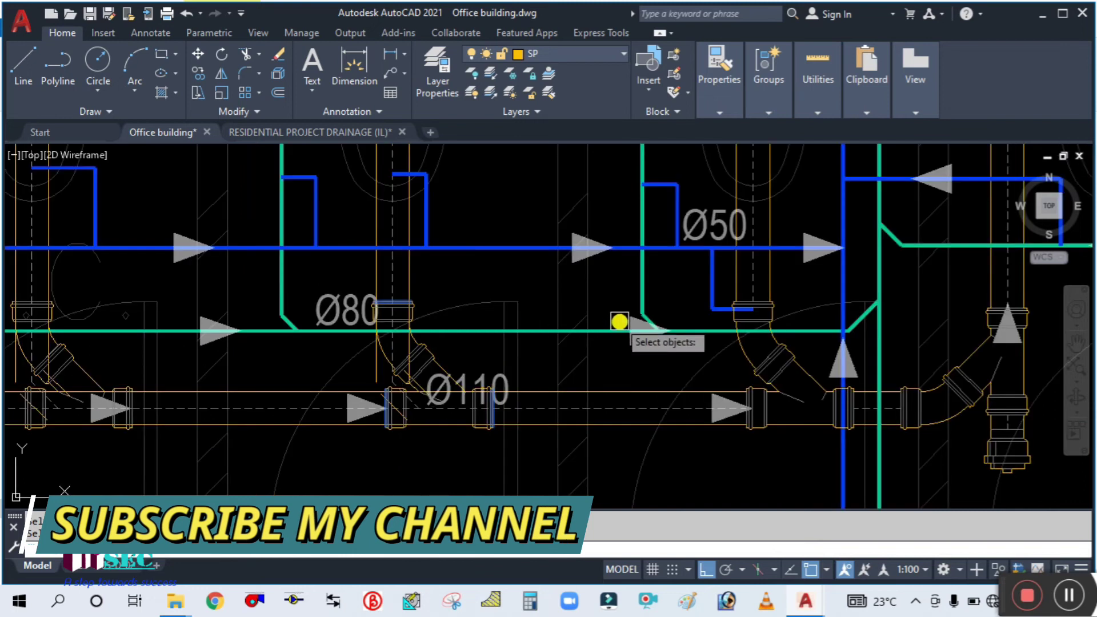
Step: Add the outer end lines of the first toilet's bend and Y-branch sockets and accept the cutting edges
left_click(762, 313)
scroll(762, 313, "down", 5)
scroll(534, 304, "up", 10)
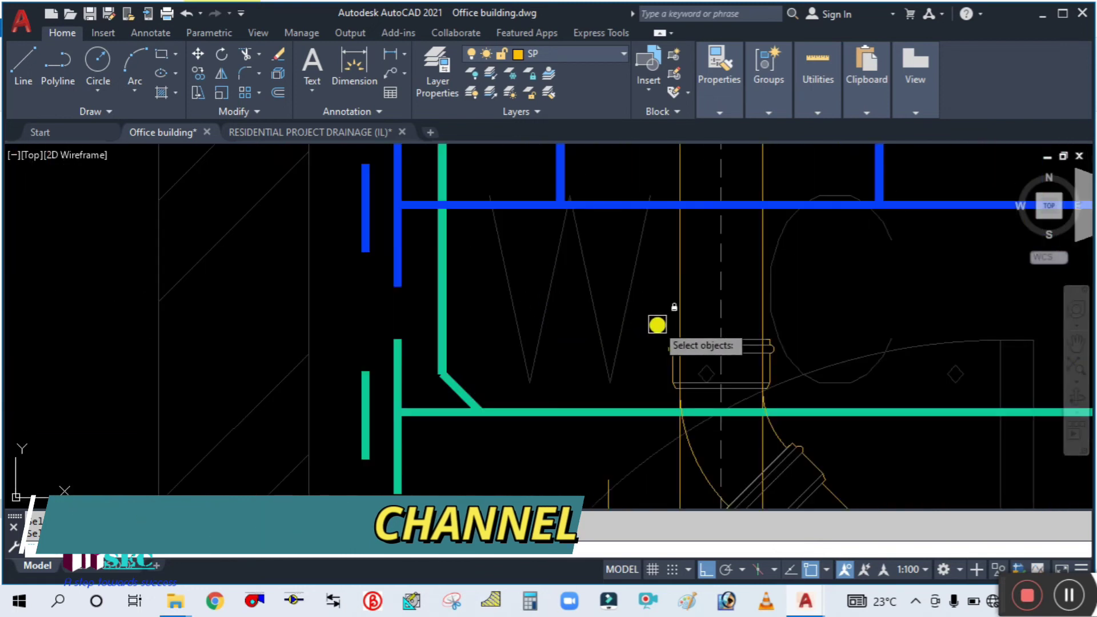
left_click(699, 346)
scroll(394, 275, "down", 3)
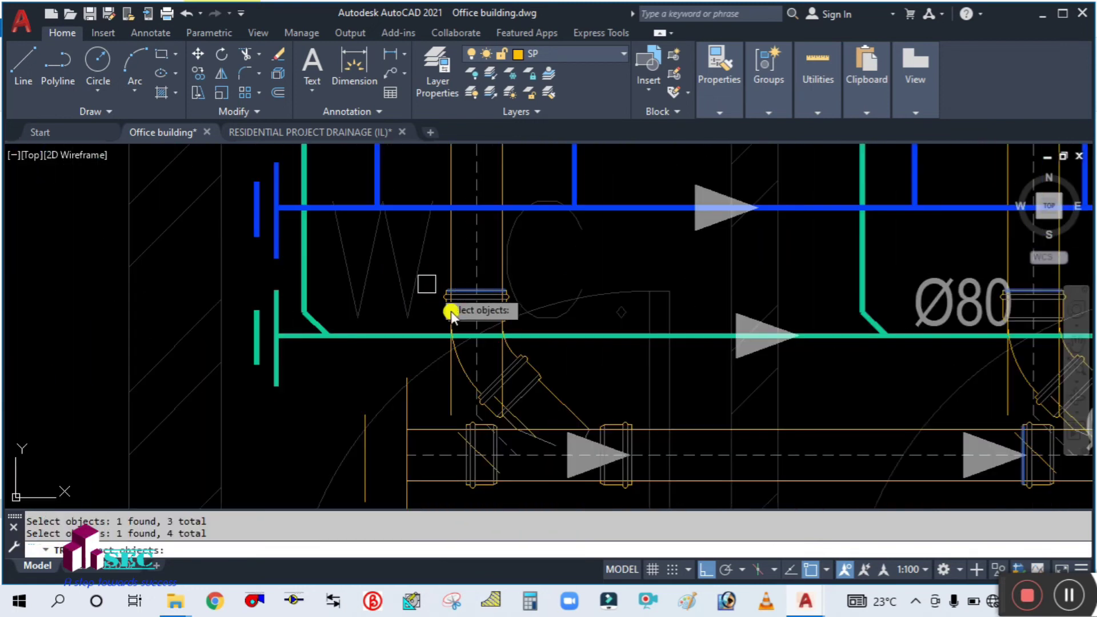
scroll(460, 458, "up", 4)
left_click(464, 469)
scroll(365, 325, "down", 3)
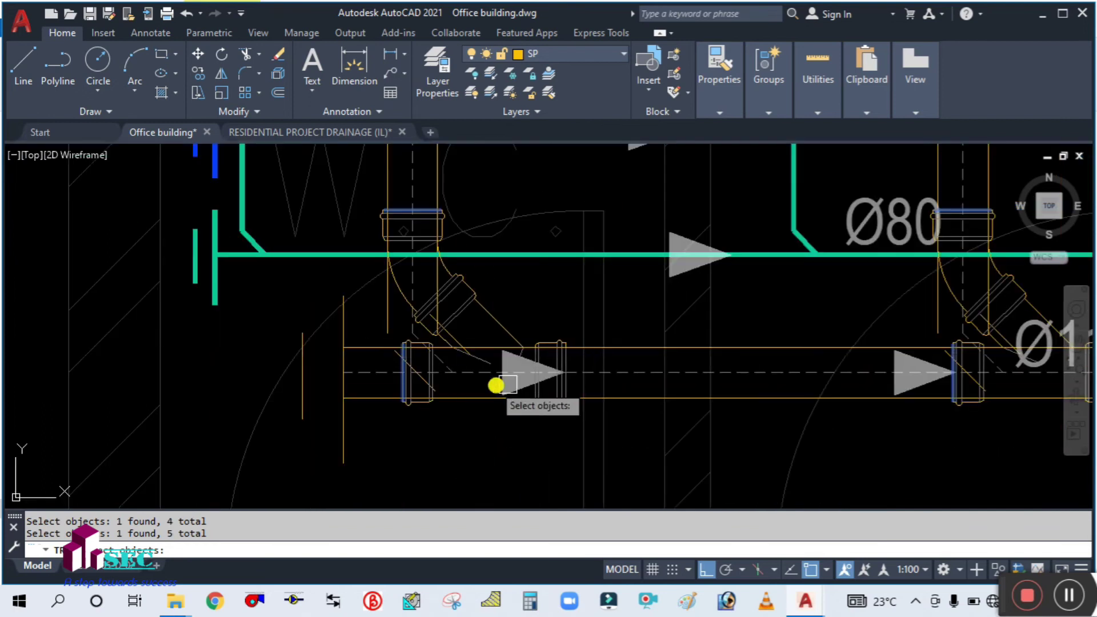
scroll(497, 382, "up", 5)
left_click(634, 388)
scroll(573, 354, "down", 6)
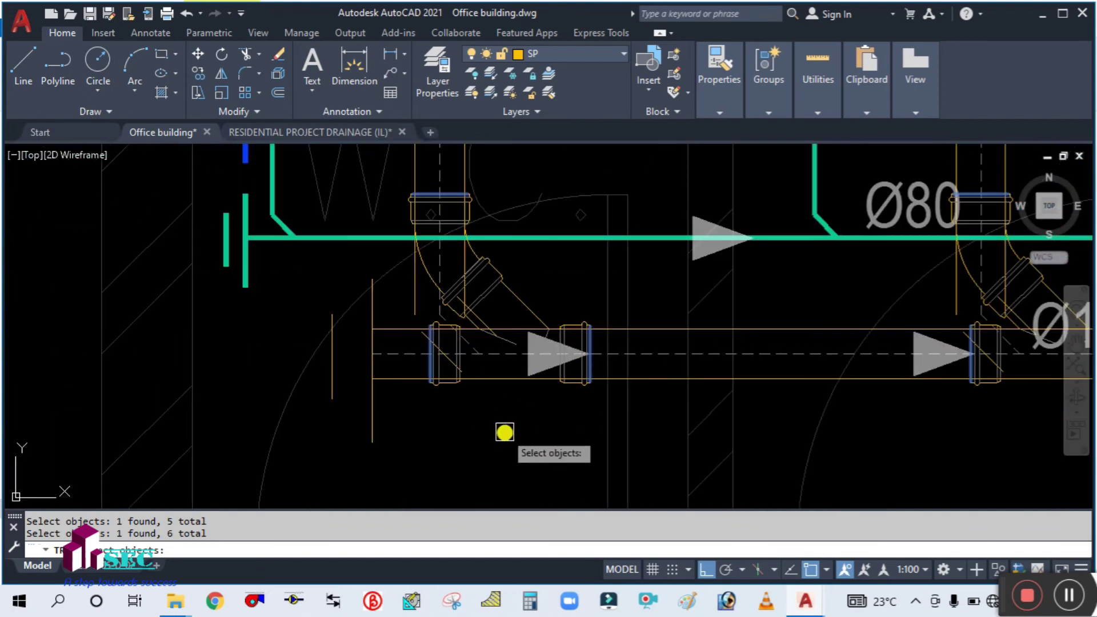
key("Return")
Step: Trim the pipe walls and centrelines running through the first toilet's Y-branch and bend
left_click(506, 376)
left_click(534, 264)
key("Return")
left_click(542, 290)
left_click(354, 247)
key("Return")
Step: Trim the pipe walls and centrelines running through the second toilet's Y-branch and bend and finish trimming
scroll(583, 345, "down", 5)
scroll(307, 415, "up", 5)
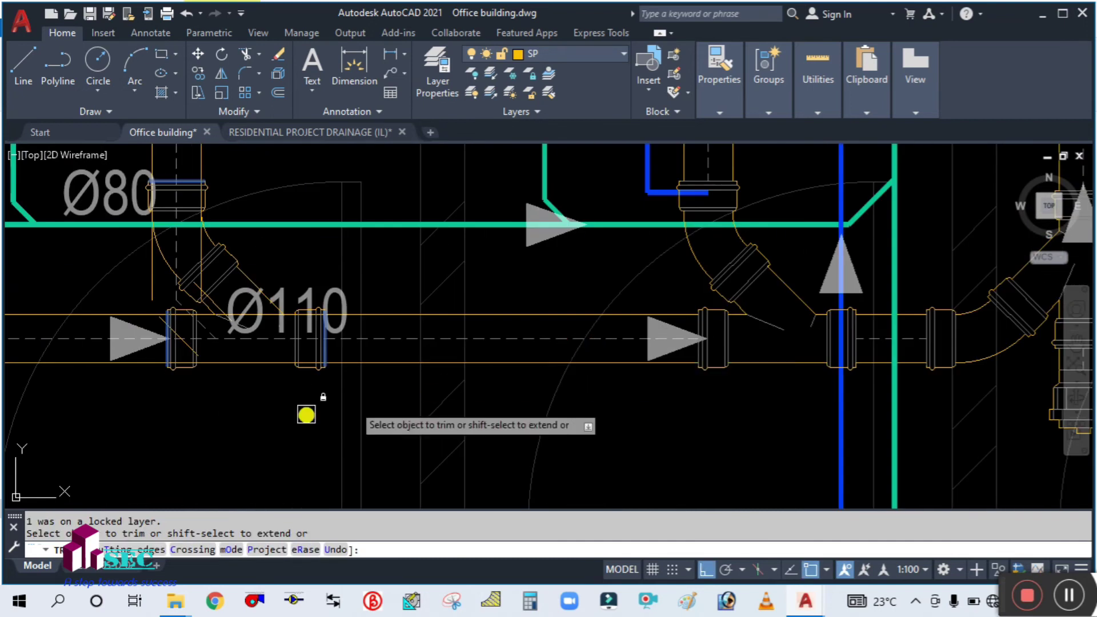
mouse_move(233, 409)
left_mouse_down()
mouse_move(249, 279)
mouse_move(181, 259)
left_mouse_up()
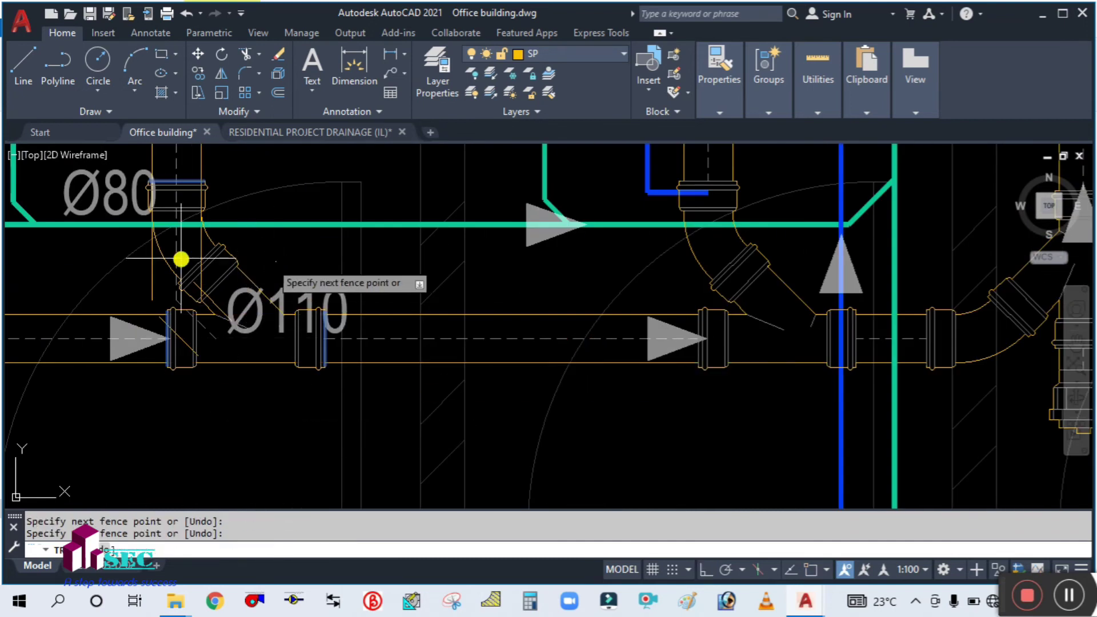
key("Escape")
Step: Erase the leftover diagonal line pieces inside the second and first toilets' Y-branches
scroll(331, 299, "down", 4)
middle_click_drag(260, 360, 433, 381)
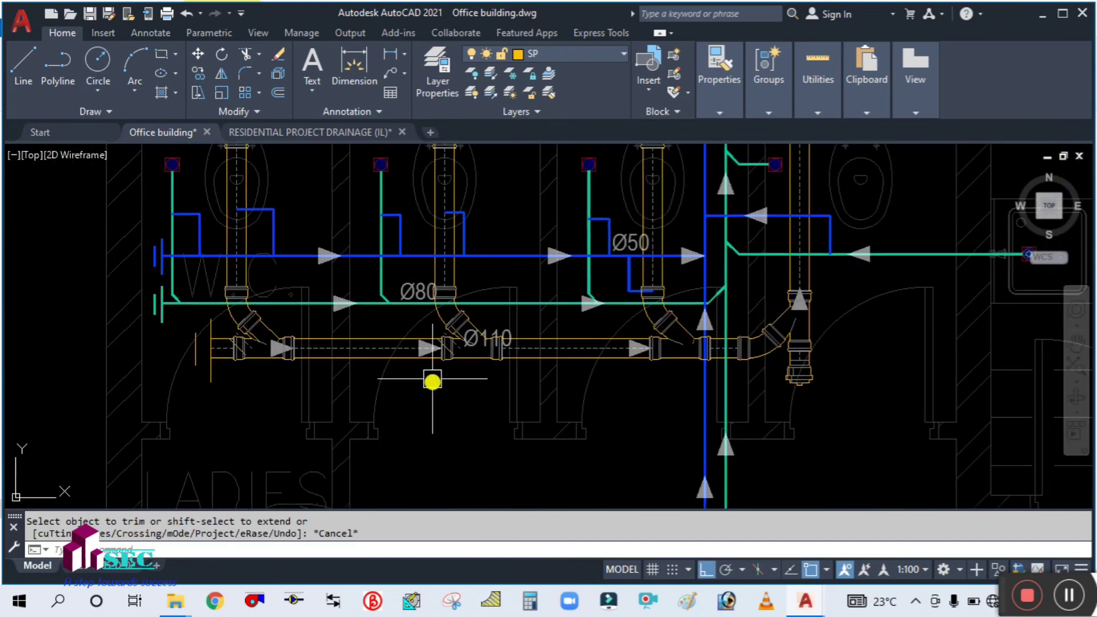
scroll(432, 380, "up", 6)
left_click(511, 229)
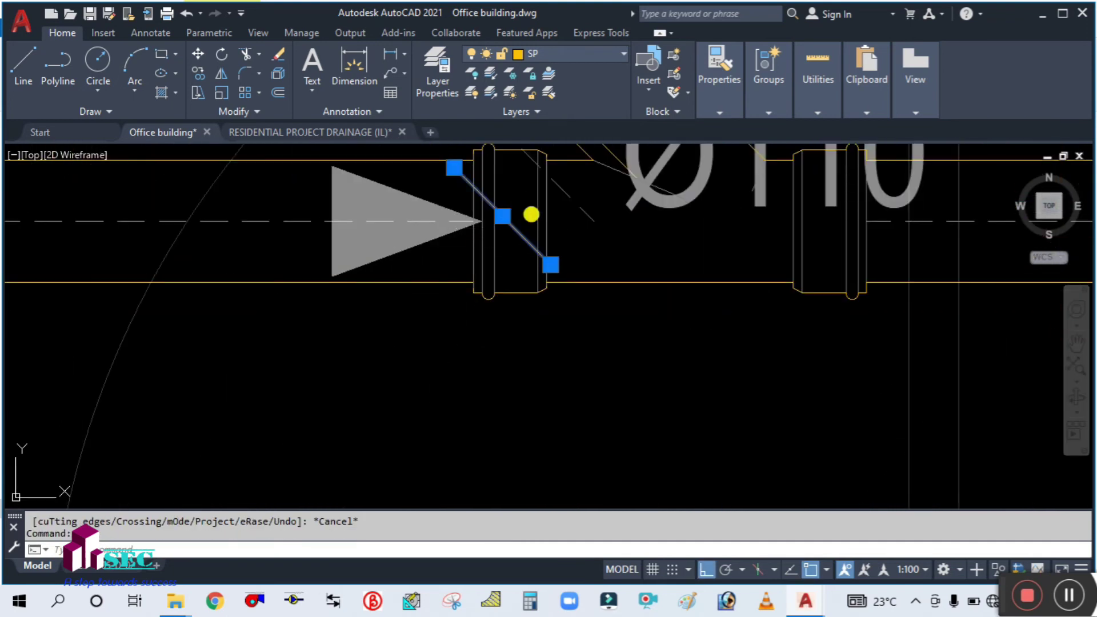
key("Delete")
scroll(560, 337, "down", 1)
scroll(568, 286, "up", 5)
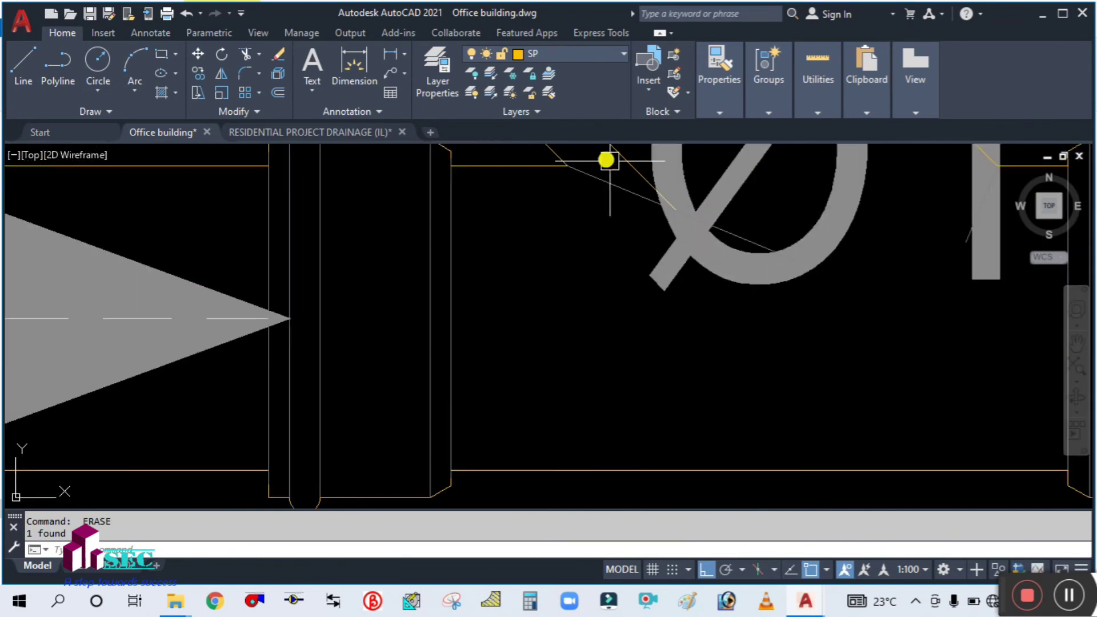
key("Delete")
scroll(549, 297, "down", 5)
mouse_move(383, 402)
middle_mouse_down()
mouse_move(497, 432)
mouse_move(608, 436)
middle_mouse_up()
scroll(222, 391, "up", 4)
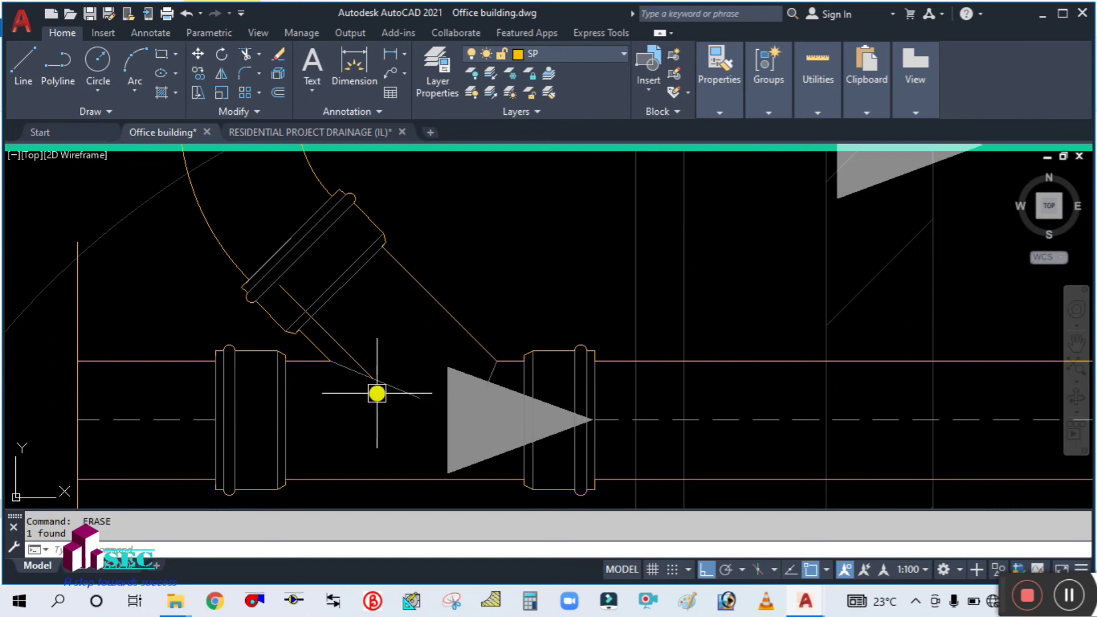
key("Escape")
scroll(372, 337, "down", 4)
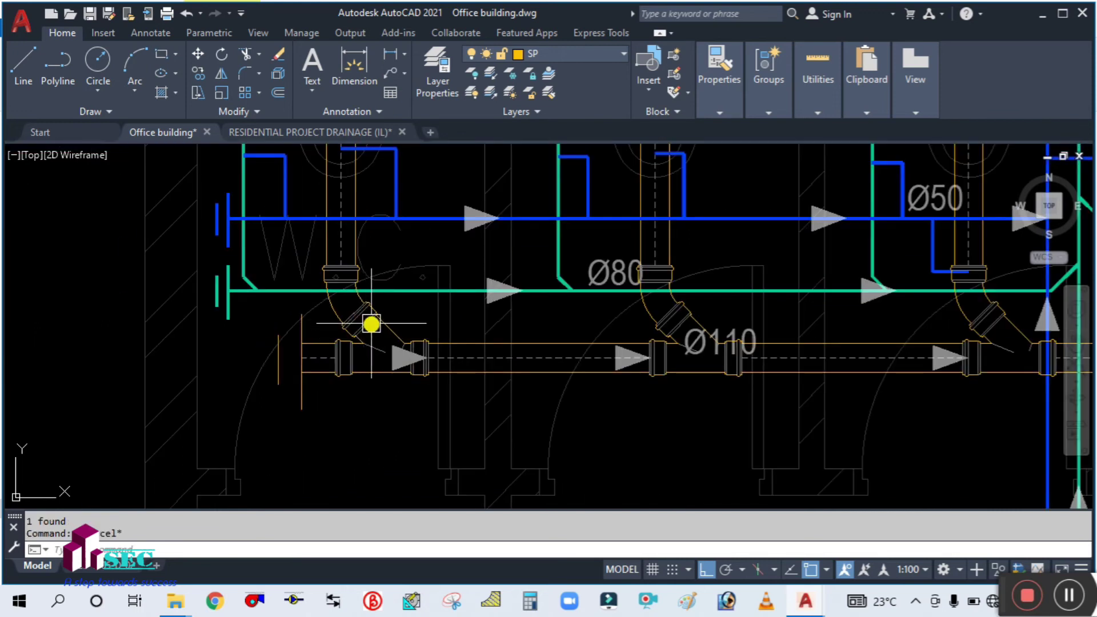
Step: Trim the second toilet's pipe lines inside its outlet elbow, using the elbow socket's end line as cutting edge
scroll(463, 251, "up", 4)
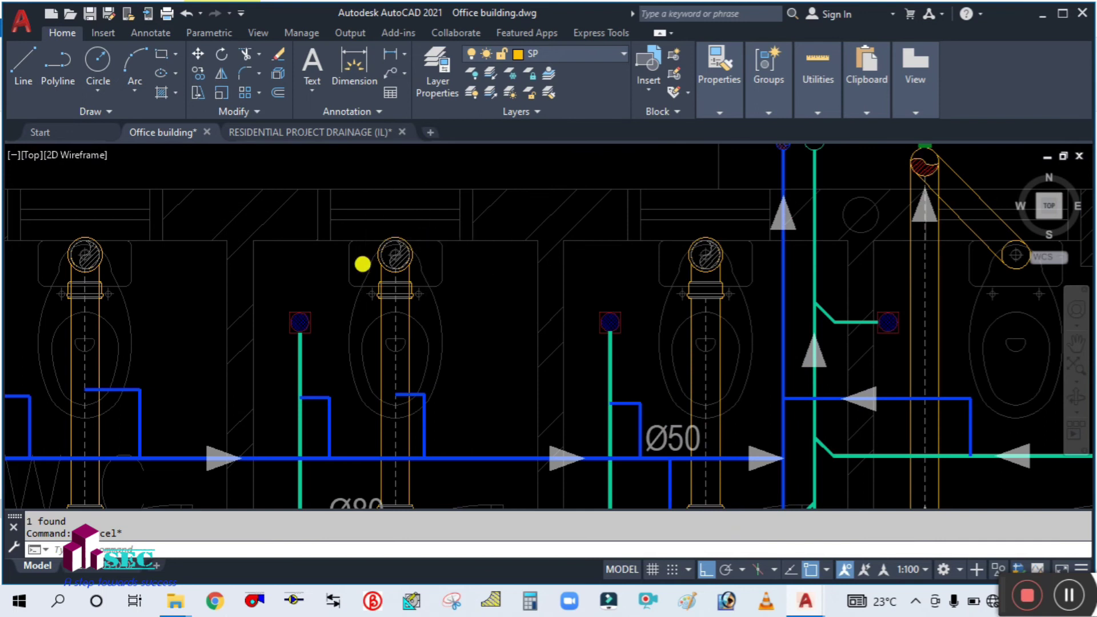
scroll(362, 263, "up", 2)
type("tr")
key("Return")
type("t")
key("Return")
scroll(415, 307, "up", 6)
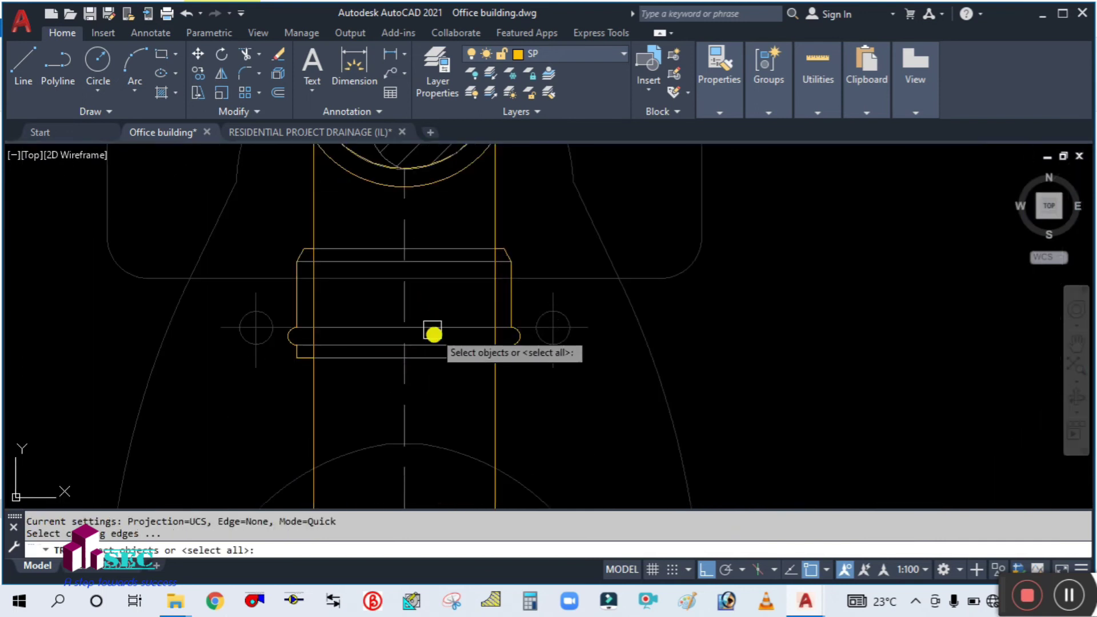
left_click(440, 359)
scroll(504, 398, "down", 4)
key("Return")
left_click_drag(624, 363, 285, 320)
scroll(624, 345, "down", 6)
scroll(426, 358, "up", 6)
key("Escape")
key("Return")
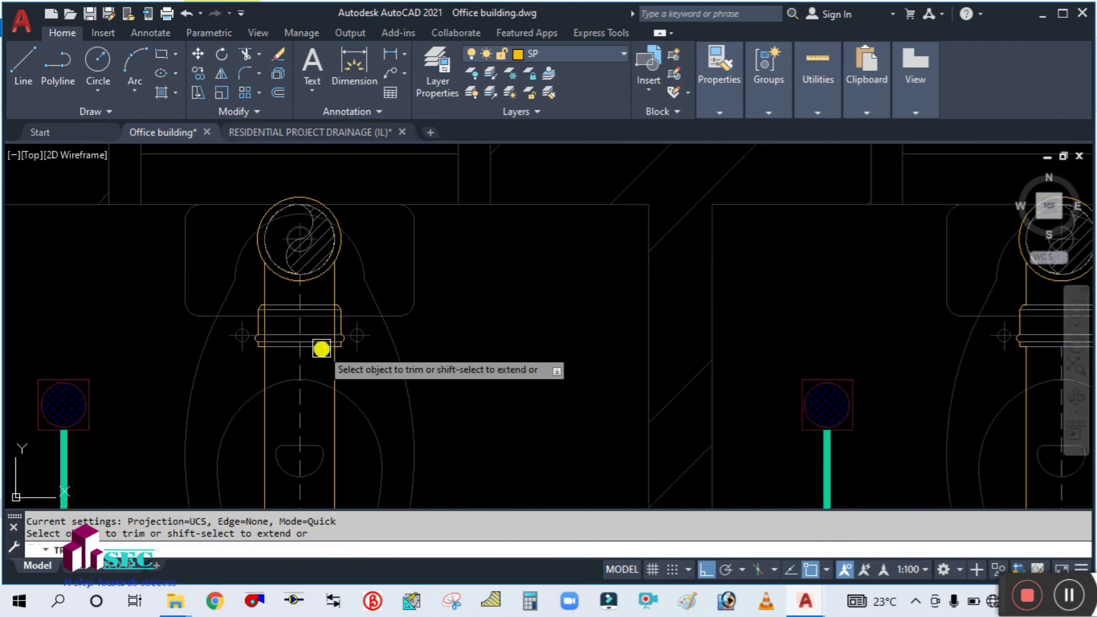
scroll(323, 348, "up", 4)
left_click(314, 347)
scroll(443, 396, "down", 4)
key("Escape")
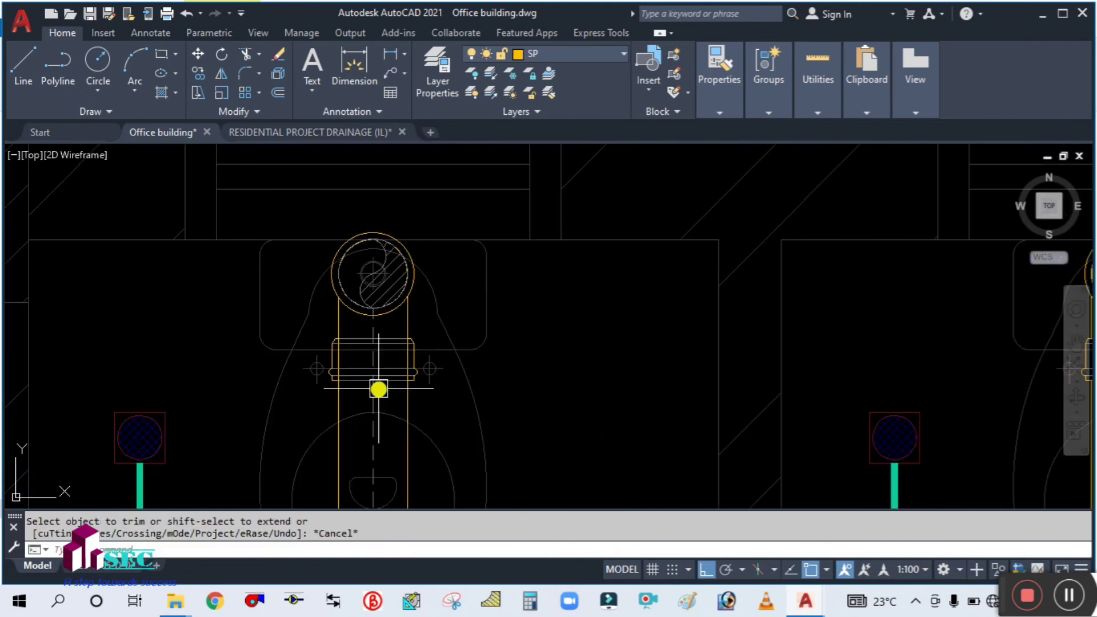
Step: Trim the first toilet's pipe lines inside its outlet elbow, using the elbow socket's end line as cutting edge
type("tr")
key("Return")
scroll(388, 379, "up", 2)
left_click(421, 382)
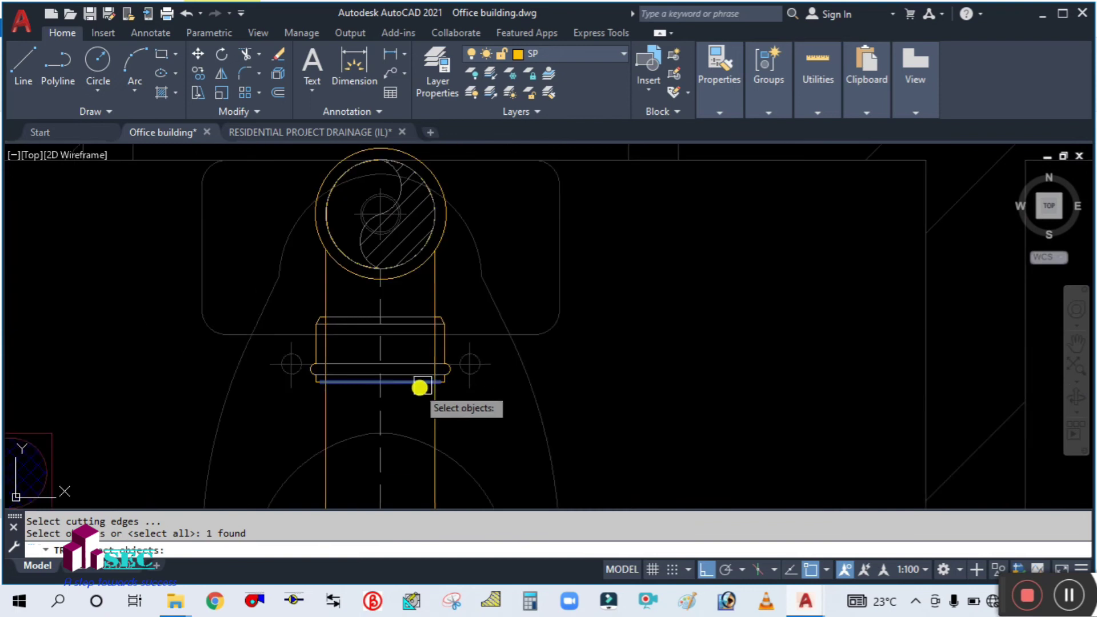
key("Return")
left_click_drag(661, 329, 71, 304)
key("Escape")
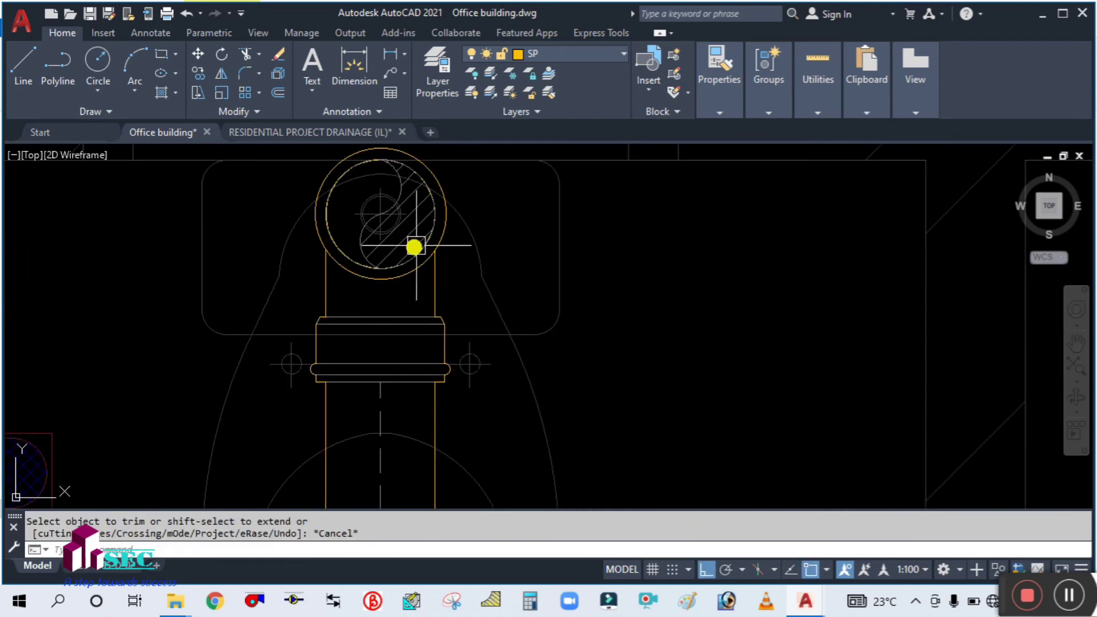
Step: Copy the cleanout from the foot of the vertical main to just below the first toilet's Y-branch
scroll(419, 246, "down", 6)
middle_click_drag(688, 260, 579, 236)
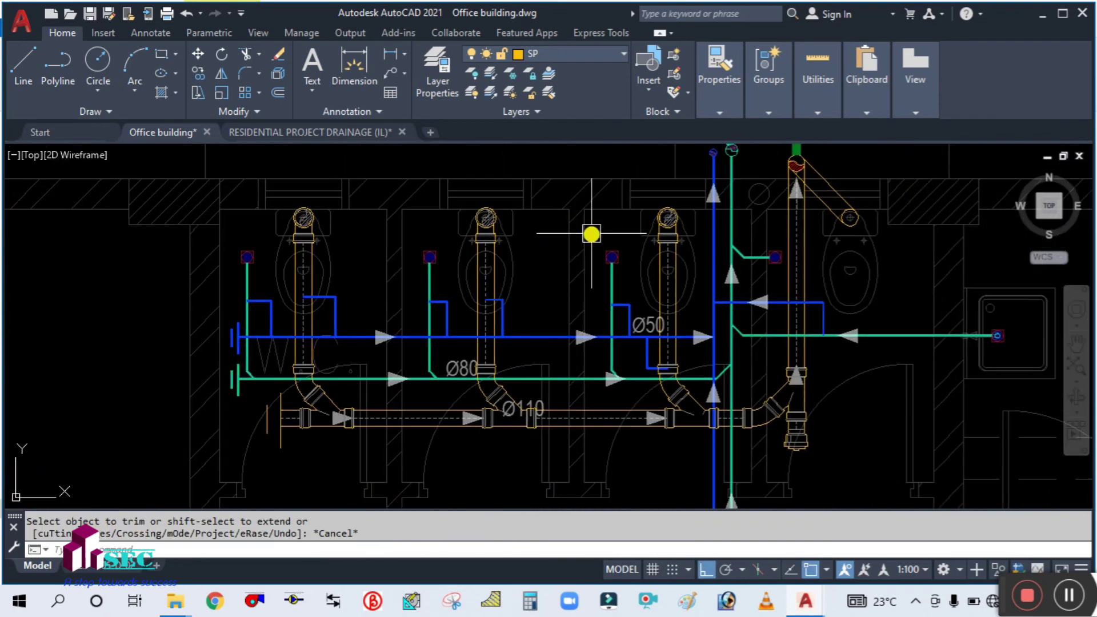
scroll(553, 389, "down", 4)
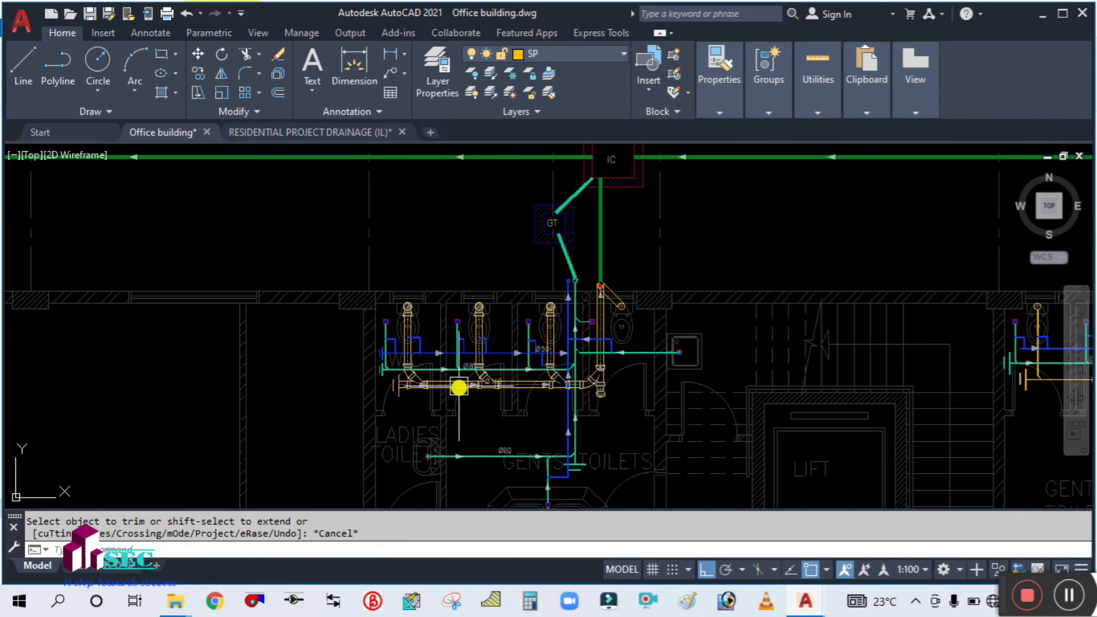
scroll(463, 428, "up", 4)
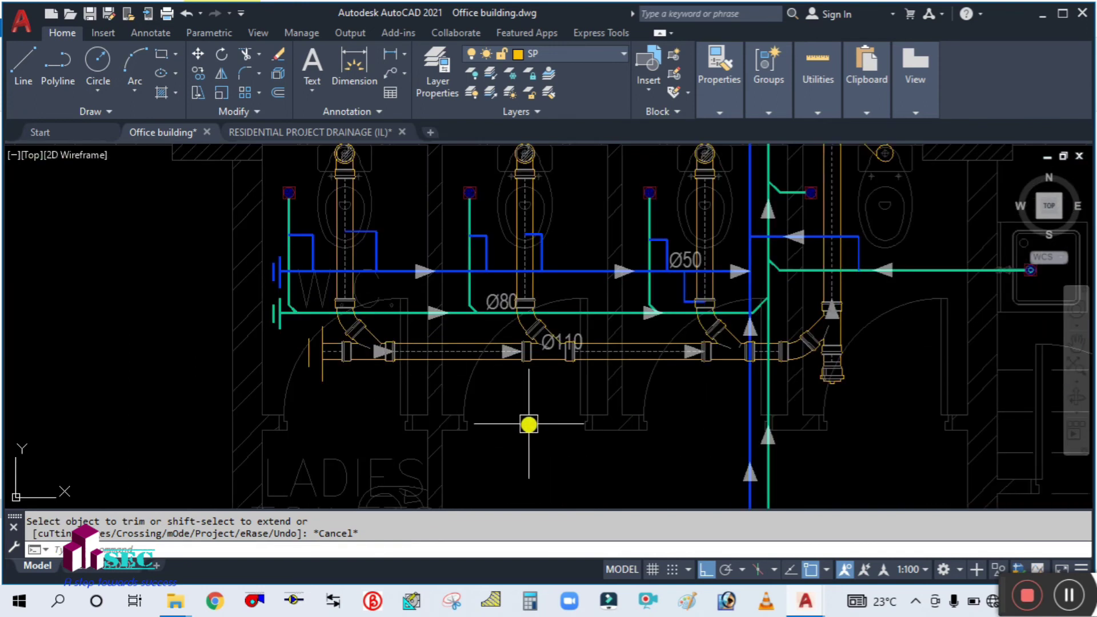
key("Return")
scroll(811, 372, "up", 5)
left_click(825, 398)
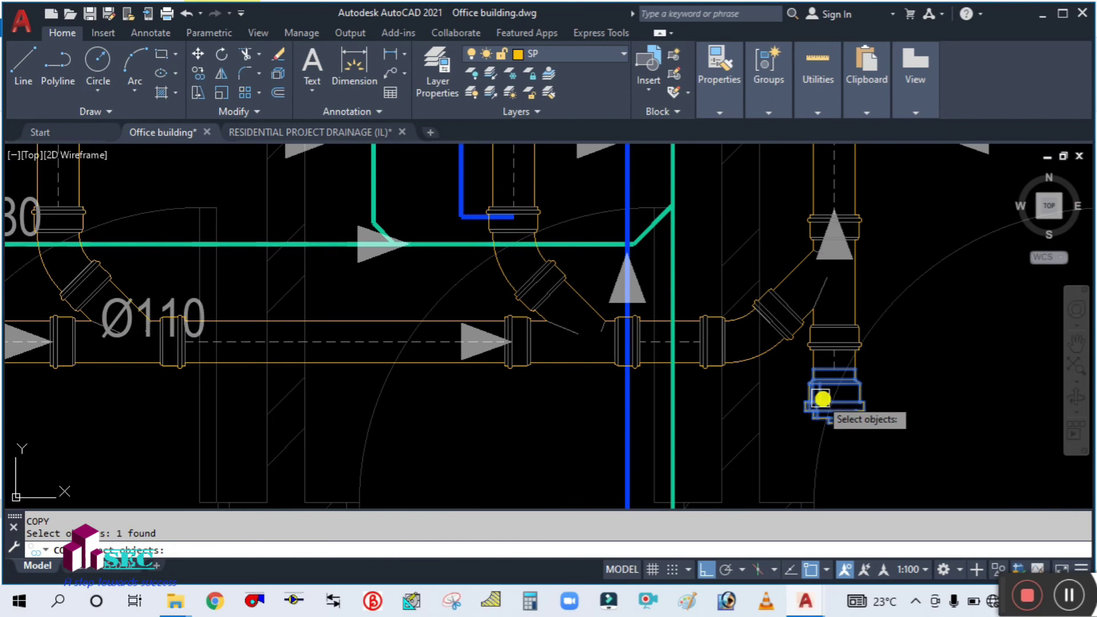
scroll(891, 420, "down", 2)
key("Return")
left_click(901, 426)
left_click(130, 445)
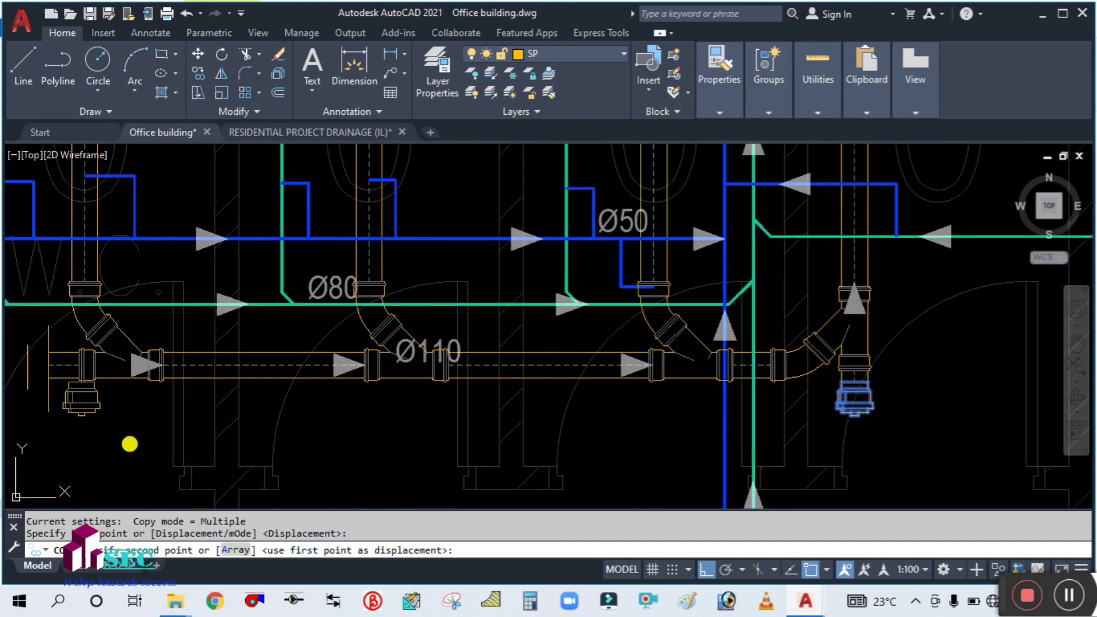
key("Escape")
Step: Rotate the copied cleanout so it lies in line with the horizontal main, its plug facing the pipe's dead end
mouse_move(60, 417)
middle_mouse_down()
mouse_move(537, 330)
mouse_move(425, 443)
middle_mouse_up()
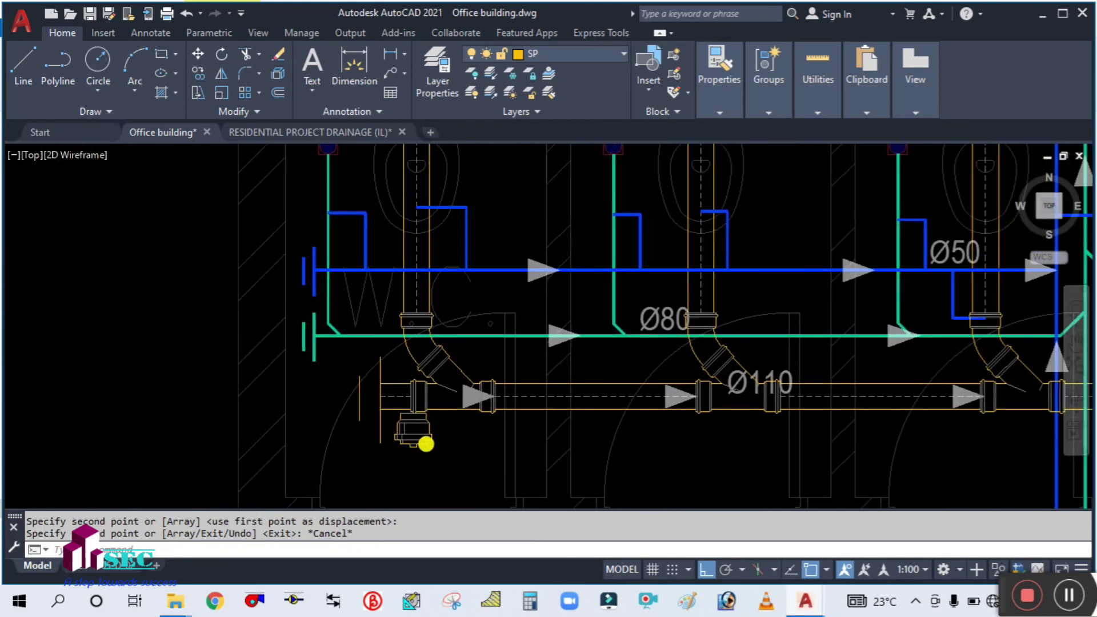
type("ro")
key("Return")
left_click(434, 433)
key("Return")
left_click(431, 480)
key("Escape")
Step: Move the rotated cleanout onto the main pipe's centreline at the upstream socket end of the first toilet's Y-branch
scroll(464, 438, "up", 6)
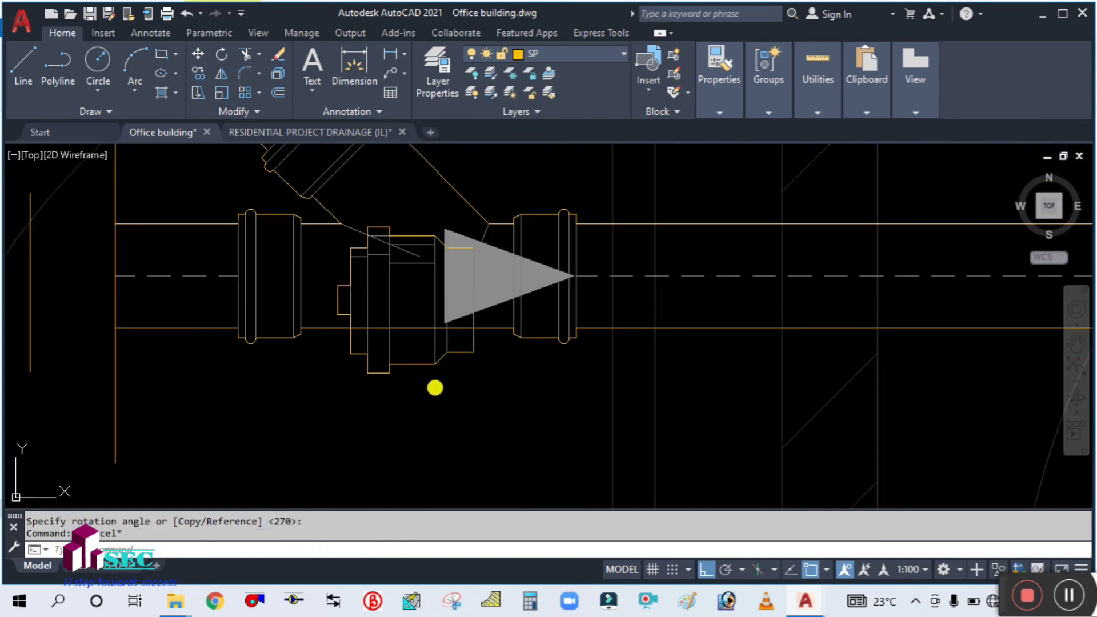
type("m")
key("Return")
left_click(407, 355)
left_click(433, 382)
left_click(434, 369)
key("Return")
left_click(471, 301)
scroll(455, 360, "down", 3)
scroll(370, 329, "up", 5)
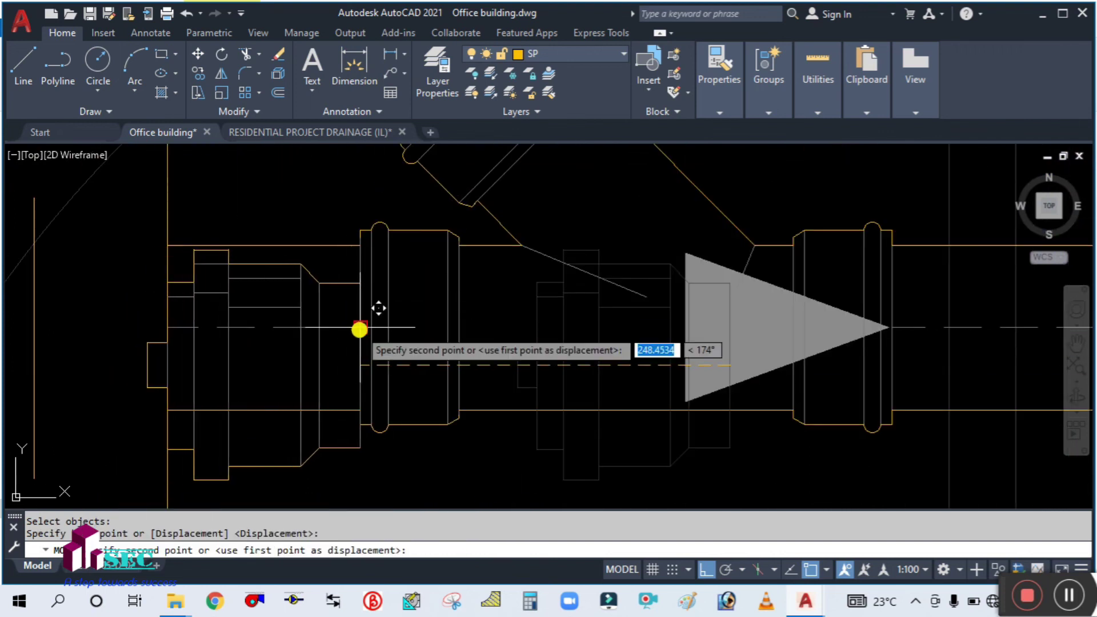
key("Escape")
Step: Move the cleanout 50 away from the first toilet's Y-branch along the main pipe
scroll(360, 419, "down", 3)
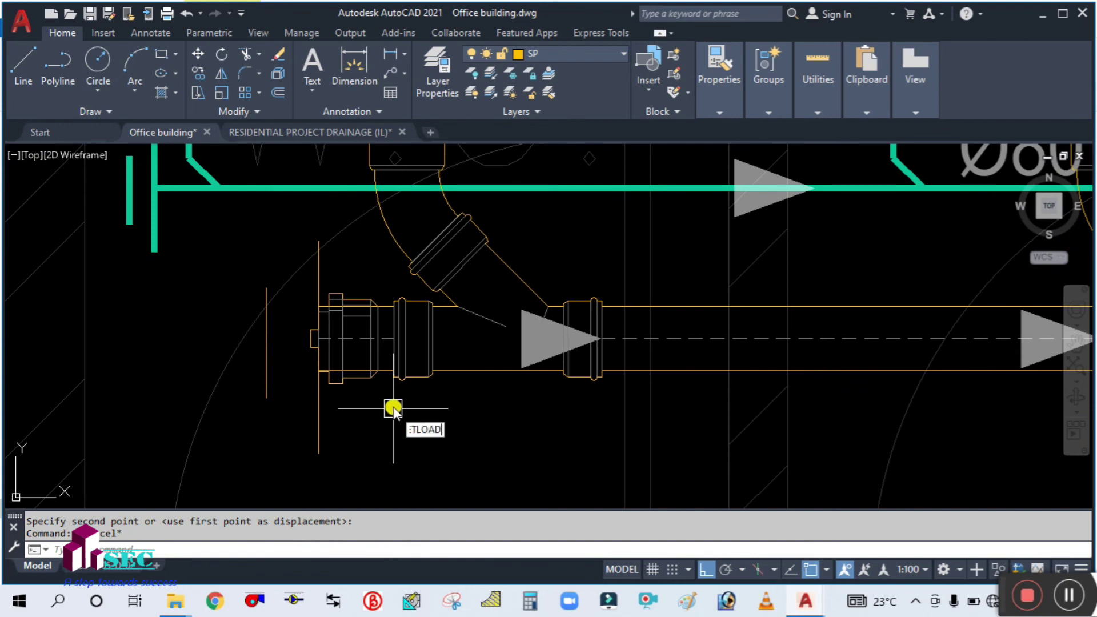
key("Escape")
type("m")
key("Return")
type("p")
key("Return")
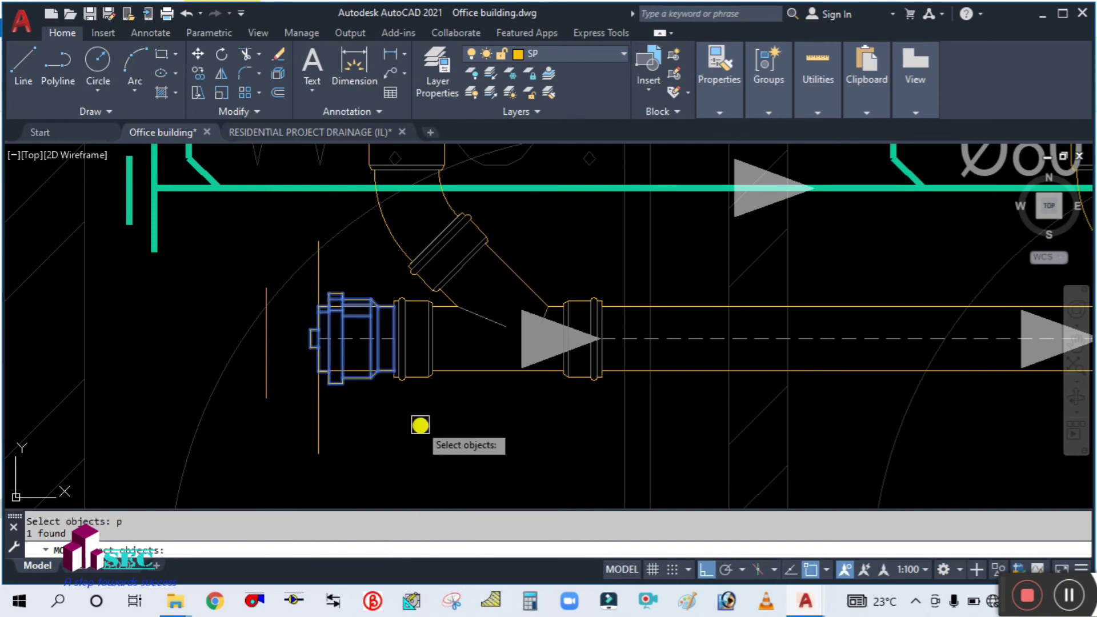
key("Return")
left_click(447, 433)
type("50")
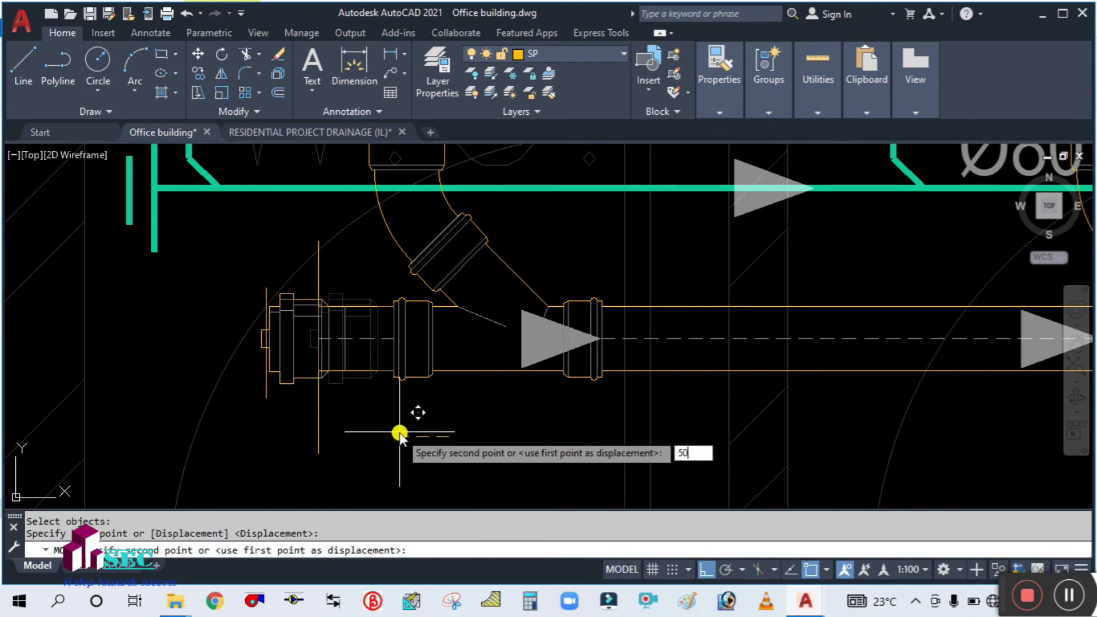
key("Return")
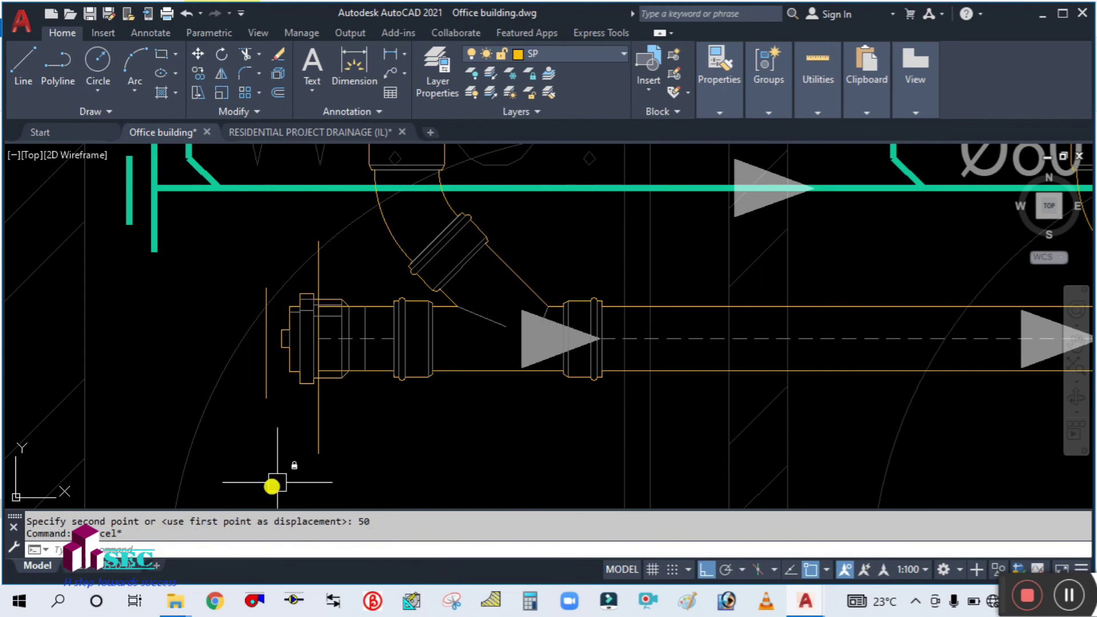
Step: Erase the old vertical end-stop line crossing the cleanout at the start of the horizontal main
left_click(338, 442)
left_click(302, 426)
type("E")
key("Return")
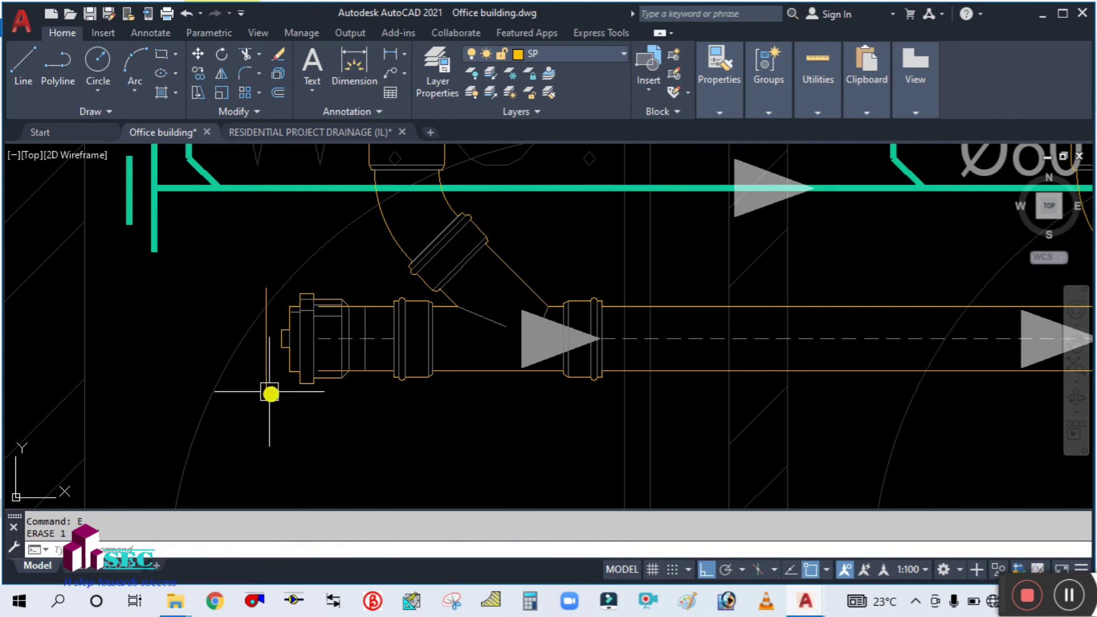
Step: Trim away the horizontal main's leftover pipe lines where they overlap the cleanout at its upstream end
key("Return")
type("t")
key("Return")
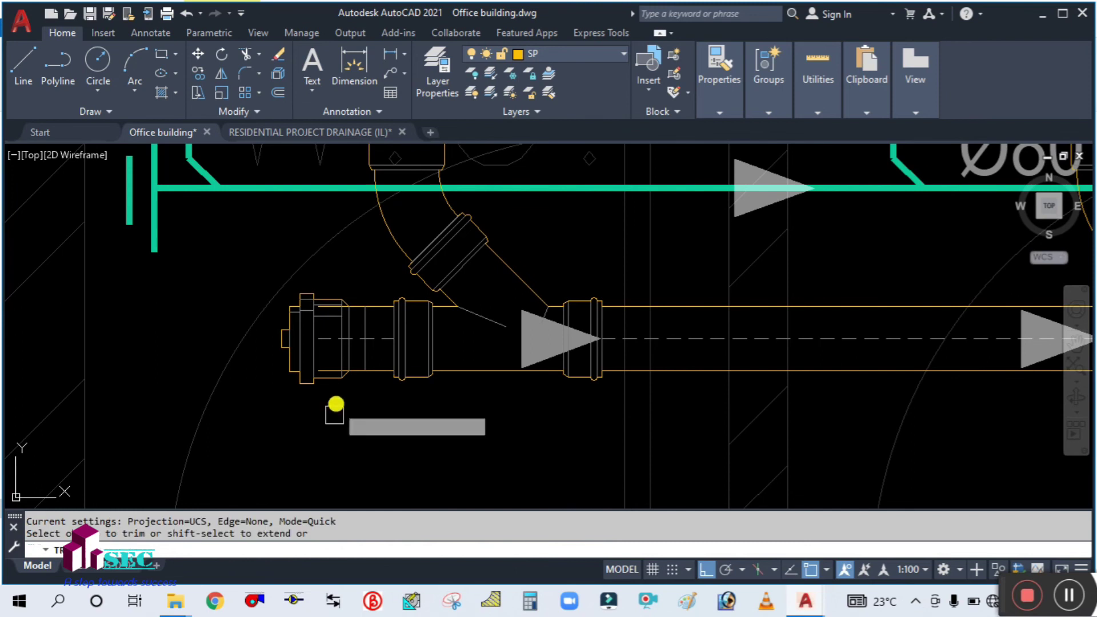
scroll(351, 389, "up", 4)
left_click(388, 301)
scroll(416, 444, "down", 4)
key("Return")
left_click_drag(404, 457, 372, 312)
key("Return")
key("Escape")
Step: Save the drawing with the completed soil pipe layout
scroll(355, 362, "down", 5)
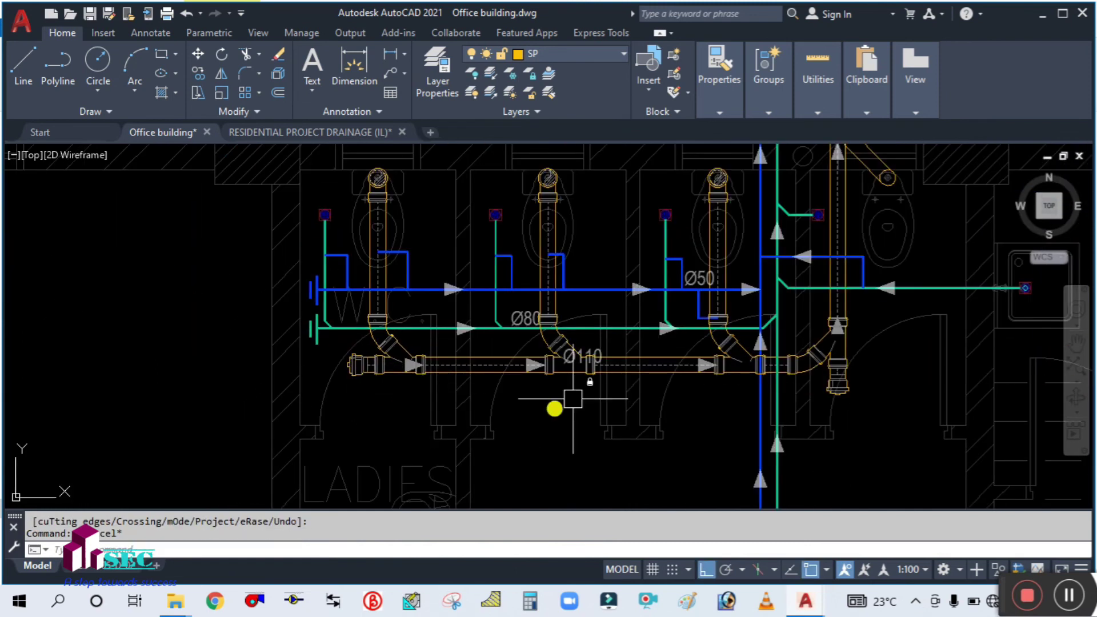
middle_click_drag(599, 400, 471, 423)
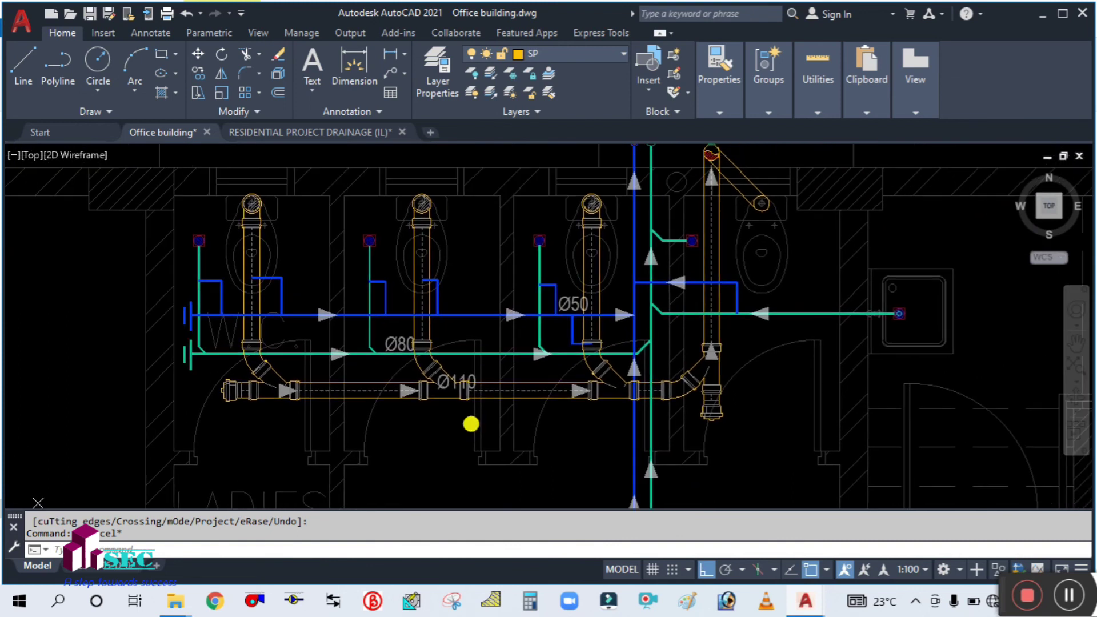
key("ctrl+s")
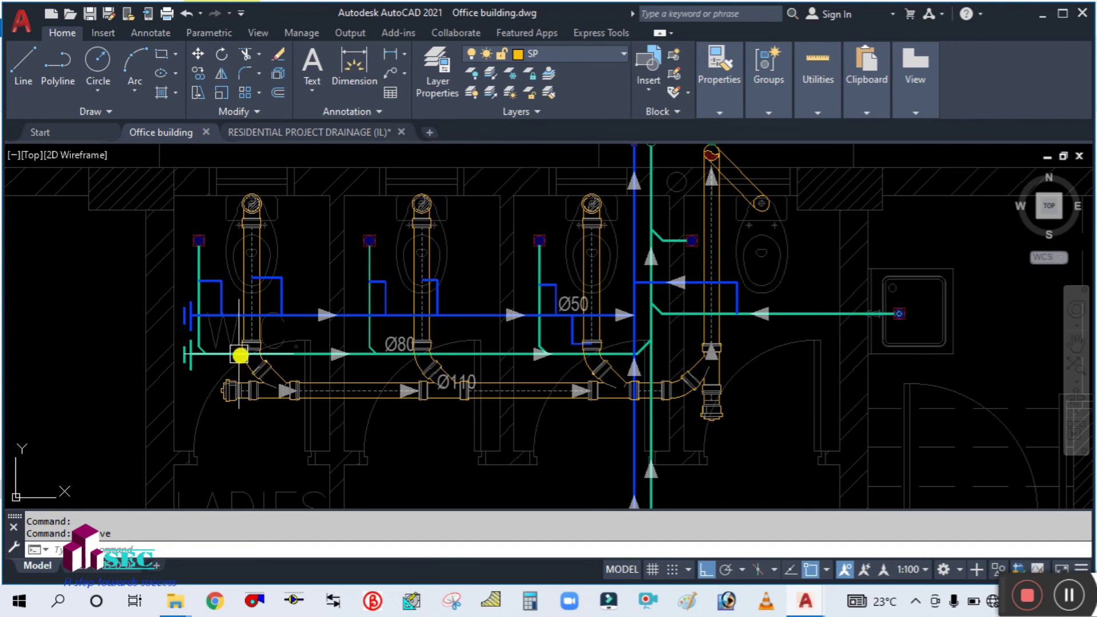
Step: Review the finished double-line soil pipe layout of the toilets and compare it with the neighbouring single-line toilet layout
middle_click_drag(138, 337, 144, 388)
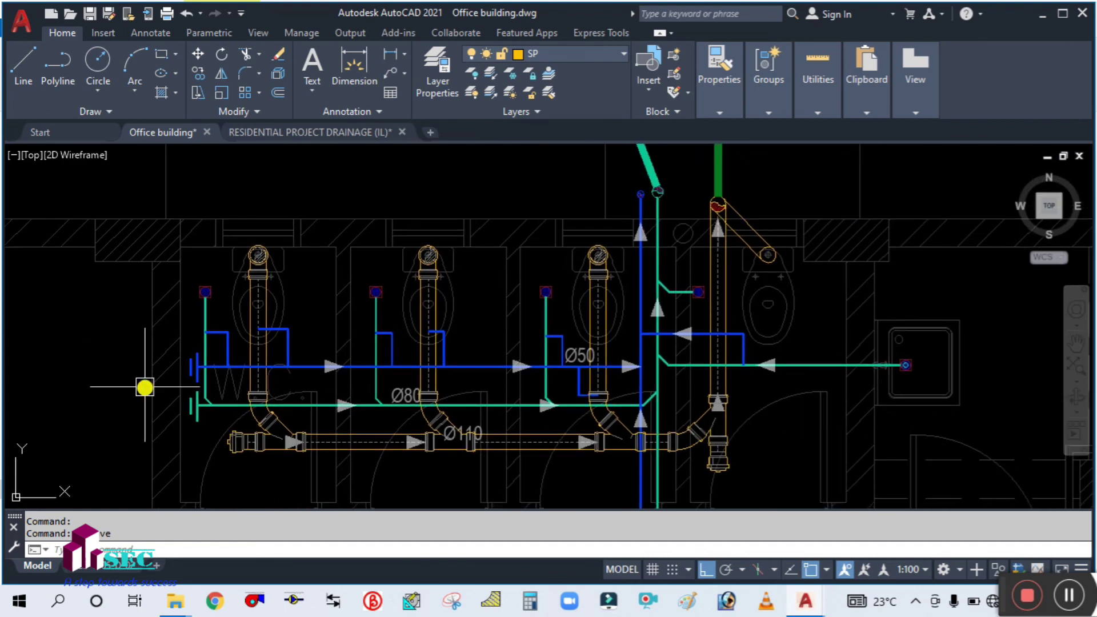
scroll(194, 349, "down", 2)
scroll(303, 452, "up", 2)
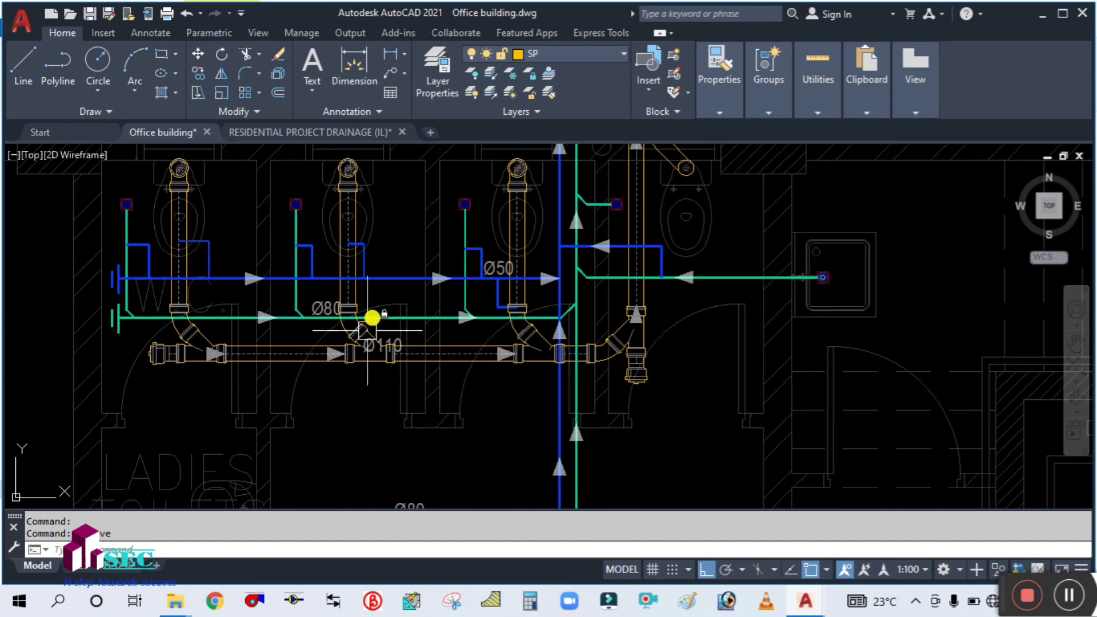
scroll(399, 390, "down", 2)
scroll(545, 393, "down", 2)
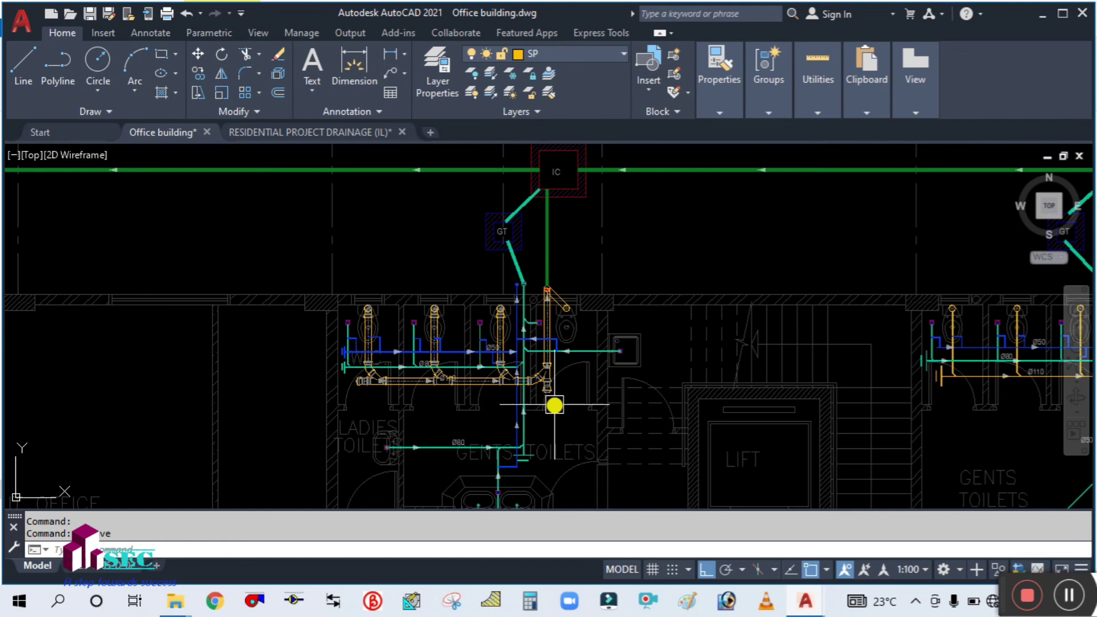
middle_click_drag(554, 405, 460, 404)
scroll(423, 389, "up", 2)
scroll(309, 398, "up", 2)
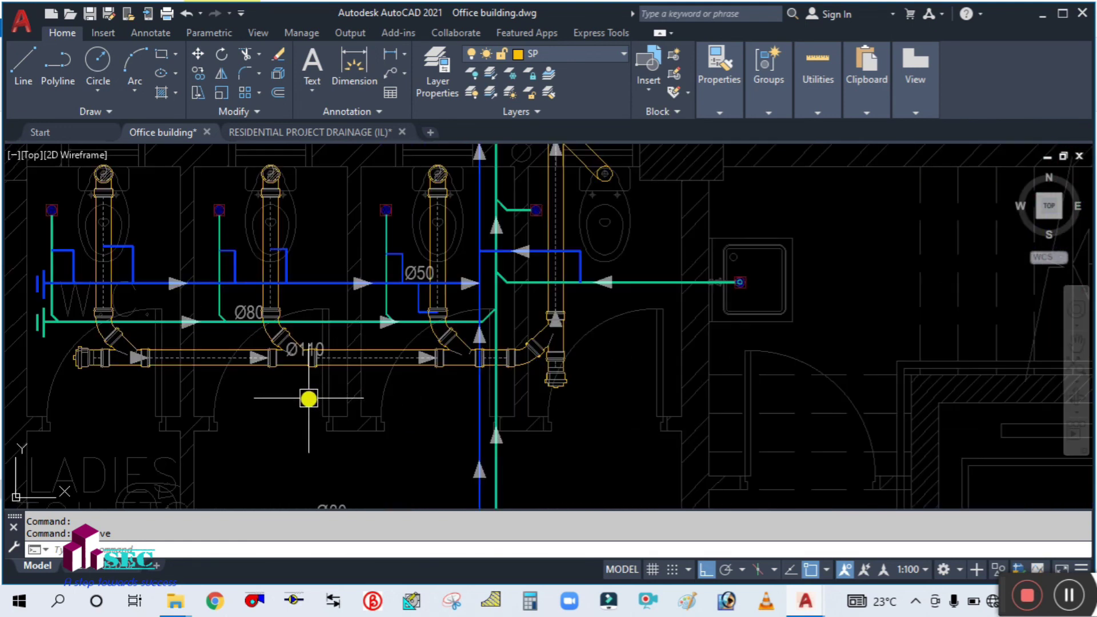
scroll(404, 378, "down", 2)
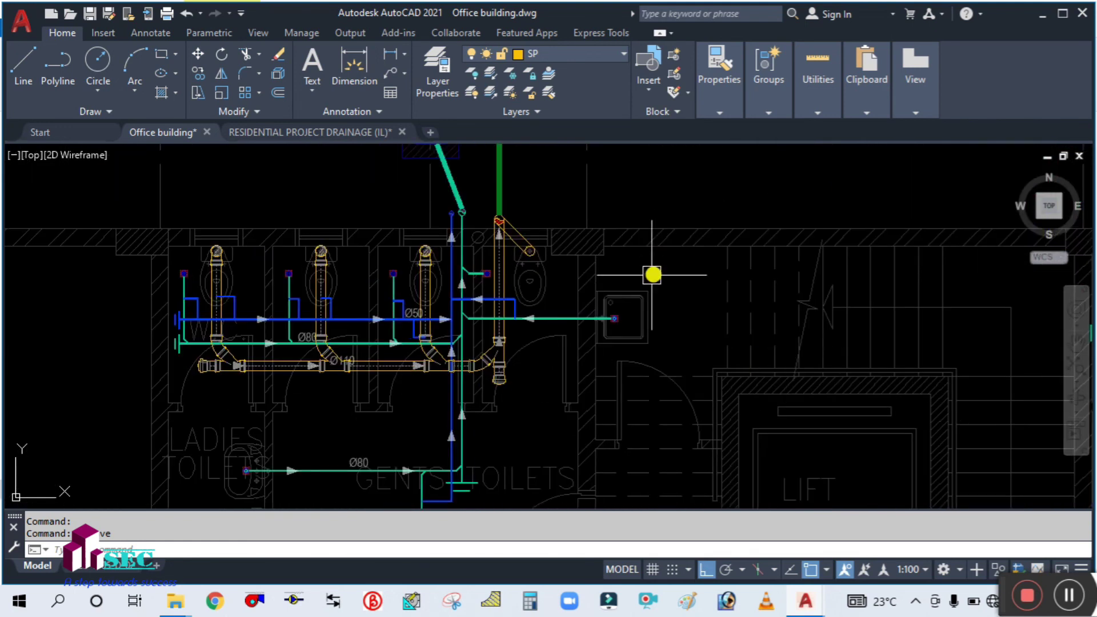
scroll(373, 263, "up", 2)
middle_click_drag(381, 328, 546, 285)
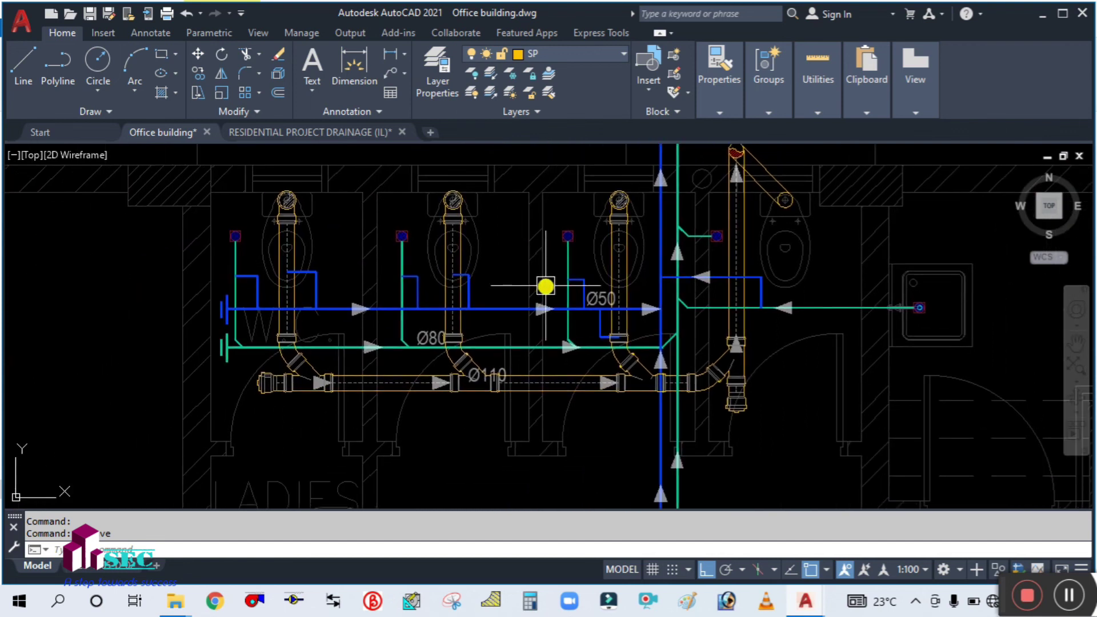
mouse_move(799, 375)
middle_mouse_down()
mouse_move(704, 411)
mouse_move(685, 404)
middle_mouse_up()
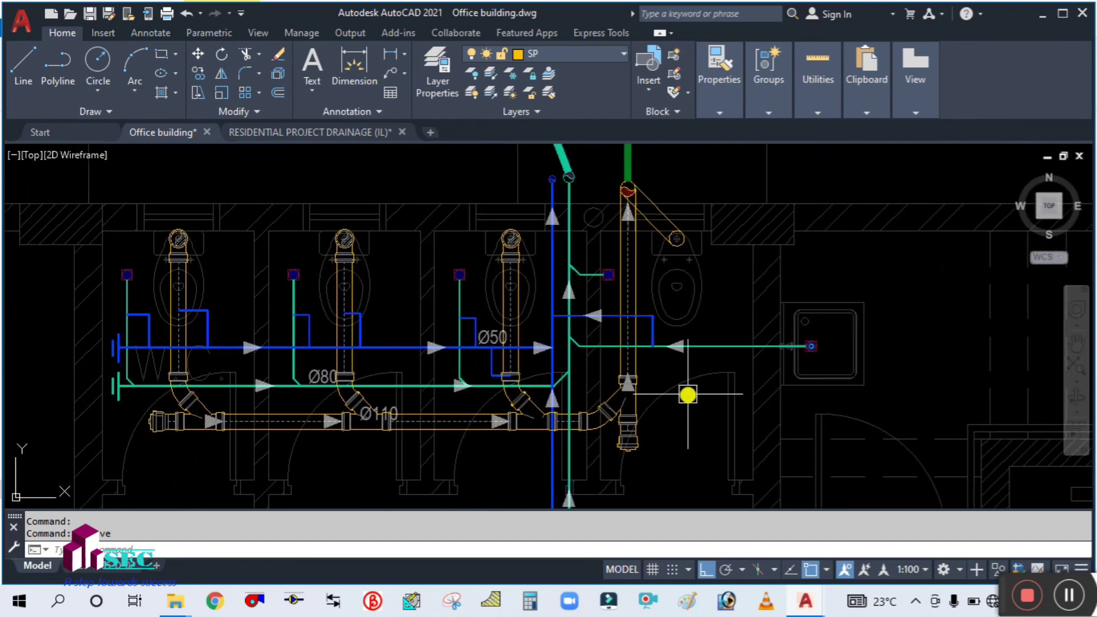
scroll(681, 411, "down", 2)
middle_click_drag(629, 370, 563, 344)
scroll(643, 350, "down", 2)
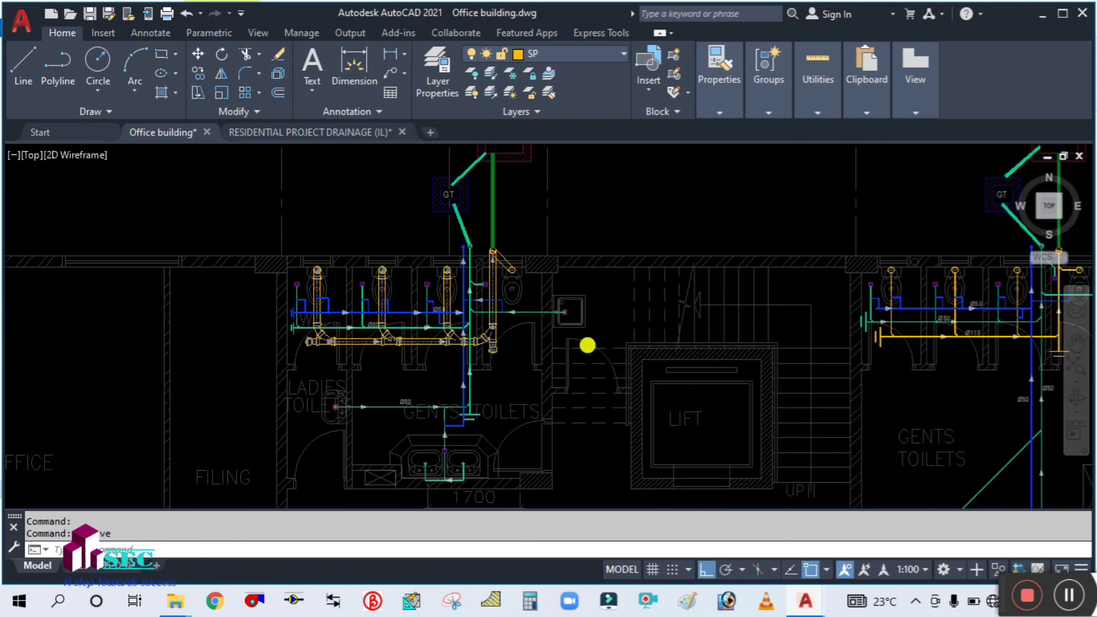
scroll(587, 345, "up", 2)
scroll(306, 392, "up", 2)
scroll(394, 364, "down", 2)
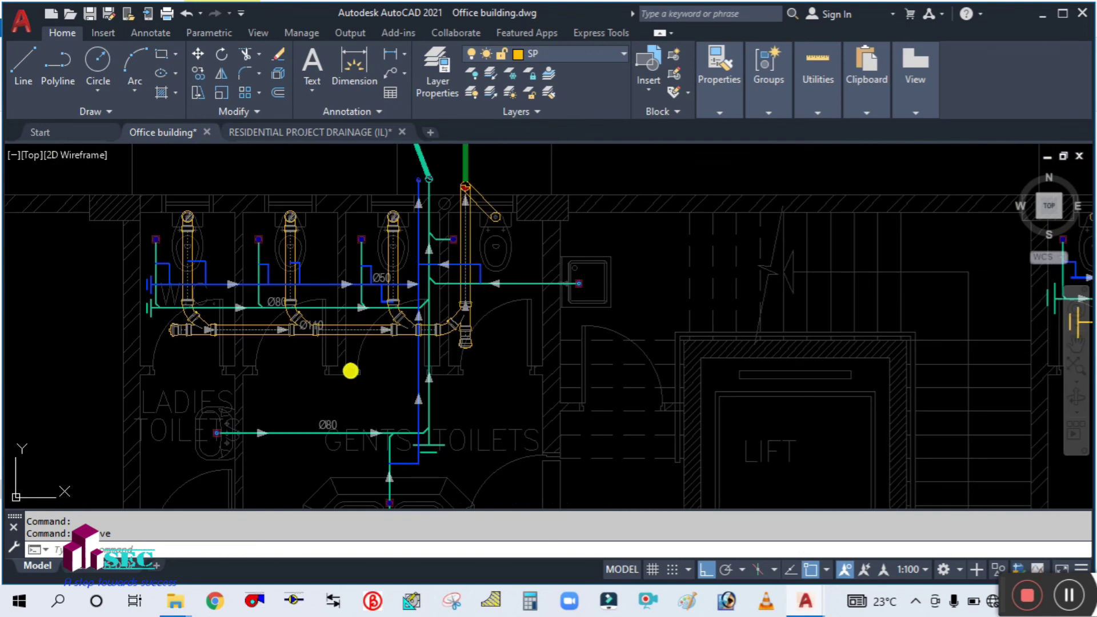
middle_click_drag(350, 370, 378, 430)
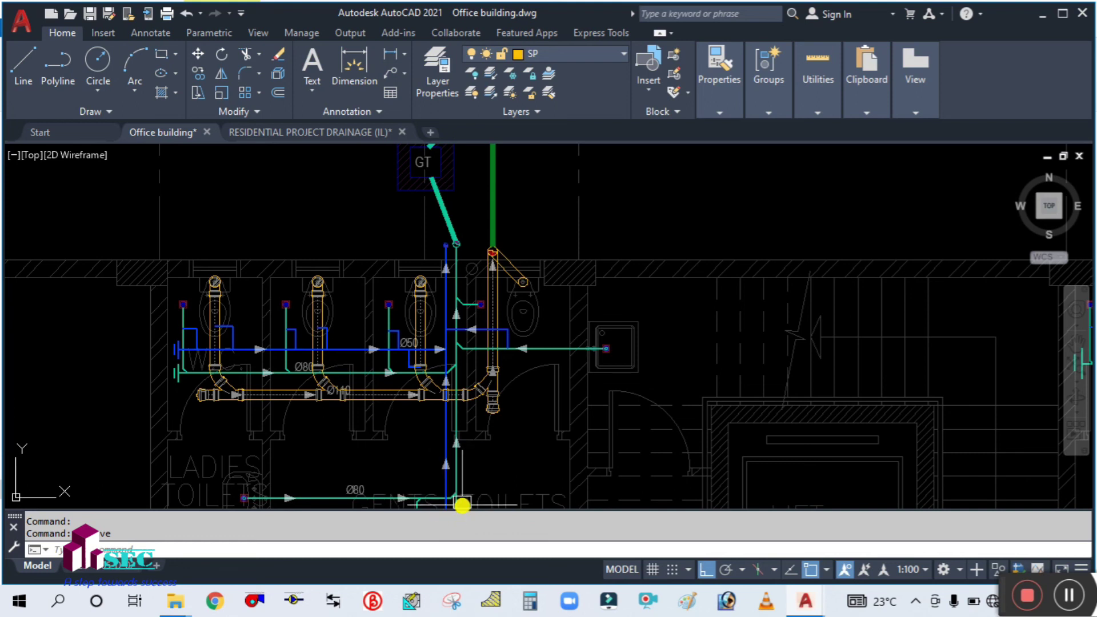
middle_click_drag(528, 438, 512, 390)
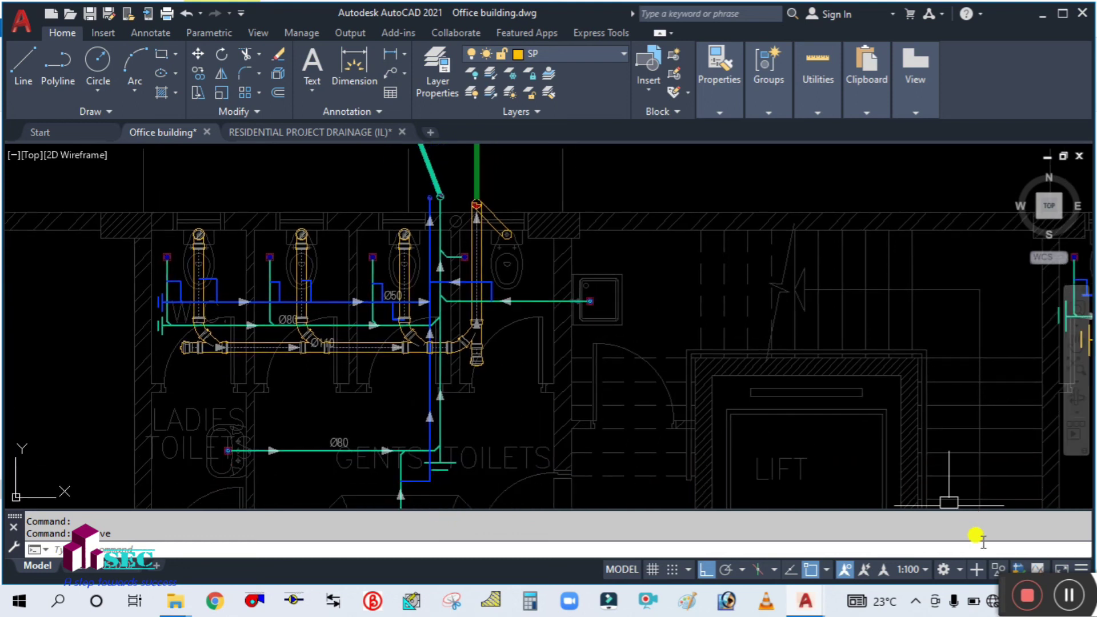